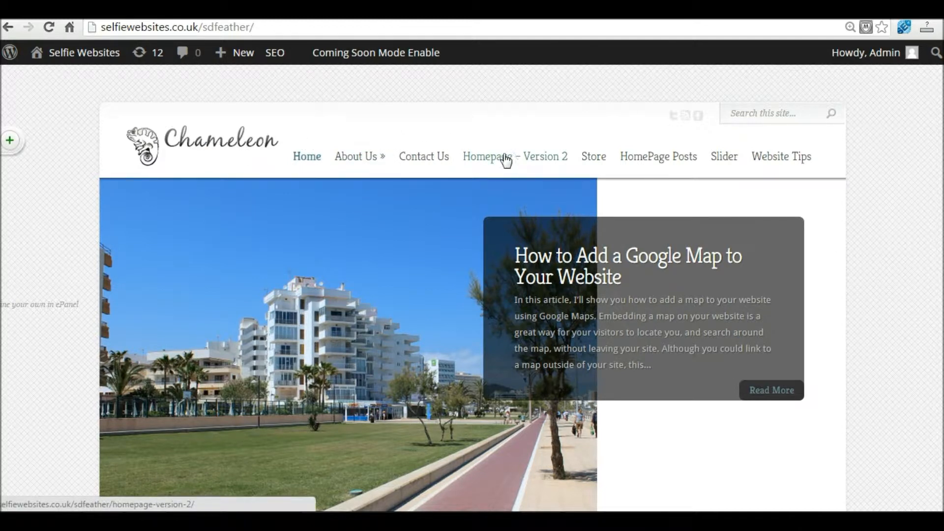
Step: Open the sample site's About Us page and look through it
left_click(367, 159)
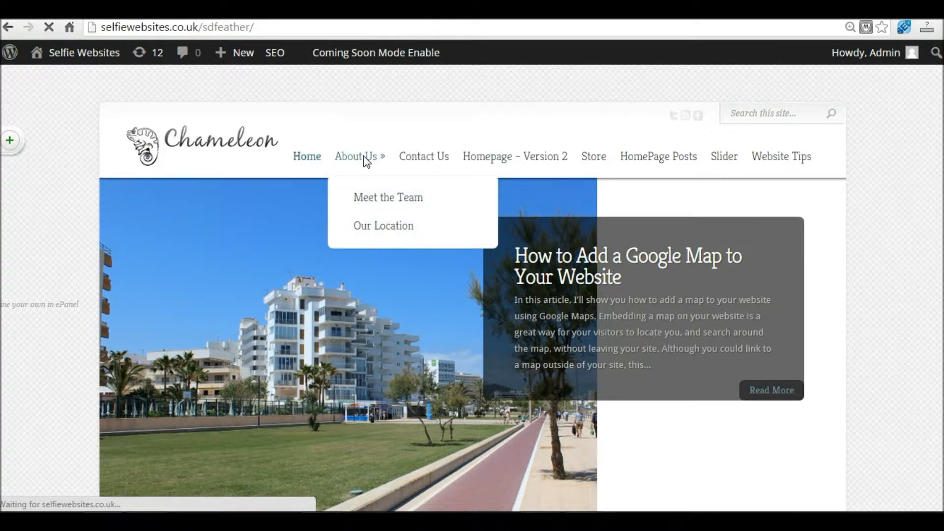
scroll(364, 157, "down", 3)
scroll(473, 290, "up", 3)
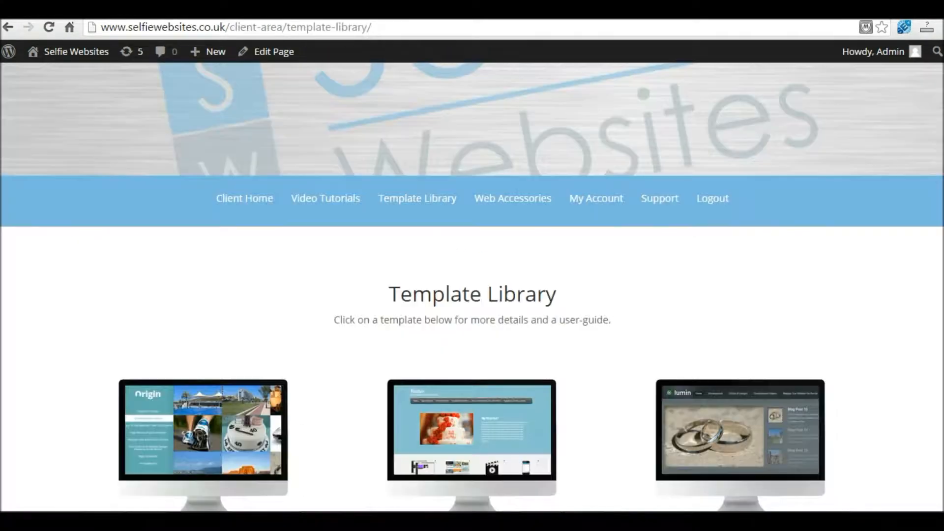
Step: Find the Chameleon template in the Template Library and open its details page
left_click(412, 205)
key("ctrl")
scroll(472, 287, "down", 1)
scroll(472, 286, "down", 9)
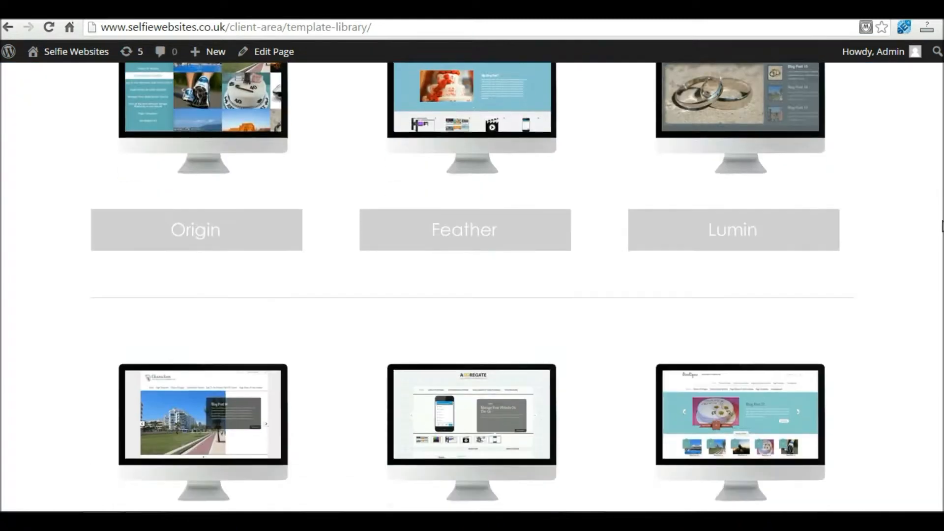
left_click(195, 285)
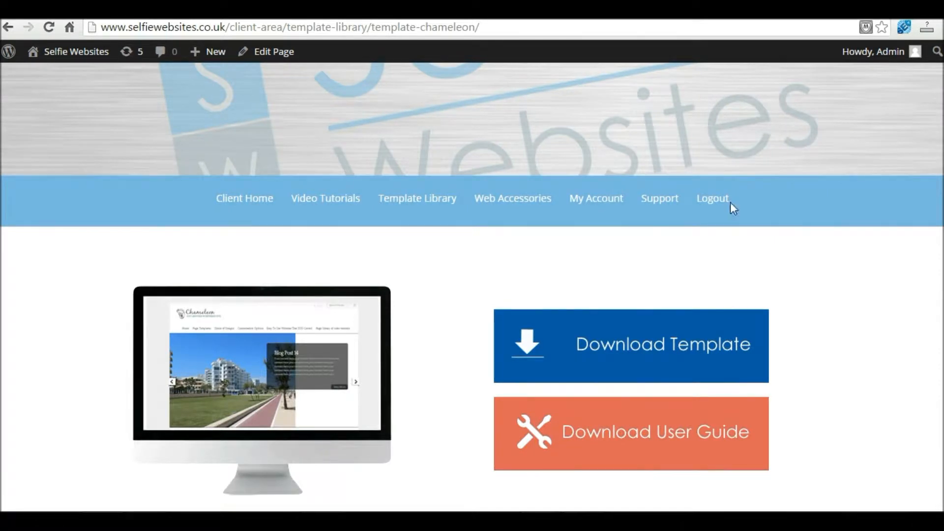
Step: Download the Chameleon template as Chameleon.zip and dismiss the browser's download bar
scroll(688, 260, "down", 1)
left_click(647, 319)
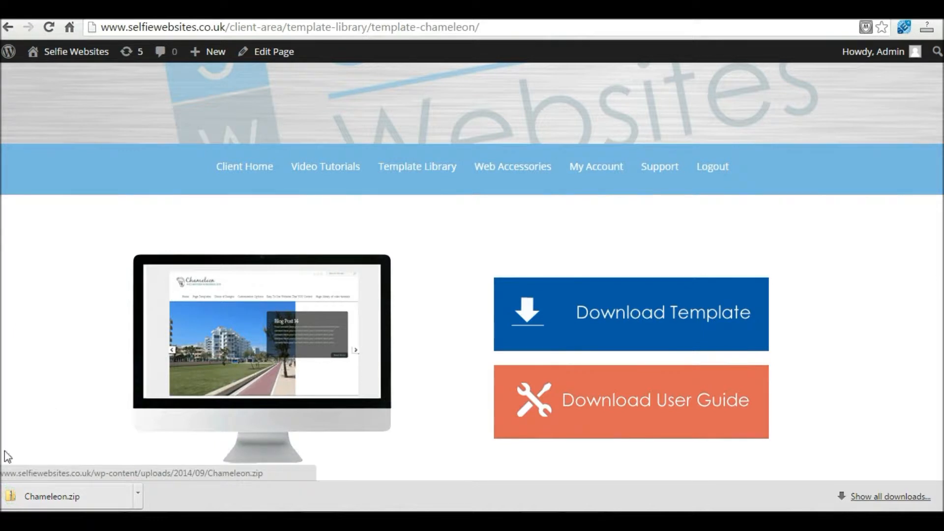
left_click(942, 496)
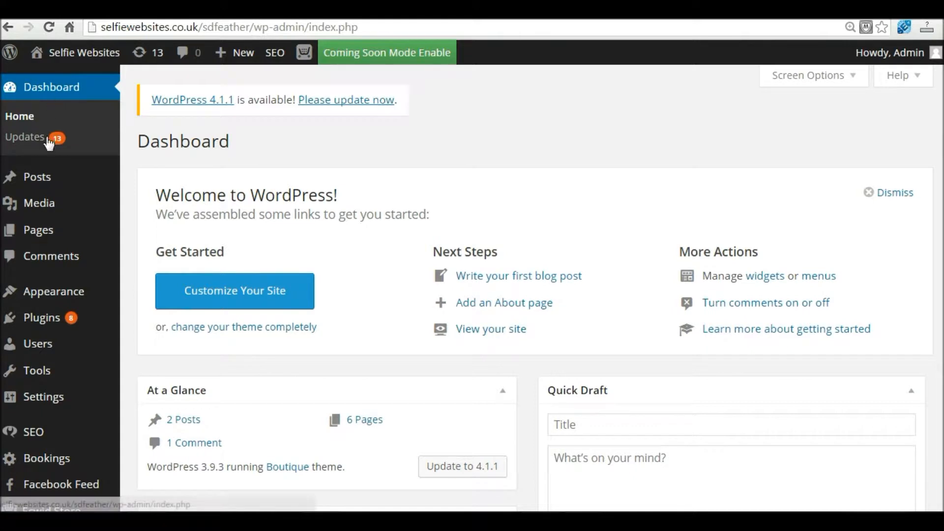
Step: Go to the site's installed themes and open the upload form for adding a new theme
mouse_move(43, 299)
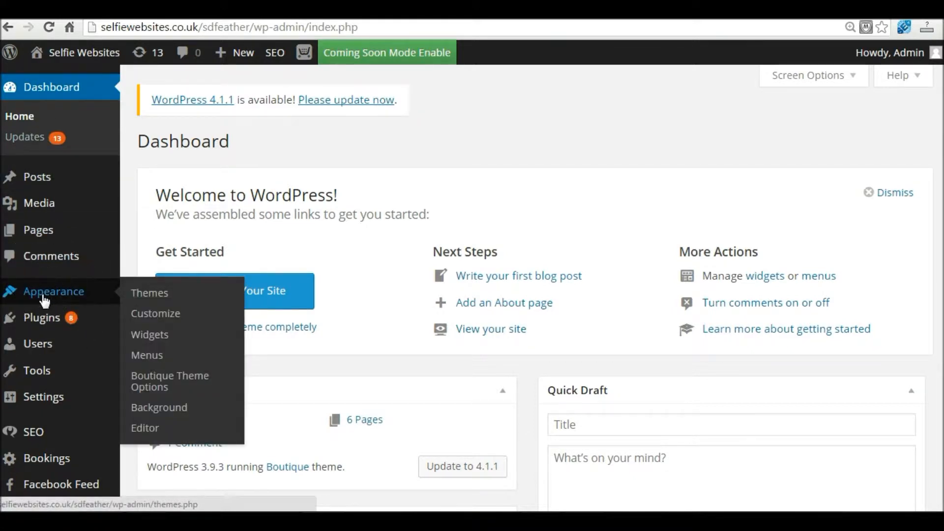
left_click(152, 302)
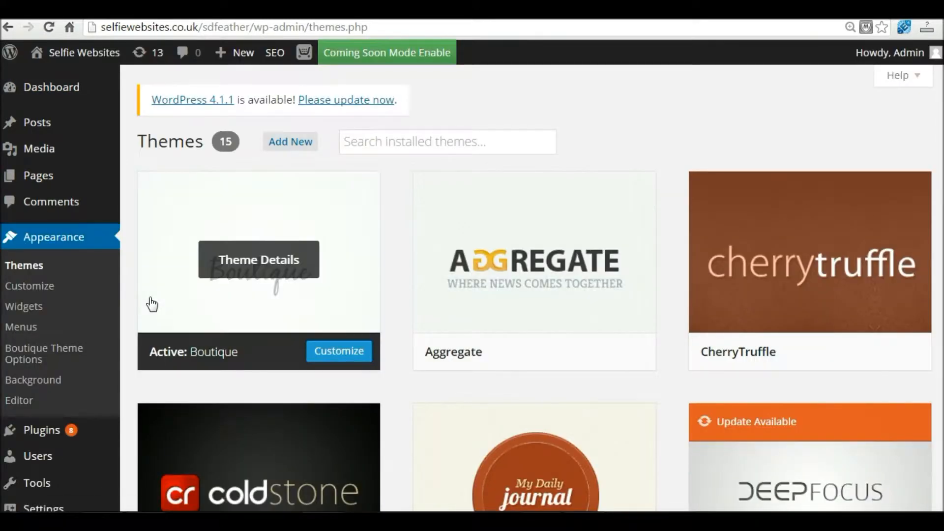
left_click(284, 146)
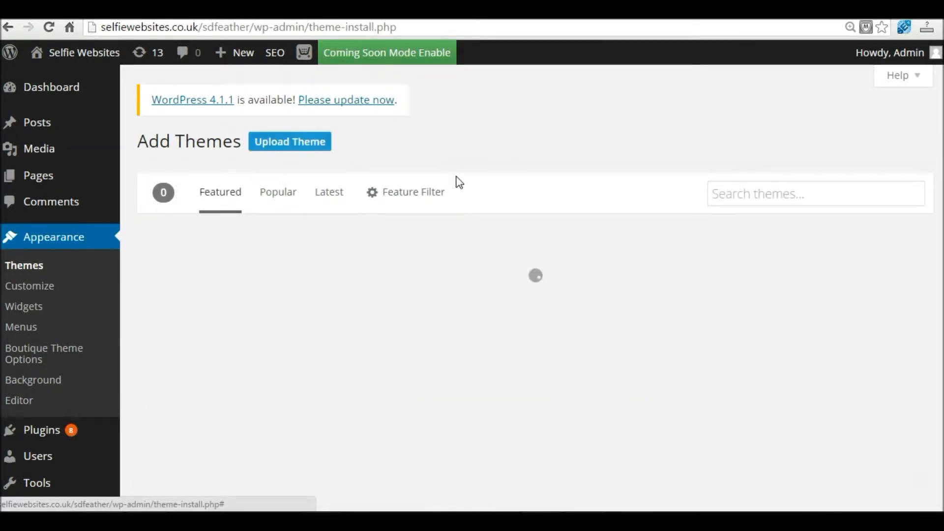
left_click(306, 143)
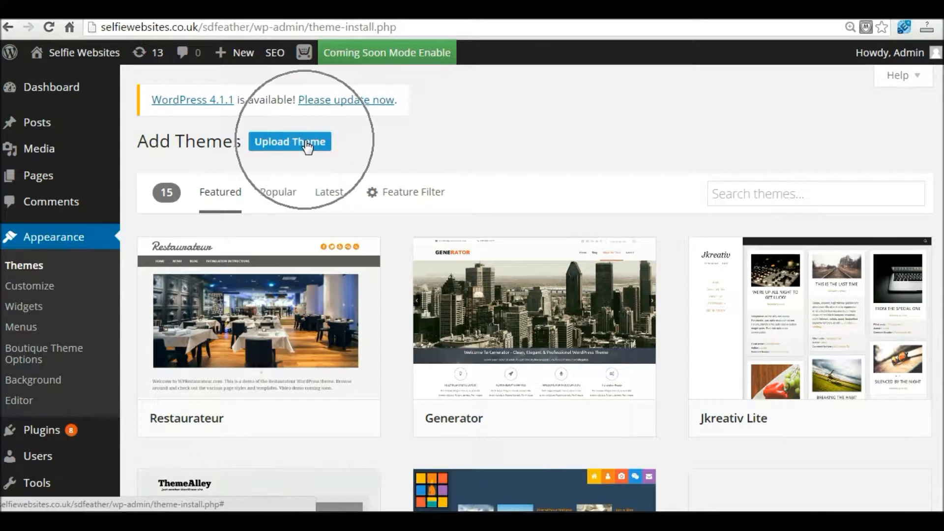
left_click(305, 142)
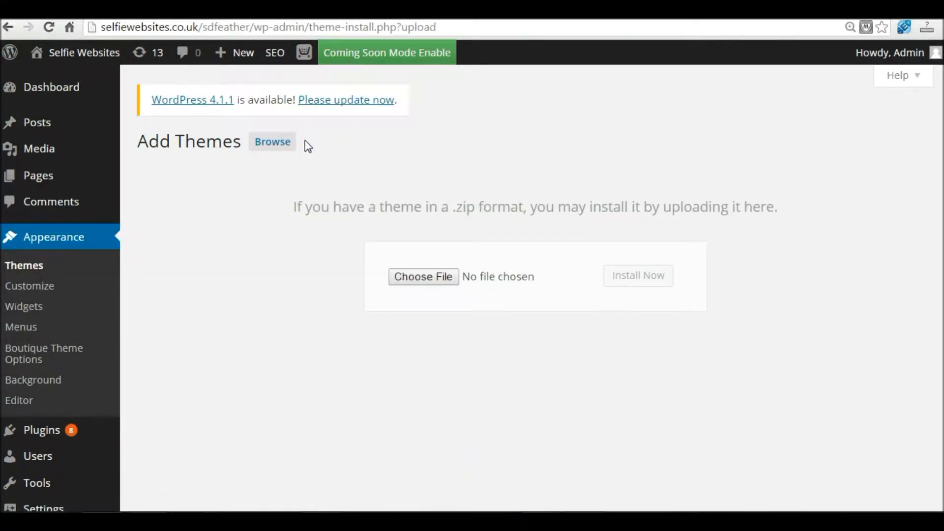
Step: Select Chameleon.zip from the Downloads folder and install it as a theme
left_click(414, 279)
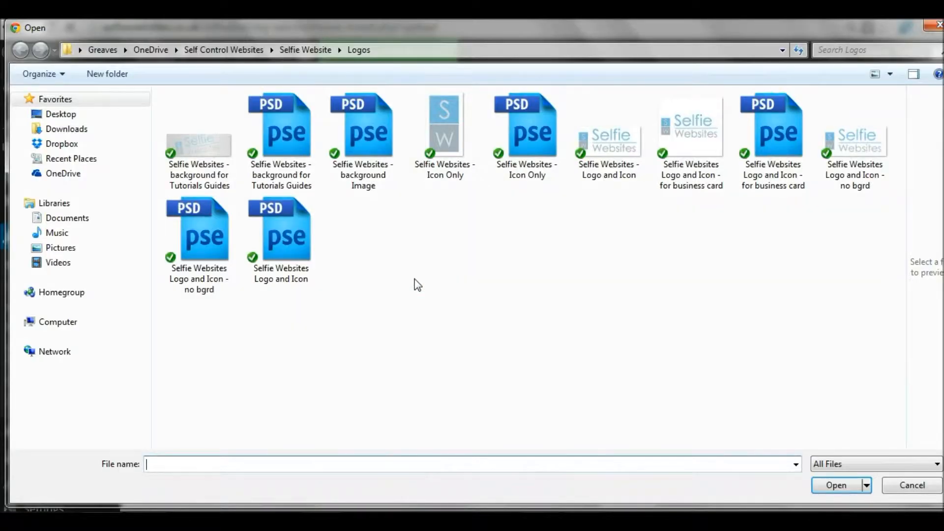
left_click(67, 130)
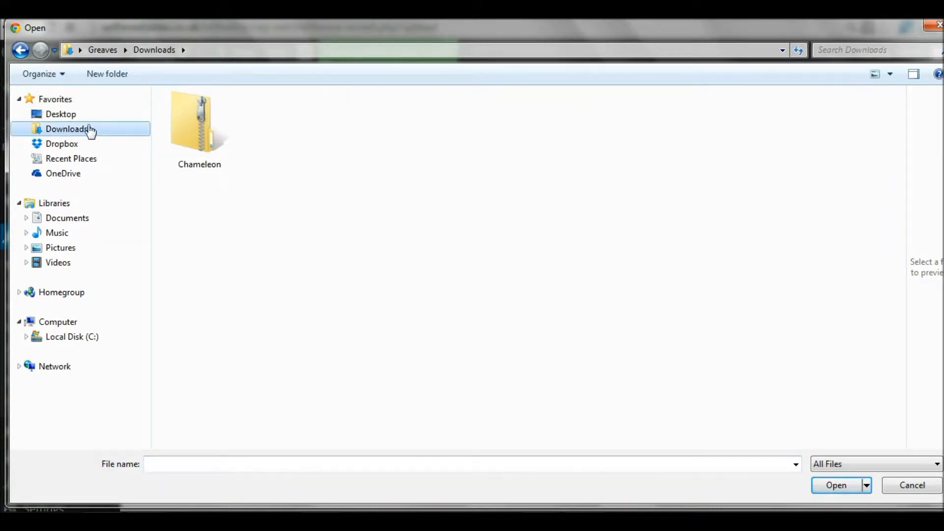
double_click(201, 132)
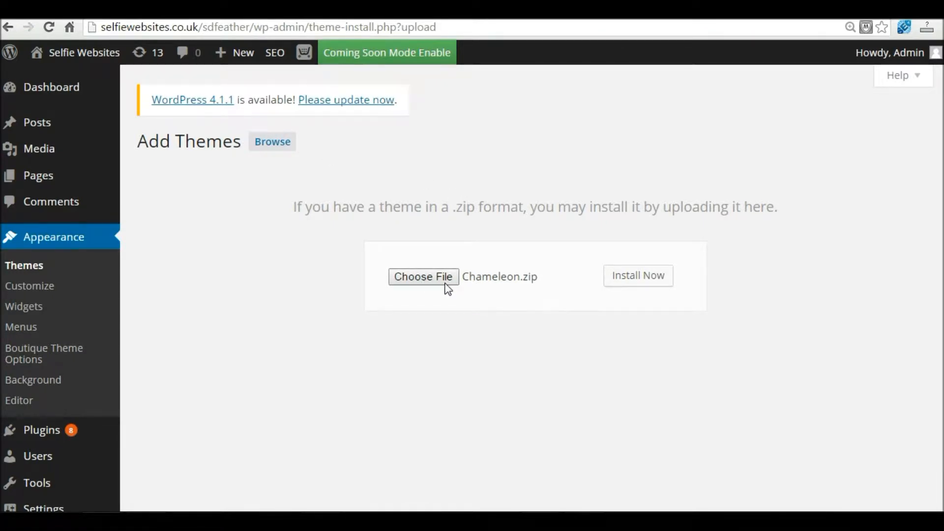
left_click(647, 282)
left_click(642, 282)
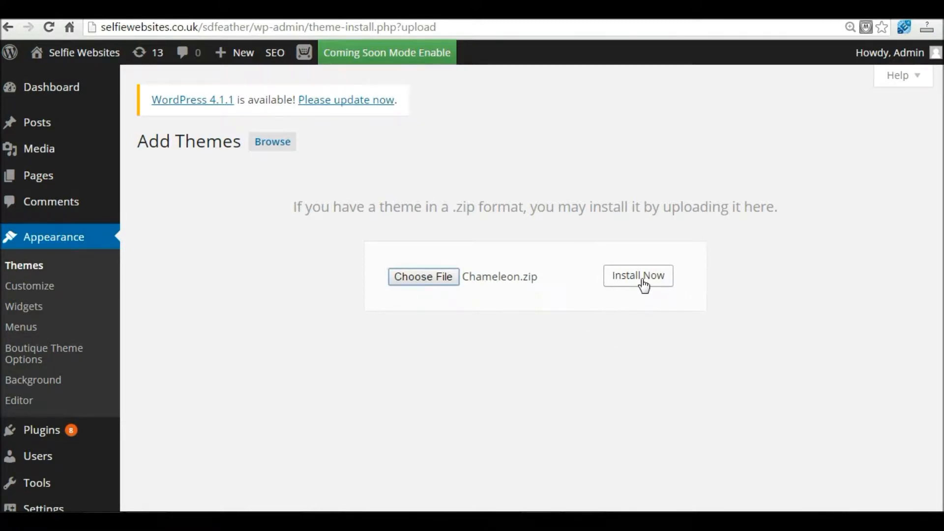
left_click(639, 277)
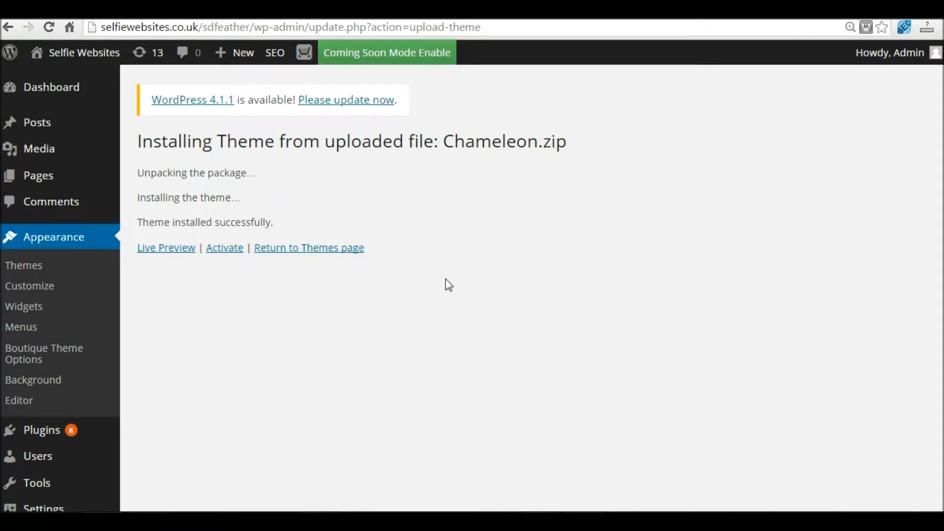
Step: Activate the newly installed Chameleon theme
left_click(200, 223)
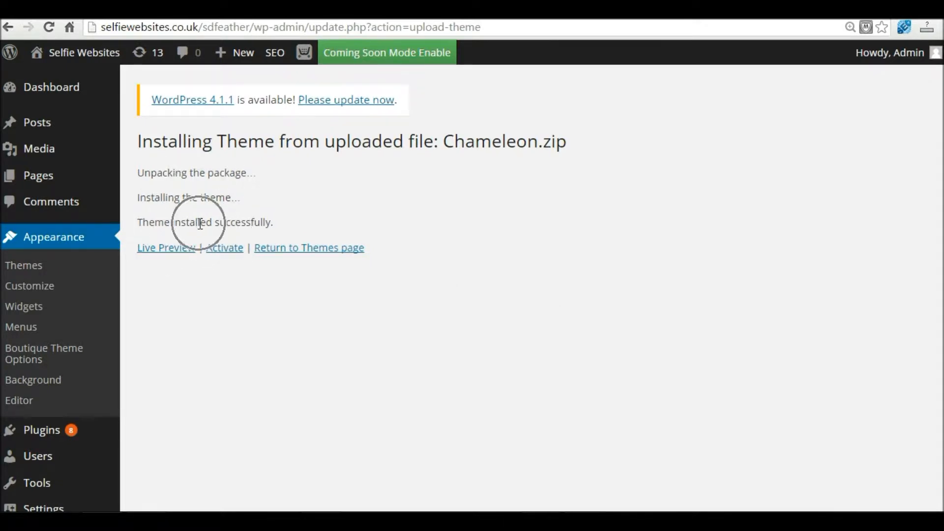
left_click(216, 251)
left_click(219, 255)
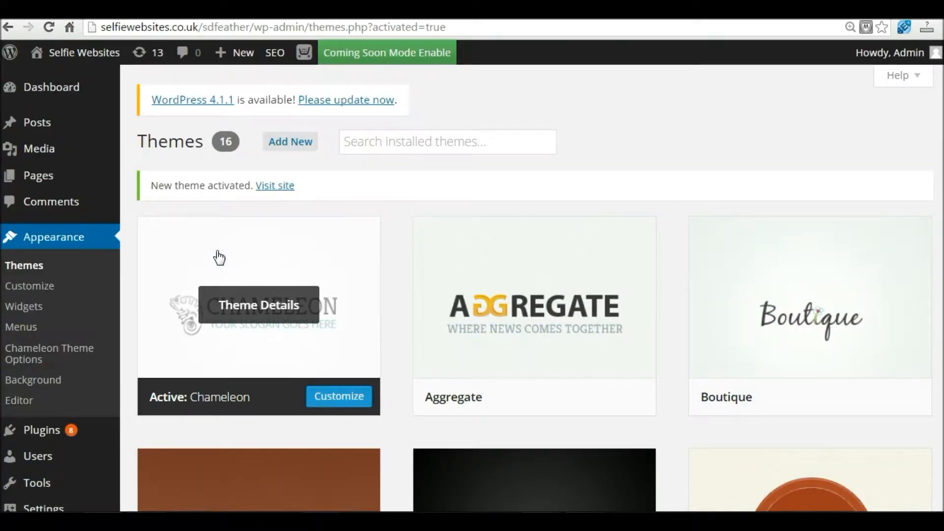
Step: Visit the live site and examine its homepage, including the navigation menu, slider and About Us sections
left_click(92, 57)
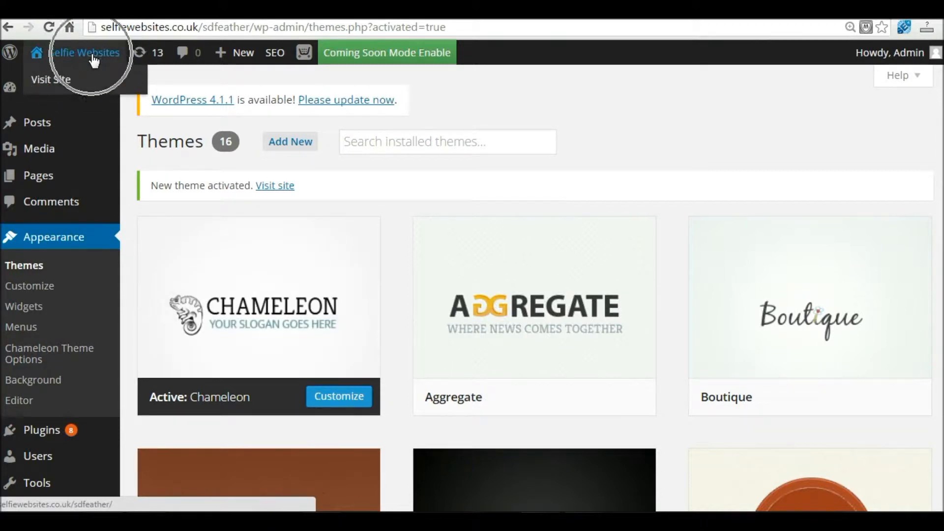
left_click(93, 55)
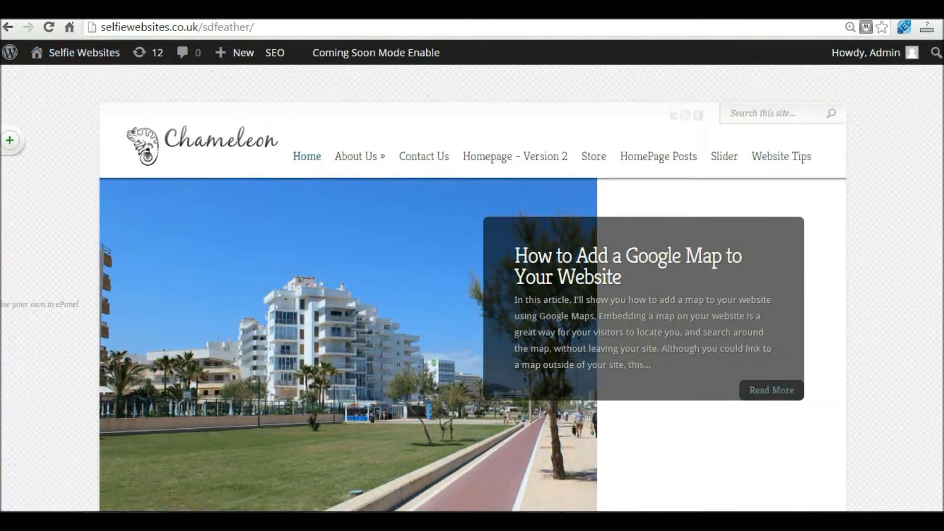
scroll(472, 288, "down", 5)
scroll(472, 288, "up", 5)
mouse_move(357, 164)
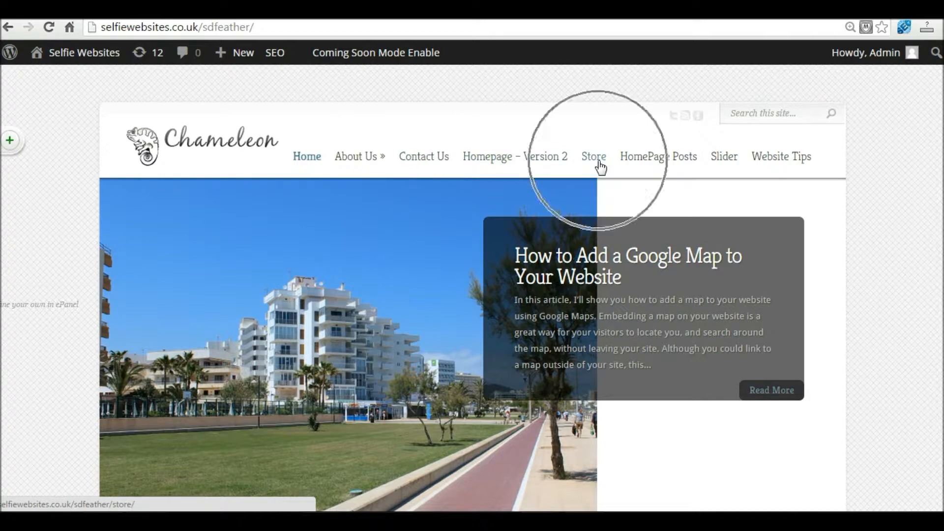
scroll(659, 156, "down", 6)
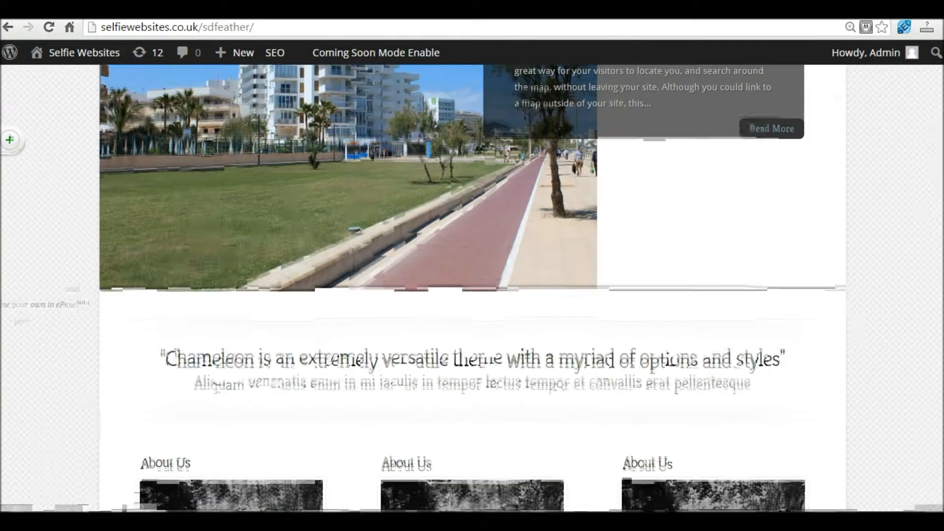
scroll(471, 286, "down", 4)
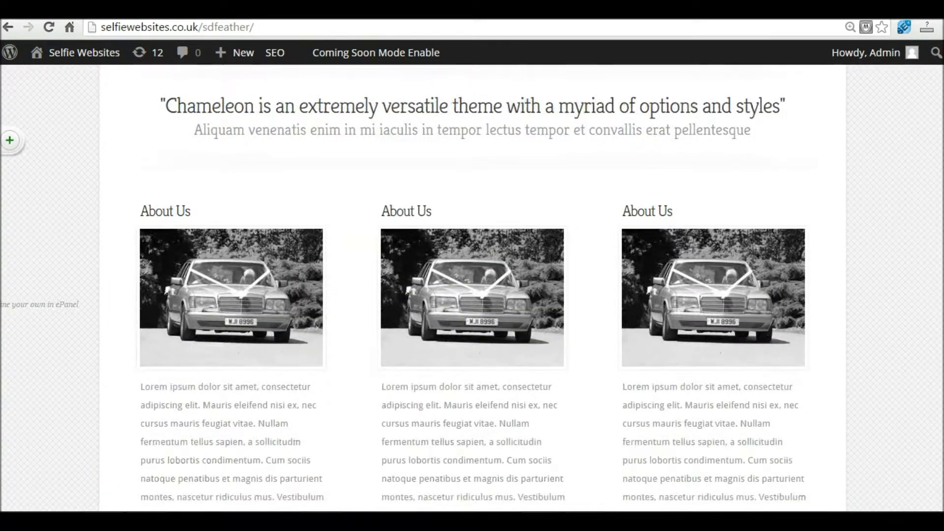
scroll(687, 147, "up", 10)
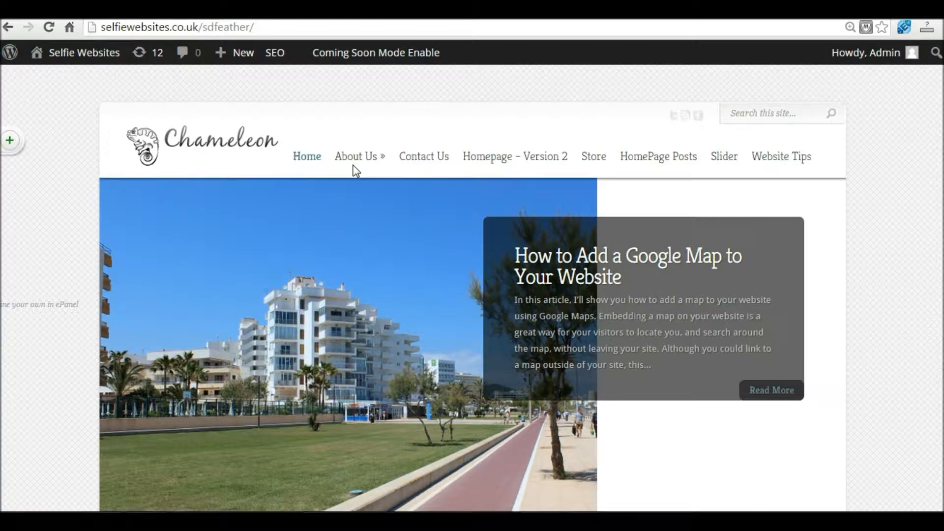
Step: Return to the site's dashboard and open the Chameleon Theme Options
mouse_move(85, 58)
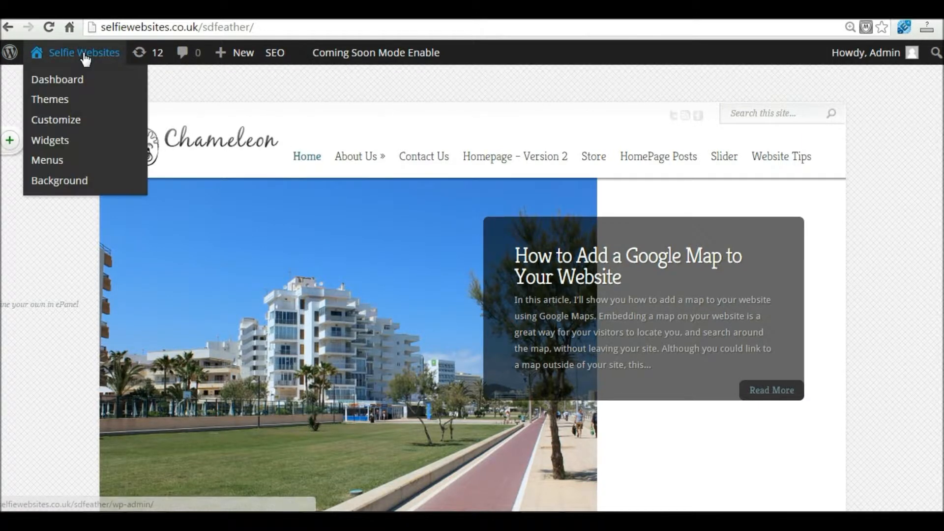
left_click(84, 54)
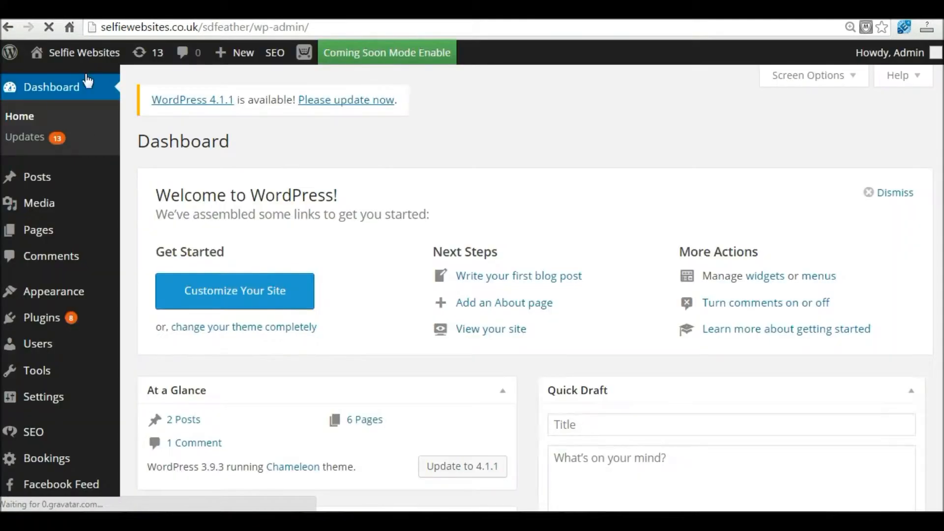
left_click(62, 296)
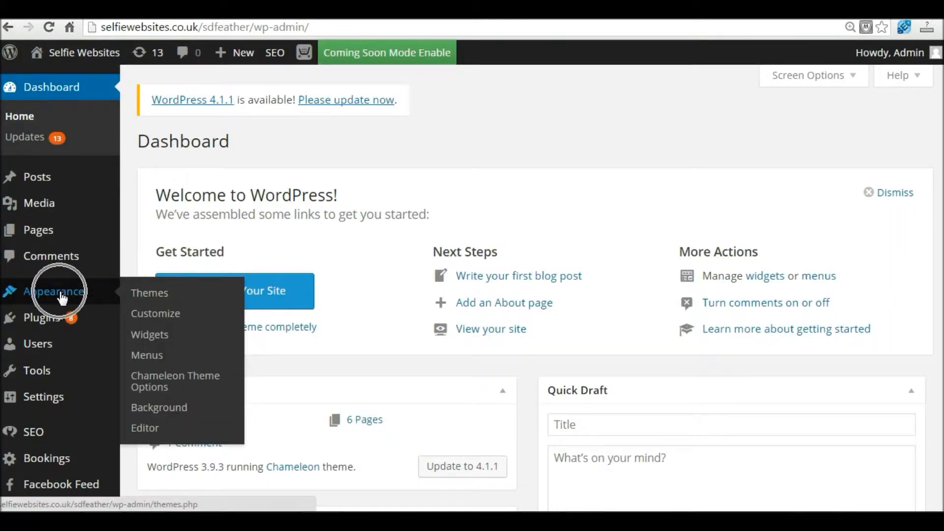
left_click(201, 383)
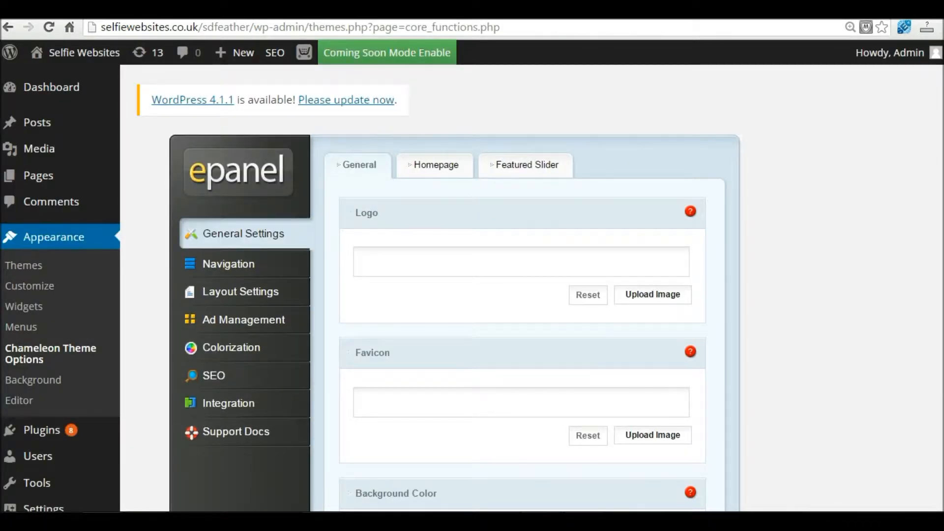
Step: Look over the General Settings options for logo, favicon and background, along with the other available groups
scroll(371, 287, "down", 1)
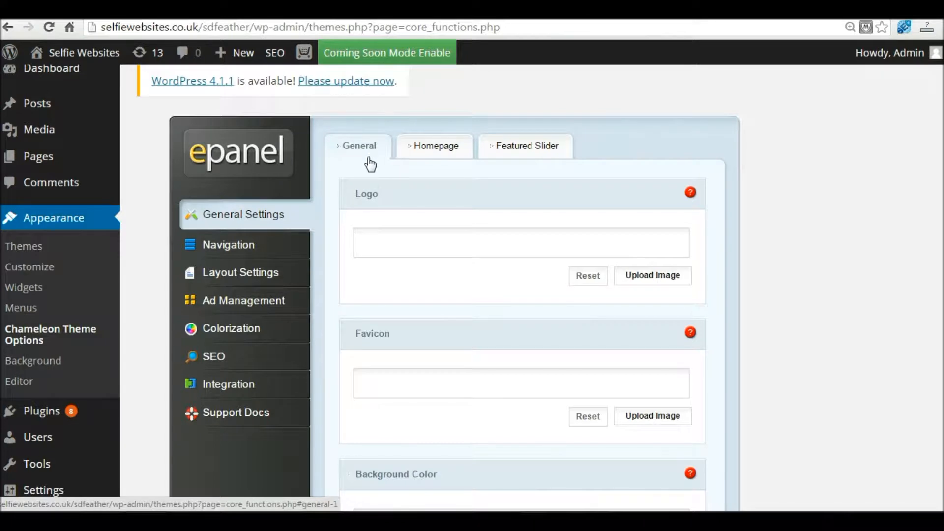
scroll(451, 246, "down", 3)
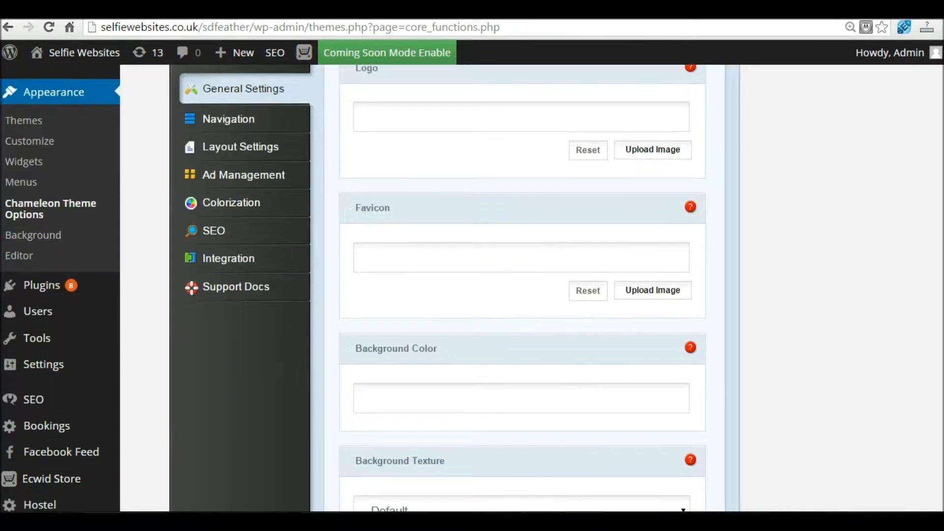
scroll(451, 197, "up", 3)
key("ctrl")
key("ctrl")
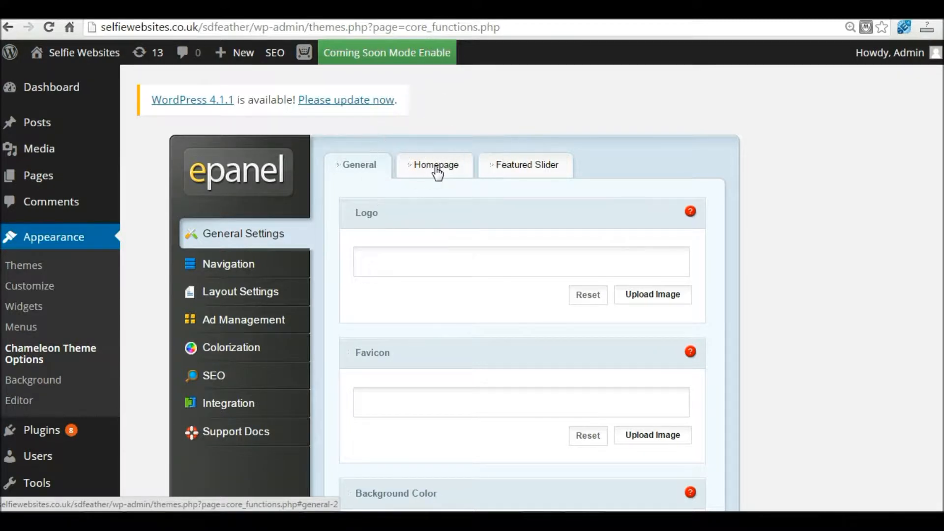
key("ctrl")
key("ctrl")
key("ctrl")
key("ctrl")
Step: Review the Navigation and Layout Settings sections of the theme options
left_click(238, 271)
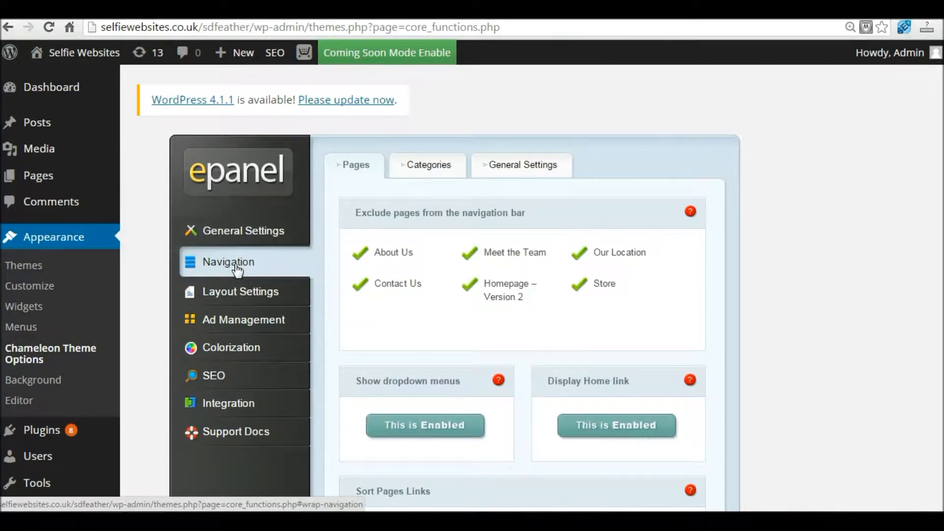
key("ctrl")
left_click(247, 297)
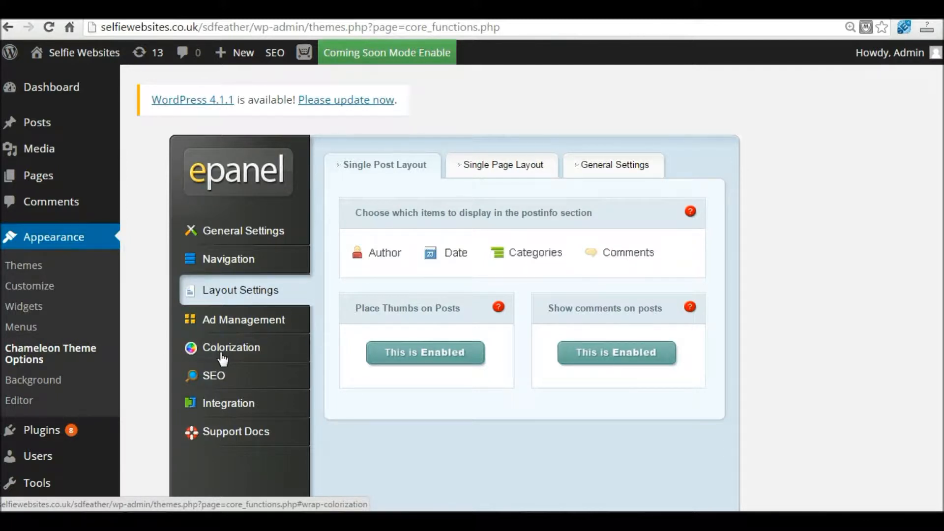
key("ctrl")
key("ctrl")
Step: Upload the "Selfie Websites - Logo and Icon" image from the computer for the Logo option in General Settings
left_click(259, 235)
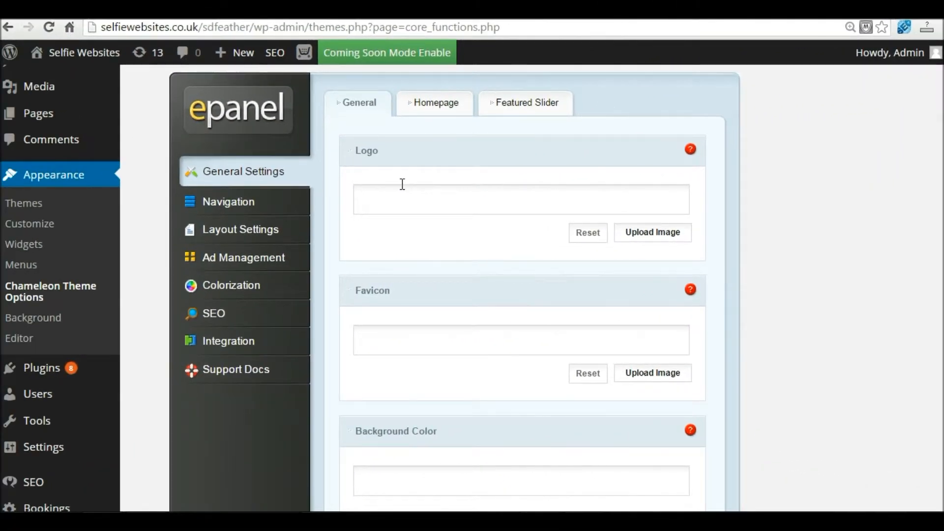
left_click(402, 184)
key("ctrl")
key("ctrl")
left_click(669, 239)
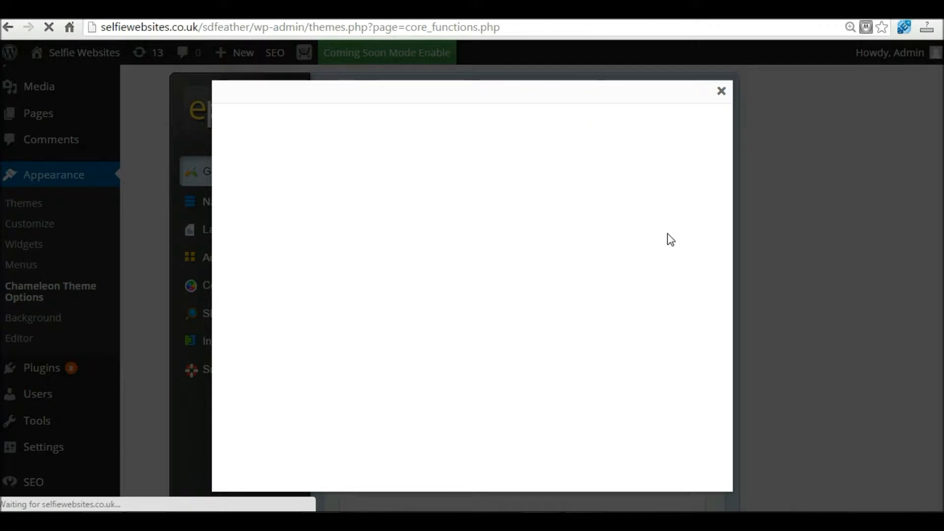
key("ctrl")
key("ctrl")
left_click(473, 291)
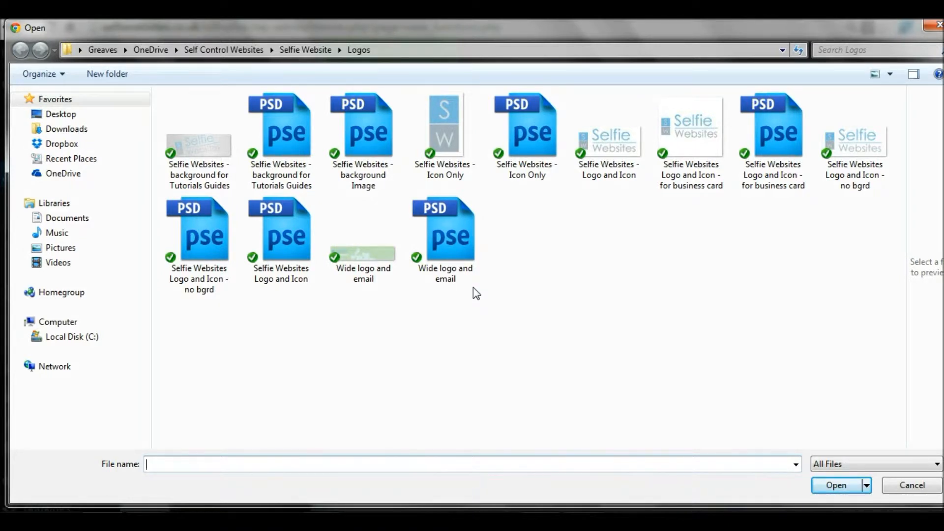
left_click(618, 176)
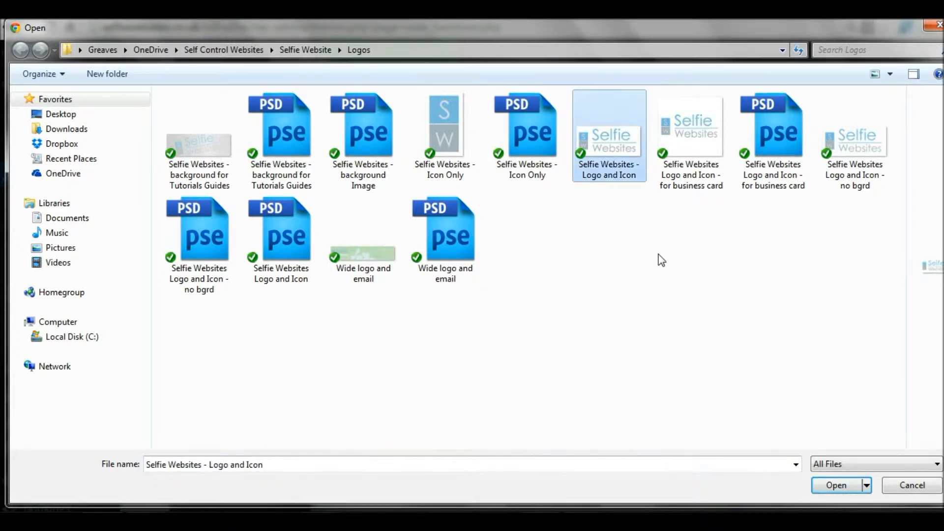
double_click(608, 147)
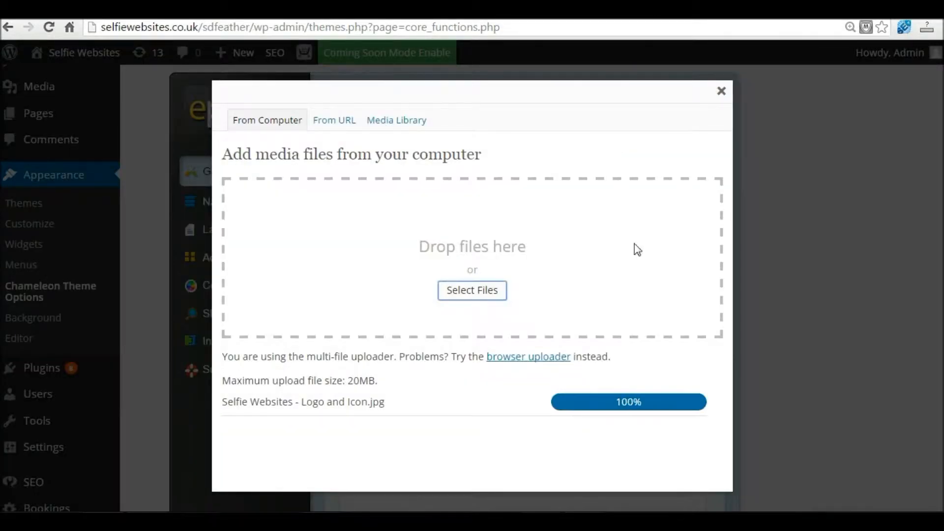
left_click(644, 405)
left_click(644, 404)
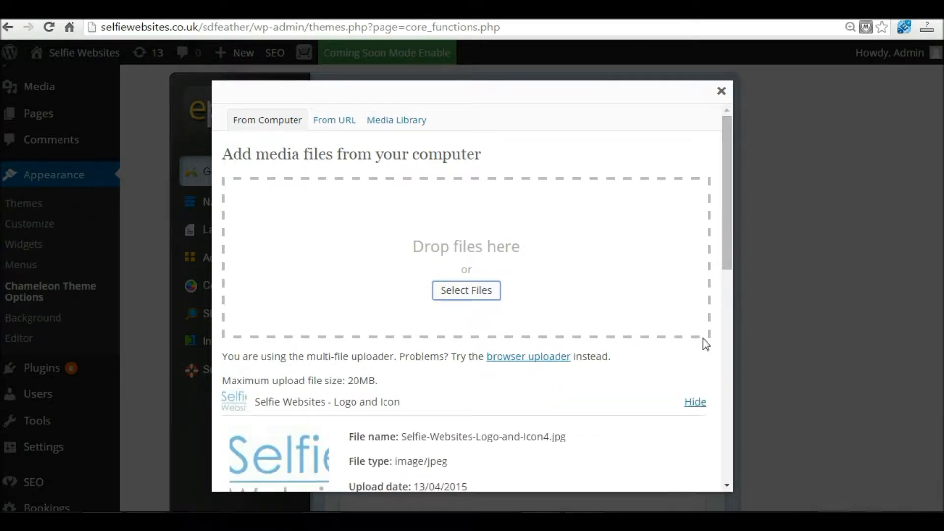
Step: Review the logo dimensions diagram in Paint, then use the uploaded image at Full Size (1255 × 584) as the logo
left_click_drag(730, 244, 700, 462)
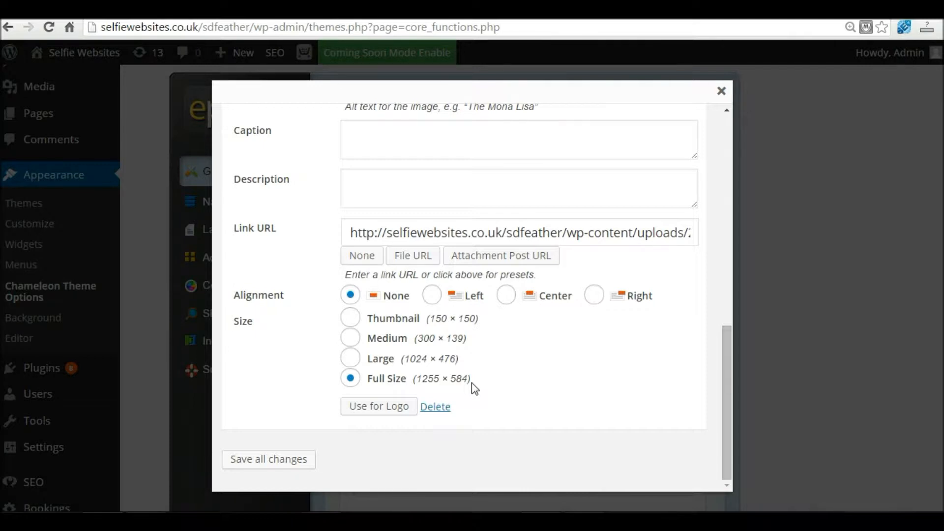
mouse_move(539, 521)
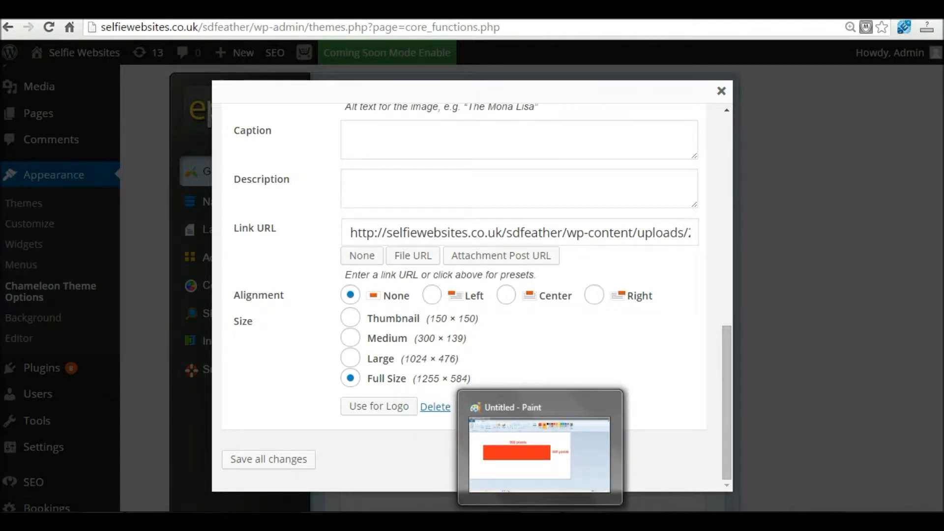
left_click(539, 522)
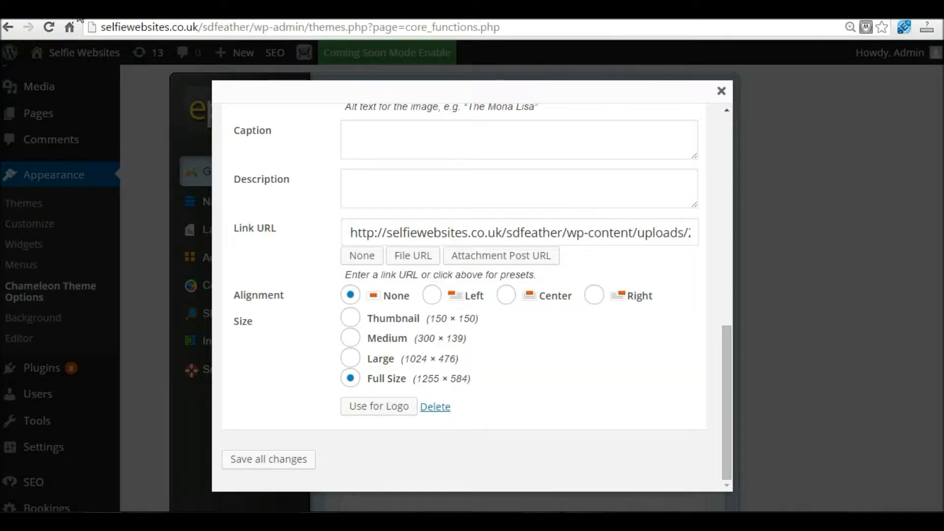
left_click(393, 378)
left_click(393, 378)
left_click(392, 378)
left_click(385, 407)
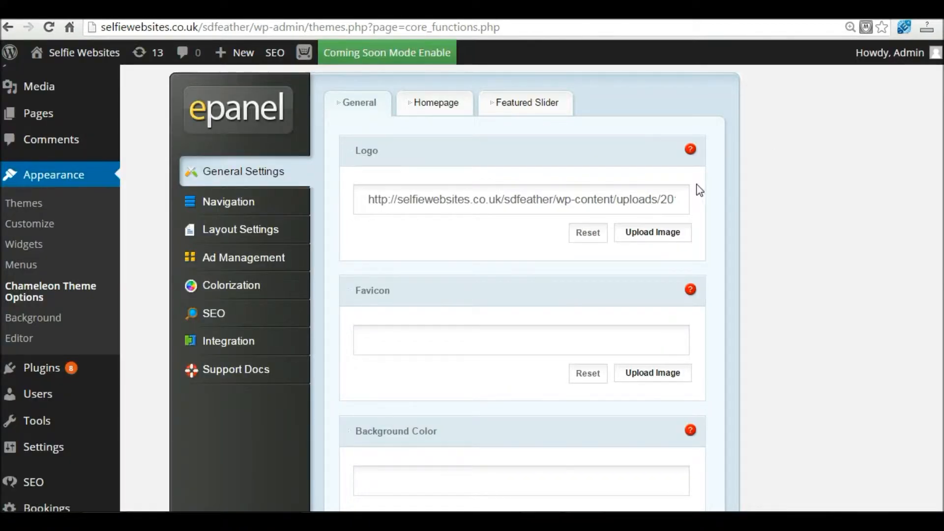
Step: Save the theme options and reload the live homepage to check the logo, then return to the theme options
scroll(521, 295, "down", 15)
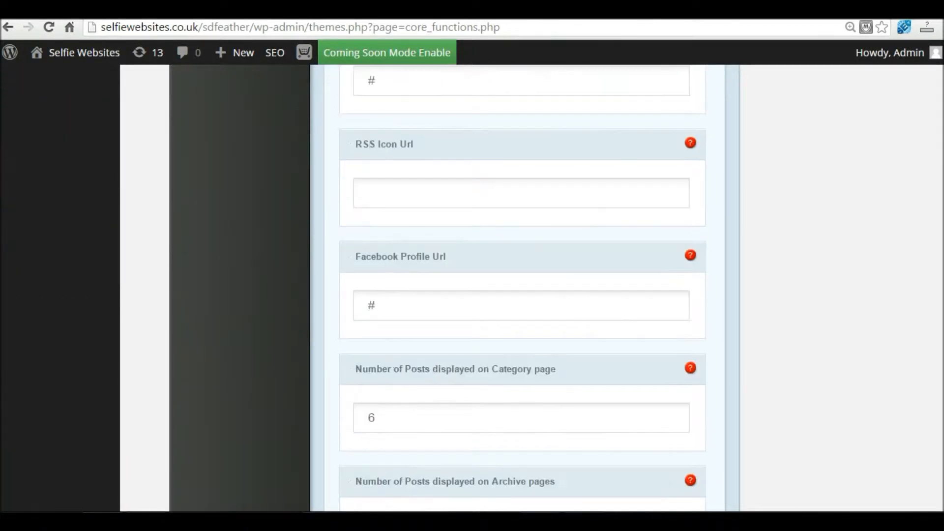
scroll(853, 455, "down", 5)
scroll(720, 479, "down", 2)
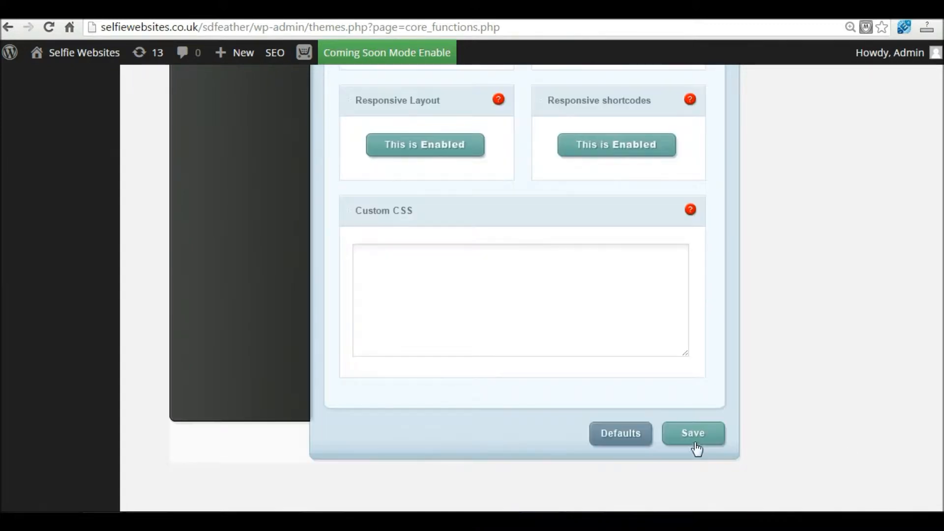
left_click(696, 441)
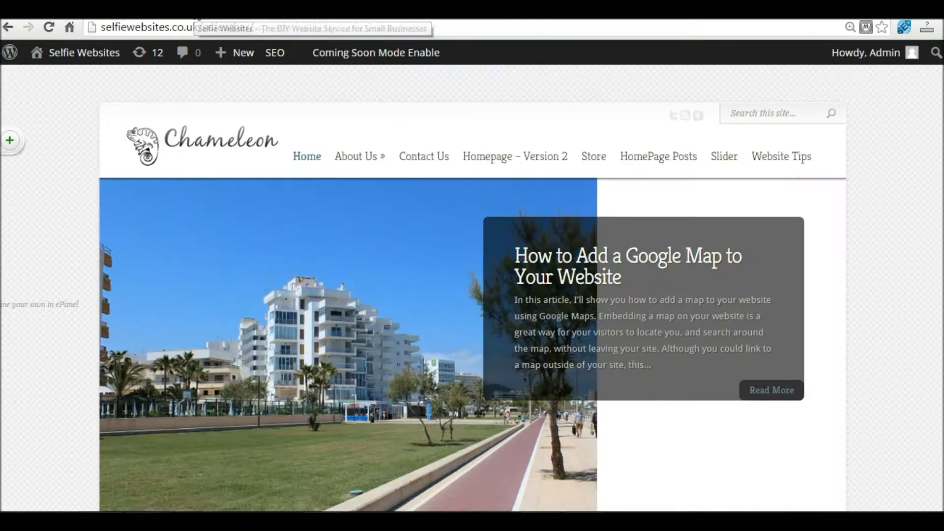
left_click(54, 28)
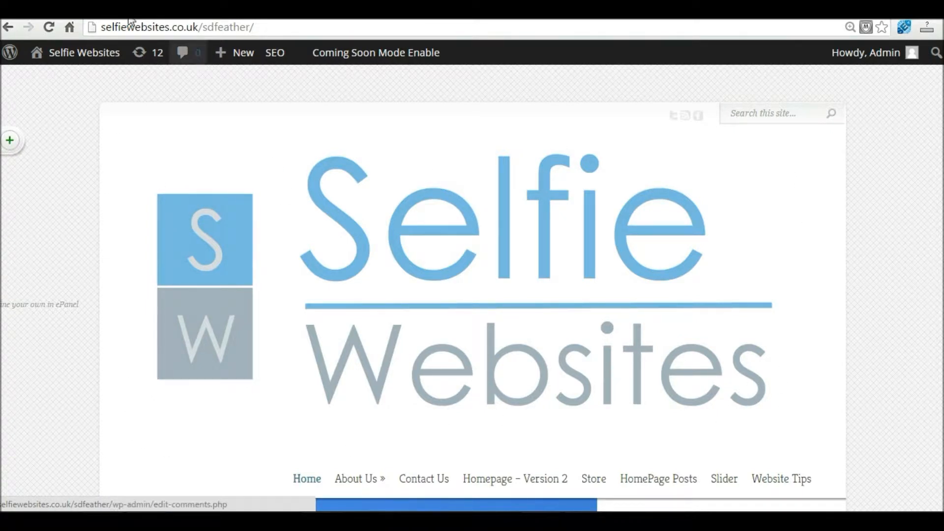
left_click(81, 14)
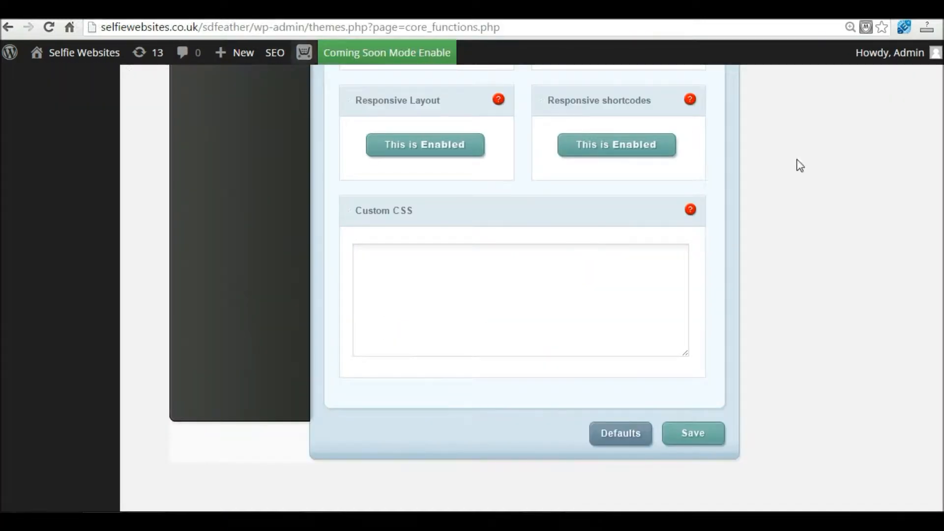
Step: Reset the Logo option in the theme's General Settings
scroll(530, 288, "up", 20)
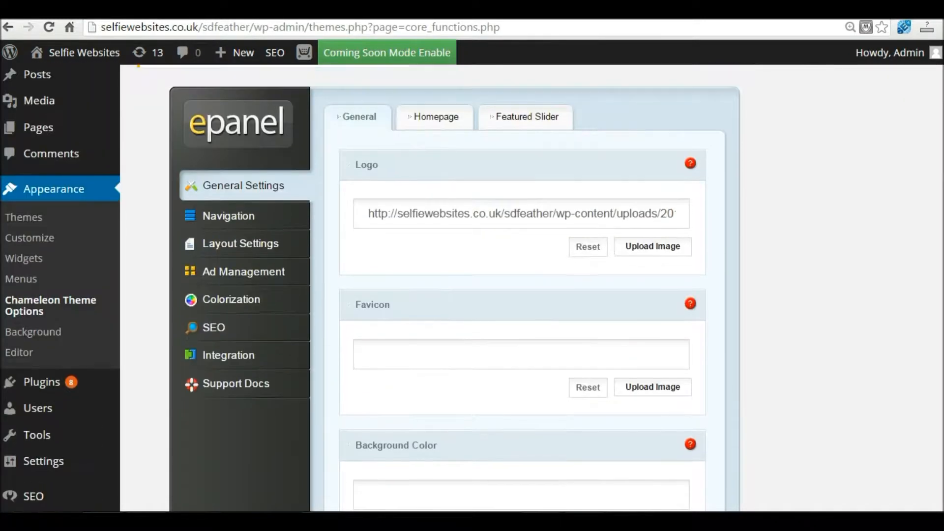
left_click(506, 212)
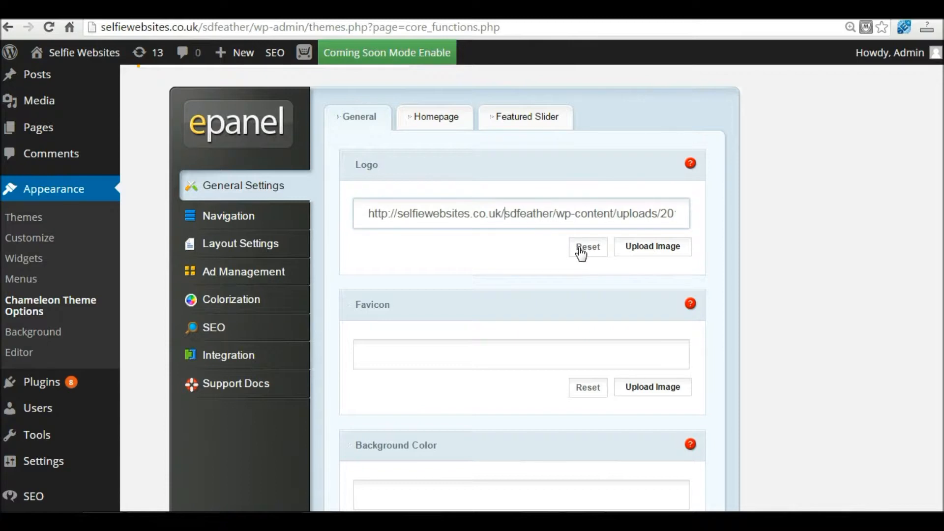
left_click(585, 251)
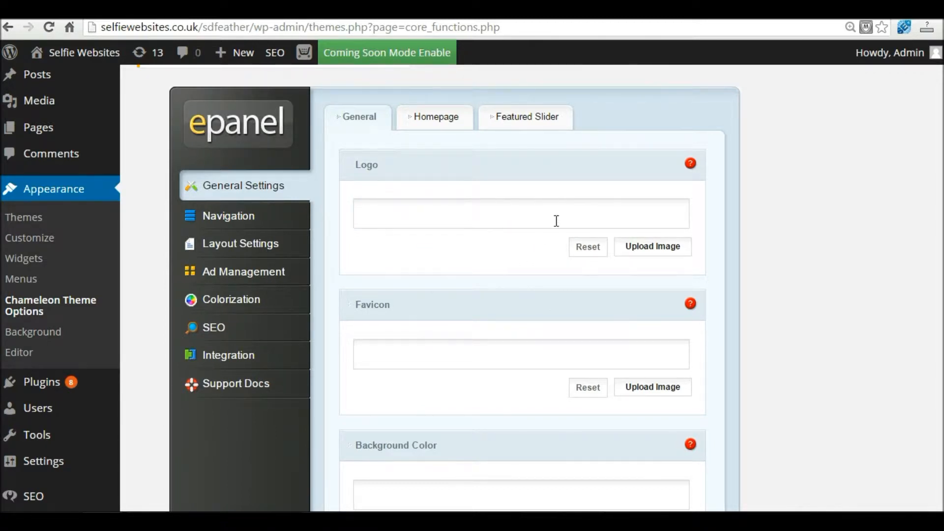
Step: Open the Media Library images for the Logo option instead of uploading a new file
left_click(653, 247)
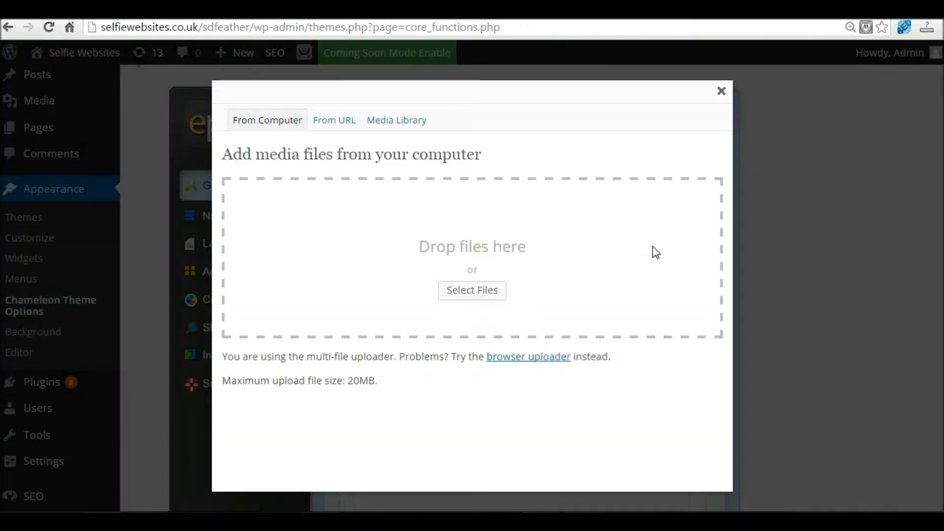
left_click(473, 290)
left_click(473, 290)
left_click(290, 122)
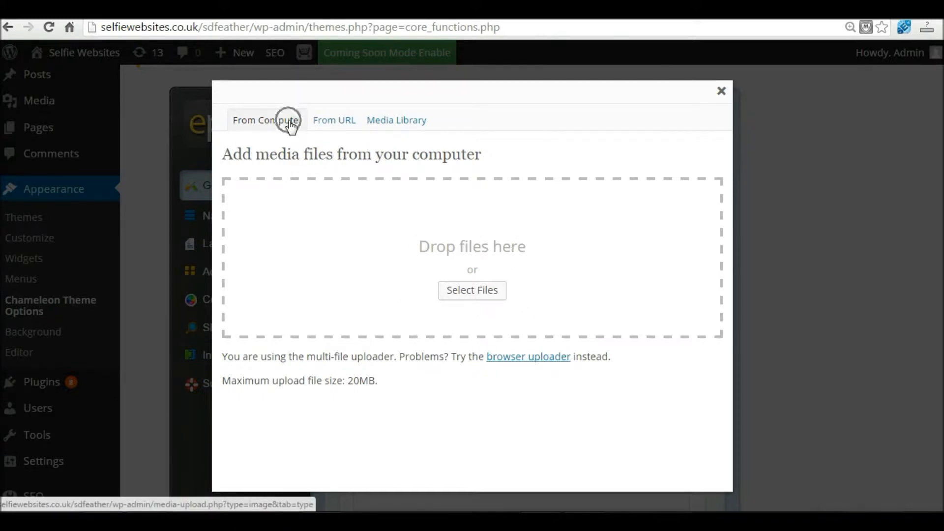
left_click(393, 124)
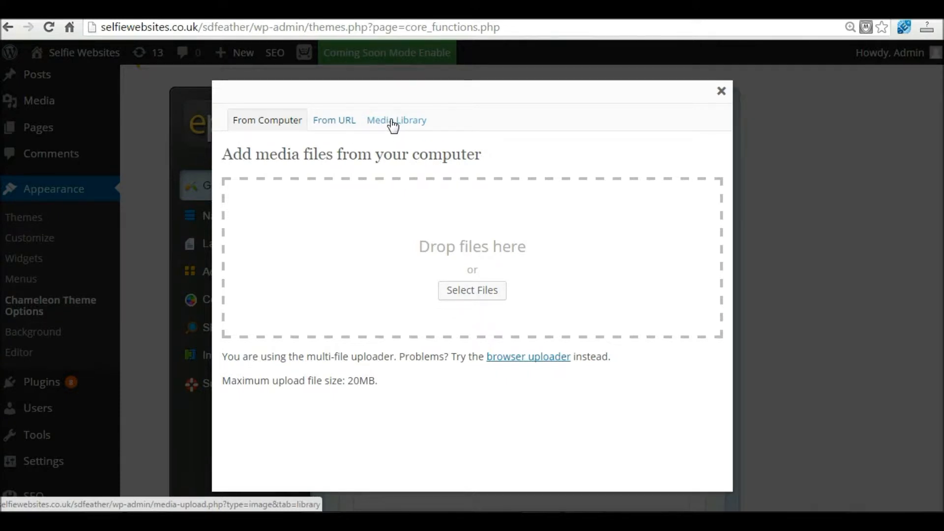
left_click(392, 124)
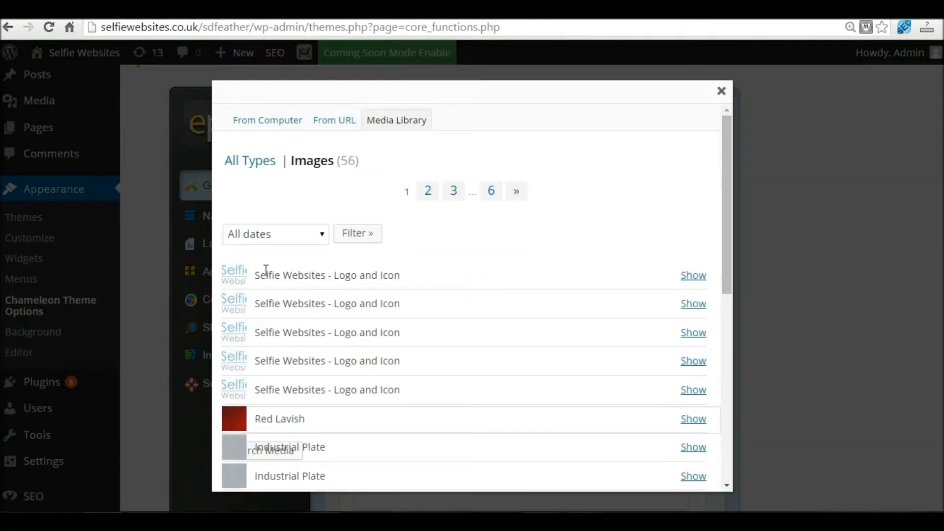
key("ctrl")
key("ctrl")
key("ctrl")
key("ctrl")
Step: Use the first "Selfie Websites - Logo and Icon" image at Medium size (300 × 139) as the logo
left_click(693, 275)
scroll(695, 278, "down", 3)
left_click_drag(725, 228, 725, 332)
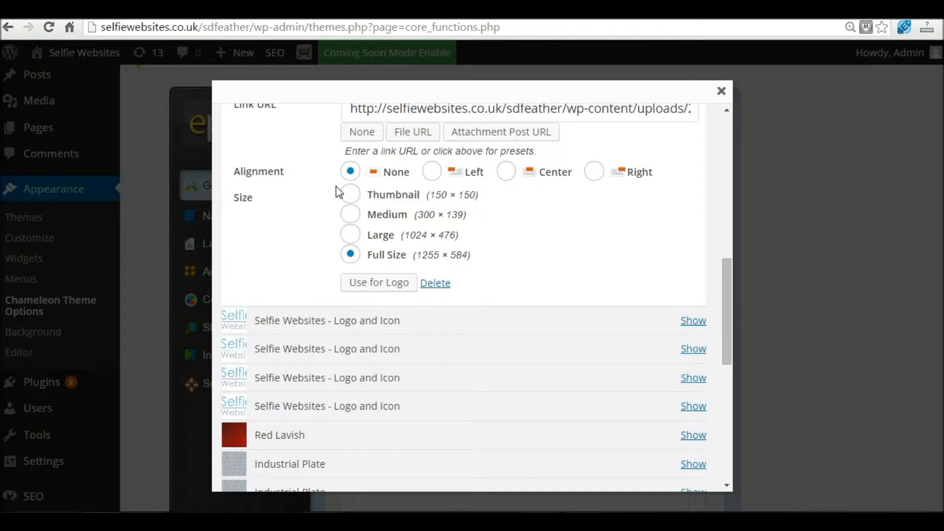
key("ctrl")
key("ctrl")
left_click(350, 215)
left_click(384, 284)
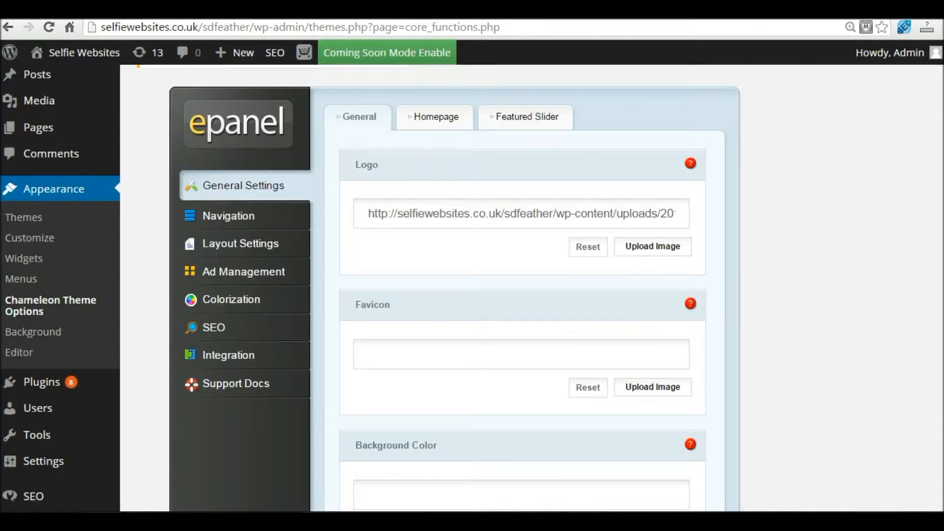
Step: Save the theme options with the medium-size logo and reload the live homepage to check it
scroll(901, 465, "down", 20)
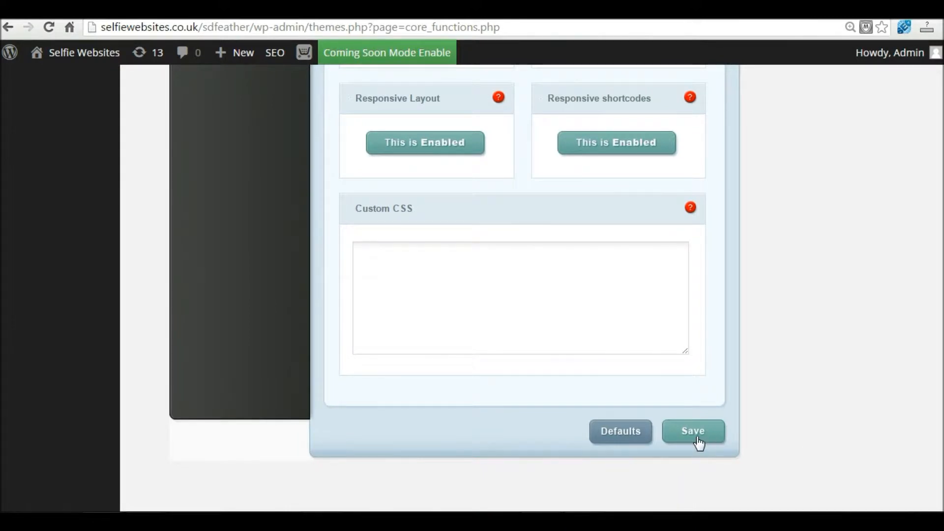
left_click(697, 438)
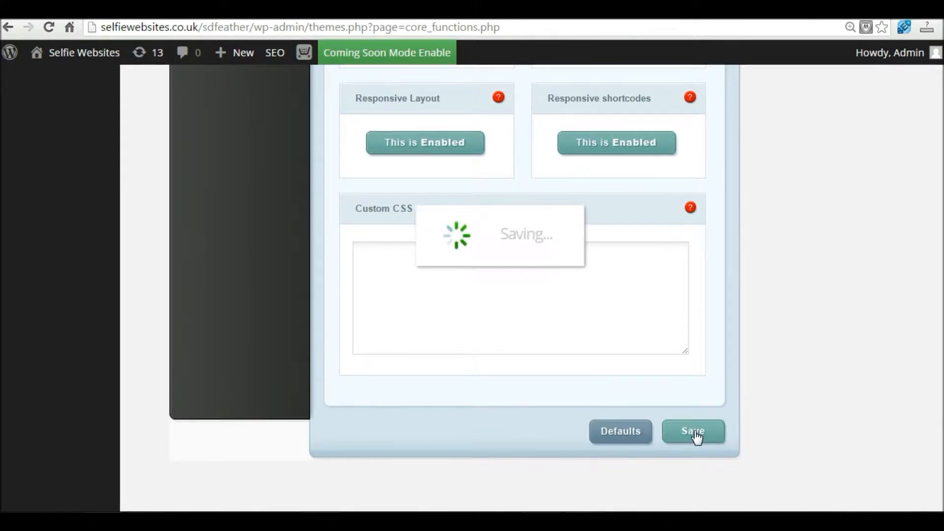
left_click(213, 12)
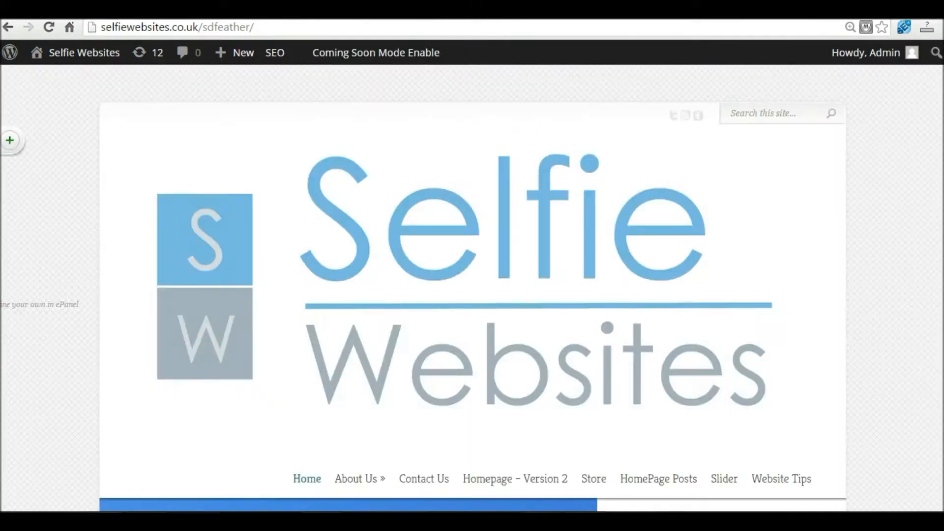
left_click(49, 26)
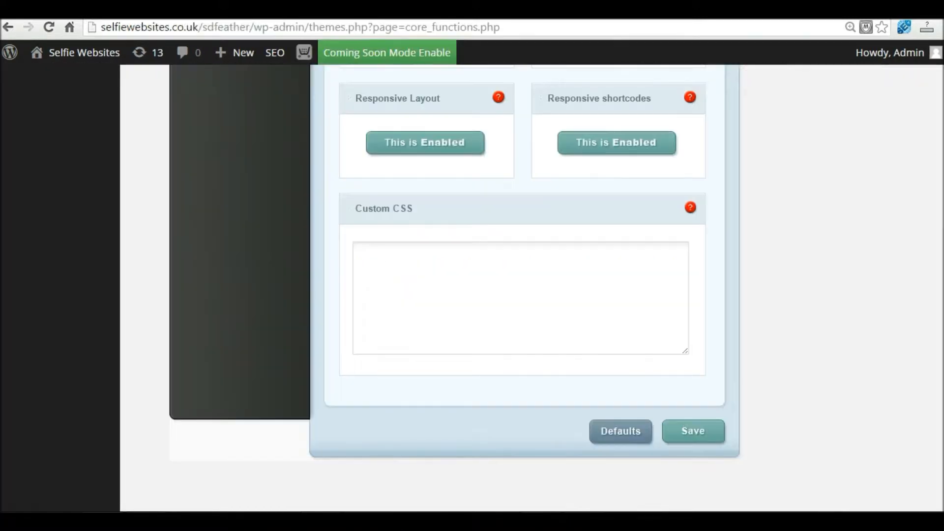
Step: Clear the Logo option back in the theme options and upload the "Wide logo and email" image from the computer for it
scroll(521, 295, "up", 20)
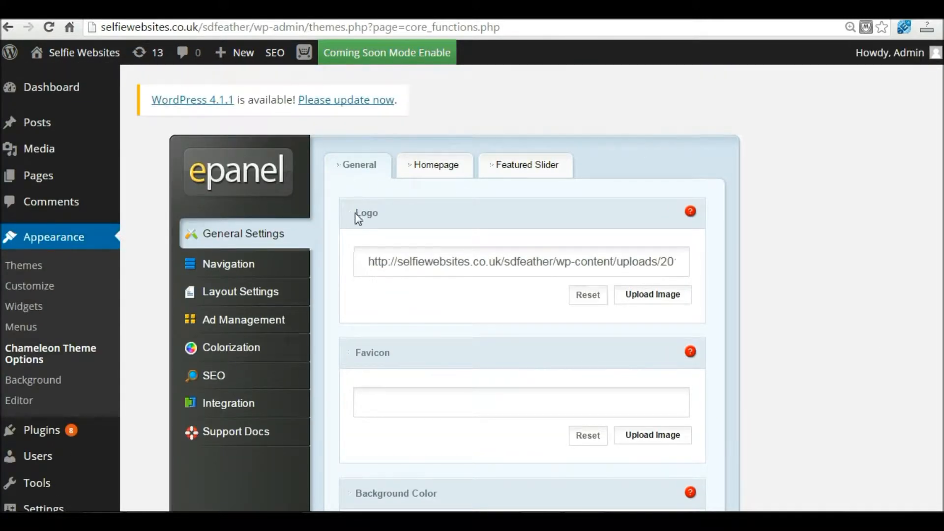
left_click(355, 213)
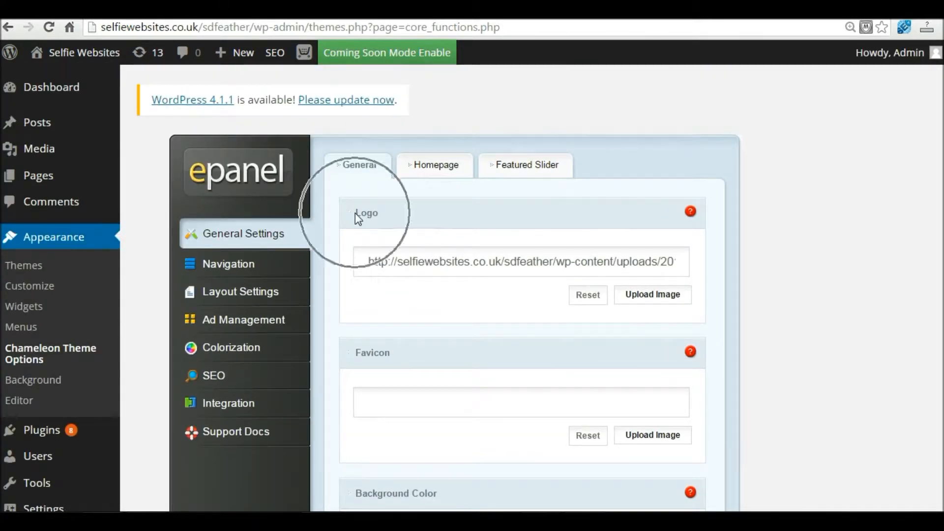
left_click(597, 303)
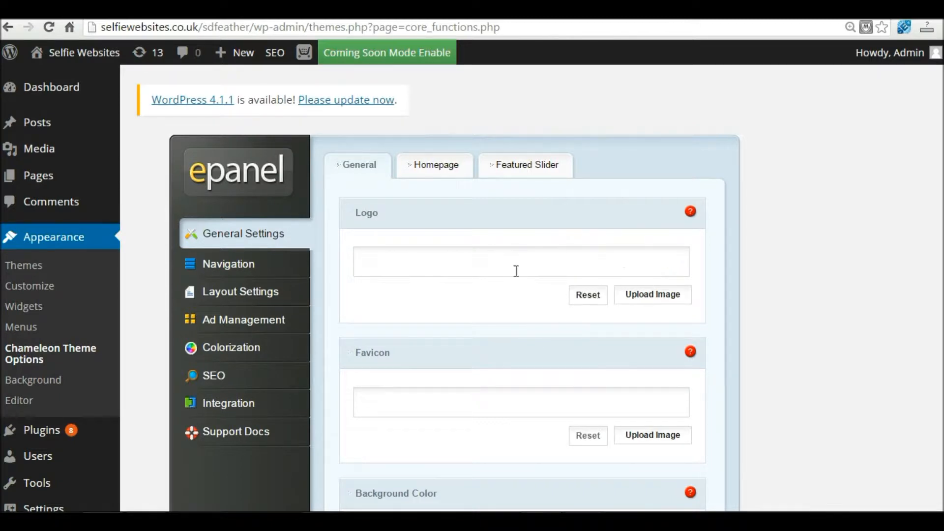
left_click(653, 295)
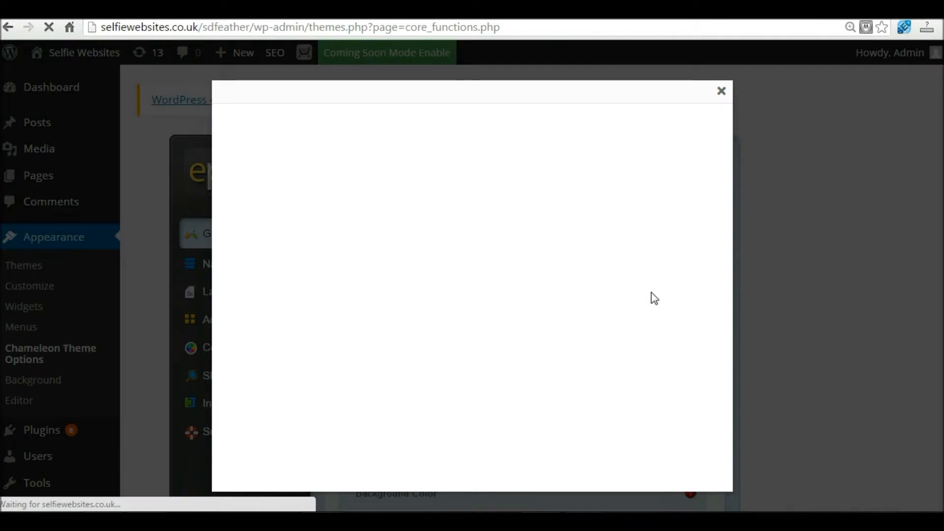
left_click(478, 293)
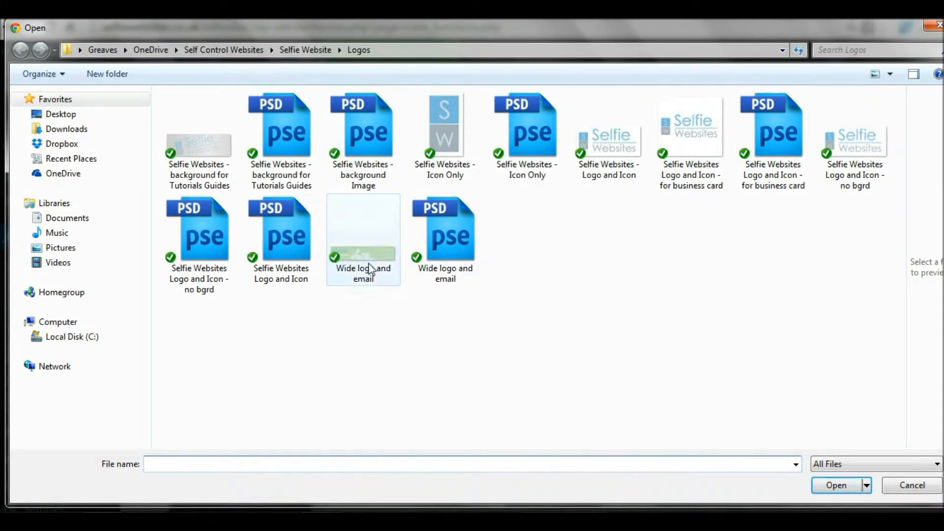
left_click(369, 269)
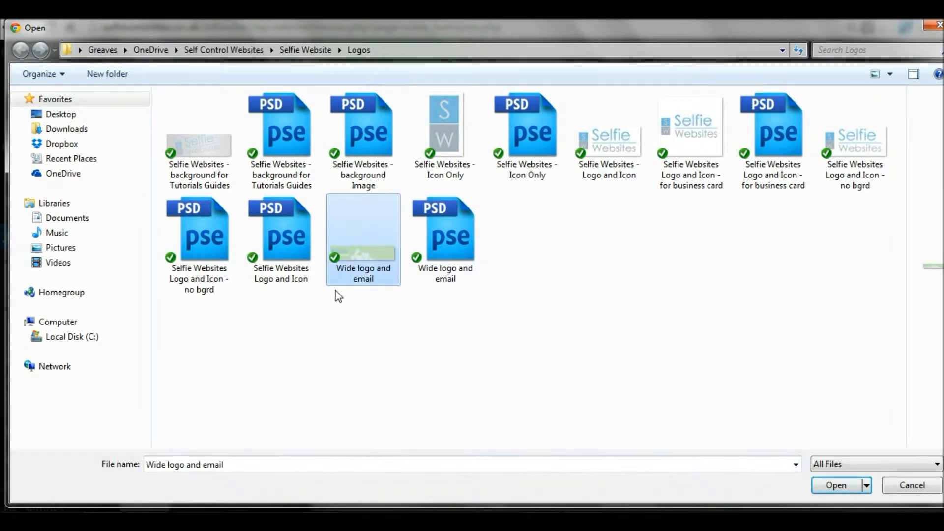
double_click(364, 252)
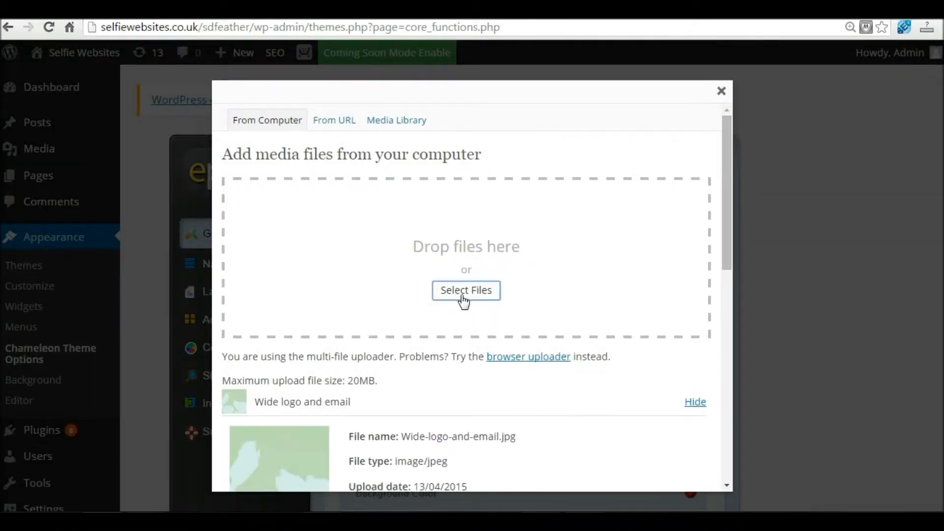
Step: Use the uploaded "Wide logo and email" image at Full Size (960 × 200) as the logo
left_click_drag(727, 208, 697, 428)
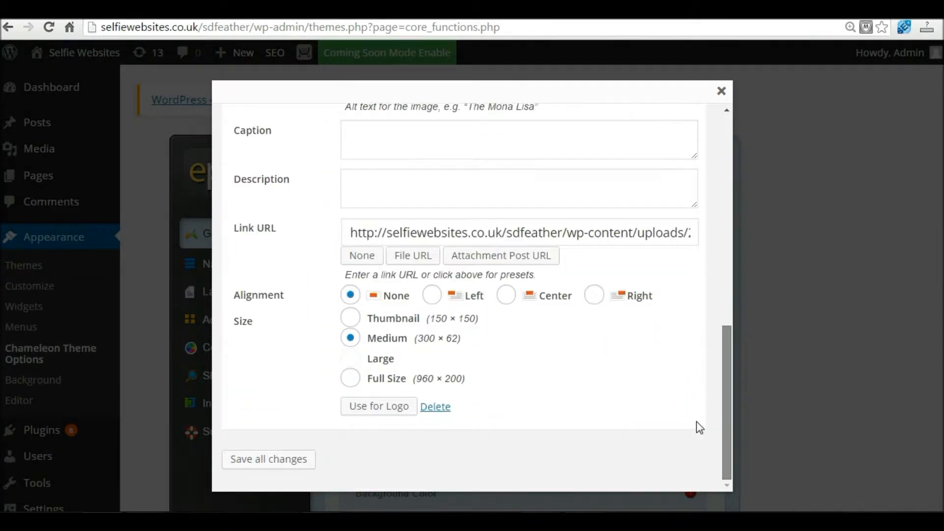
left_click(358, 383)
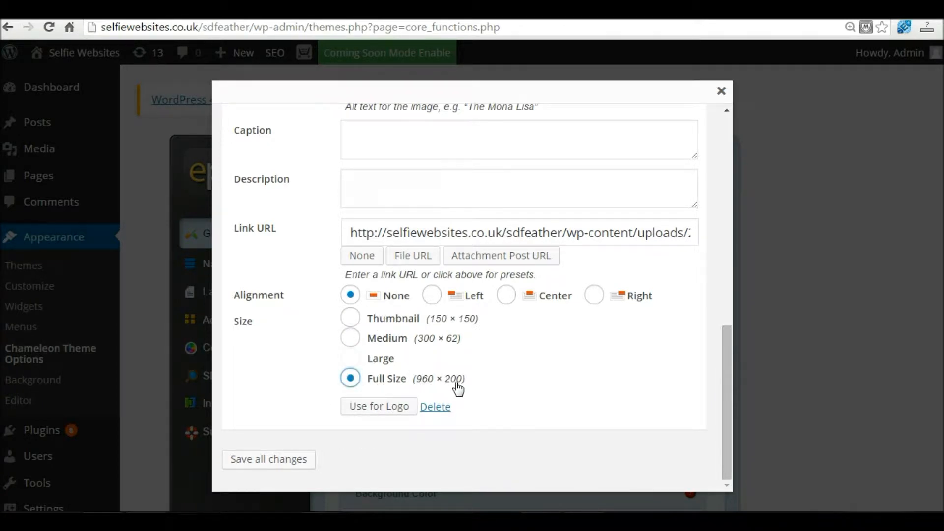
left_click(373, 412)
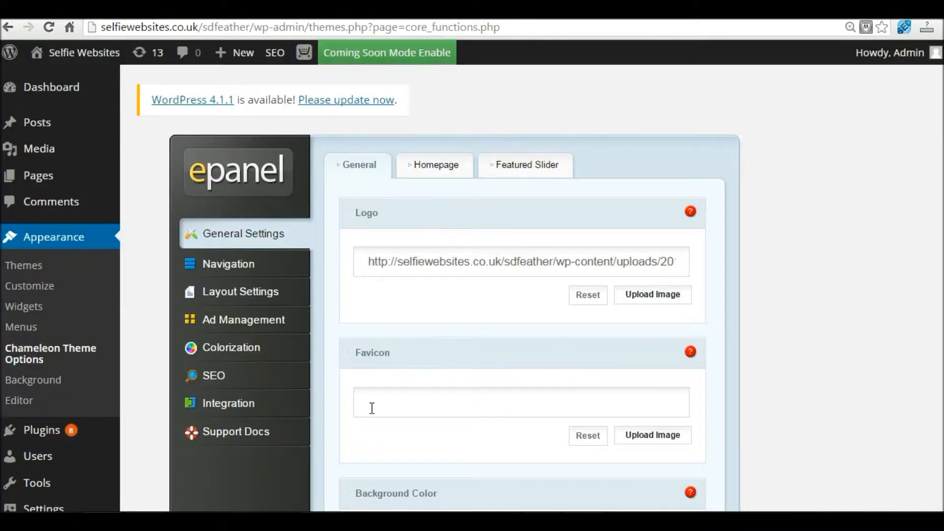
Step: Save the theme options with the full-size wide logo and reload the live homepage to check the header
scroll(710, 455, "down", 20)
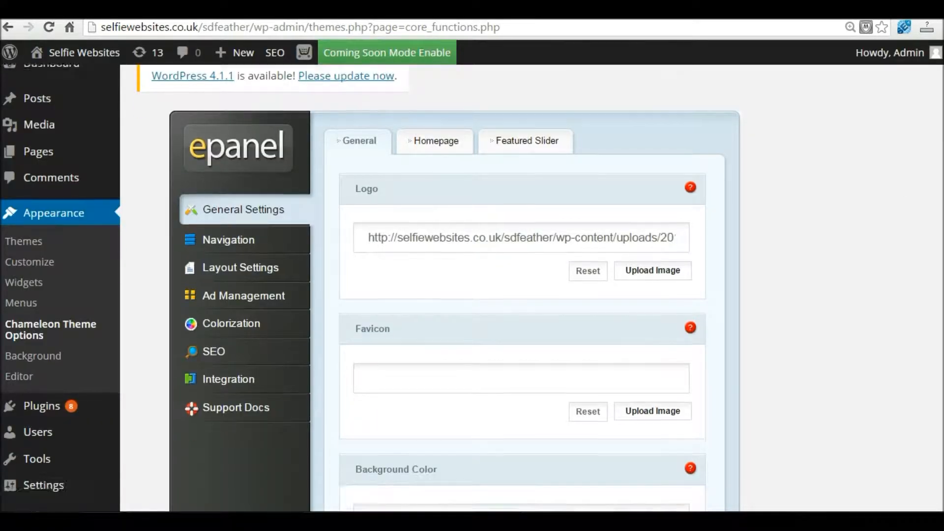
left_click(710, 449)
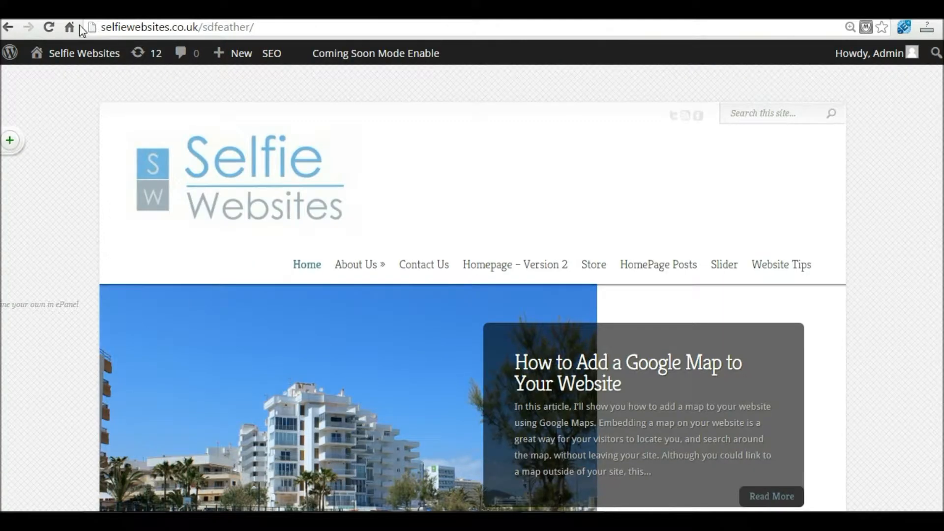
left_click(52, 28)
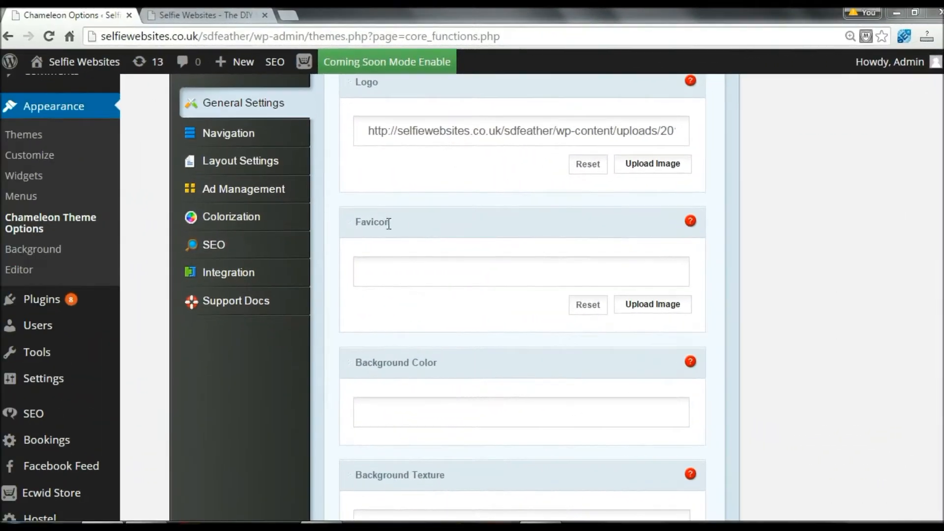
Step: Upload the "Selfie Websites - Icon Only" image from the computer's Logos folder for the Favicon option
left_click(380, 227)
left_click(353, 219)
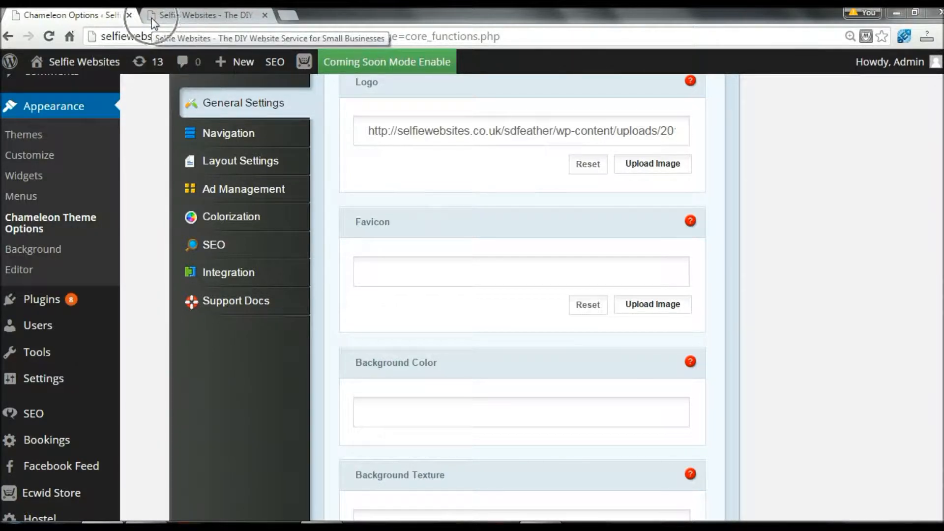
left_click(641, 310)
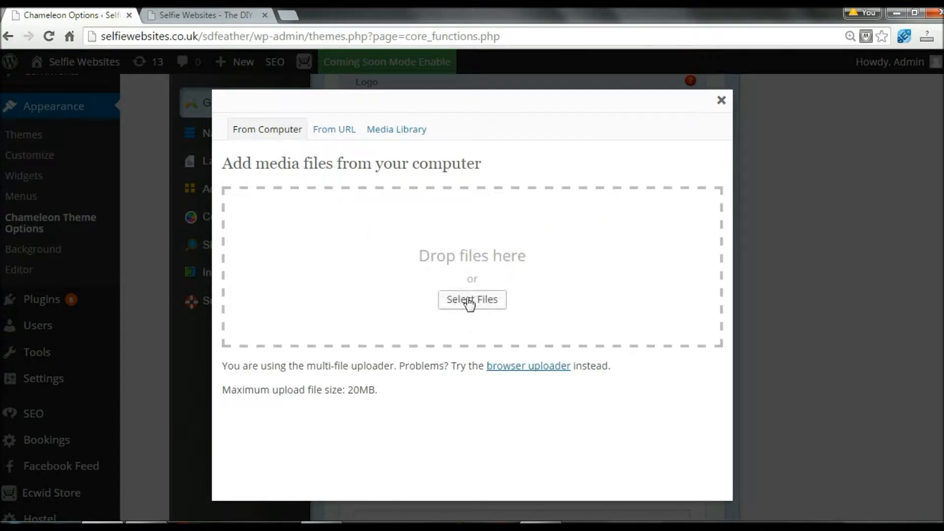
left_click(468, 300)
left_click(468, 300)
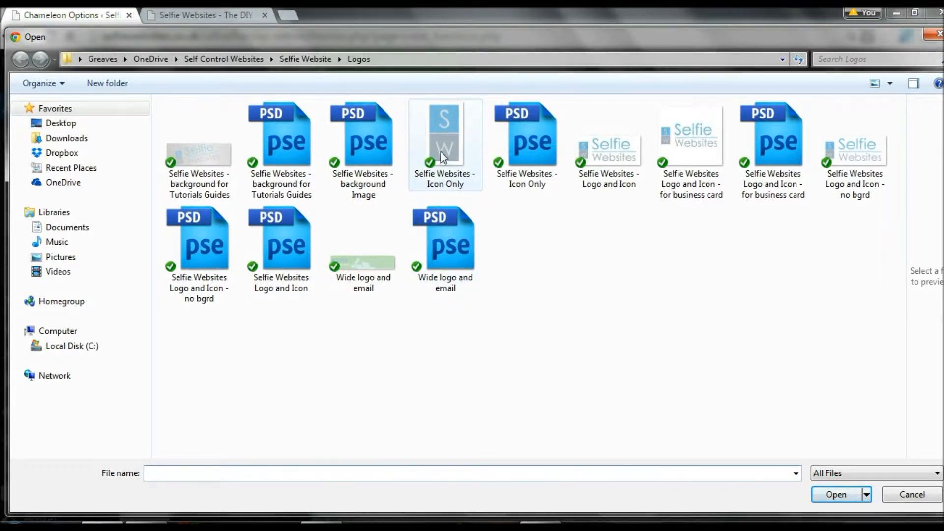
left_click(434, 116)
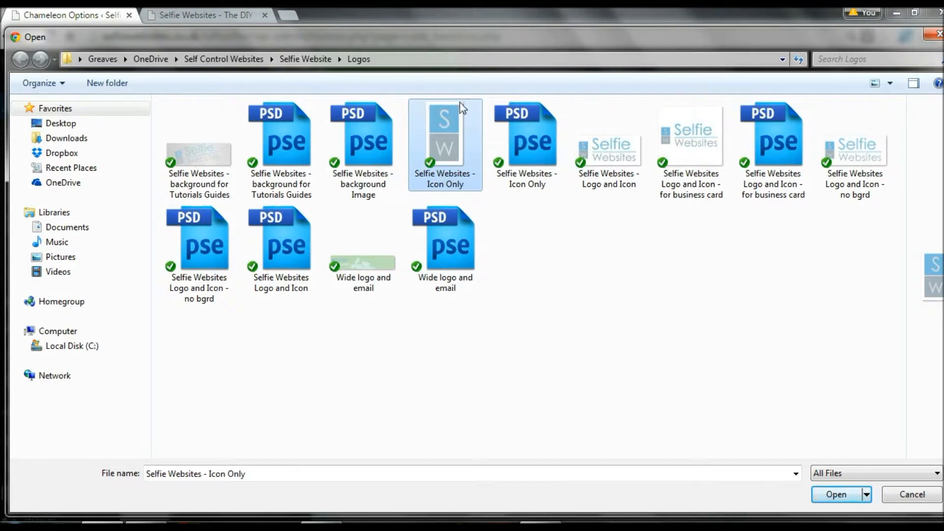
double_click(443, 146)
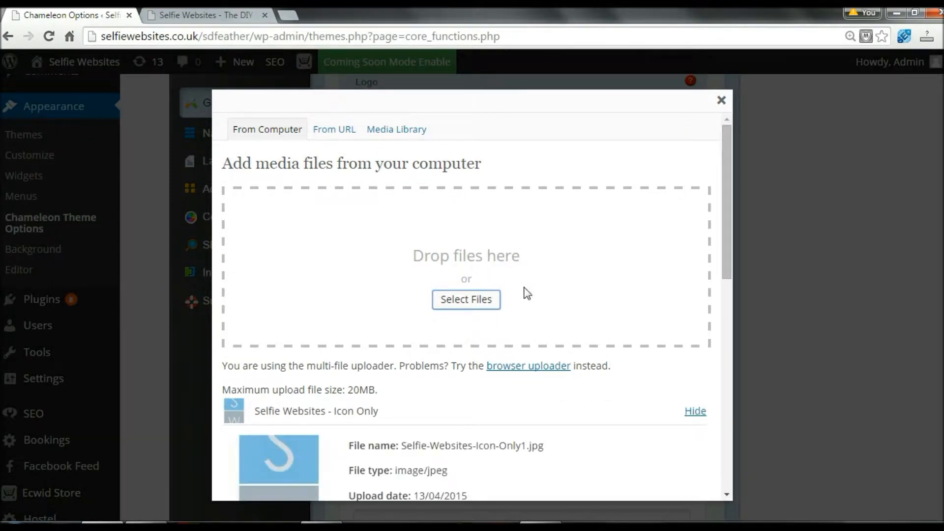
Step: Use the uploaded icon image at Full Size (217 × 381) as the favicon and inspect its URL in the Favicon option
left_click_drag(727, 230, 715, 479)
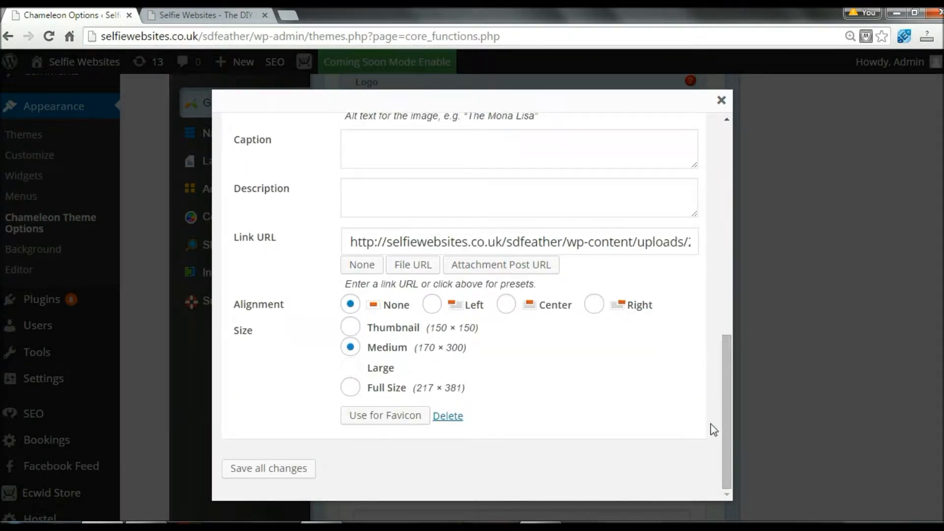
left_click(351, 391)
left_click(376, 417)
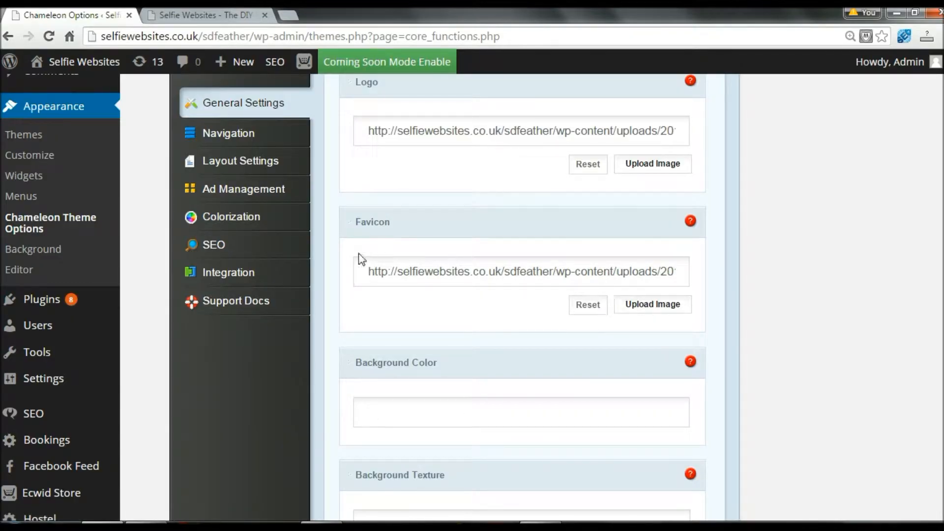
left_click_drag(373, 275, 669, 283)
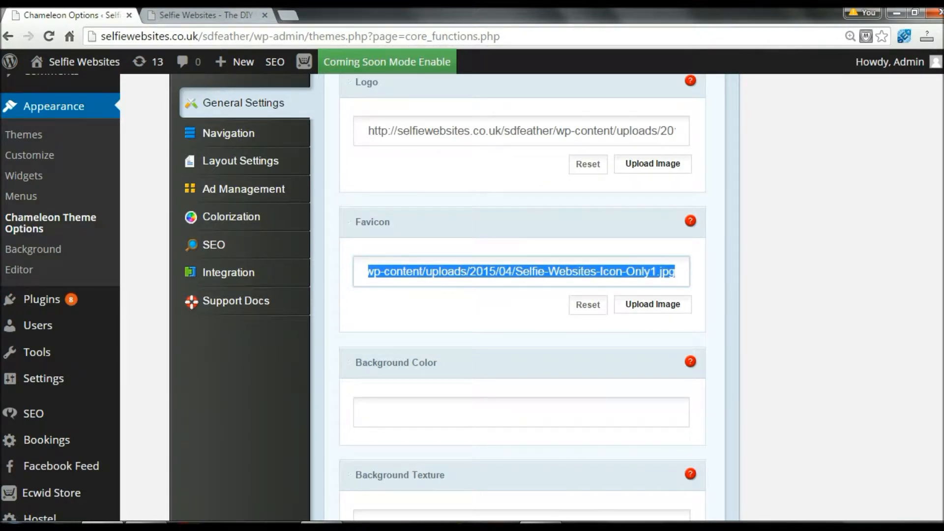
Step: Save the theme options with the new favicon and reload the live homepage to check its browser tab icon
scroll(870, 448, "down", 20)
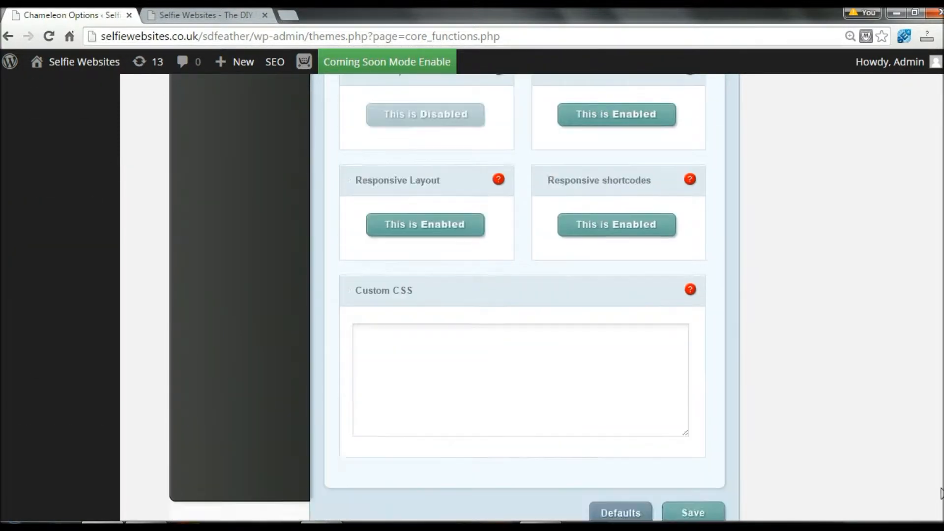
left_click(690, 402)
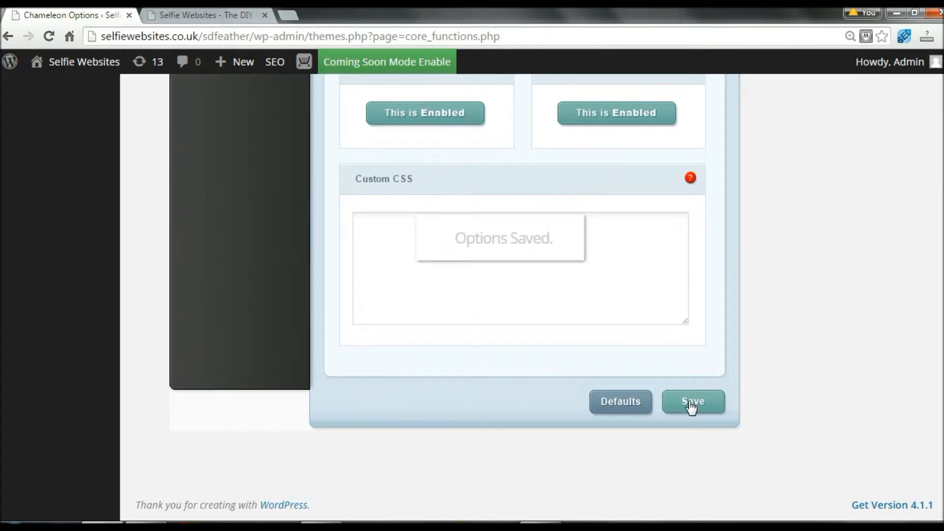
left_click(182, 15)
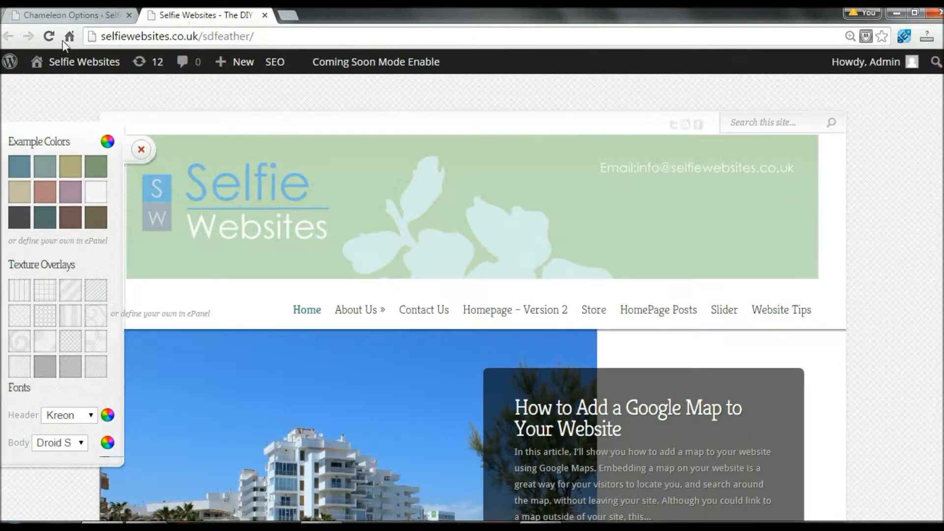
left_click(48, 36)
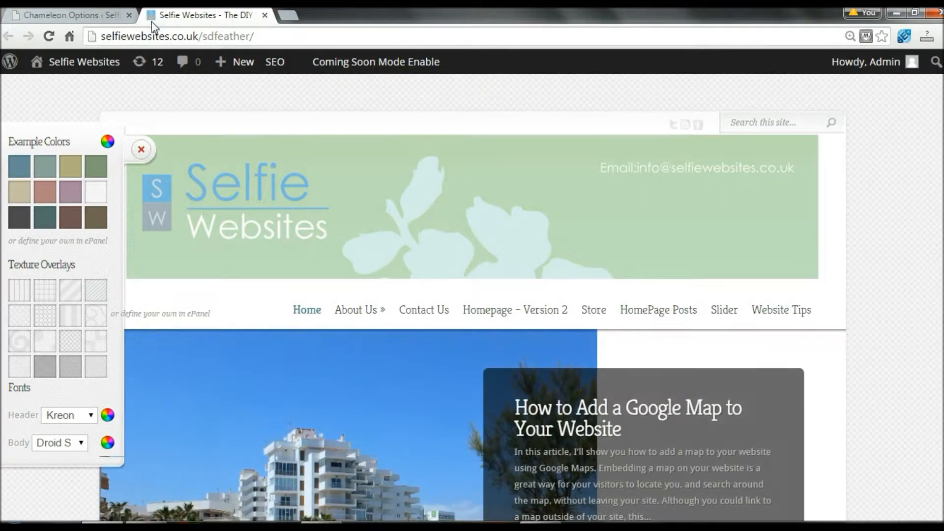
left_click(152, 22)
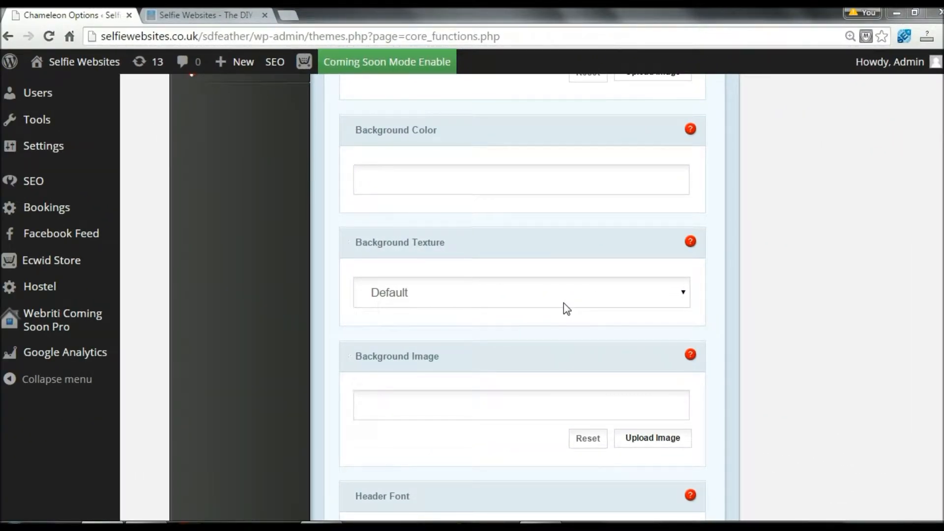
Step: Pick a bright turquoise blue, hex 15d6d9, in the colour picker as the theme's Background Color
left_click(377, 132)
left_click(377, 131)
left_click(377, 131)
left_click(390, 180)
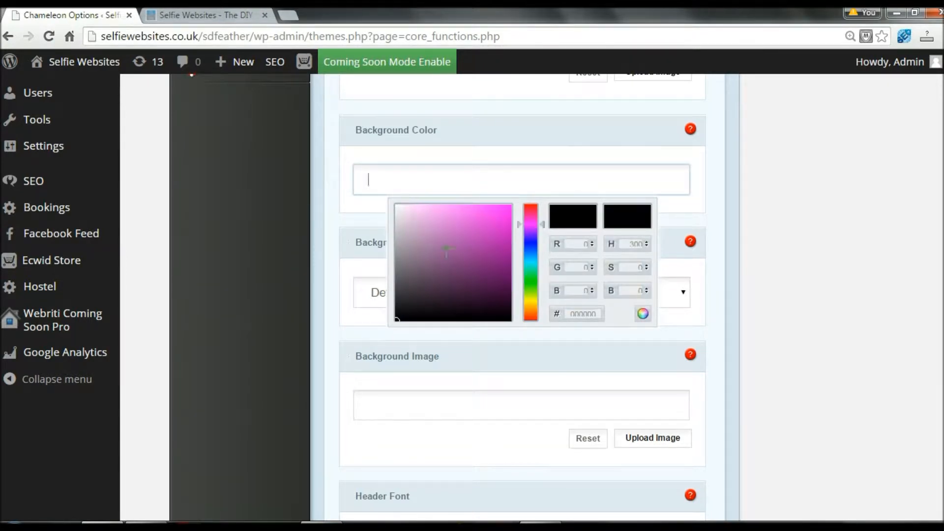
left_click(404, 310)
left_click_drag(404, 310, 433, 248)
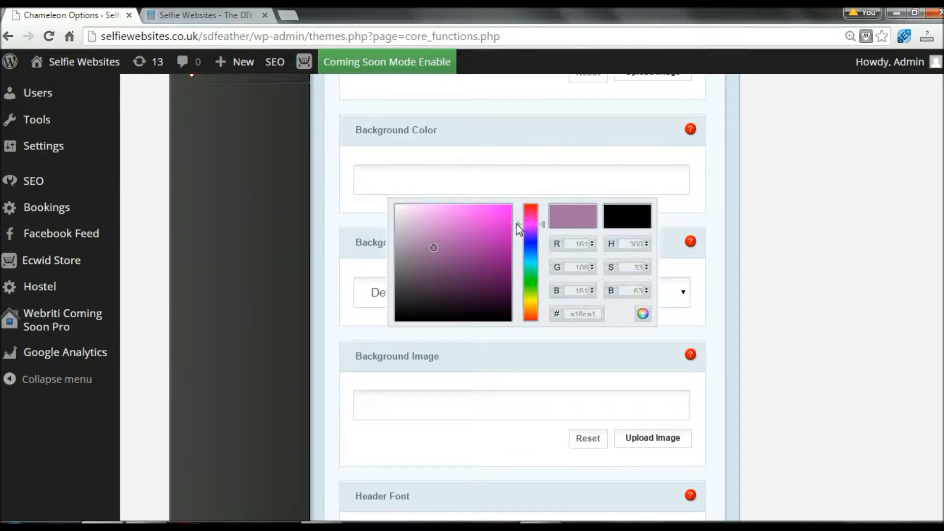
left_click_drag(524, 223, 528, 262)
left_click_drag(434, 247, 497, 222)
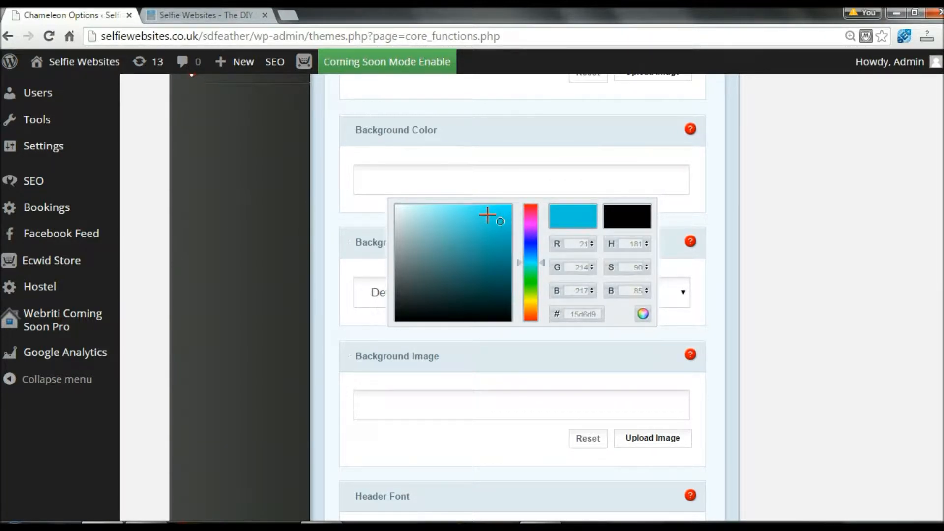
left_click(642, 314)
left_click(643, 315)
left_click(642, 315)
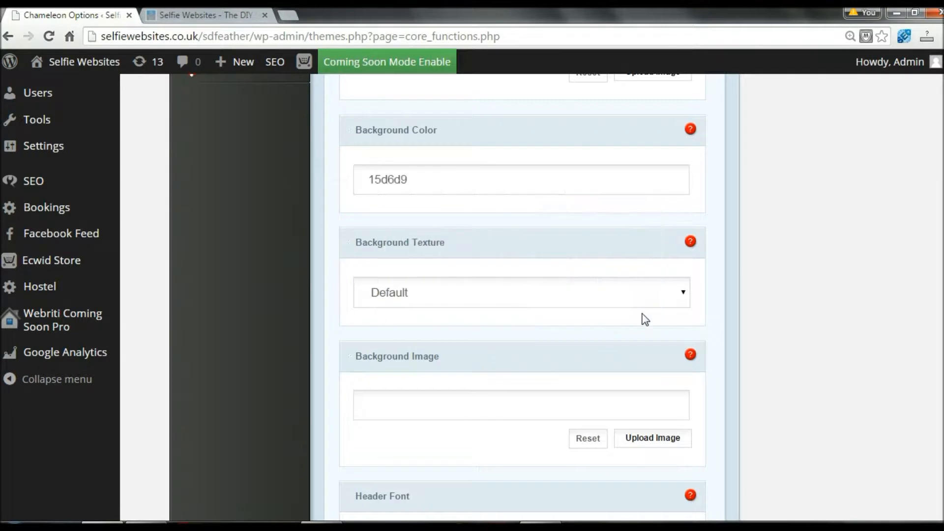
left_click_drag(428, 180, 368, 179)
right_click(433, 177)
left_click(432, 176)
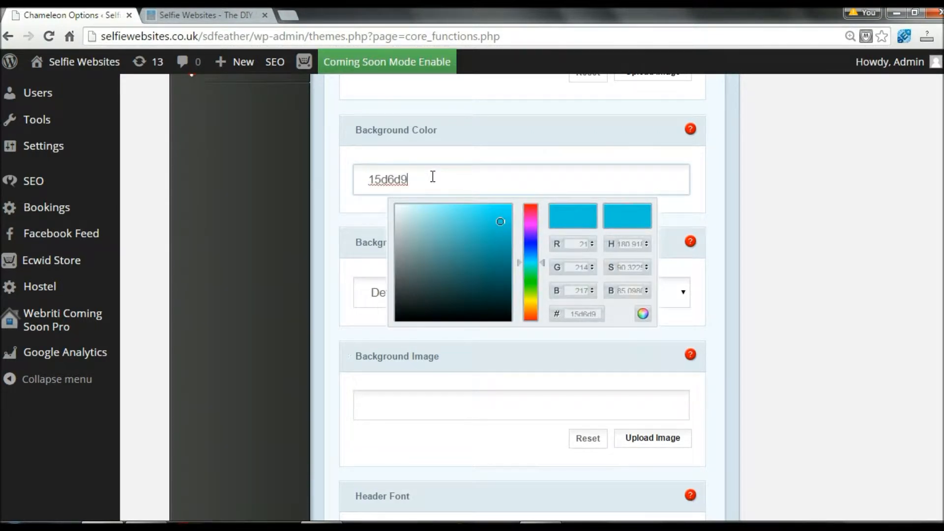
Step: Save the theme options with the new background colour and reload the live homepage
left_click_drag(942, 147, 943, 447)
left_click(698, 406)
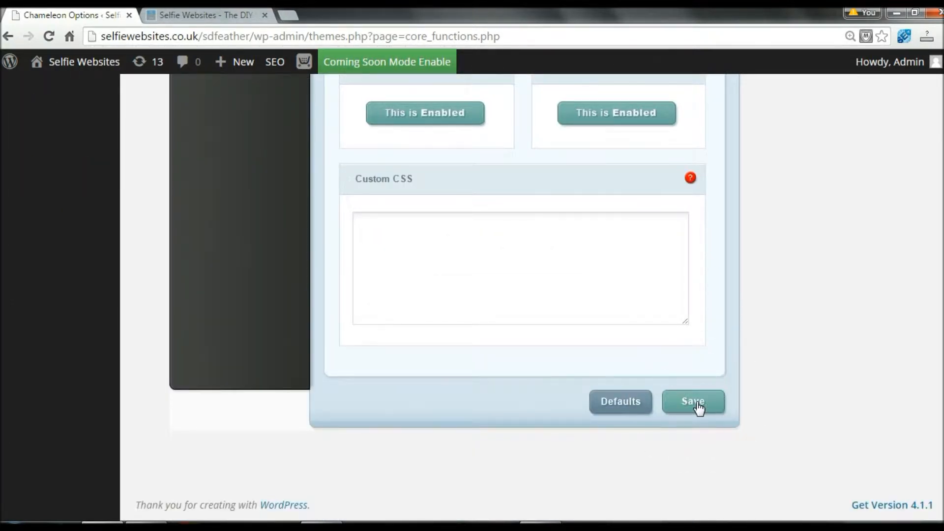
left_click(216, 18)
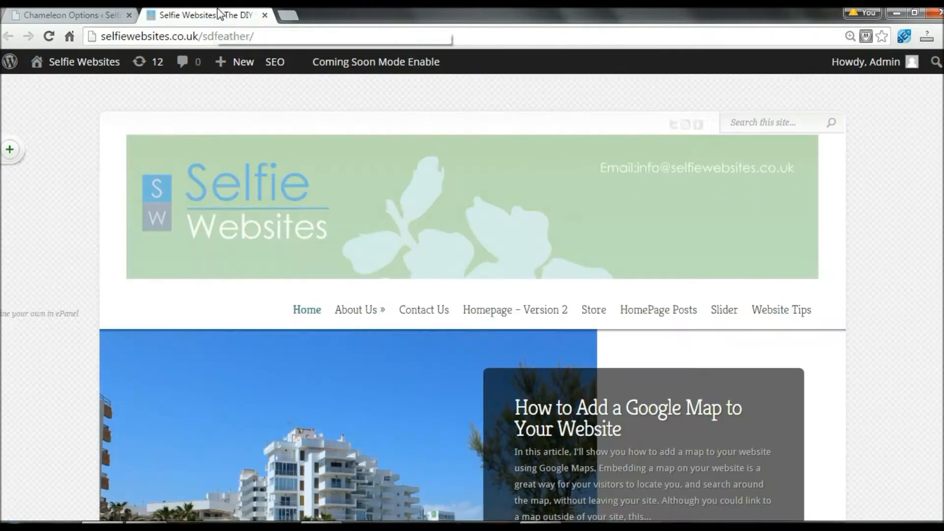
left_click(49, 38)
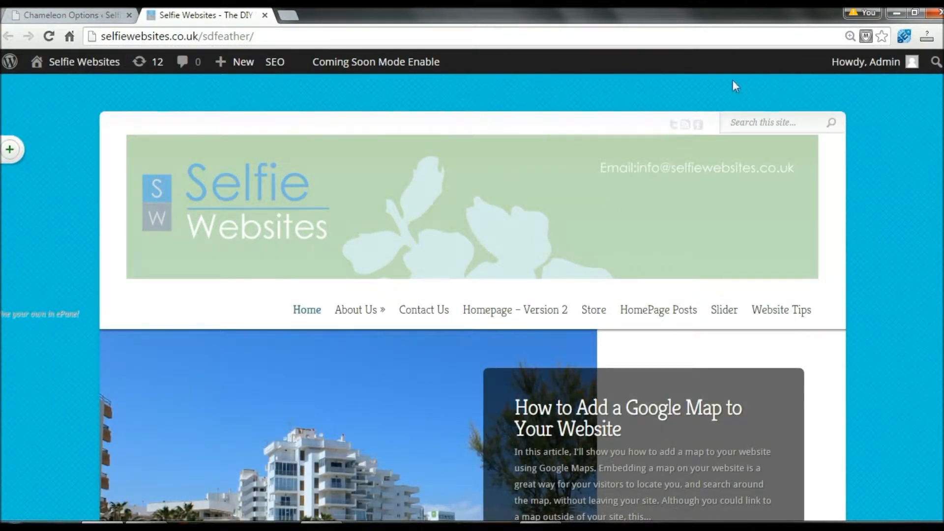
Step: Examine the background colour down the homepage and the About Us page, and return to the homepage
scroll(472, 295, "down", 20)
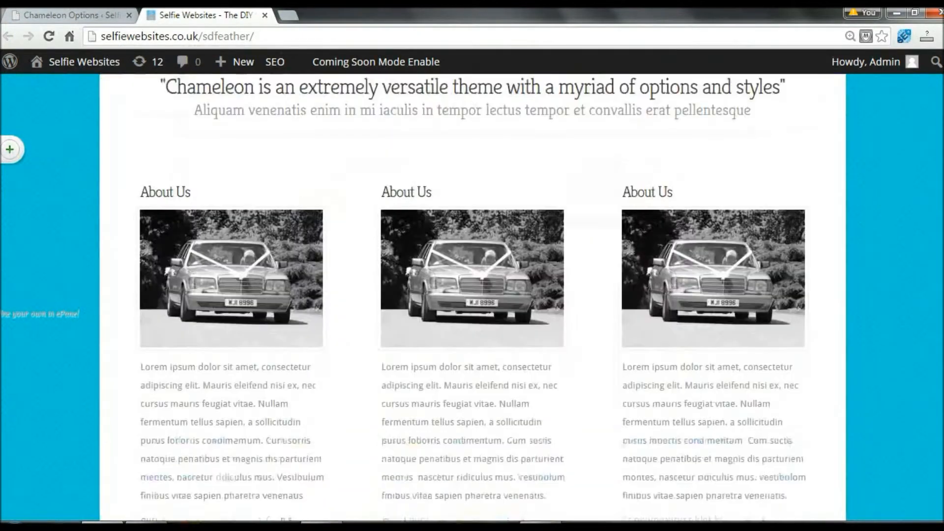
scroll(472, 295, "up", 11)
scroll(472, 295, "up", 8)
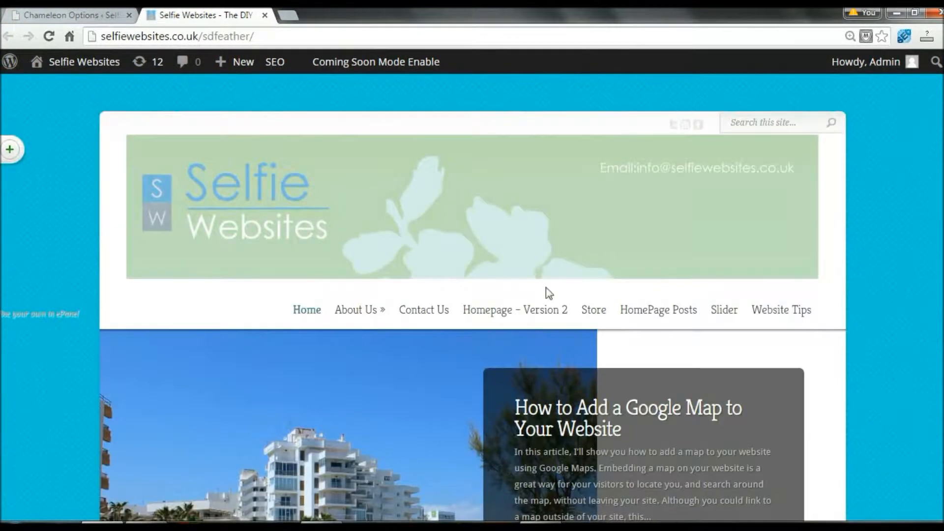
left_click(347, 311)
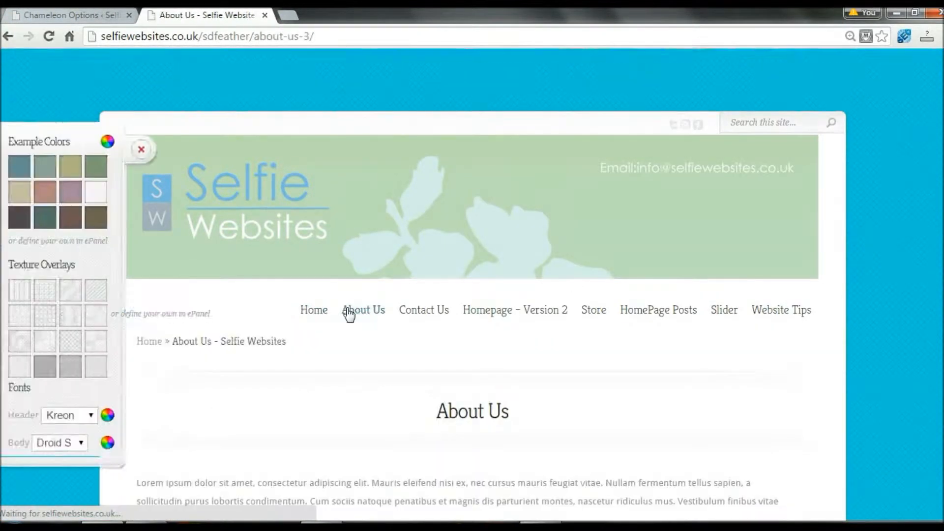
scroll(472, 295, "down", 10)
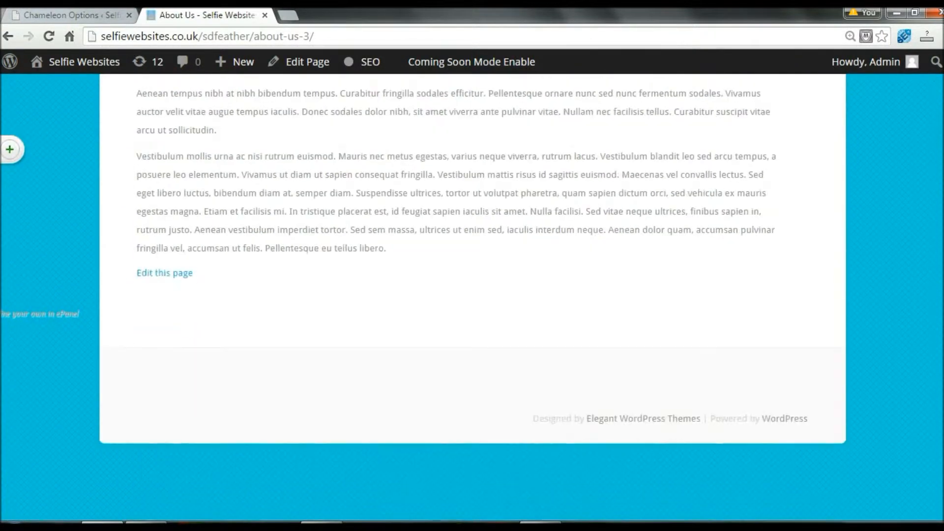
scroll(472, 294, "up", 10)
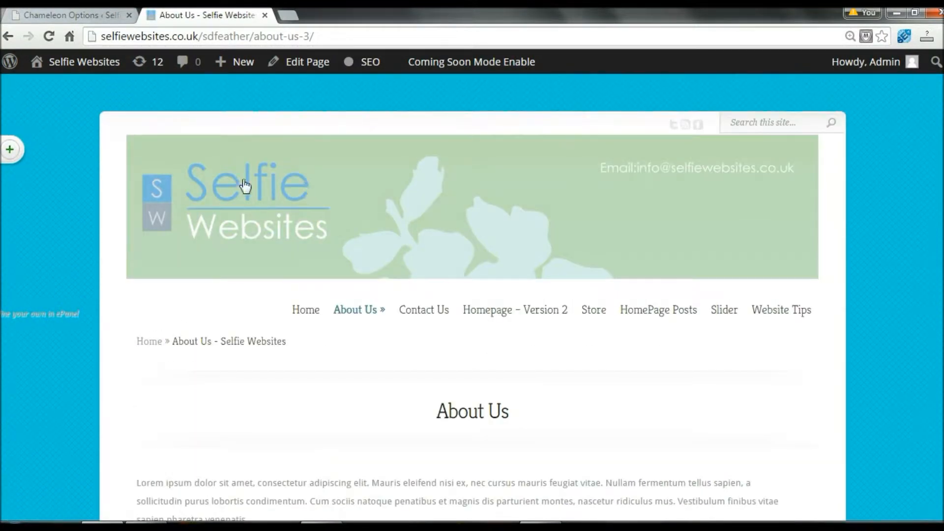
left_click(304, 313)
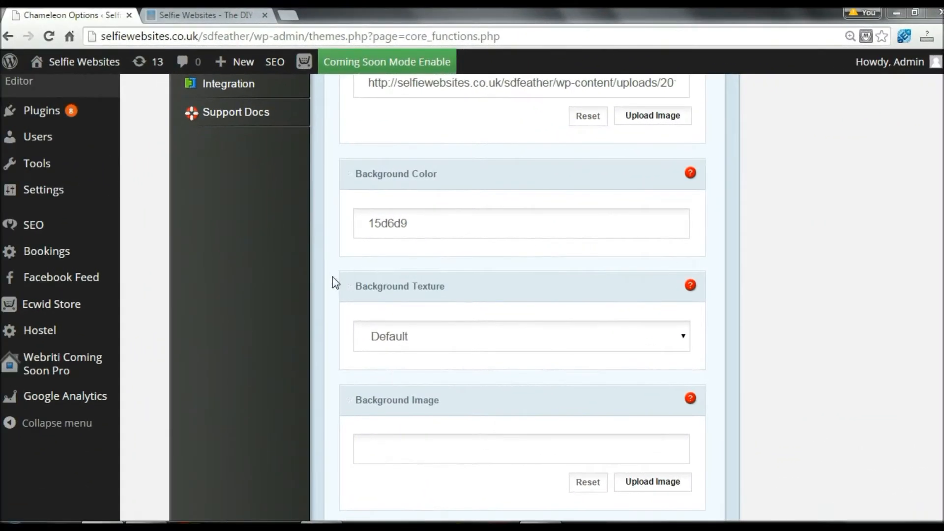
Step: Recheck the live homepage's background and return to the background settings in the theme options
key("ctrl")
key("ctrl")
left_click(198, 14)
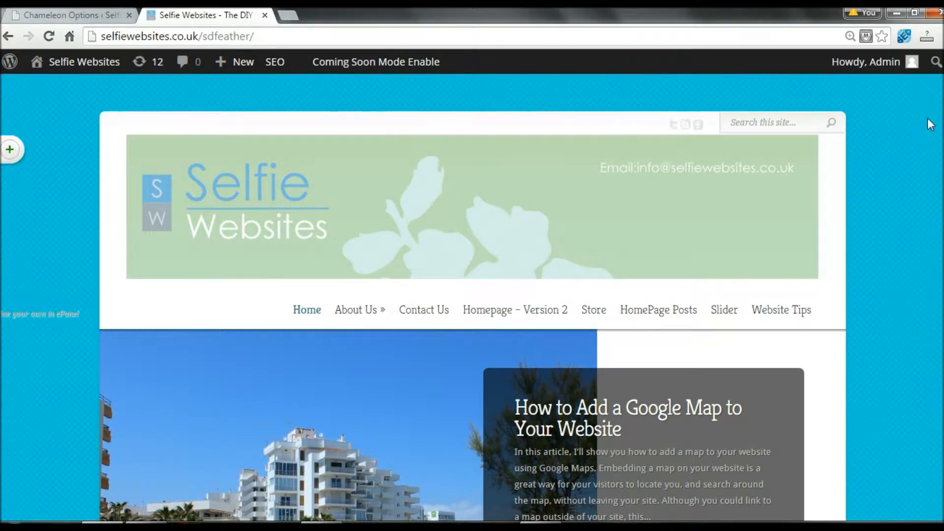
left_click(63, 17)
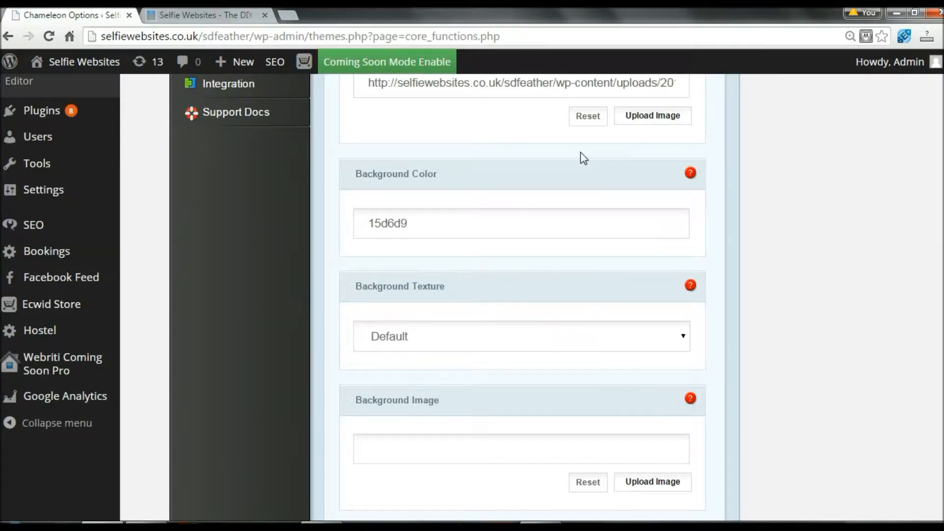
Step: Set the theme's Background Texture to Thin Vertical Lines and save the theme options
left_click(412, 339)
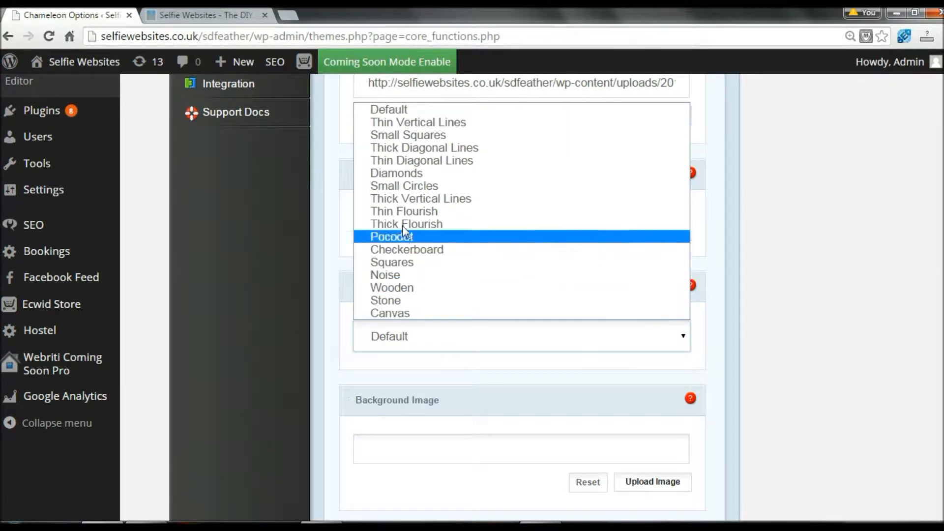
left_click(401, 128)
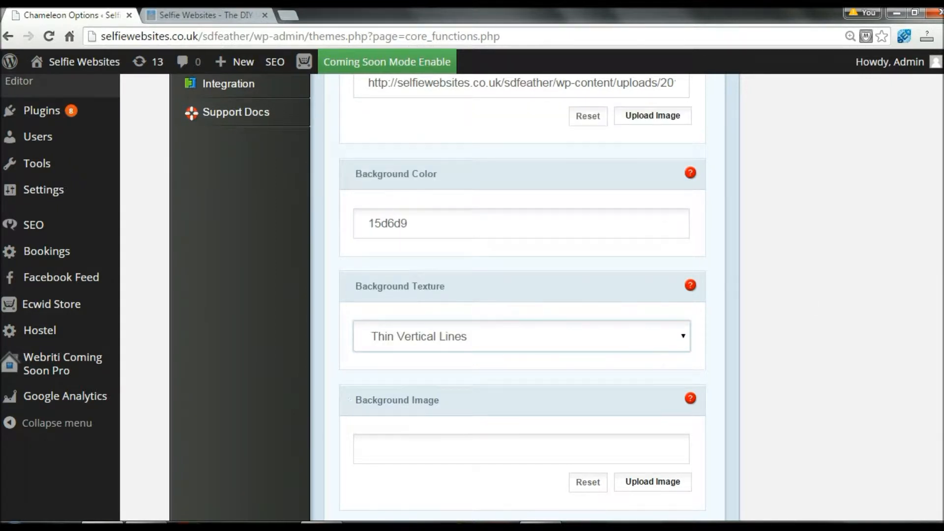
scroll(938, 470, "down", 15)
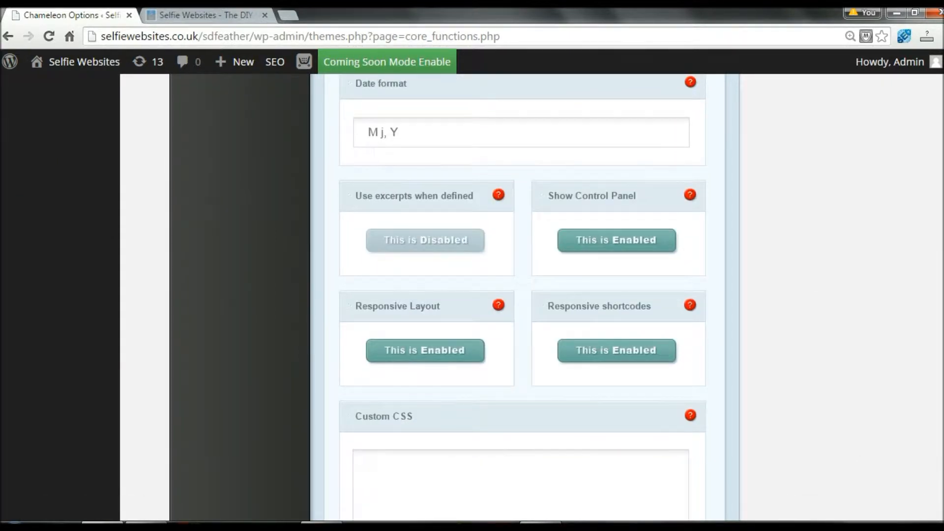
scroll(733, 444, "down", 3)
left_click(705, 481)
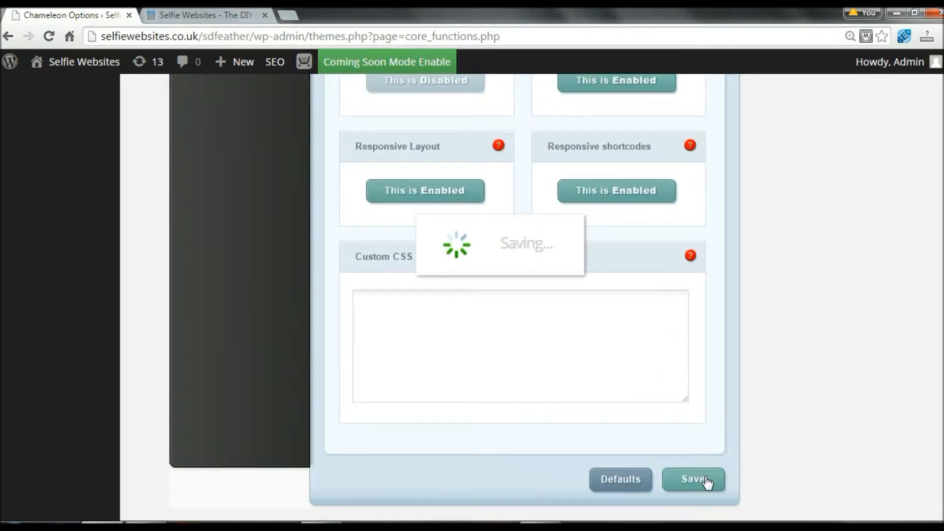
Step: Reload the live homepage to check the thin vertical lines texture, and return to the theme options
left_click(212, 15)
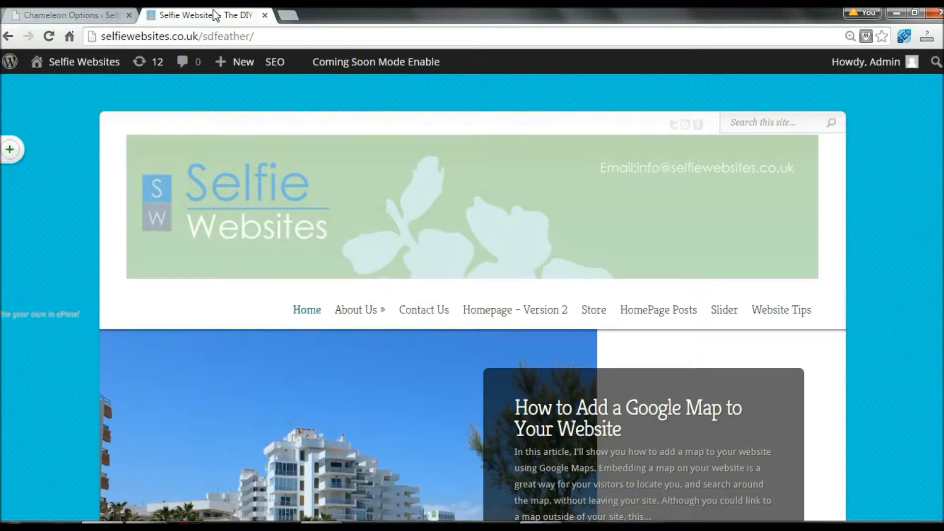
left_click(49, 36)
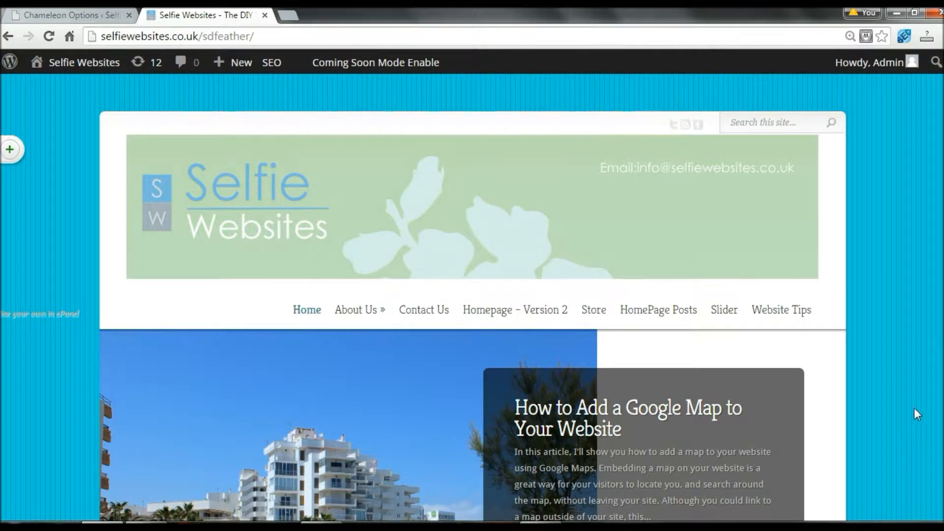
left_click(73, 16)
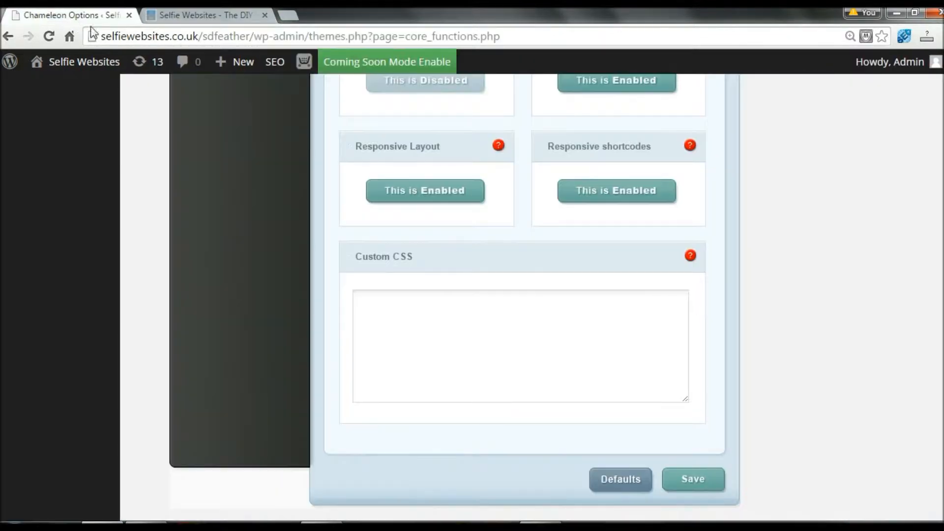
Step: Set the theme's Background Texture to Thick Flourish
scroll(933, 312, "up", 15)
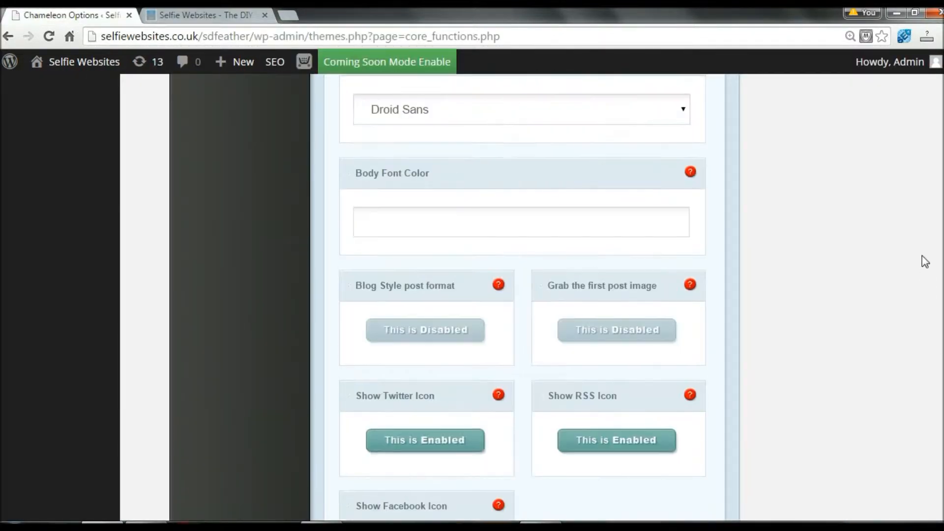
scroll(924, 206, "up", 8)
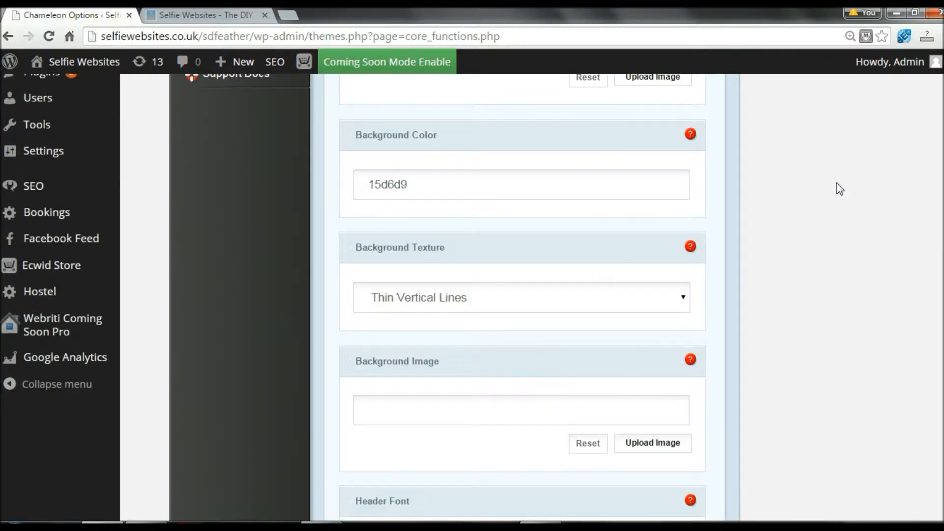
left_click(490, 305)
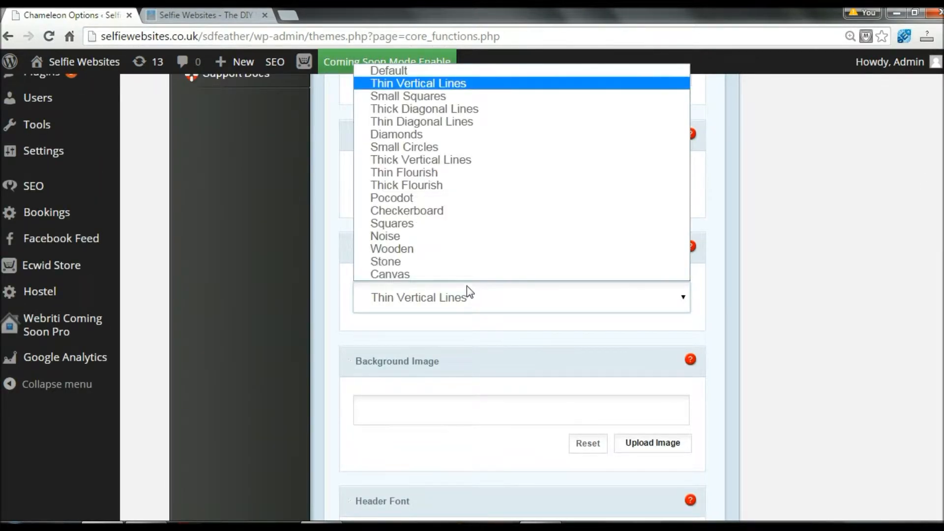
left_click(418, 185)
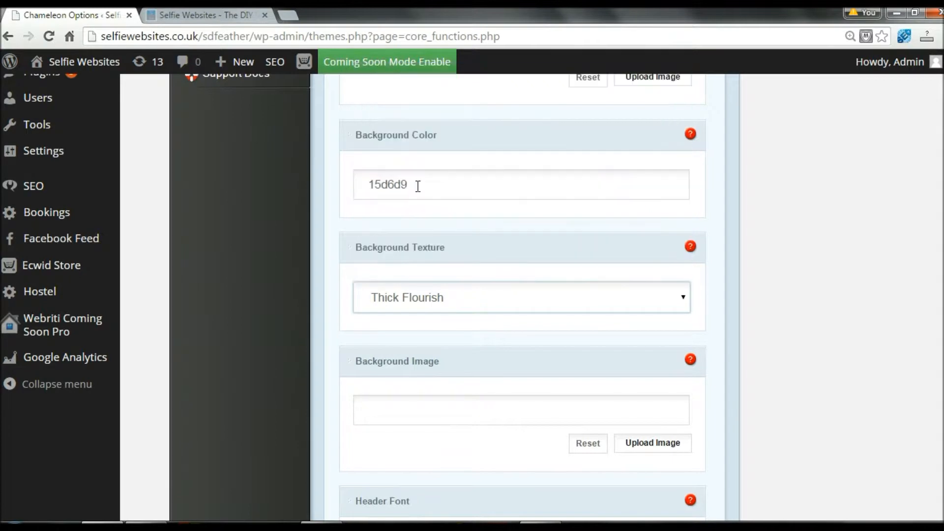
Step: Save the theme options with the Thick Flourish texture and reload the live homepage
scroll(836, 451, "down", 15)
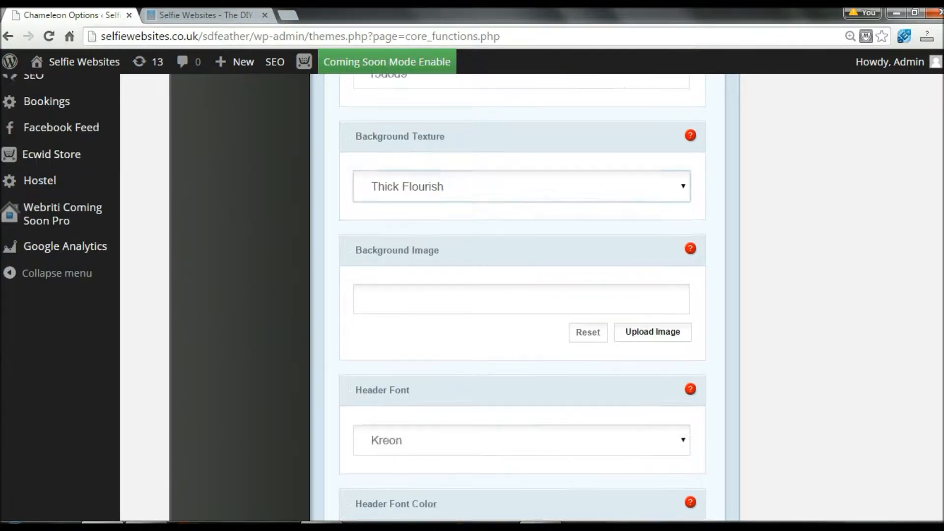
scroll(906, 418, "down", 2)
left_click(707, 461)
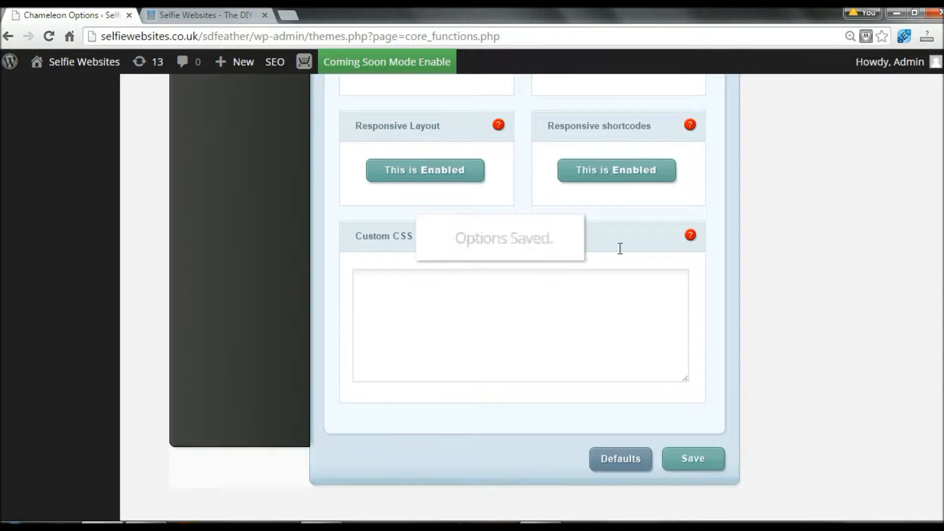
left_click(220, 16)
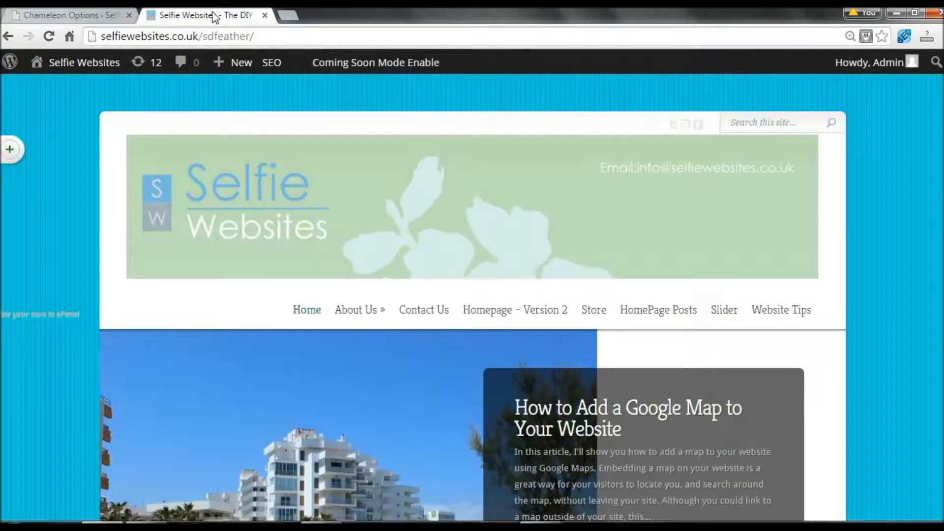
left_click(49, 36)
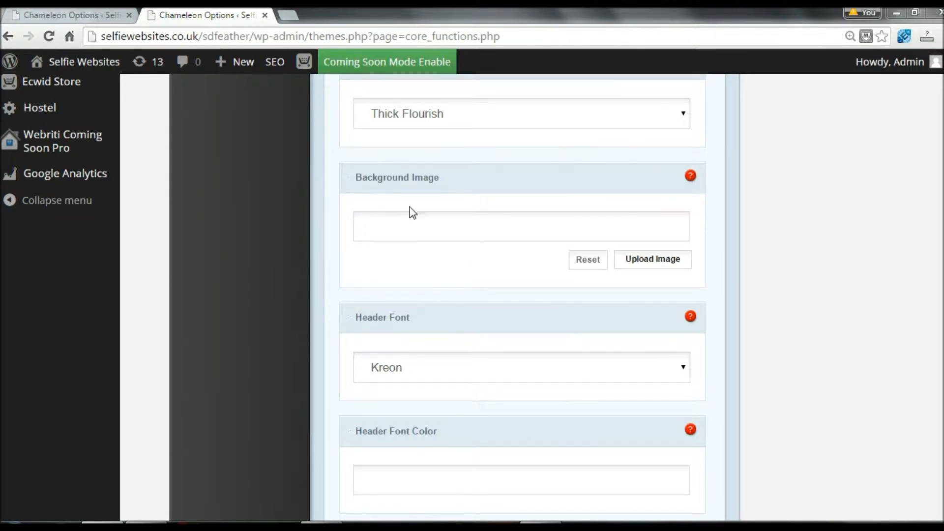
left_click(662, 263)
scroll(812, 196, "up", 10)
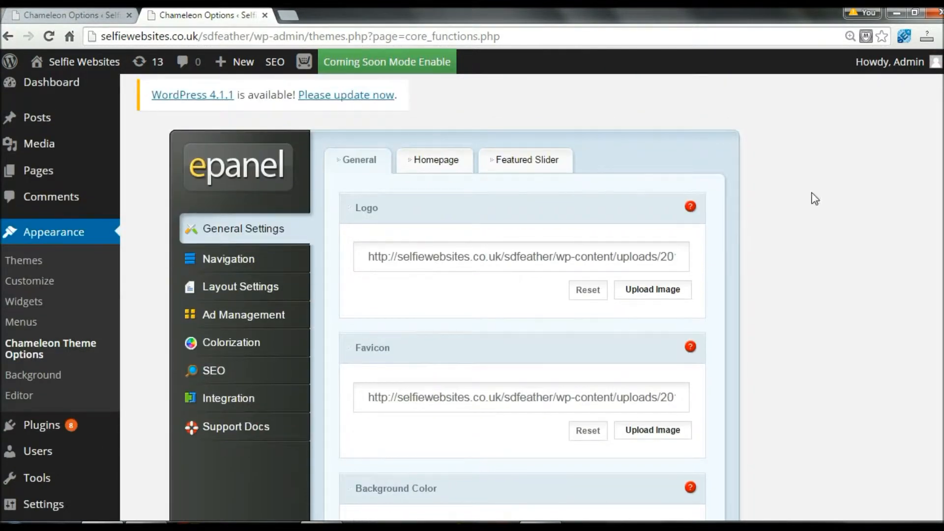
left_click(667, 291)
scroll(522, 295, "down", 15)
scroll(536, 207, "up", 9)
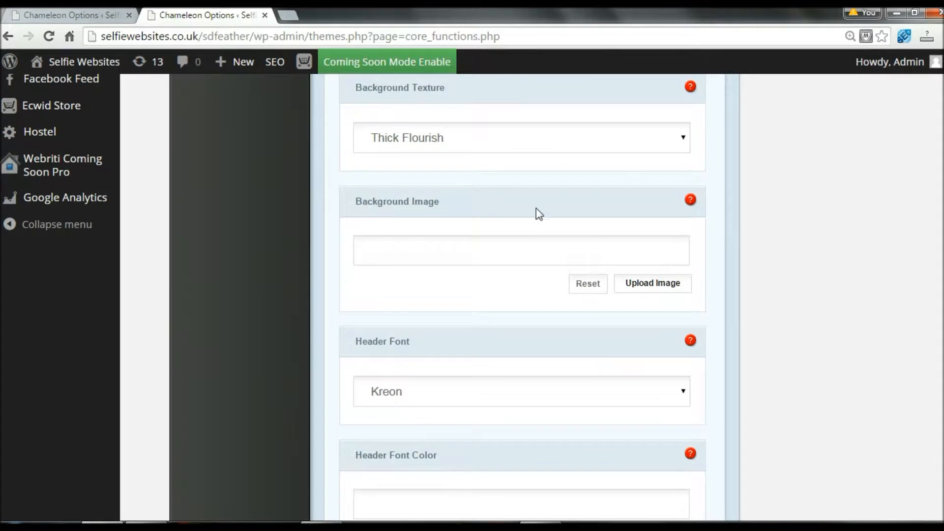
Step: Upload the Industrial Plate picture from the computer's Backgrounds folder and use it as the theme's Background Image
left_click(653, 286)
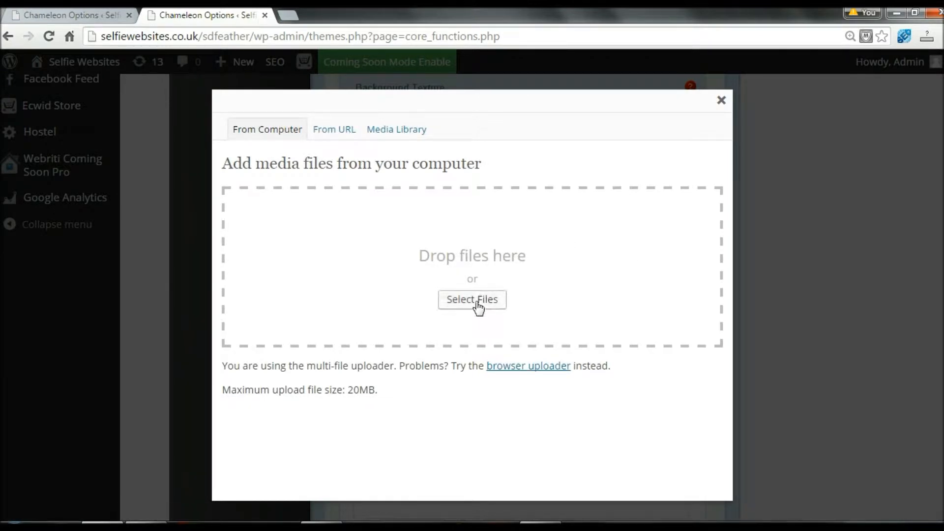
left_click(476, 302)
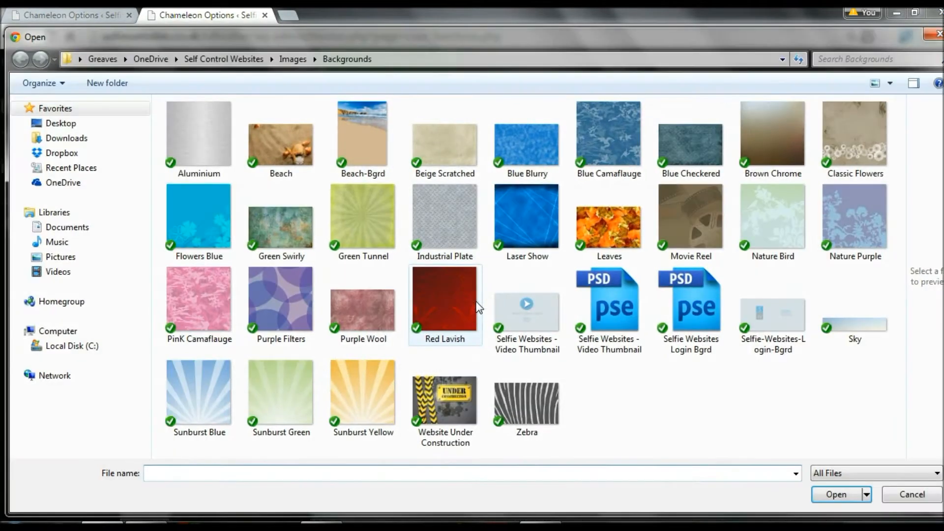
left_click(442, 222)
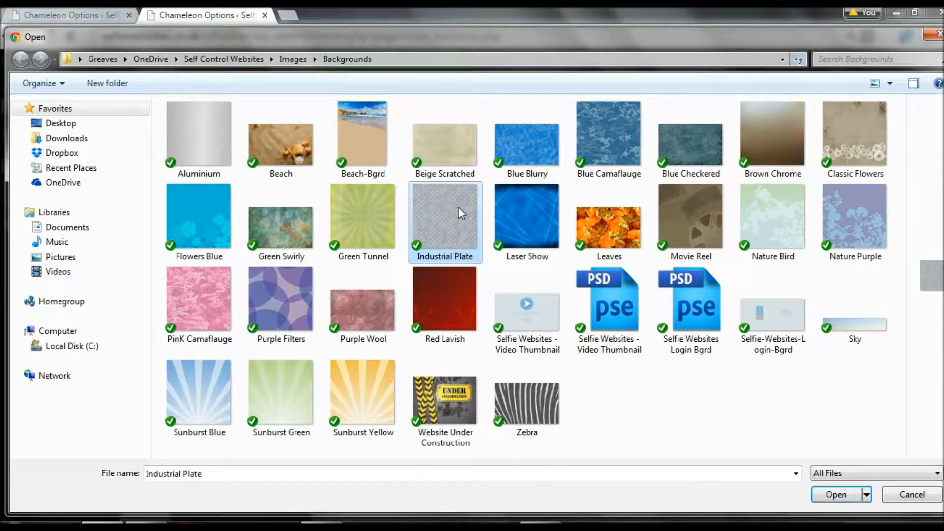
double_click(428, 223)
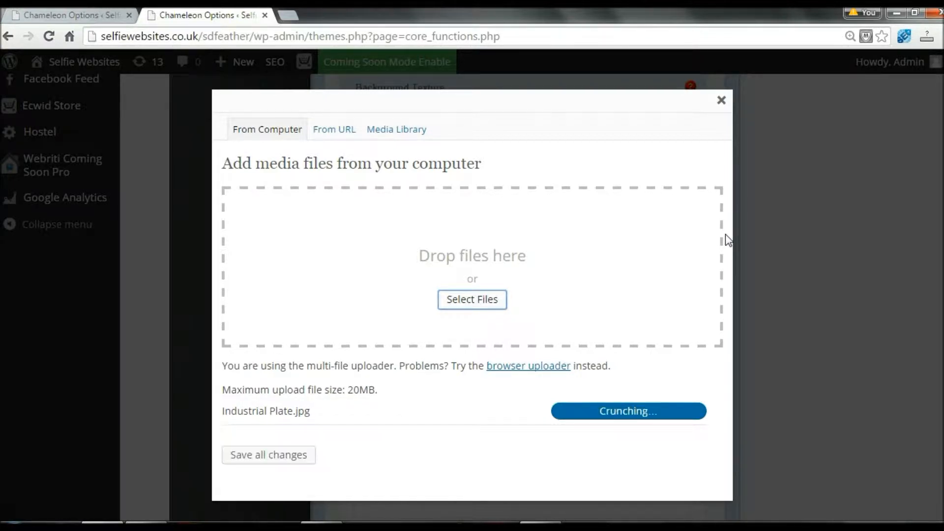
left_click_drag(727, 246, 704, 440)
left_click(411, 422)
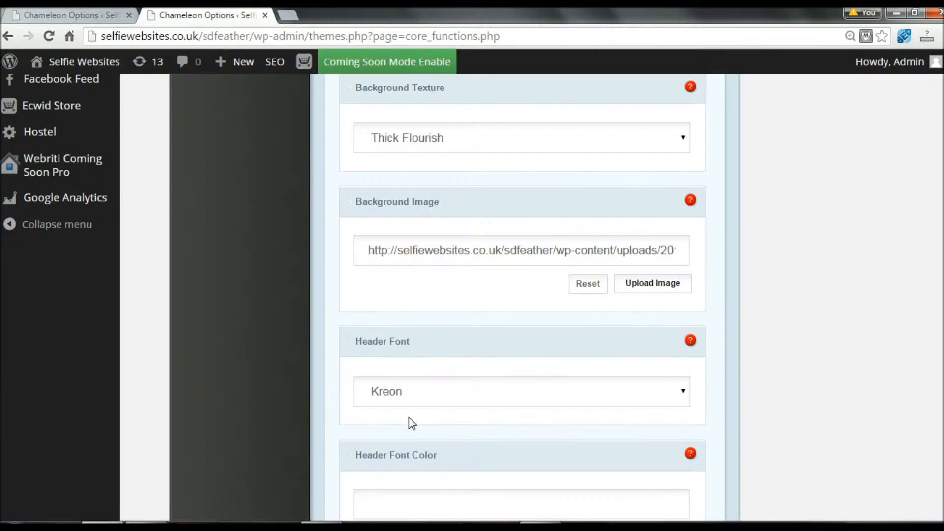
Step: Save the theme options with the new background image and open the live homepage
scroll(704, 434, "down", 20)
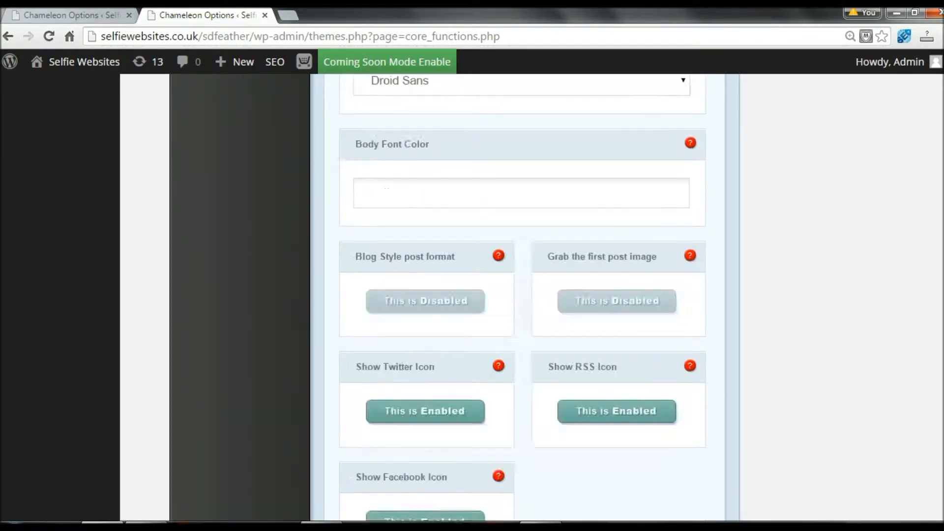
left_click(703, 426)
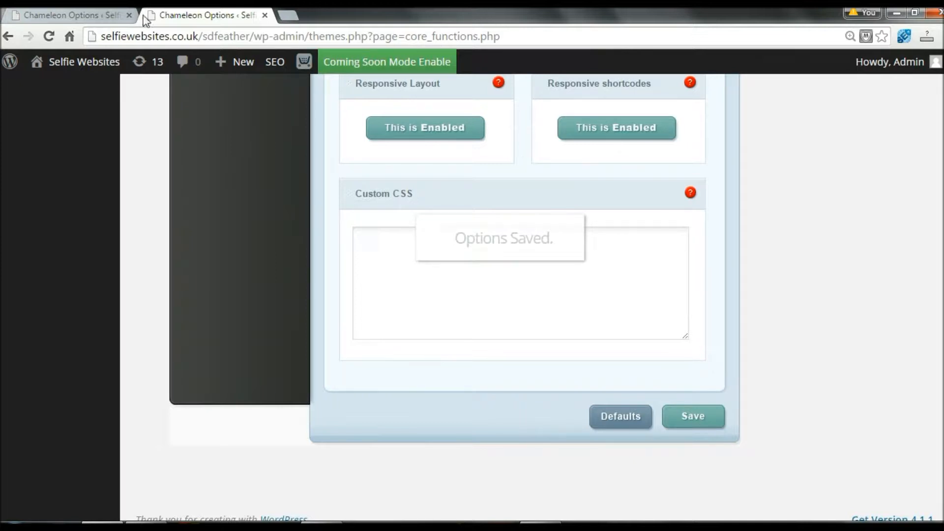
left_click(88, 62)
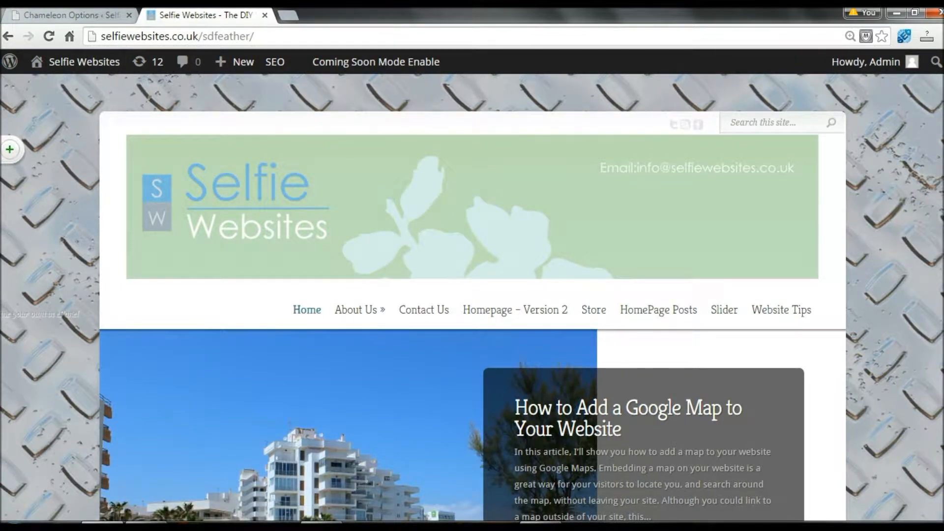
Step: Examine how far the background image extends down the live homepage, and return to the page header
scroll(472, 295, "down", 8)
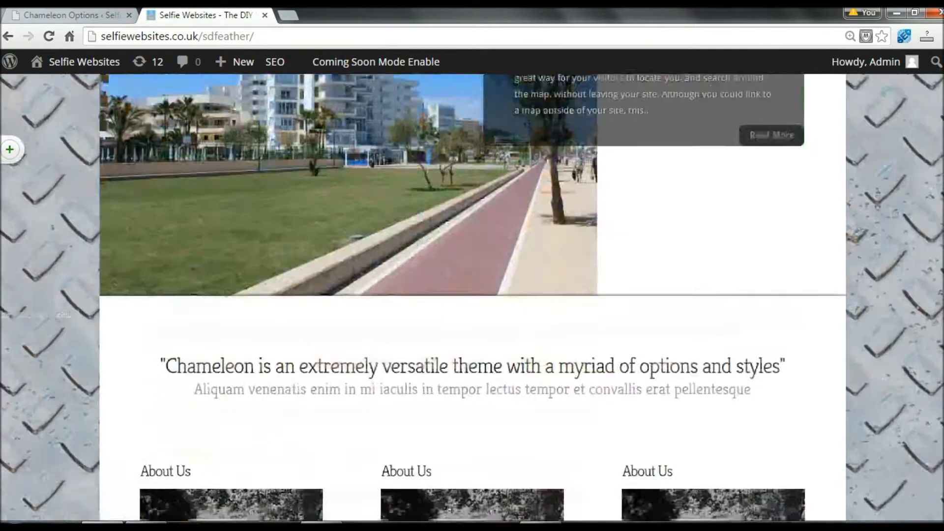
scroll(472, 295, "down", 8)
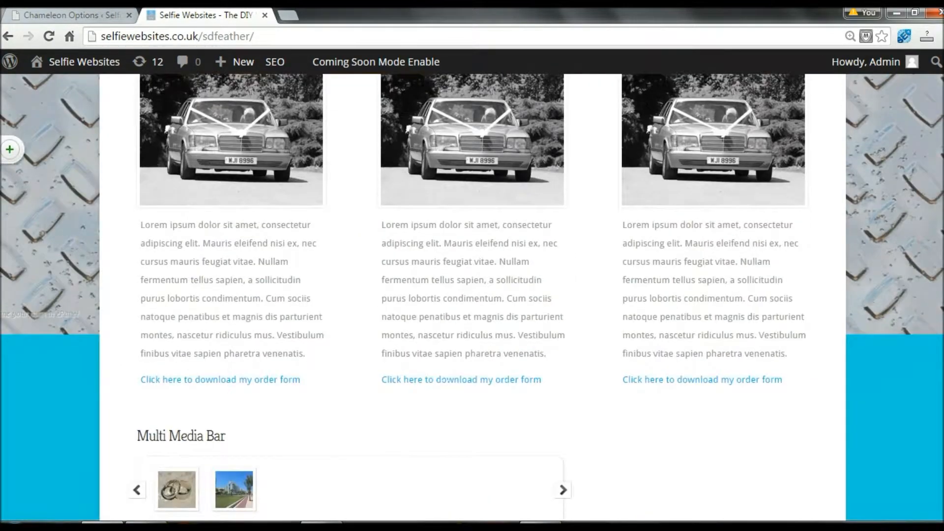
scroll(919, 328, "down", 1)
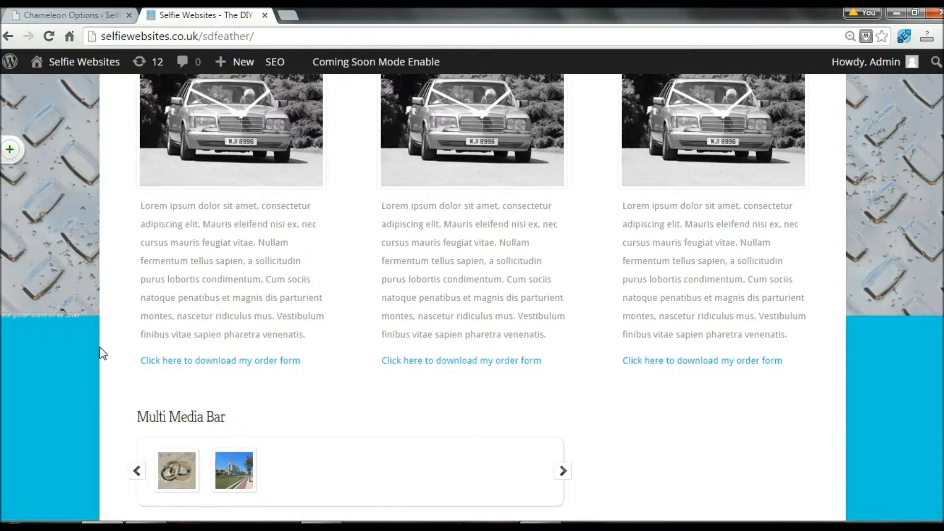
scroll(101, 353, "down", 2)
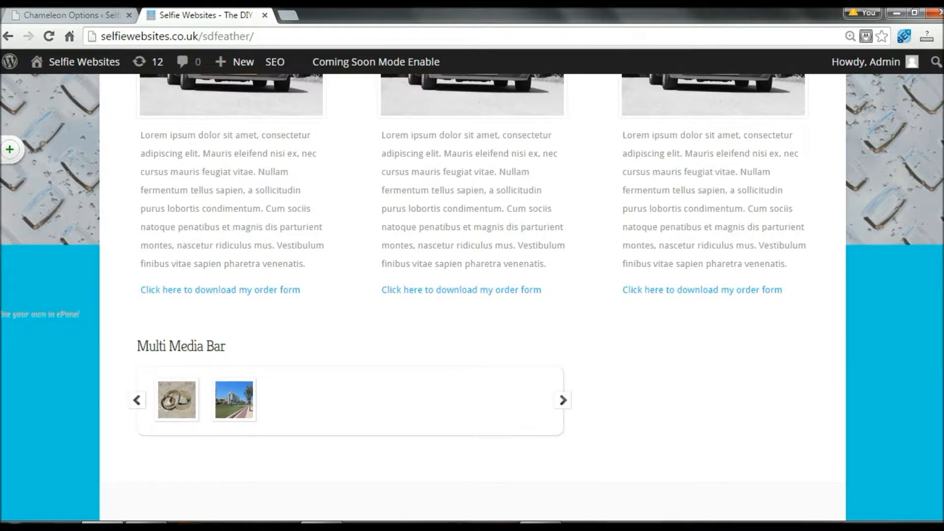
scroll(472, 295, "down", 3)
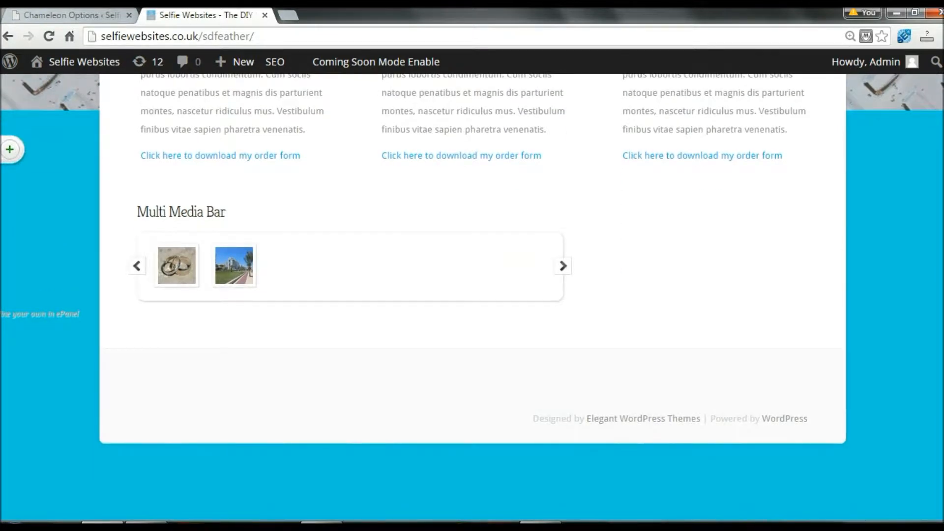
scroll(471, 295, "up", 10)
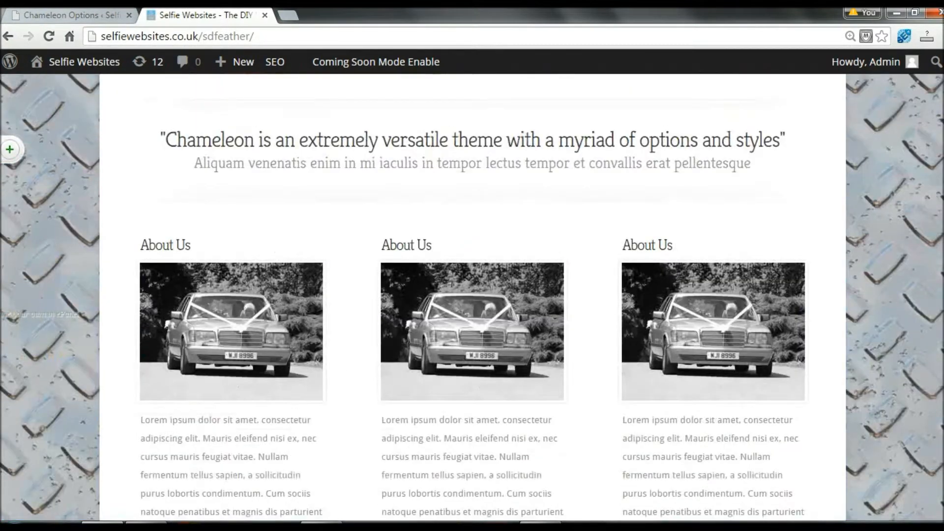
scroll(472, 295, "down", 5)
scroll(472, 295, "up", 12)
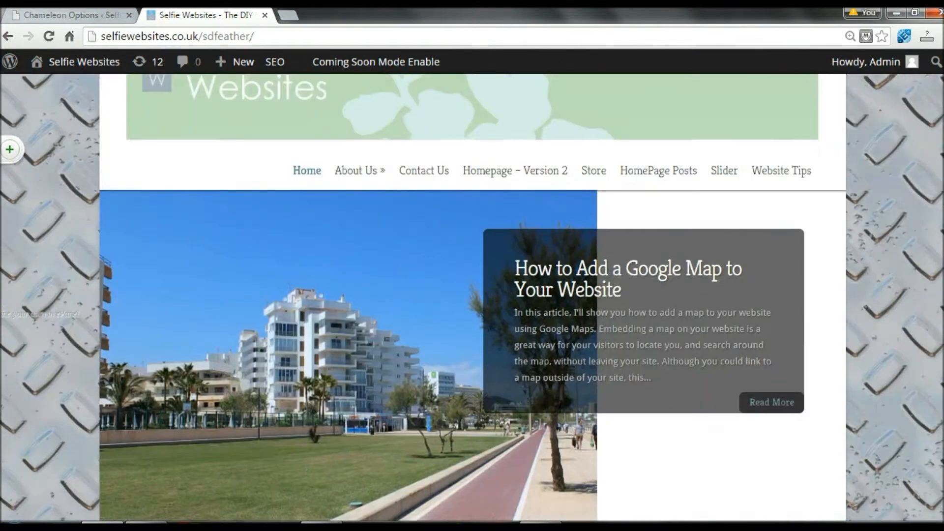
scroll(412, 100, "up", 3)
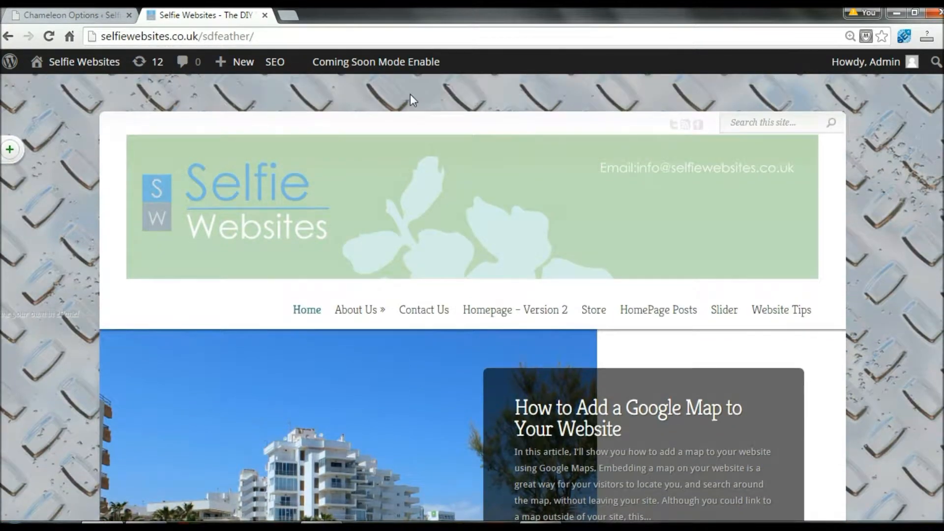
scroll(908, 158, "down", 8)
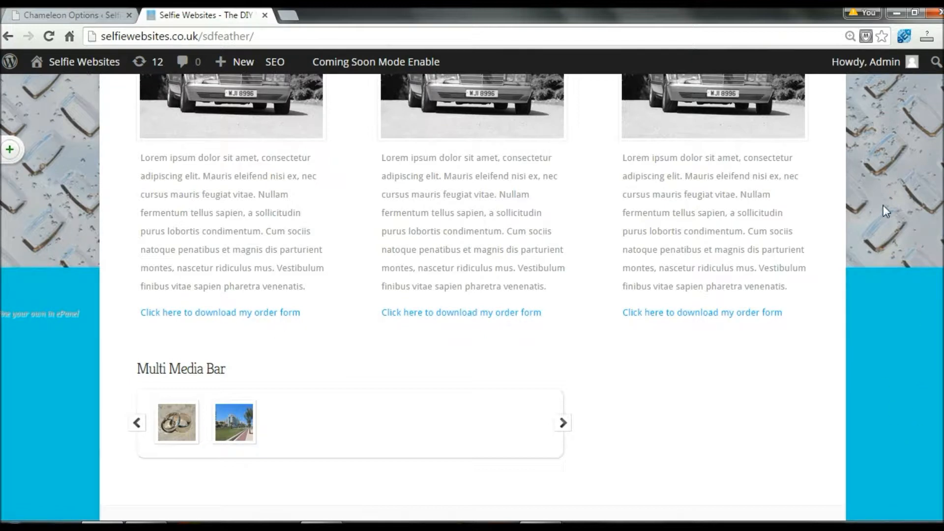
scroll(472, 297, "up", 15)
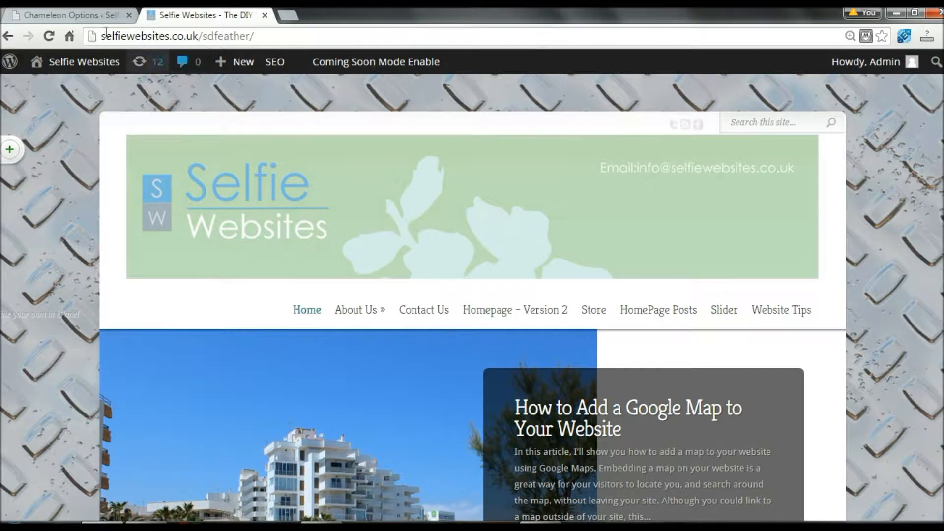
Step: Return to the Chameleon Theme Options from the live site and clear the Background Image setting
mouse_move(86, 64)
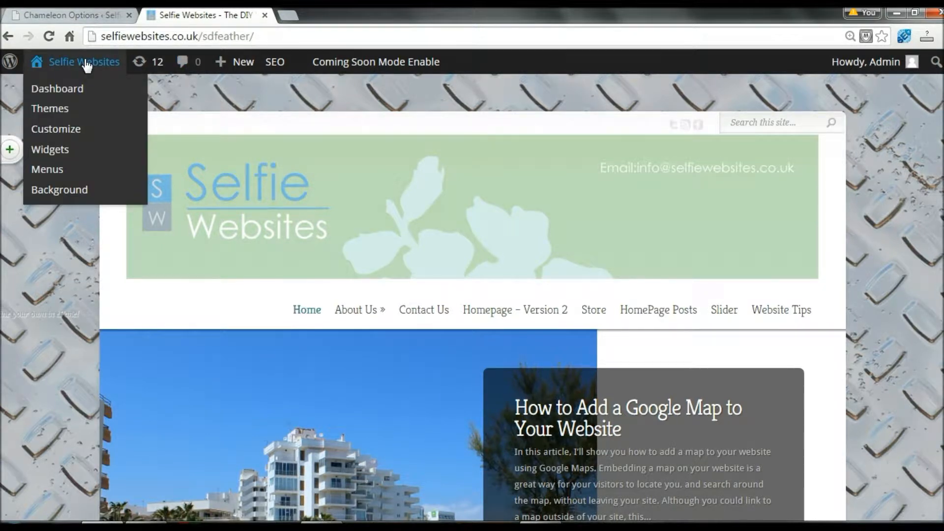
left_click(84, 61)
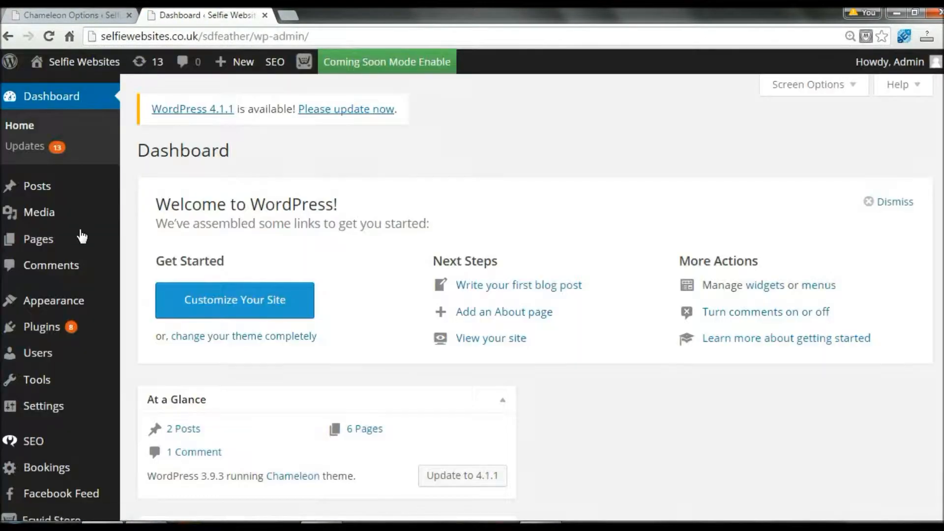
mouse_move(59, 303)
left_click(181, 388)
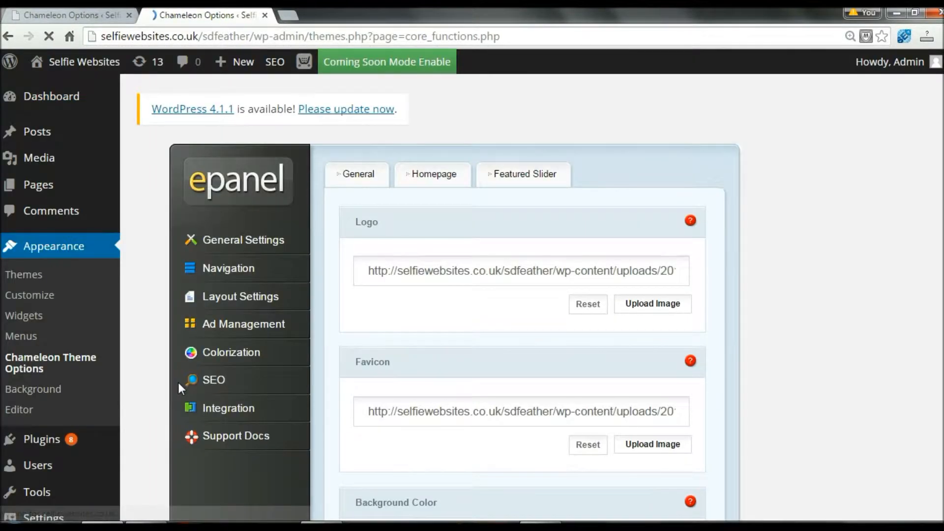
scroll(413, 361, "down", 8)
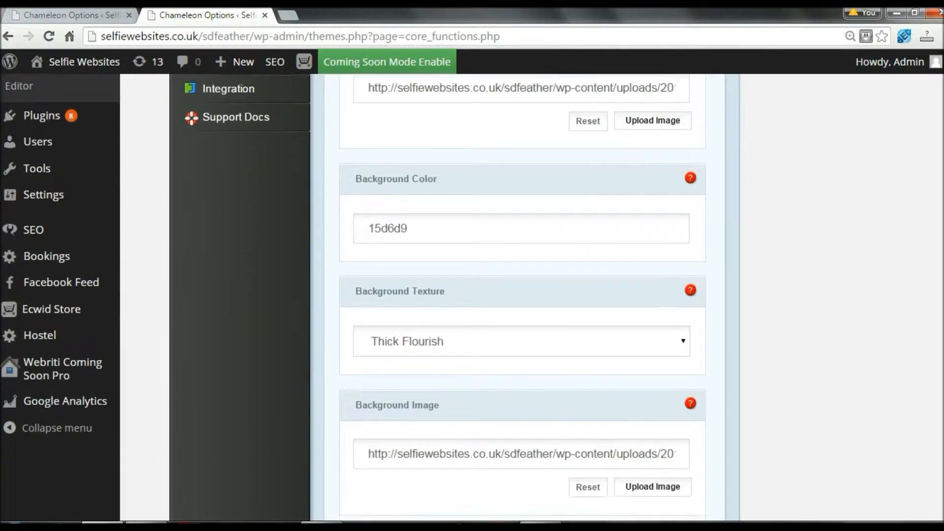
scroll(472, 295, "down", 2)
left_click(590, 304)
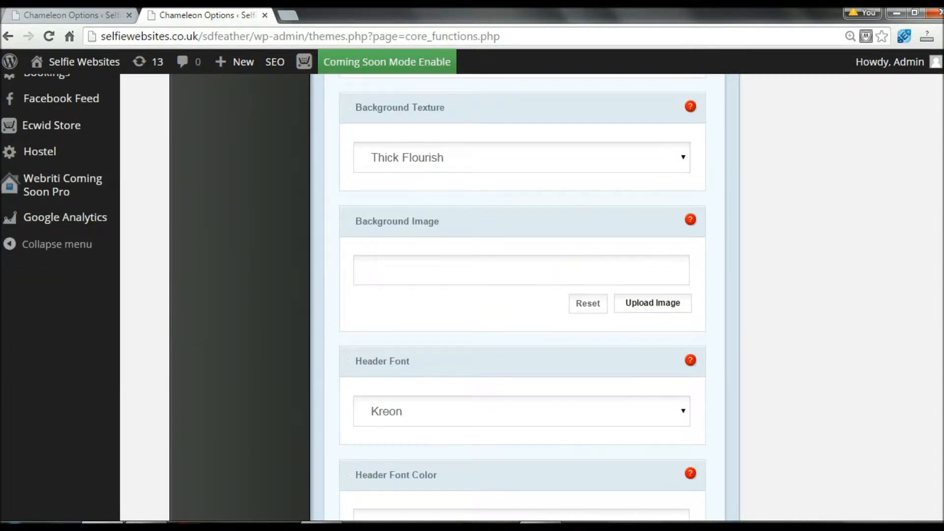
Step: Save the theme options without a background image and open the live homepage
scroll(940, 490, "down", 20)
scroll(940, 490, "down", 2)
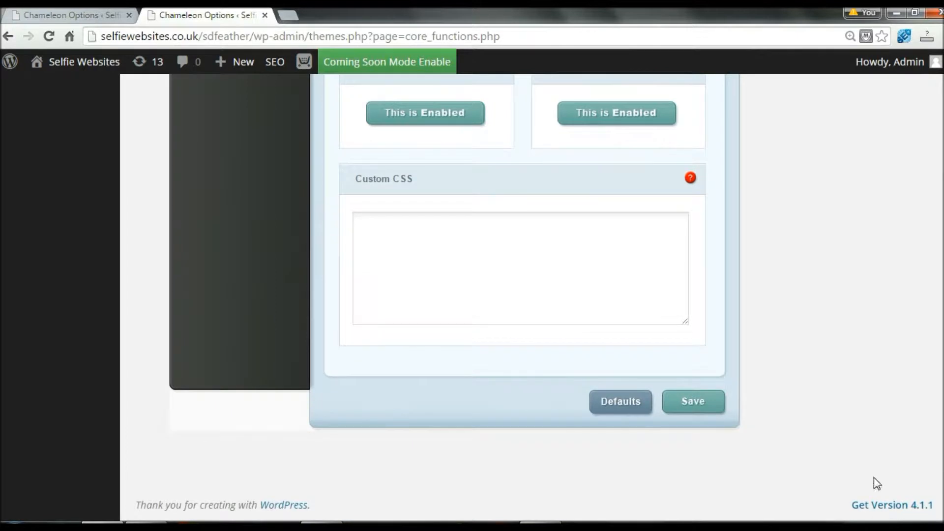
left_click(689, 405)
left_click(77, 62)
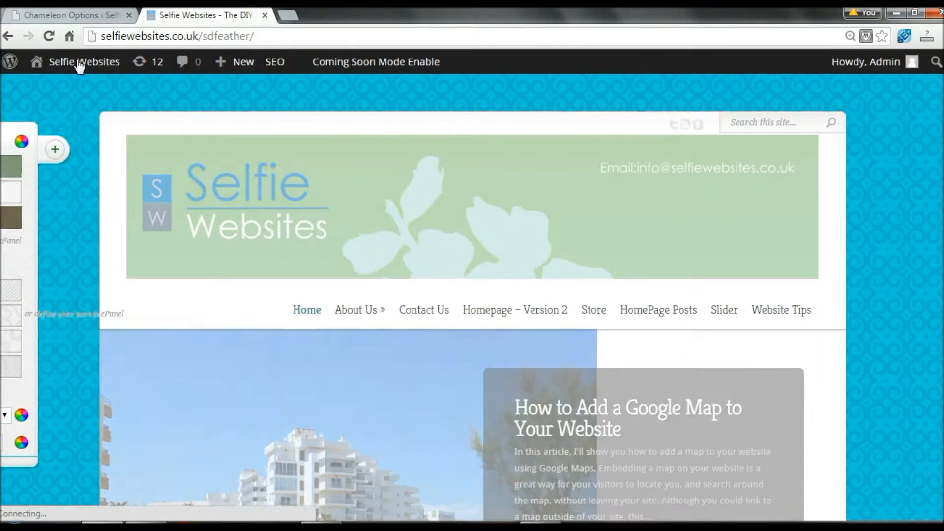
Step: Open the Chameleon theme in the customizer and upload the Industrial Plate picture from the Backgrounds folder as the Background Image
mouse_move(81, 63)
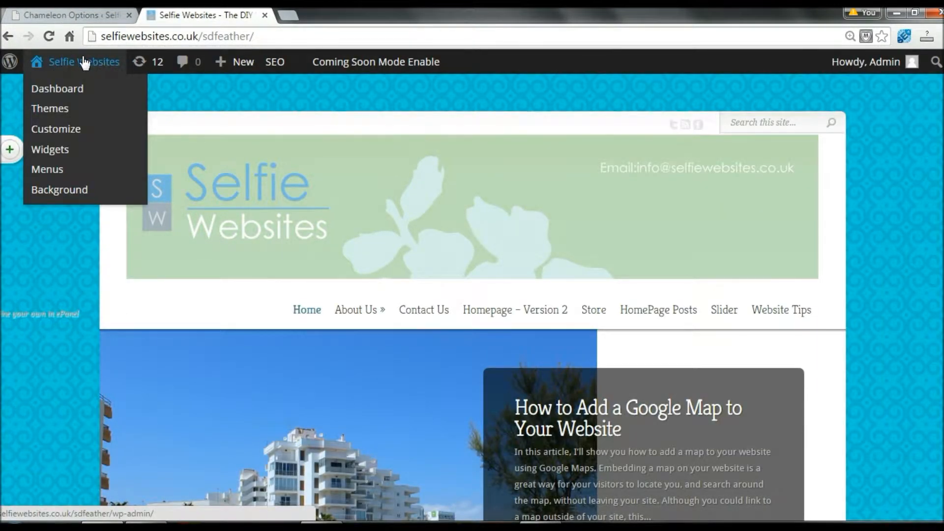
left_click(57, 130)
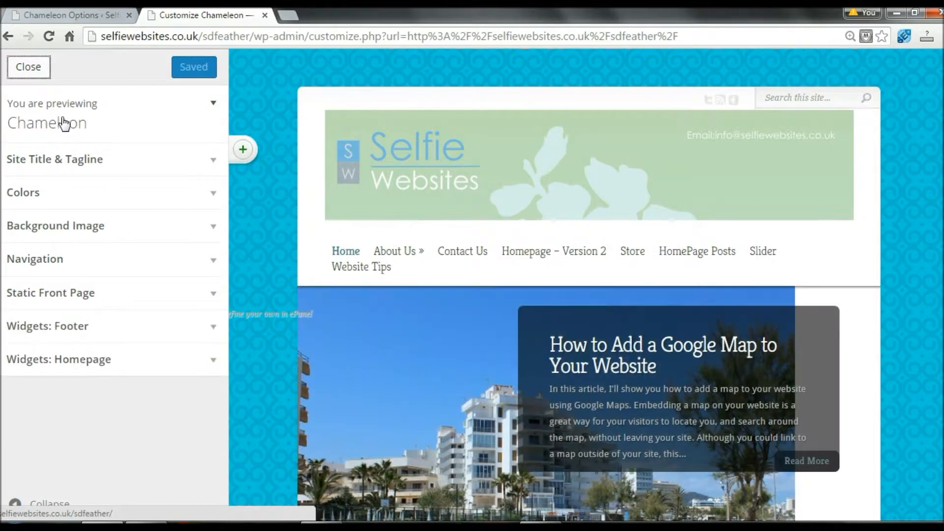
left_click(60, 234)
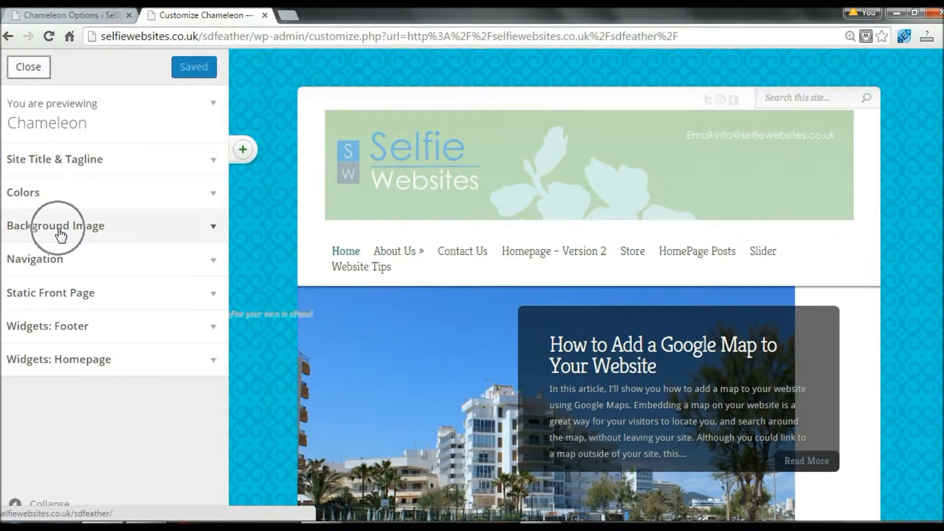
left_click(60, 234)
left_click(60, 234)
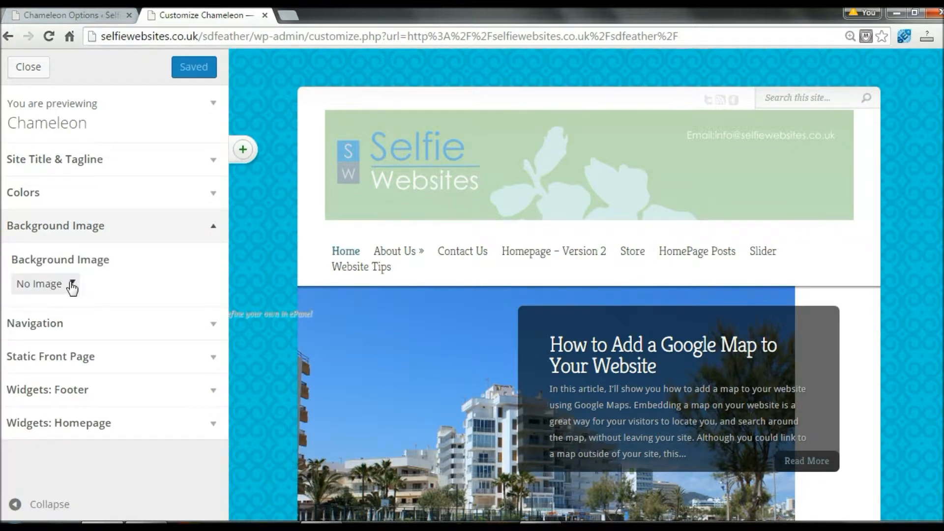
left_click(72, 285)
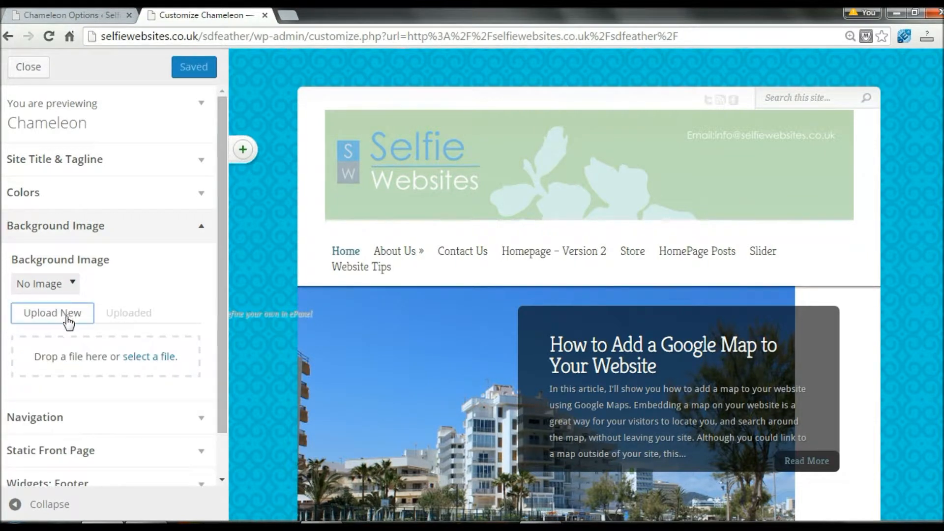
left_click(149, 358)
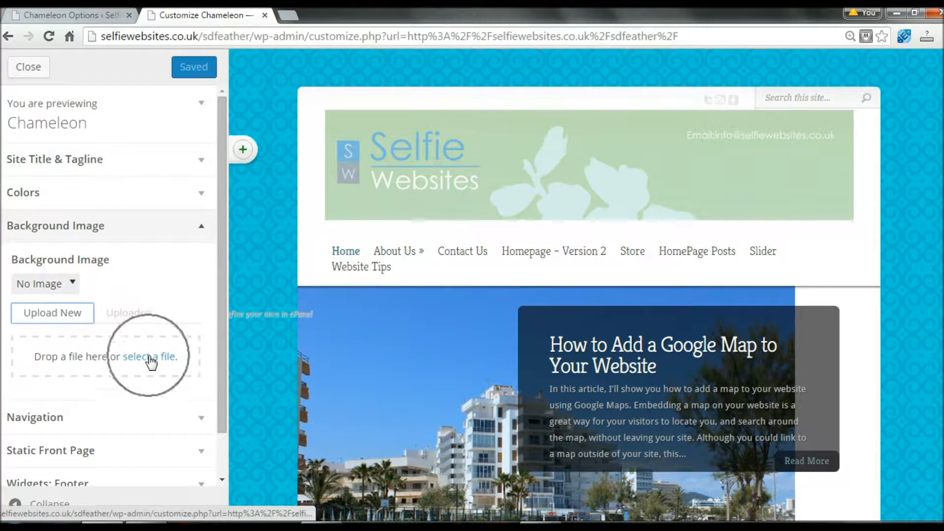
left_click(149, 357)
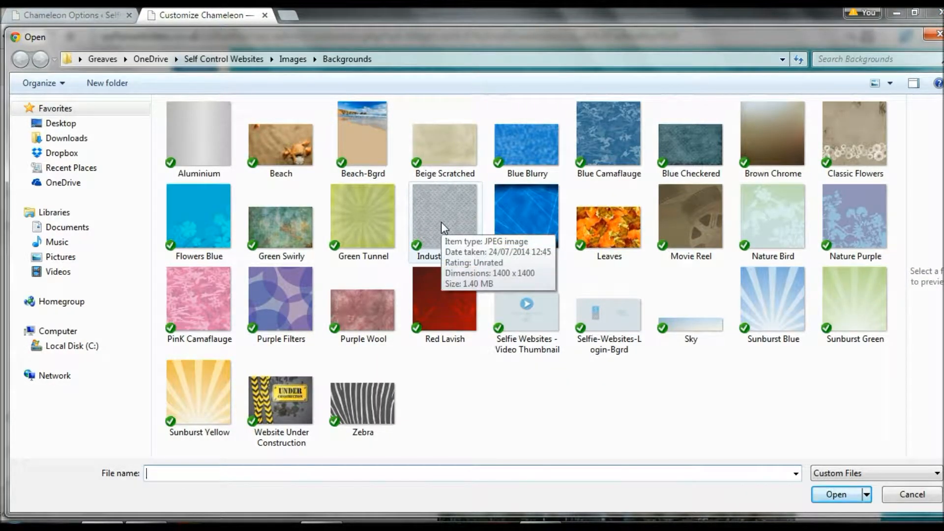
double_click(441, 222)
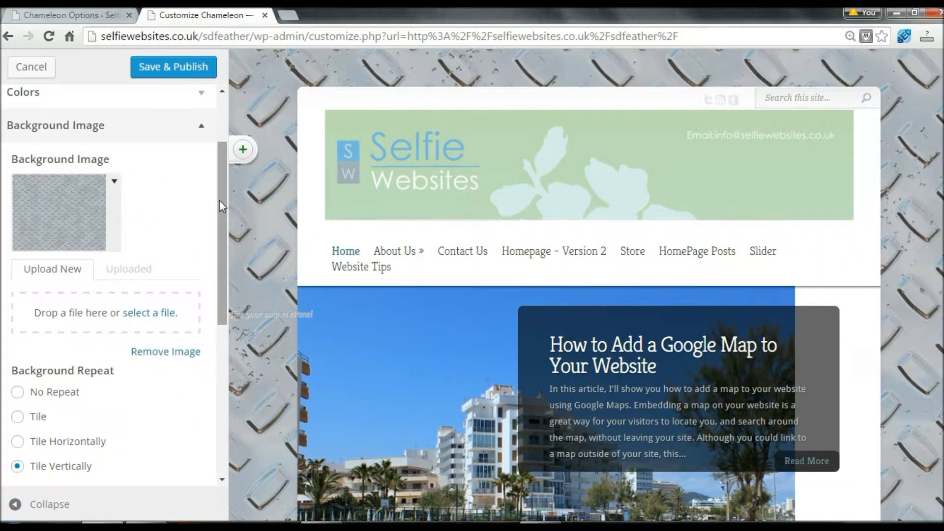
Step: Publish the background with Tile Vertically repeat, Left position and Fixed attachment, and close the customizer to return to the live homepage
left_click_drag(219, 200, 207, 269)
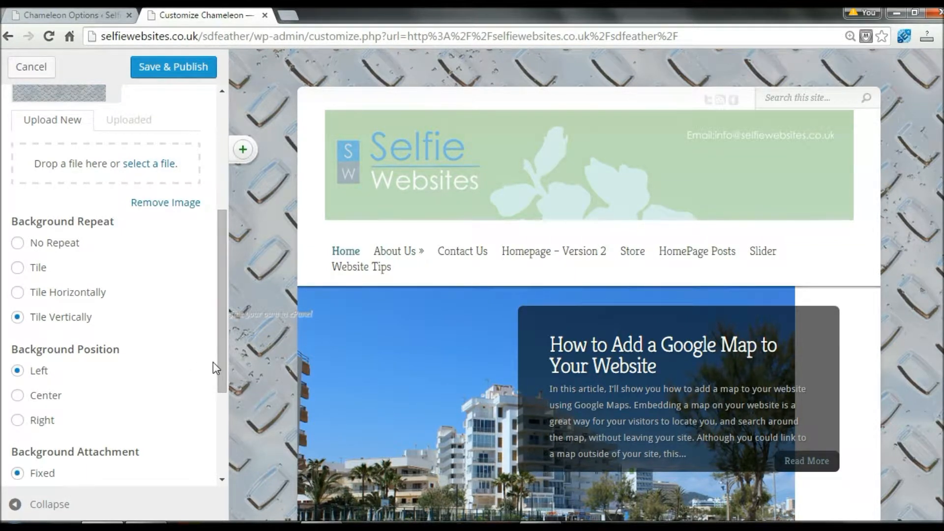
left_click_drag(223, 366, 214, 423)
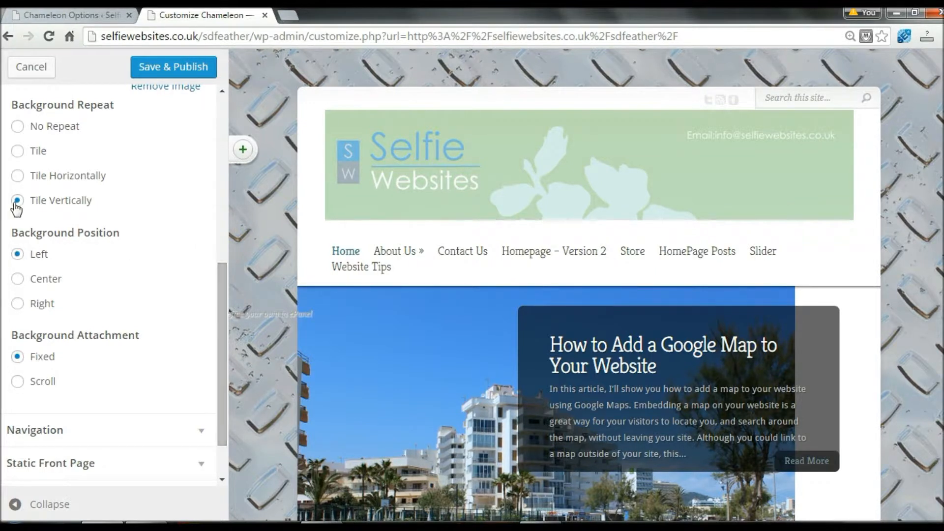
left_click(166, 69)
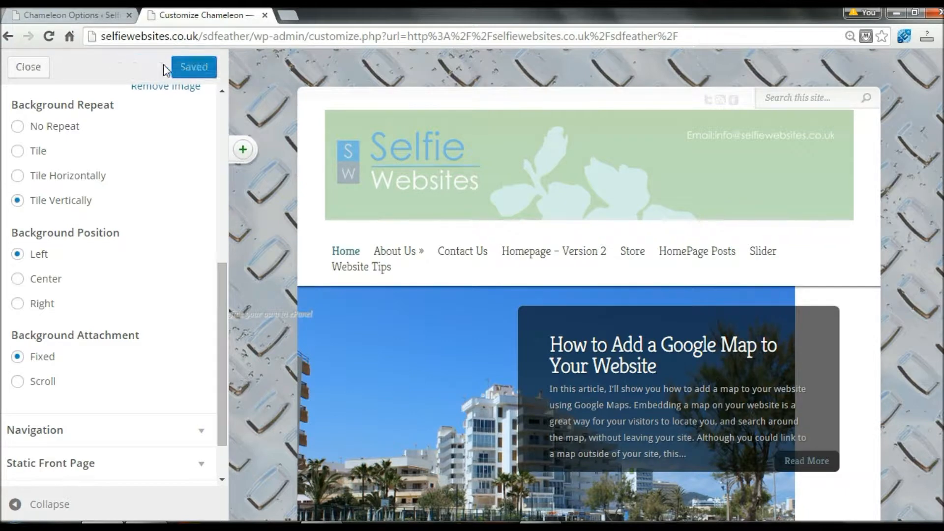
left_click(30, 71)
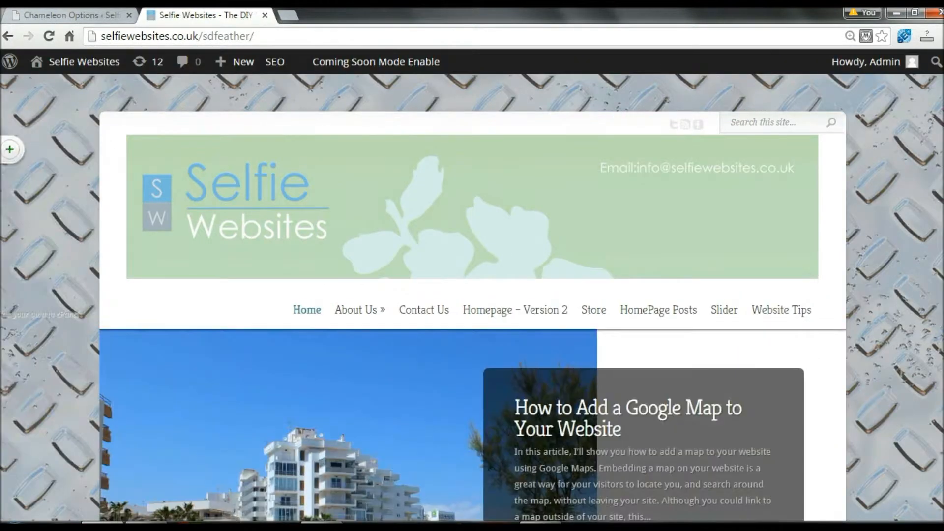
Step: Examine how the background image covers the live homepage all the way down to the footer
scroll(472, 295, "down", 8)
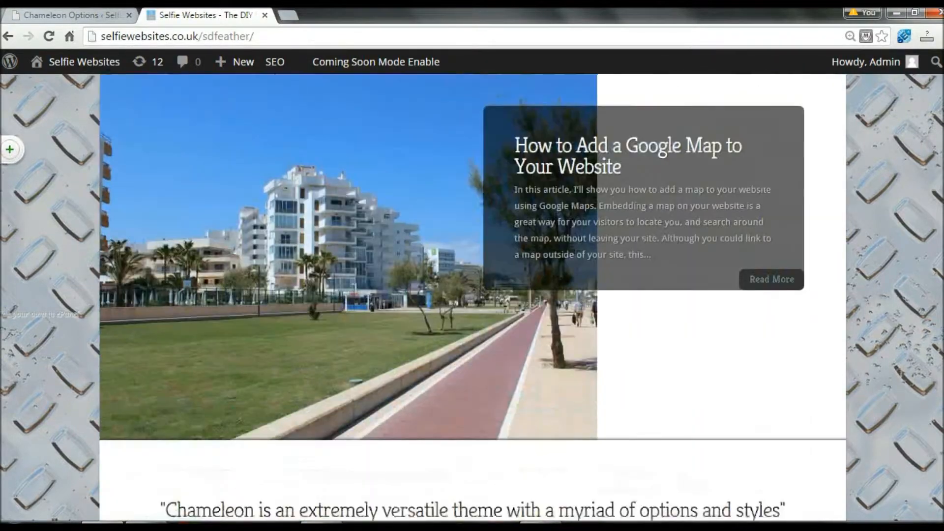
scroll(472, 295, "down", 12)
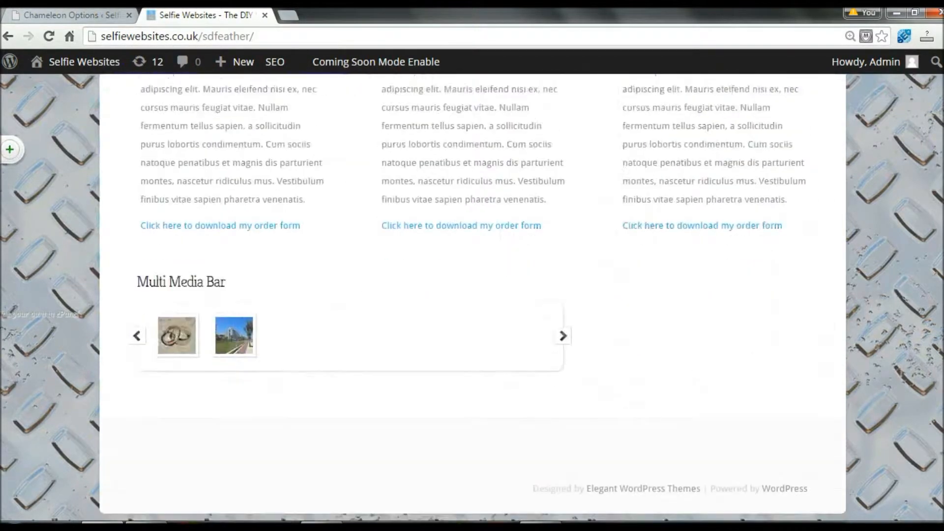
scroll(472, 295, "up", 20)
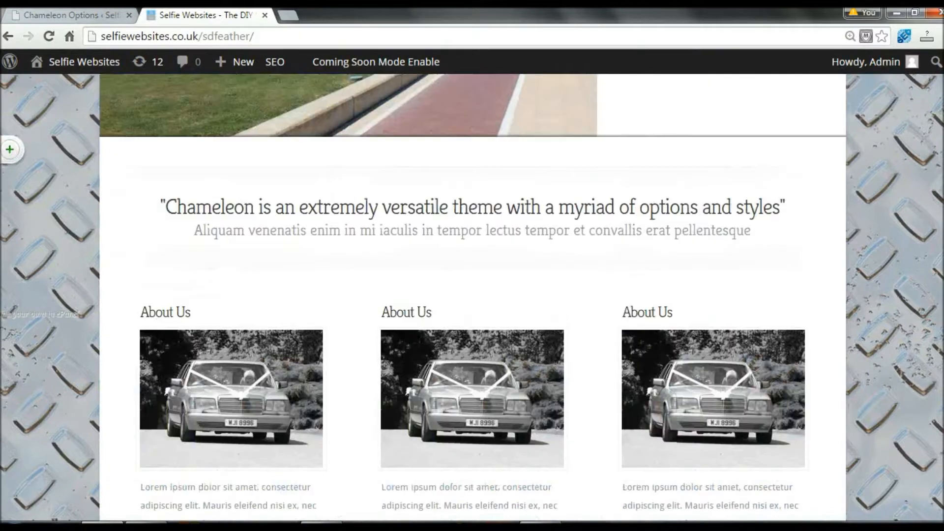
scroll(911, 354, "down", 20)
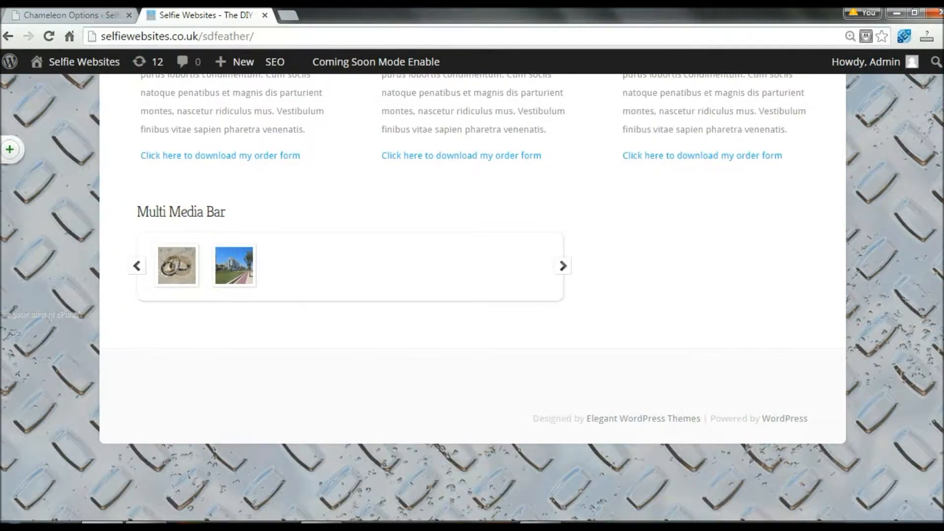
scroll(472, 295, "up", 20)
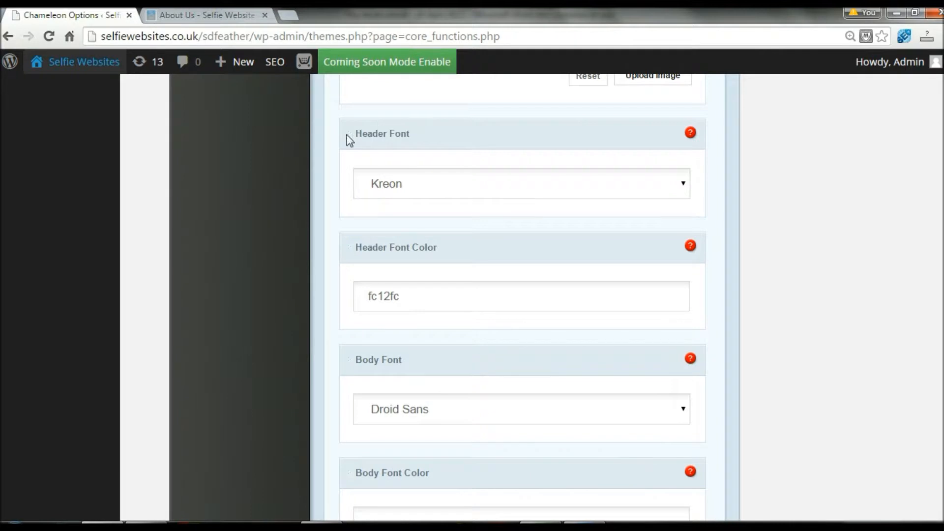
Step: Look through the fonts offered for the Header Font setting in the theme options
left_click(378, 136)
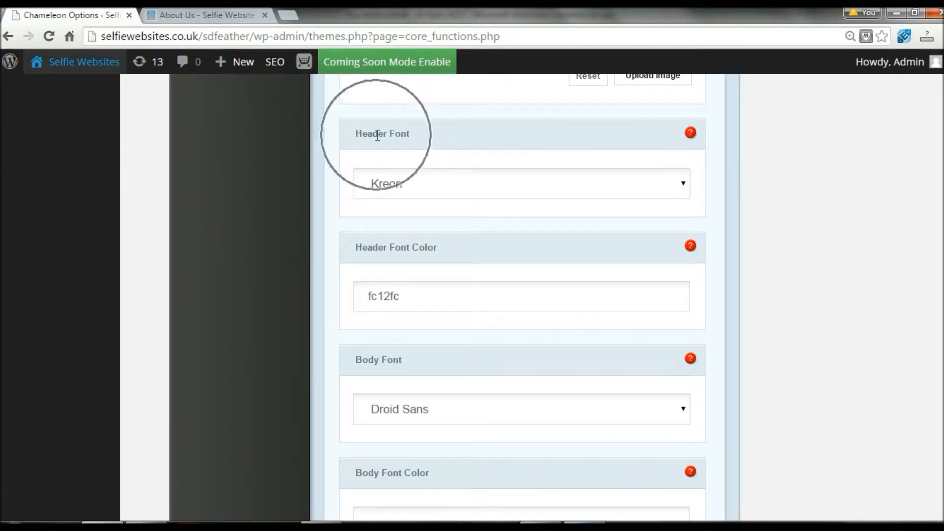
left_click(393, 187)
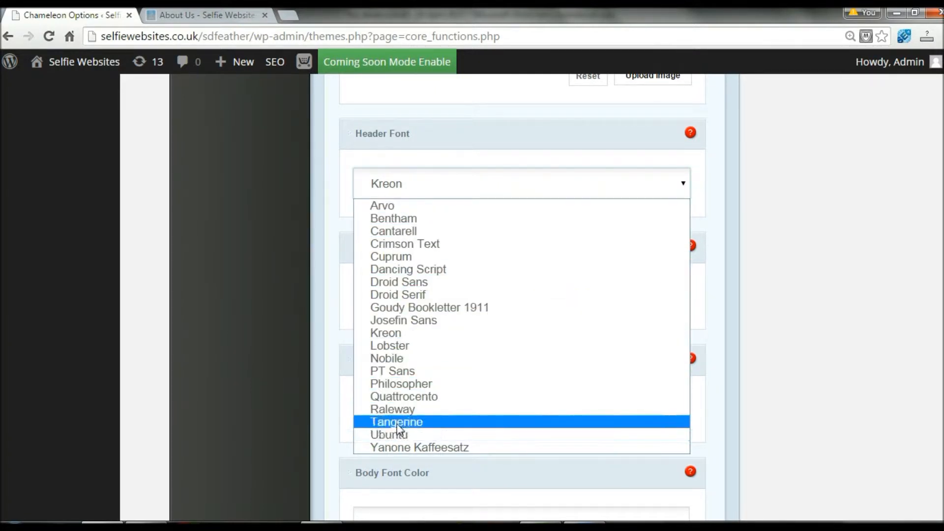
left_click(426, 186)
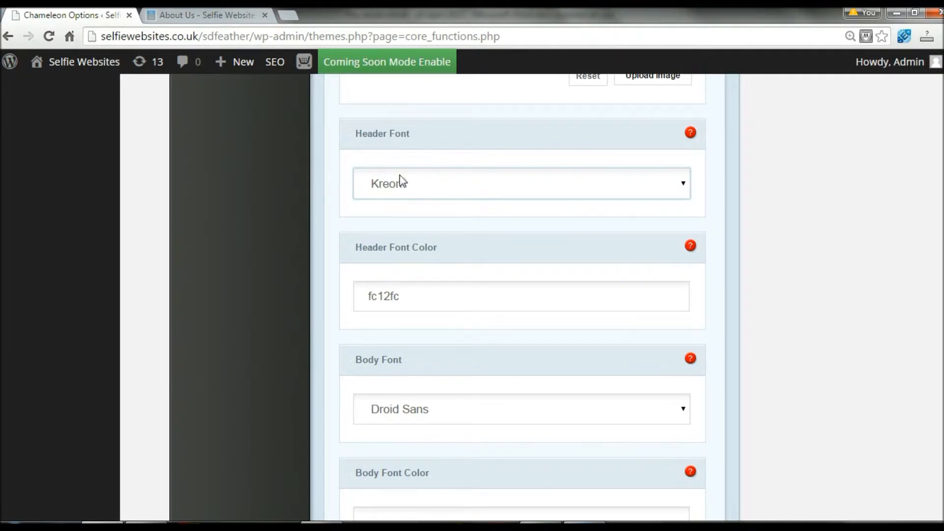
Step: Open the live About Us page for editing and add the line "This is a header" above the first paragraph
left_click(207, 17)
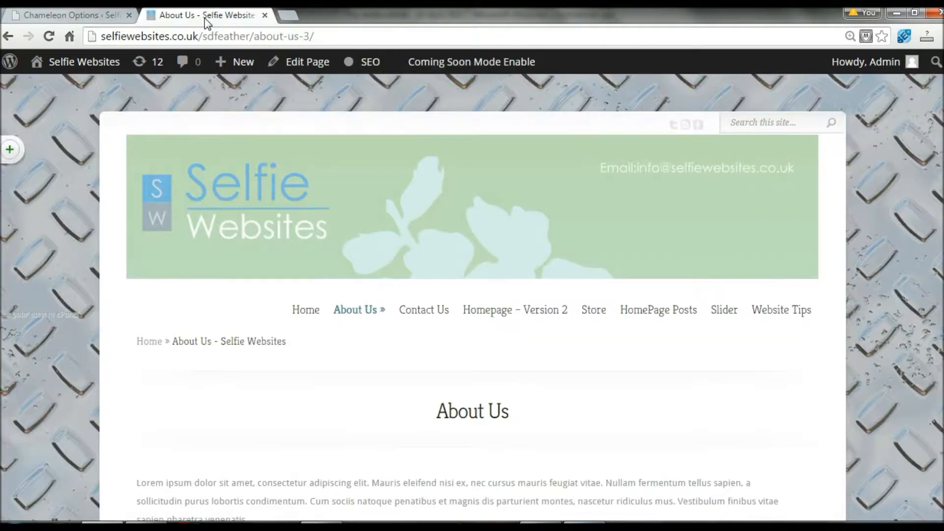
scroll(468, 120, "down", 3)
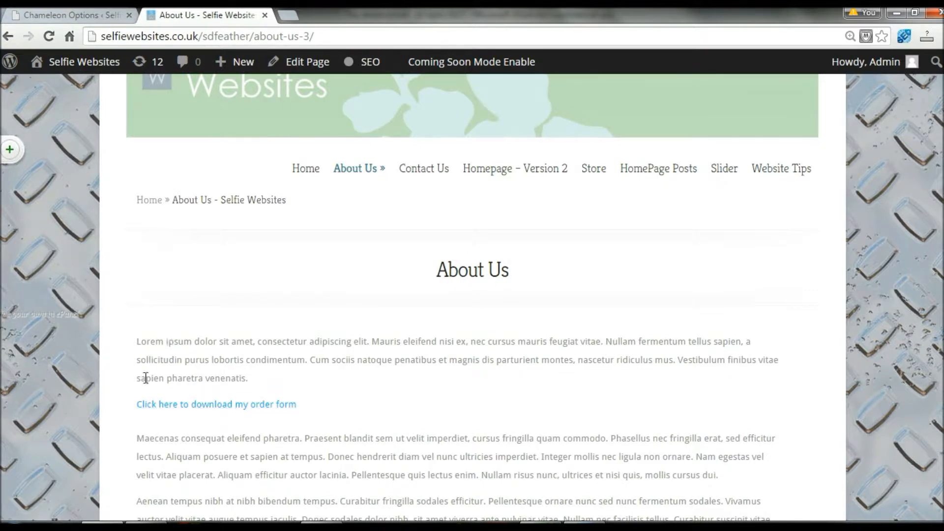
left_click(305, 69)
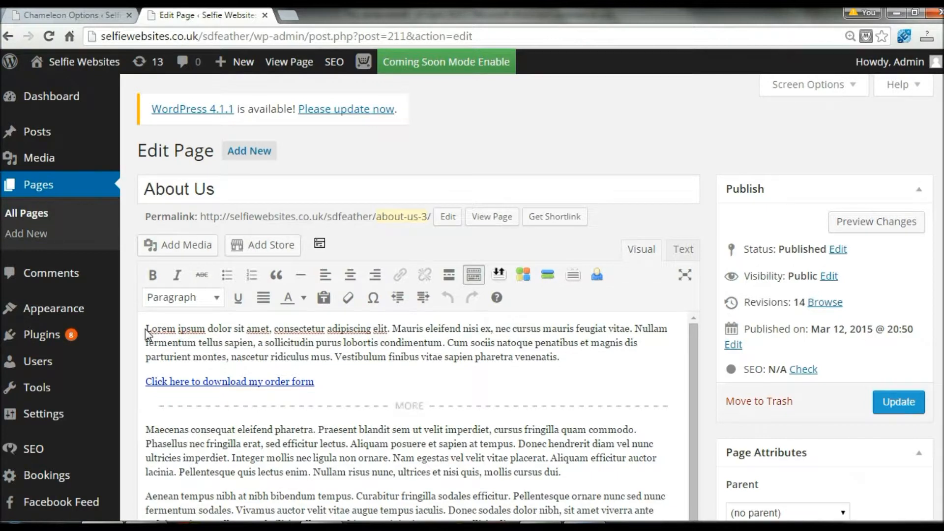
key("Return")
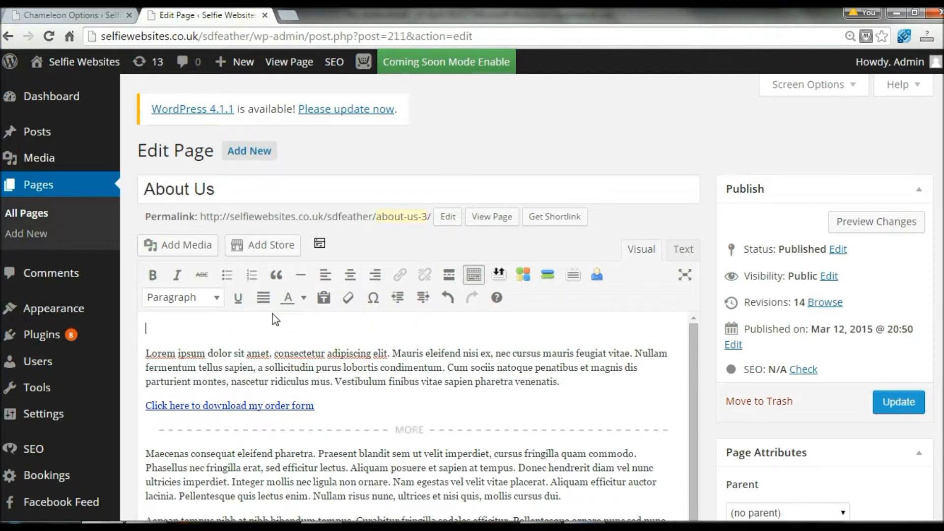
type("This is a header")
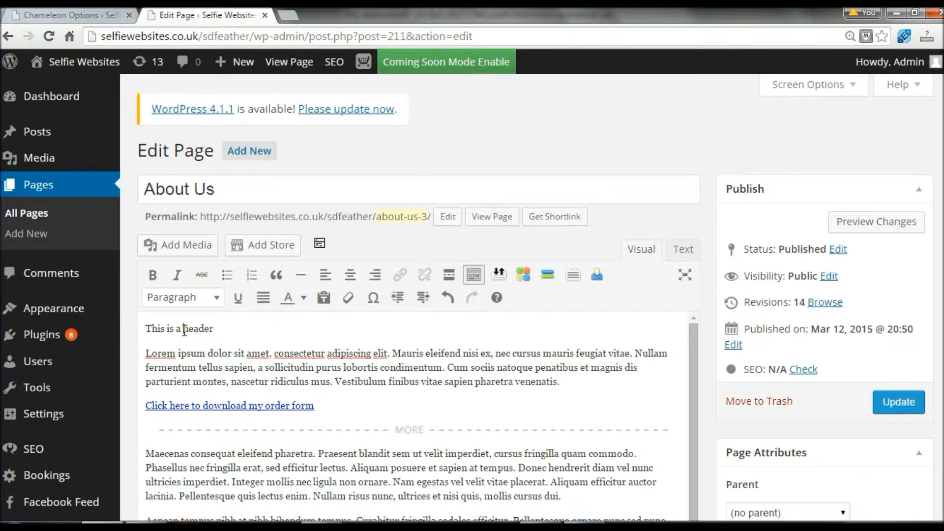
Step: Format the line "This is a header" as Heading 1 and update the About Us page
key("ctrl")
key("ctrl")
left_click(205, 299)
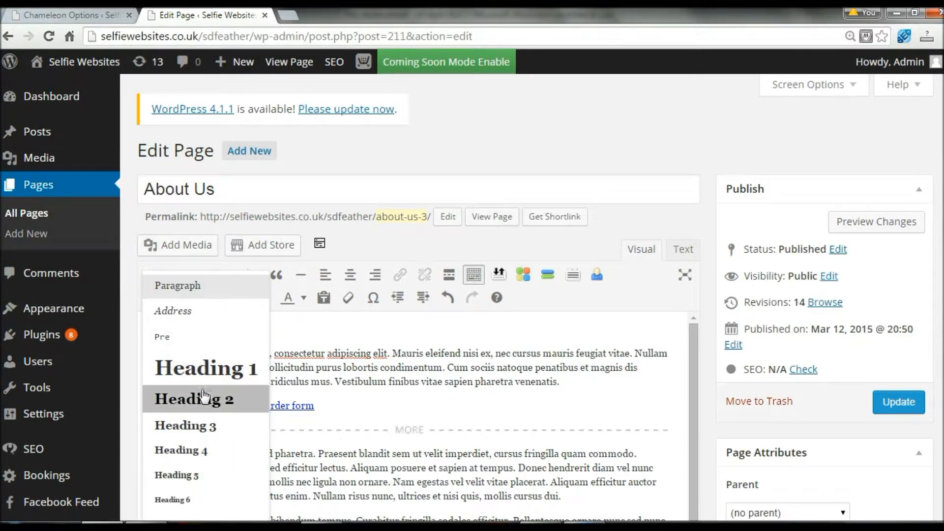
left_click(206, 377)
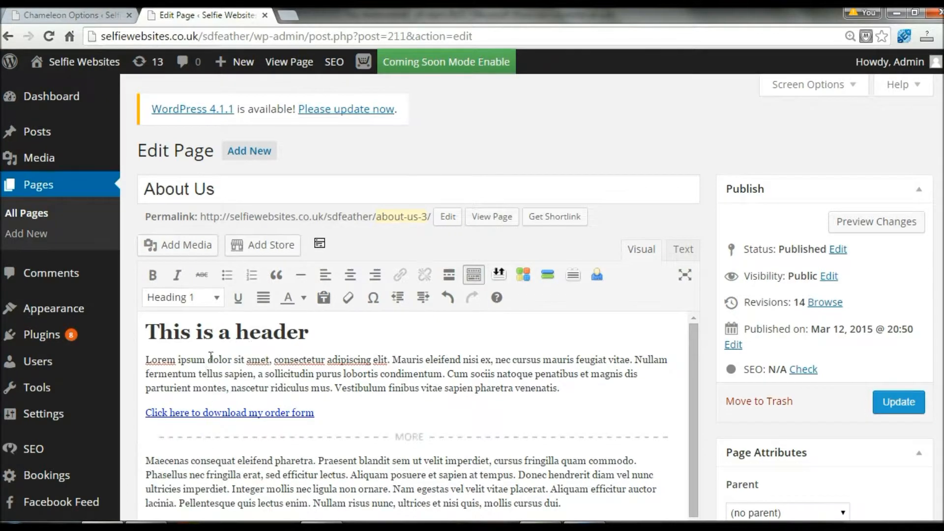
left_click(895, 406)
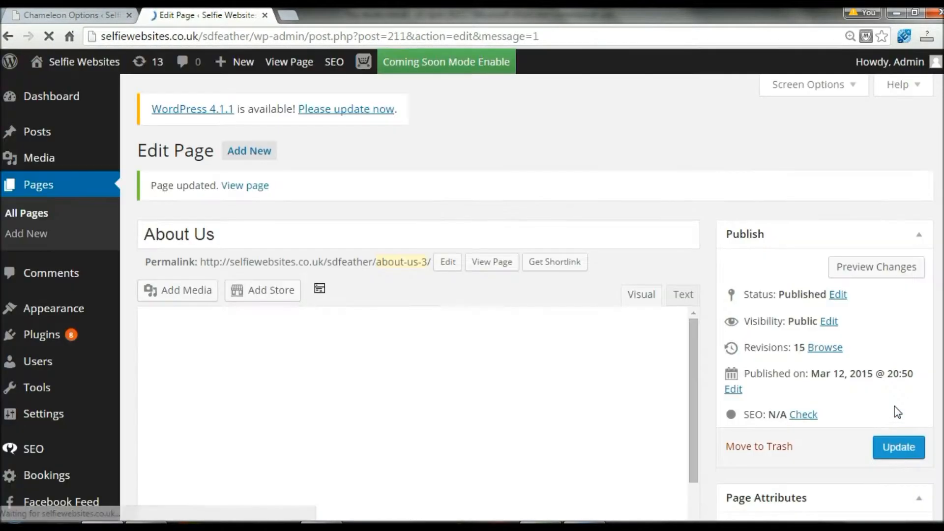
Step: View the live About Us page and examine the font and colour of the "This is a header" line
left_click(285, 65)
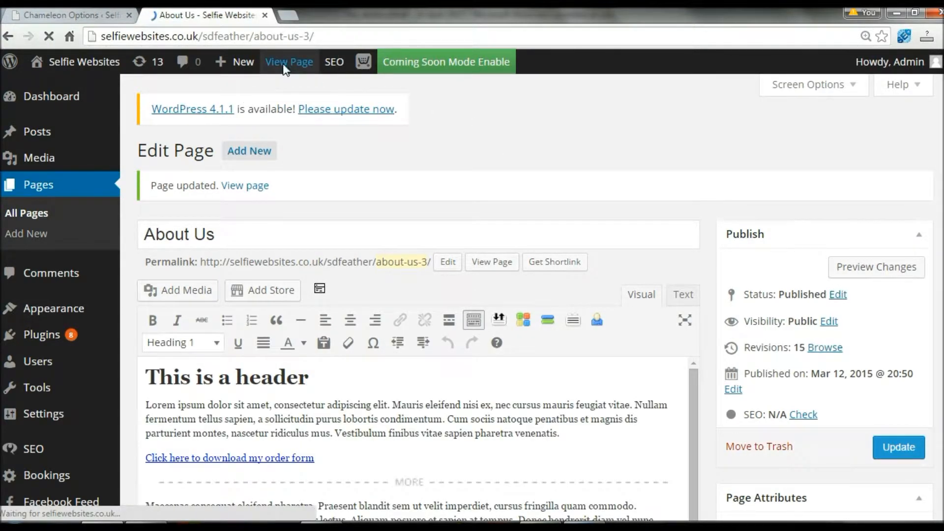
scroll(158, 301, "down", 4)
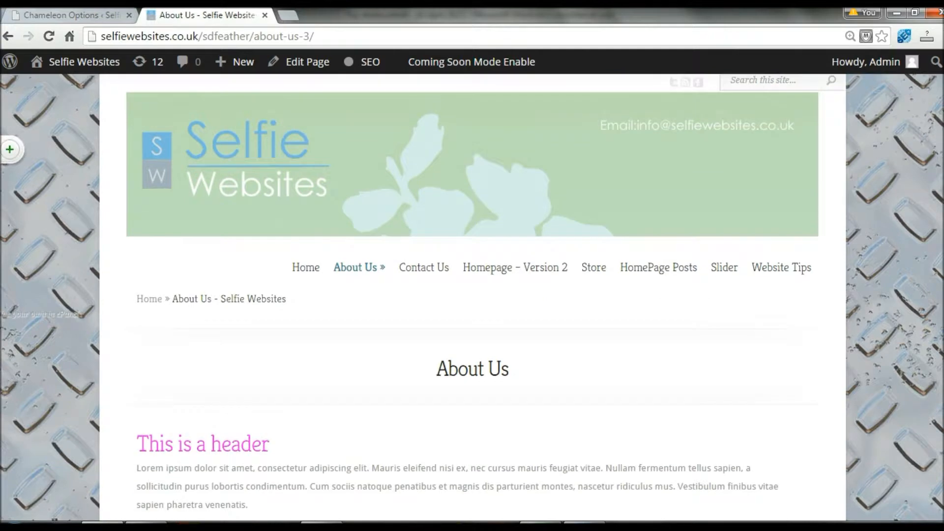
mouse_move(142, 300)
left_mouse_down()
mouse_move(210, 301)
mouse_move(261, 318)
mouse_move(137, 301)
left_mouse_up()
left_click(266, 301)
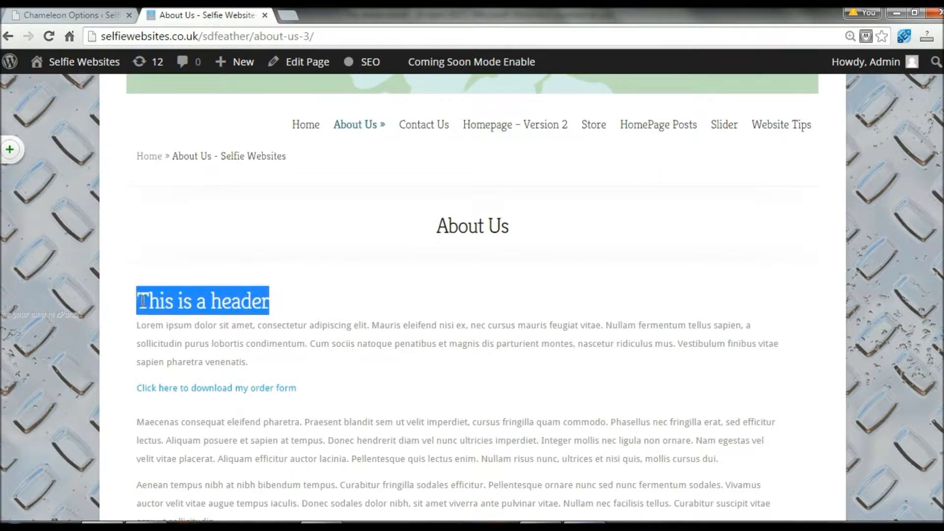
left_click(158, 307)
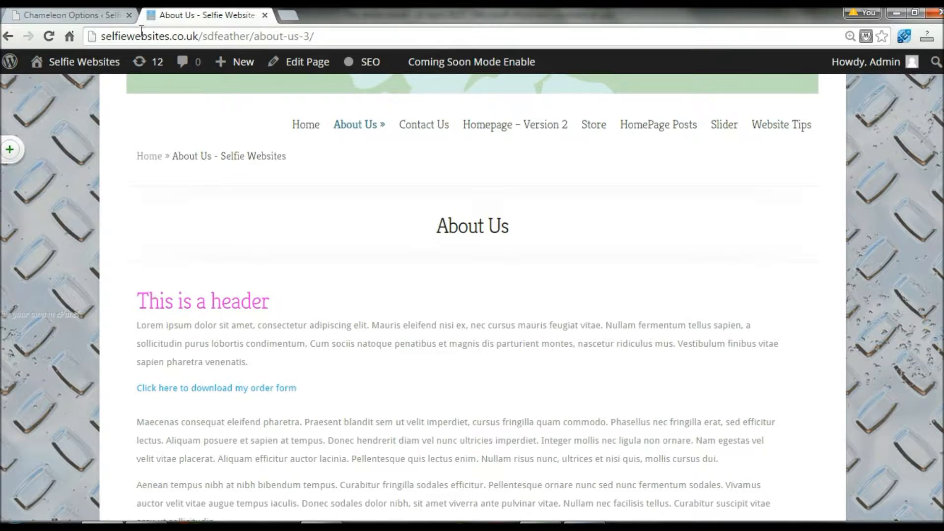
Step: Set the Header Font to Cuprum in the Chameleon theme options and save them
left_click(74, 15)
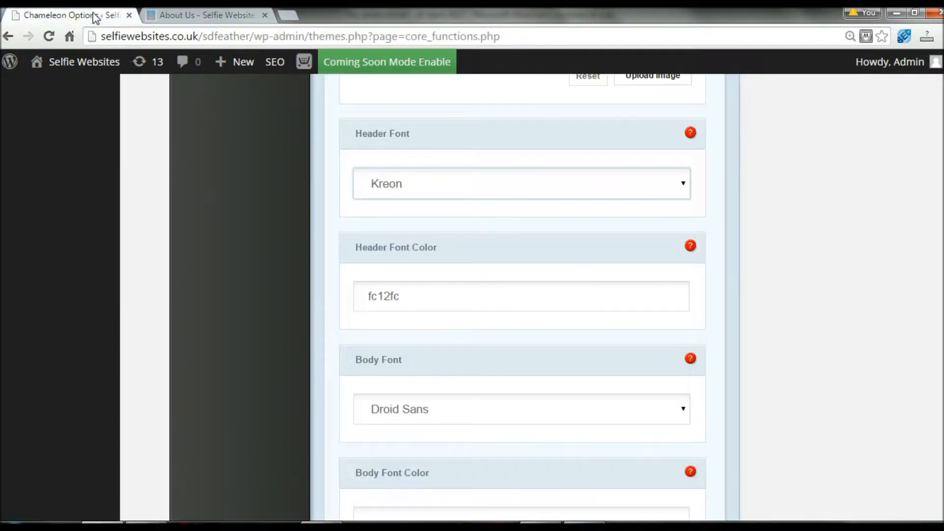
left_click(399, 188)
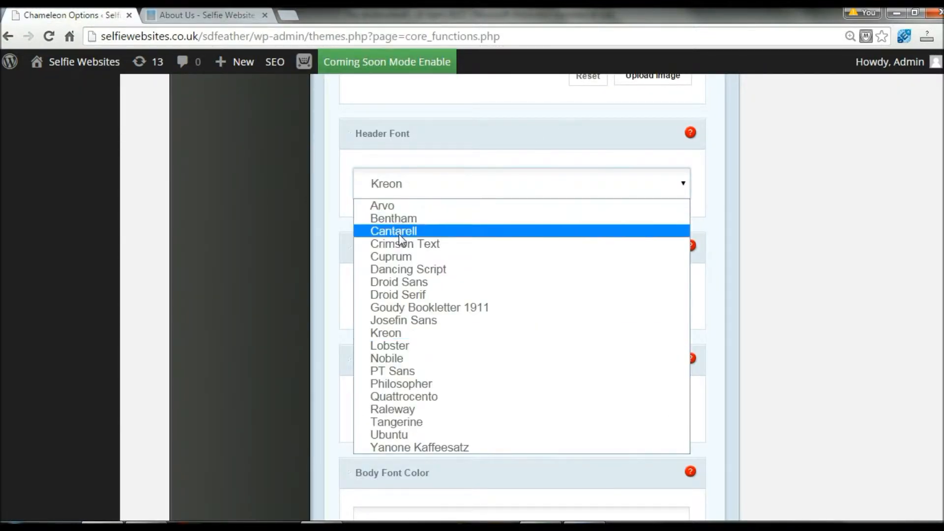
left_click(418, 257)
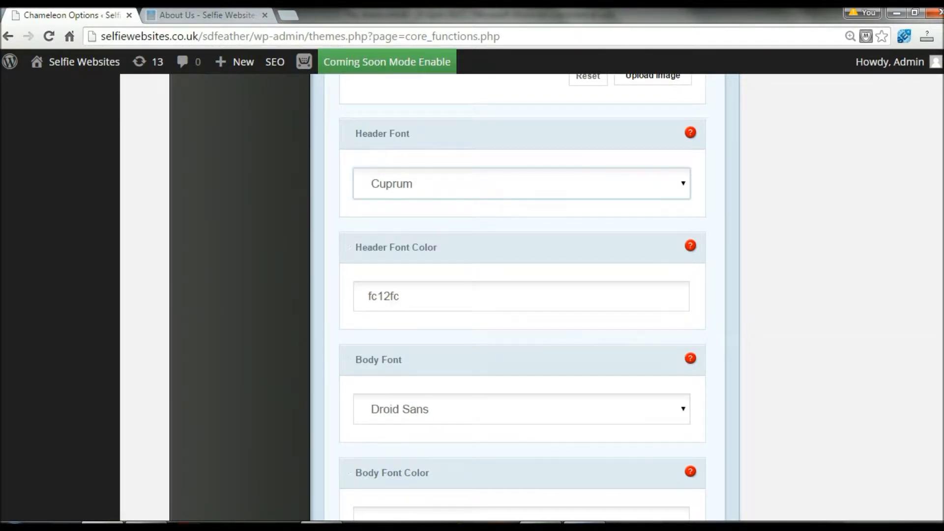
scroll(707, 458, "down", 15)
left_click(708, 457)
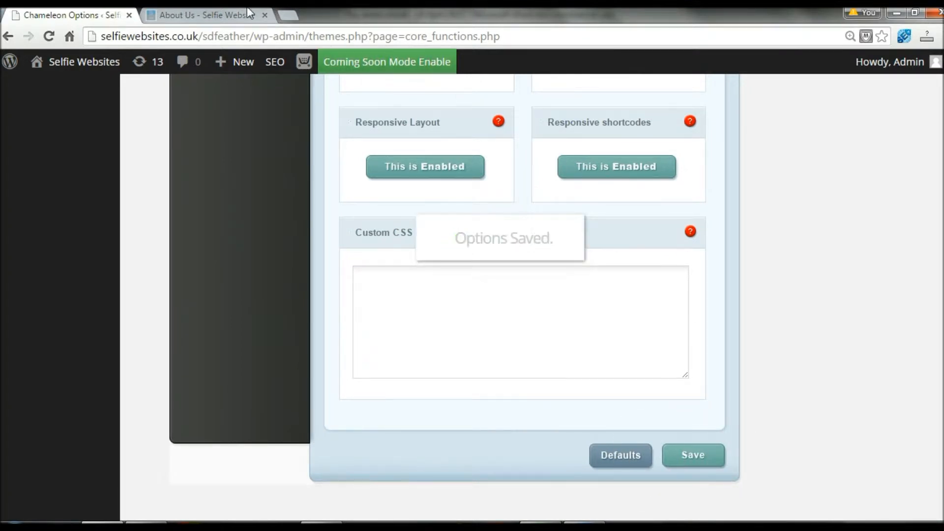
Step: Reload the live About Us page and check the new font on the "This is a header" line
left_click(217, 14)
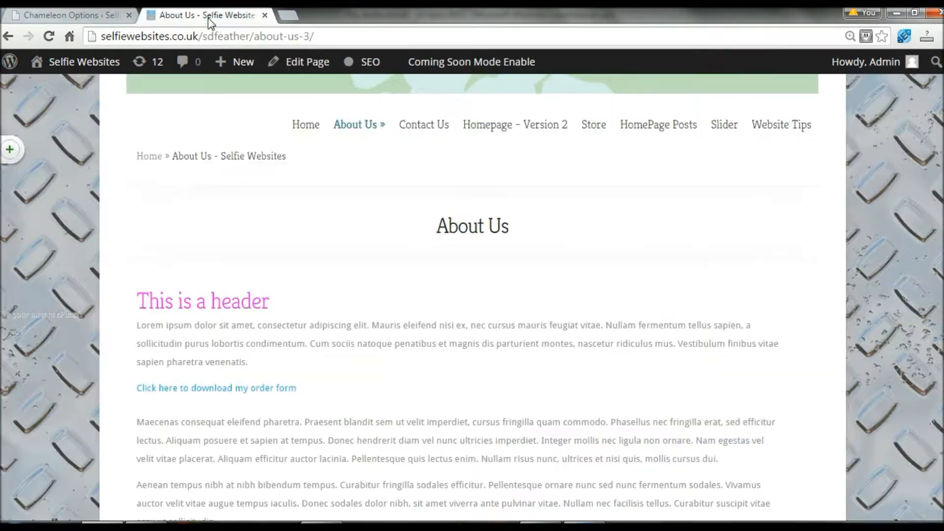
left_click(53, 38)
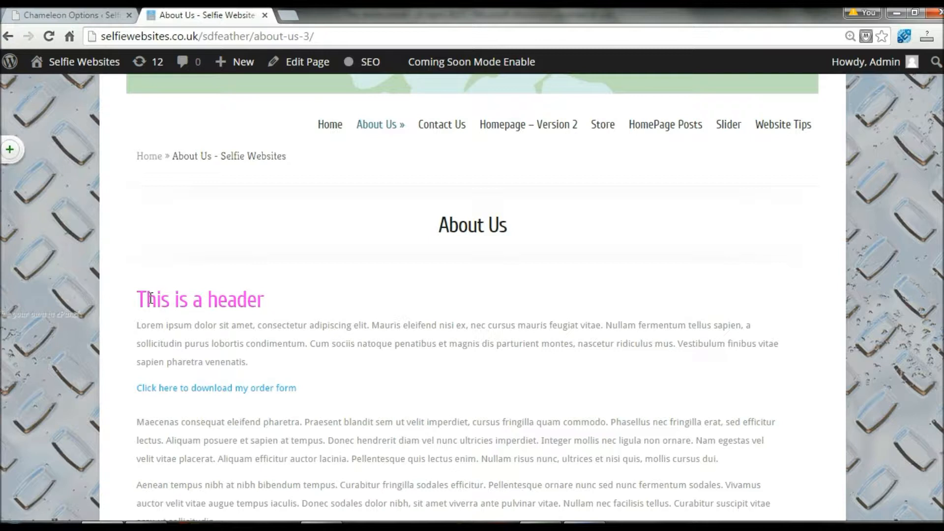
left_click_drag(142, 295, 272, 306)
left_click(275, 307)
left_click_drag(140, 300, 274, 302)
left_click(206, 174)
Step: Set the Header Font Color in the theme options to dark blue, 0e1e61
left_click(81, 20)
scroll(940, 186, "up", 10)
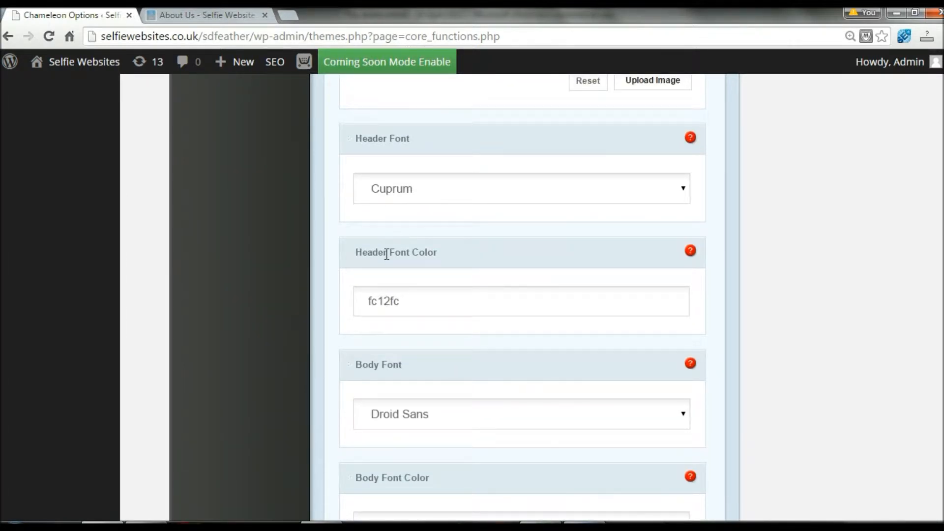
left_click(409, 303)
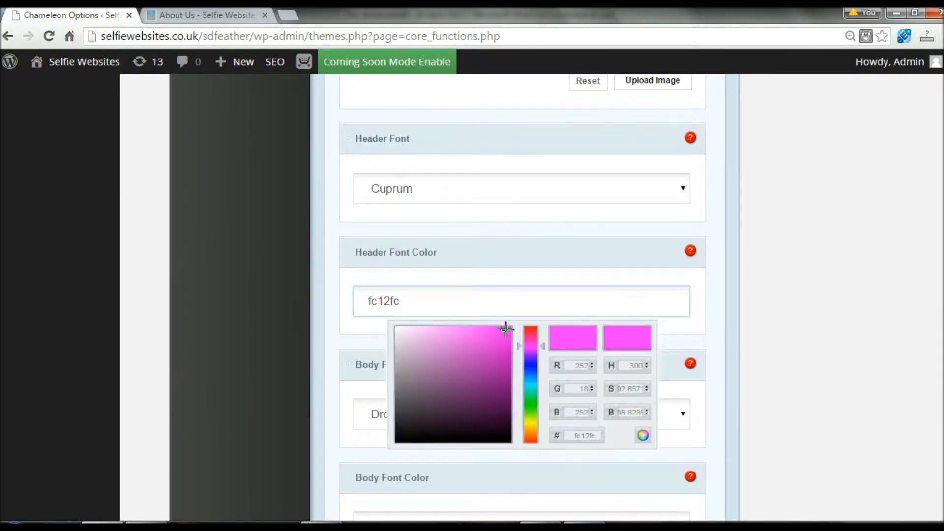
left_click_drag(530, 360, 530, 369)
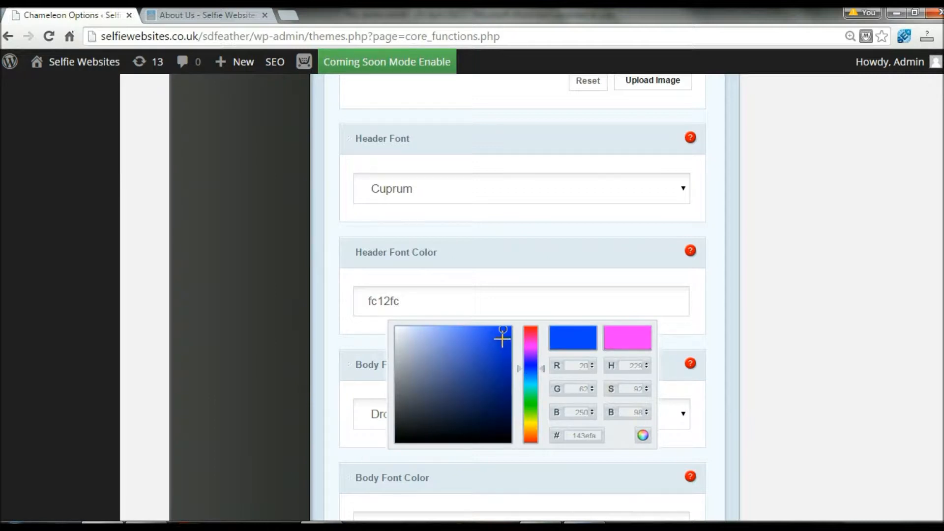
mouse_move(502, 330)
left_mouse_down()
mouse_move(500, 352)
mouse_move(478, 359)
mouse_move(480, 379)
mouse_move(457, 366)
mouse_move(447, 388)
mouse_move(461, 351)
mouse_move(495, 399)
left_mouse_up()
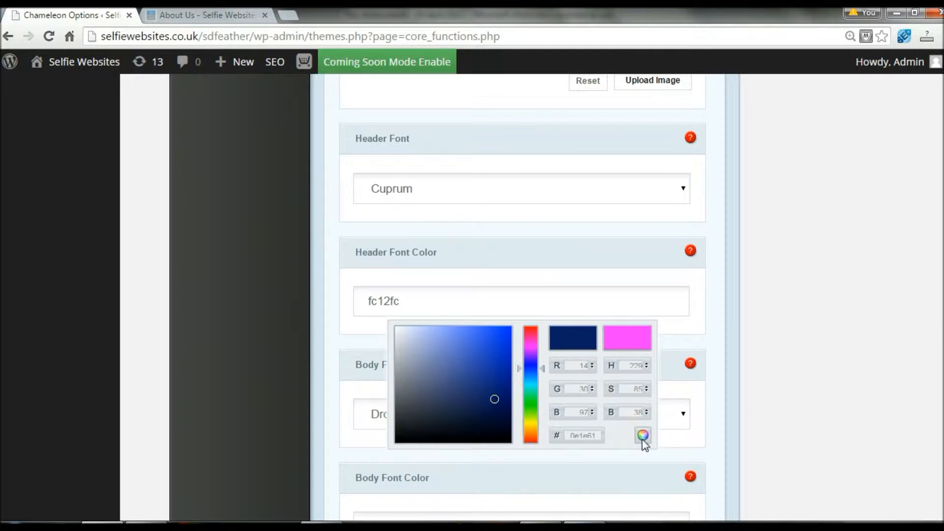
key("ctrl")
key("ctrl")
key("ctrl")
left_click(642, 435)
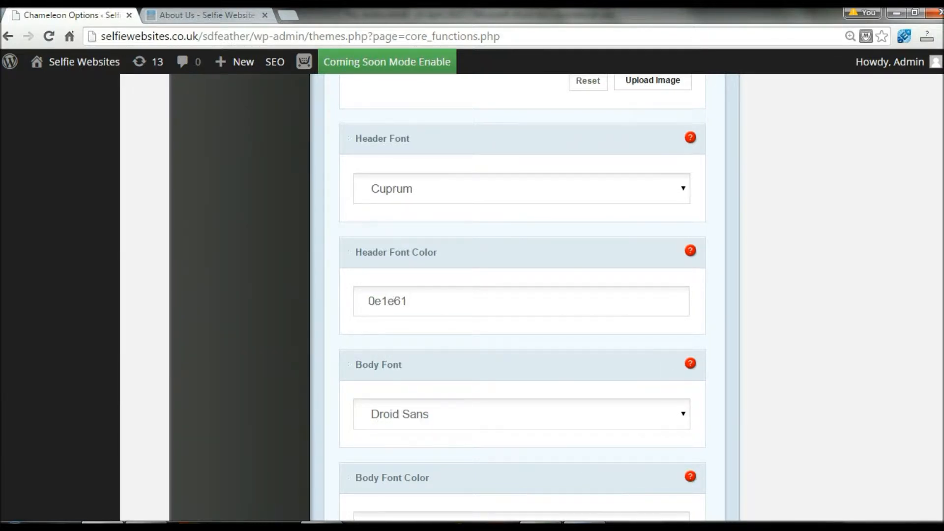
Step: Save the theme options with the new header colour and reload the live About Us page
scroll(910, 485, "down", 15)
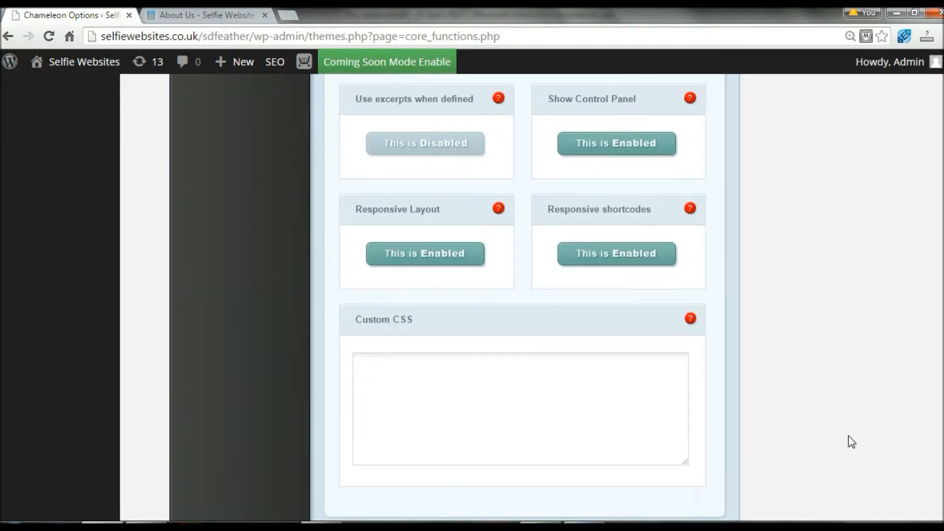
scroll(851, 442, "down", 3)
key("ctrl")
left_click(703, 412)
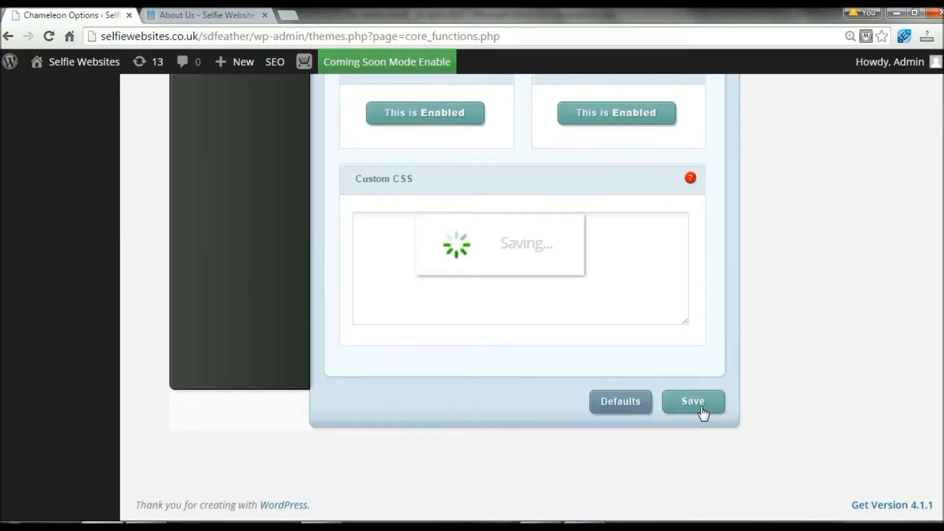
left_click(219, 13)
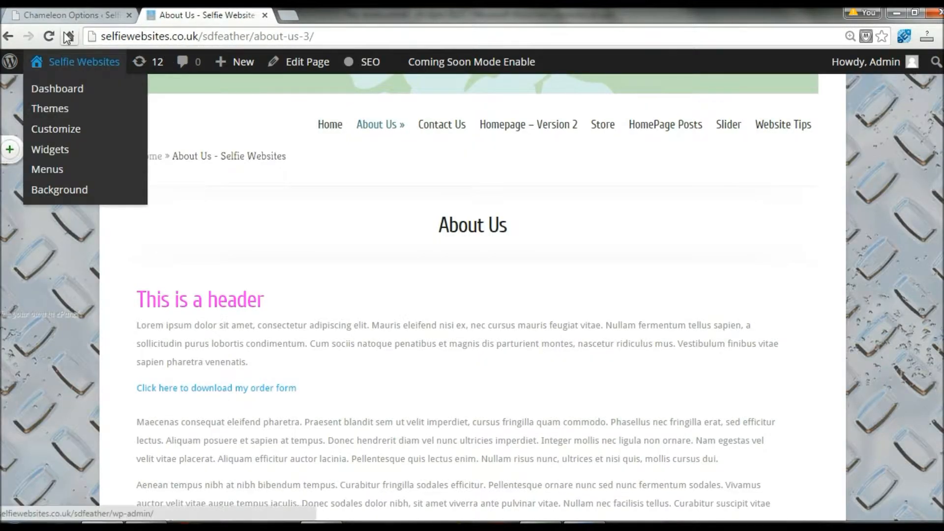
left_click(49, 37)
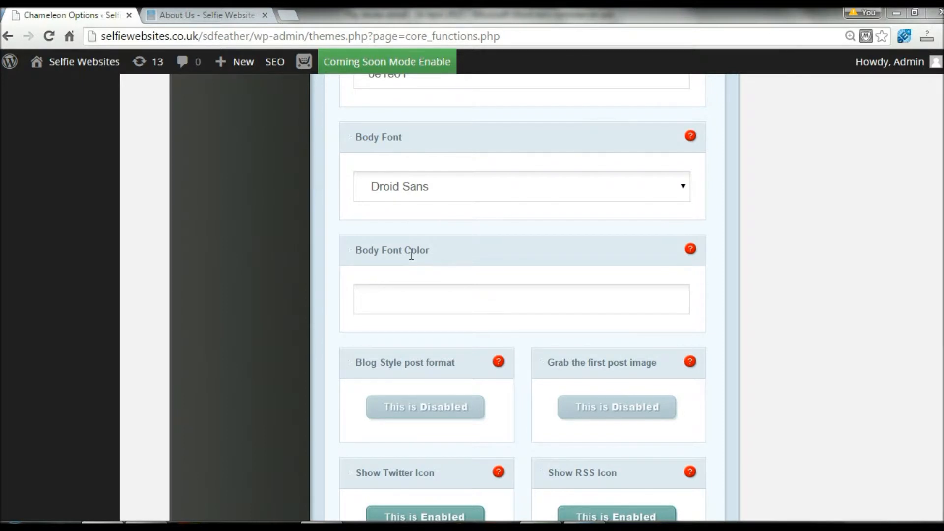
Step: Examine which text on the live About Us page is header text and which paragraphs are body text
left_click(211, 18)
scroll(406, 223, "down", 2)
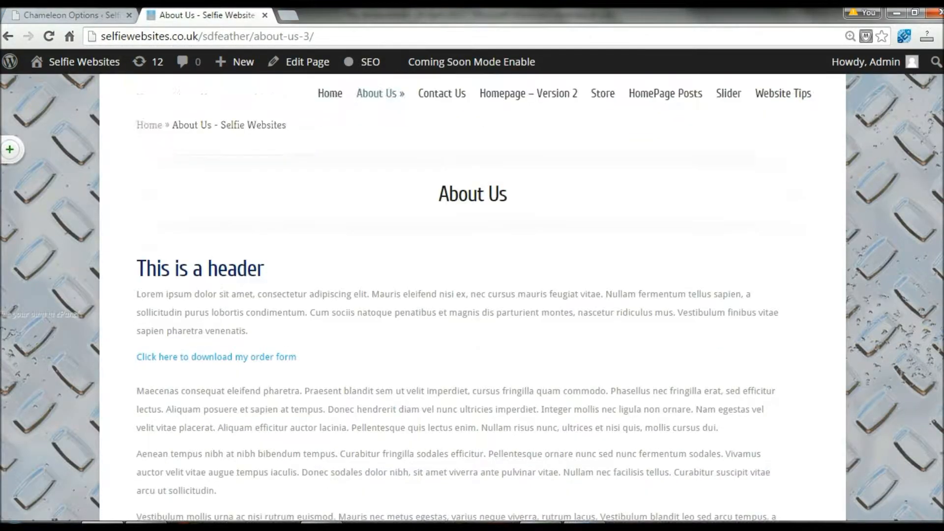
left_click_drag(135, 226, 295, 268)
left_click(196, 336)
left_click_drag(137, 324, 270, 465)
scroll(215, 323, "down", 1)
left_click(131, 257)
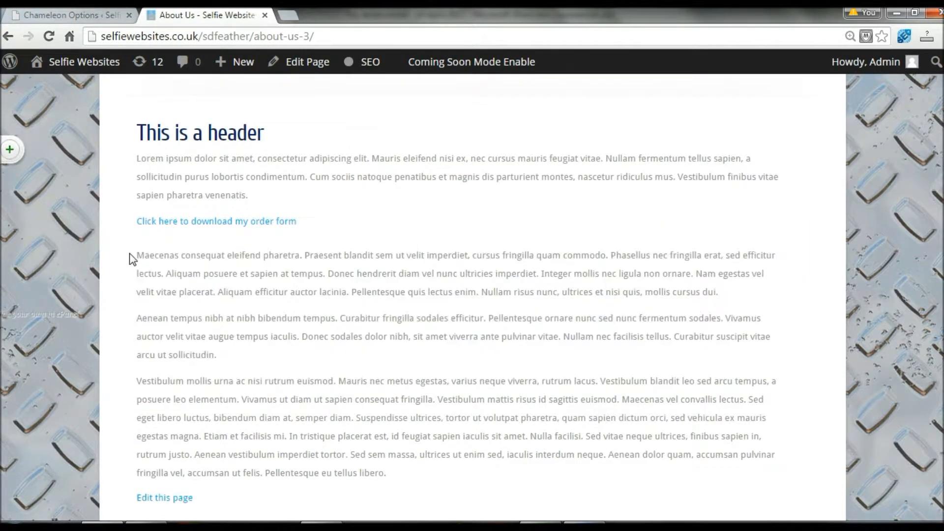
left_click_drag(135, 255, 409, 464)
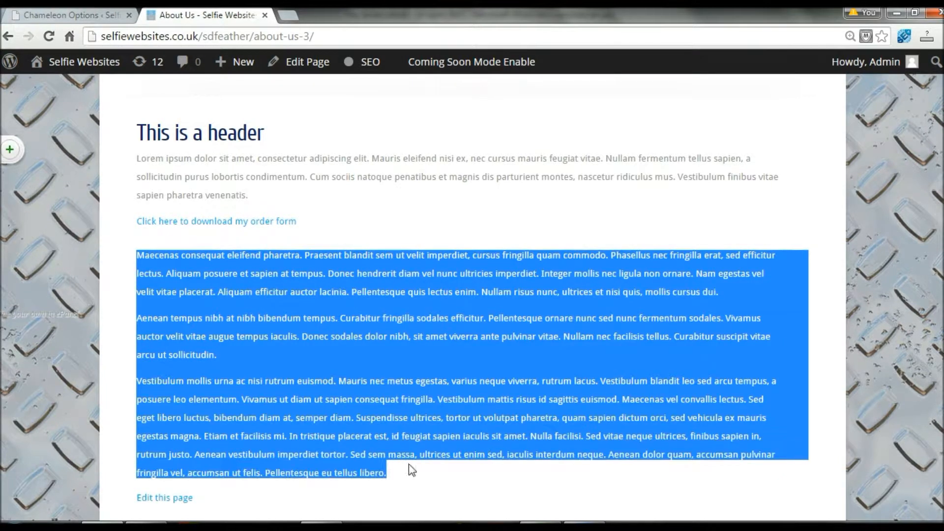
left_click(204, 180)
left_click_drag(139, 158, 268, 200)
left_click(263, 201)
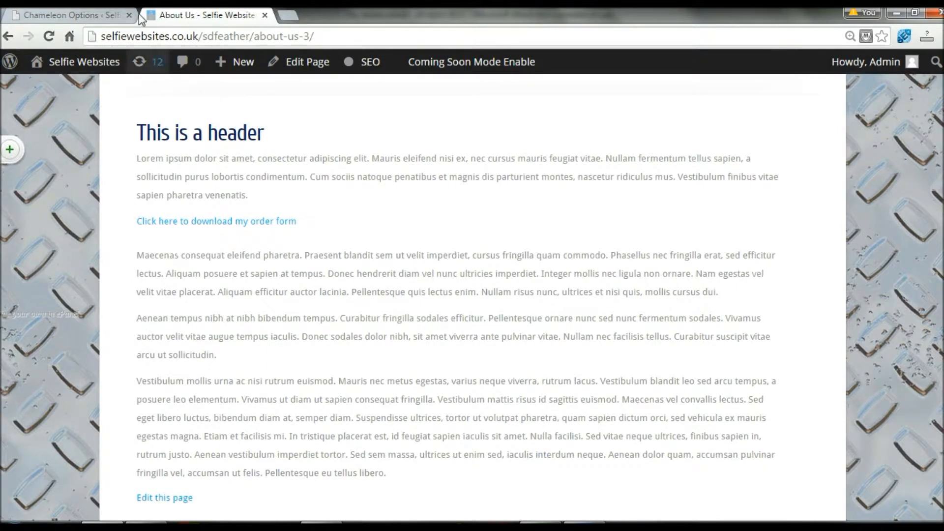
Step: Set the Body Font Color in the theme options to green, 1ce820, and save the options
left_click(84, 14)
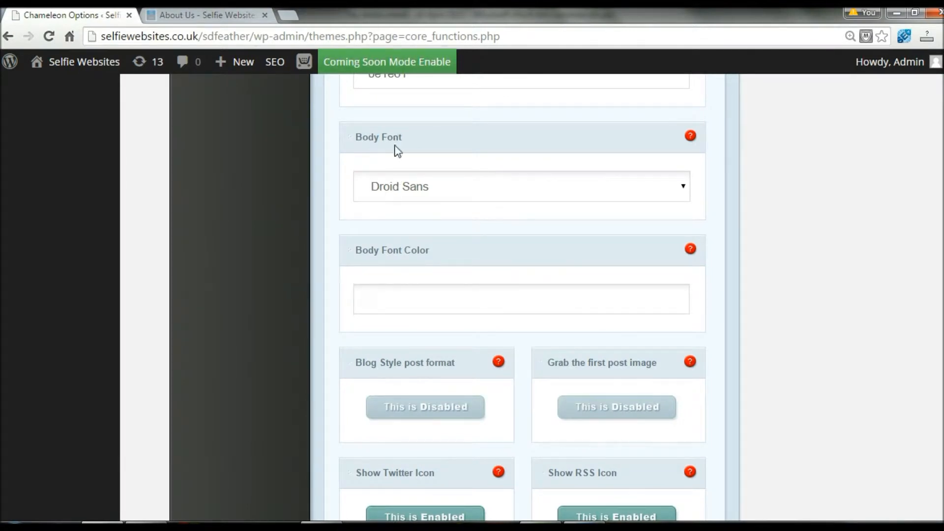
left_click(398, 295)
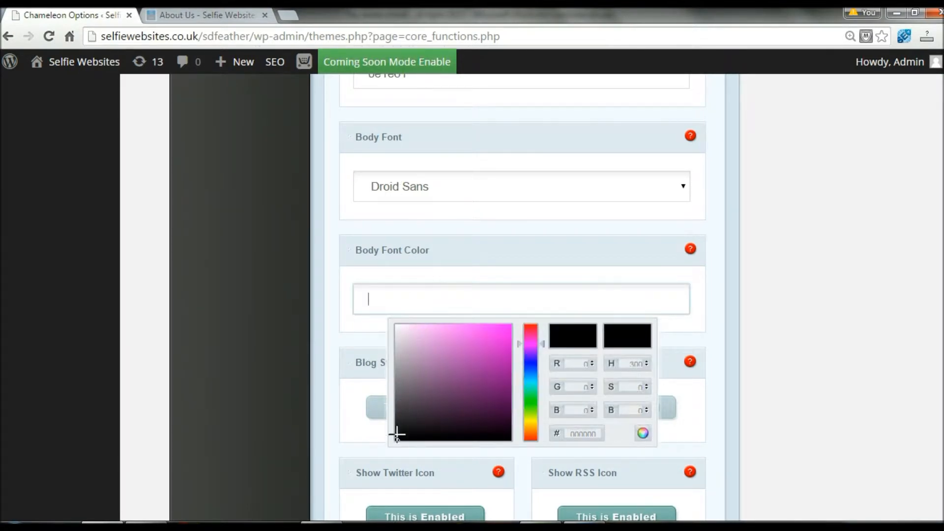
mouse_move(530, 341)
left_mouse_down()
mouse_move(532, 411)
mouse_move(533, 397)
left_mouse_up()
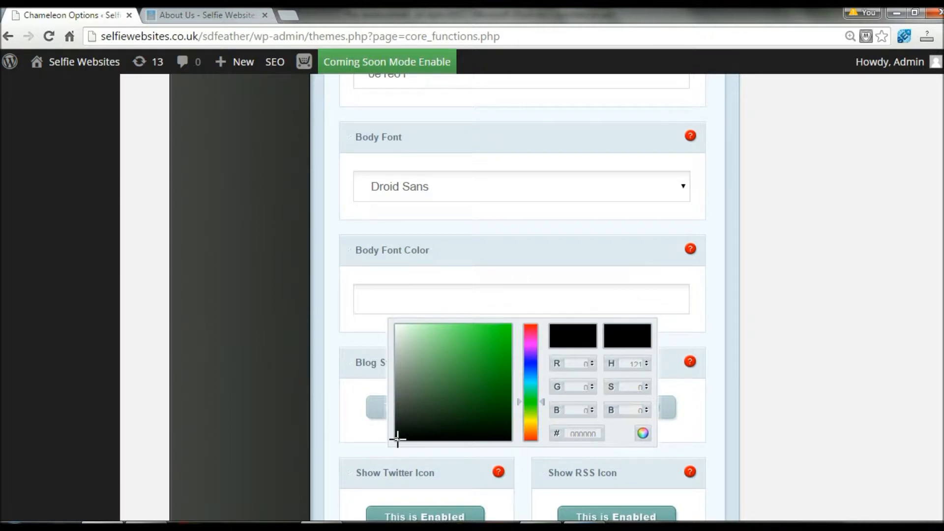
mouse_move(400, 436)
left_mouse_down()
mouse_move(438, 396)
mouse_move(486, 379)
mouse_move(494, 347)
mouse_move(477, 335)
mouse_move(498, 335)
left_mouse_up()
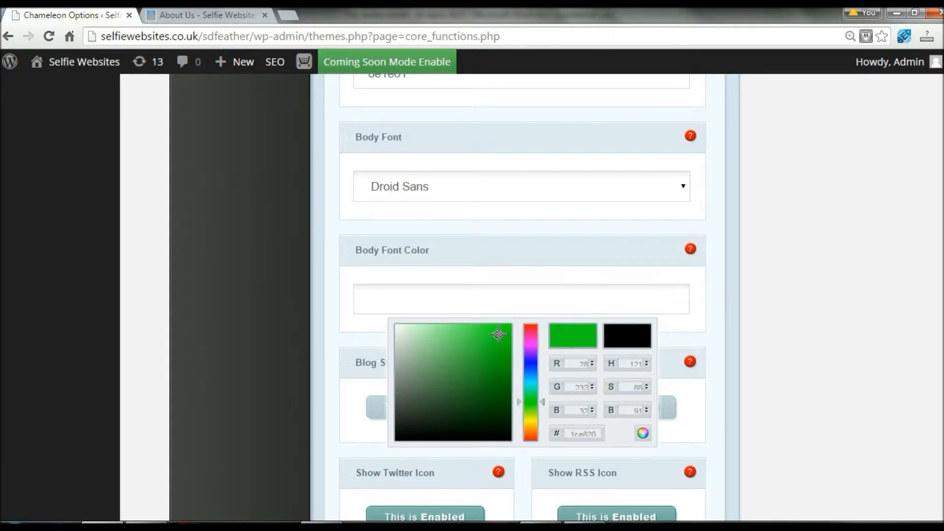
left_click(644, 434)
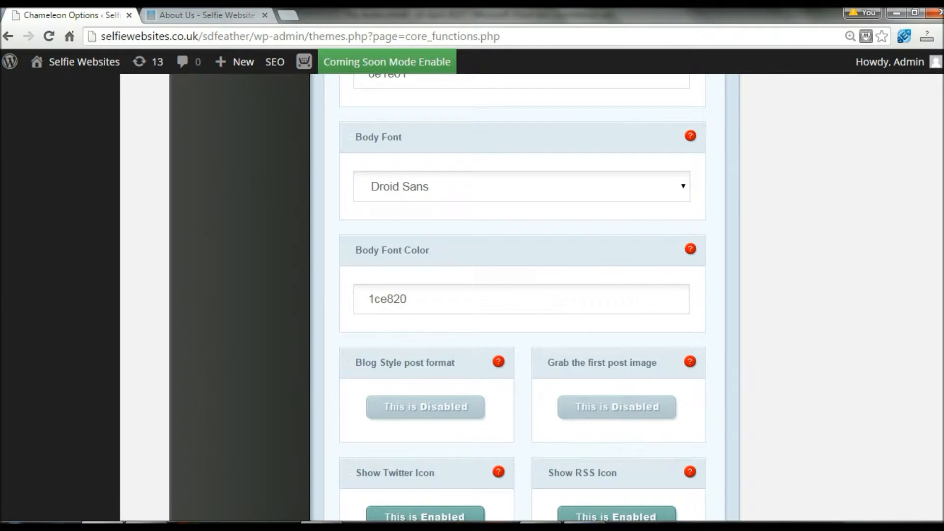
scroll(929, 427, "down", 15)
left_click(699, 408)
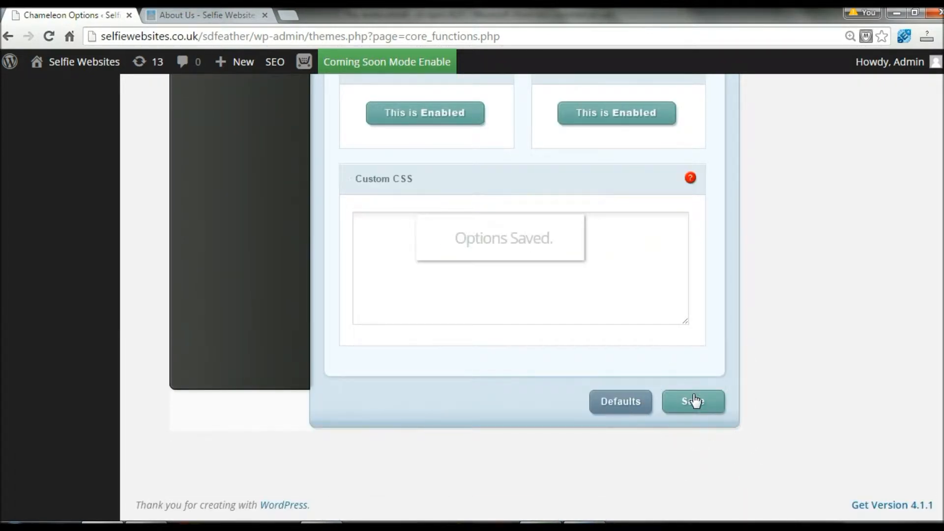
Step: Reload the live About Us page and check the colour of its body paragraphs
left_click(211, 11)
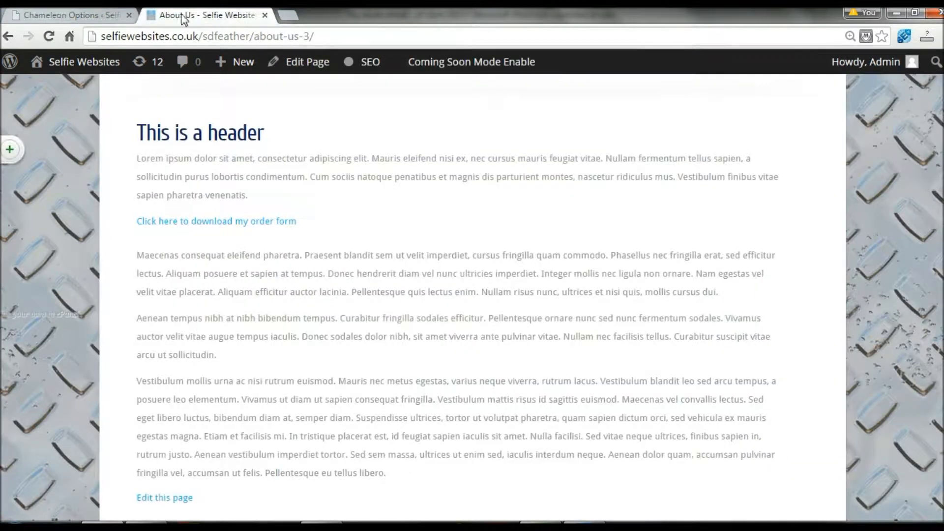
left_click(54, 42)
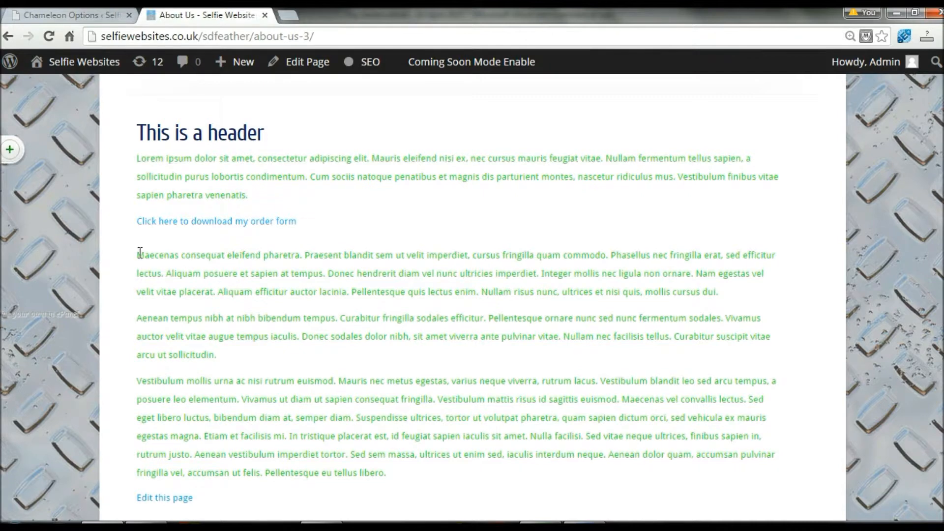
left_click_drag(138, 254, 253, 357)
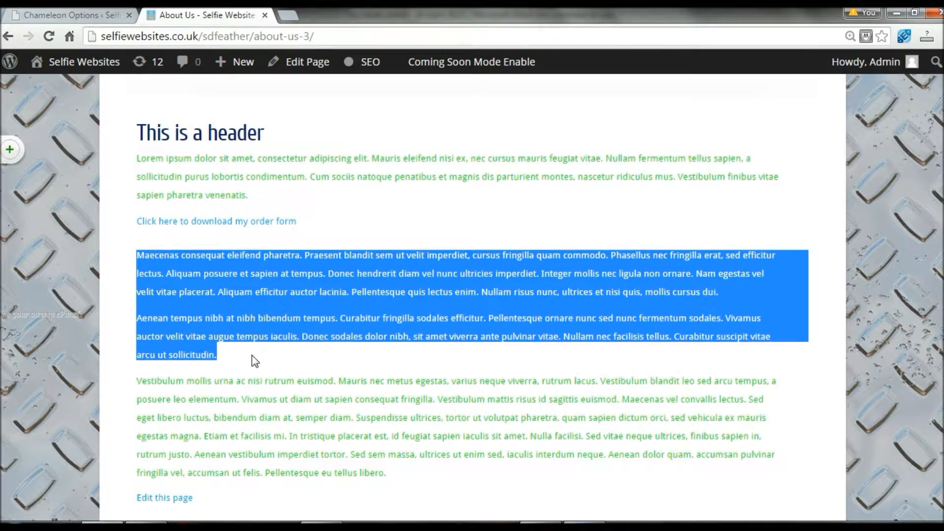
left_click(249, 363)
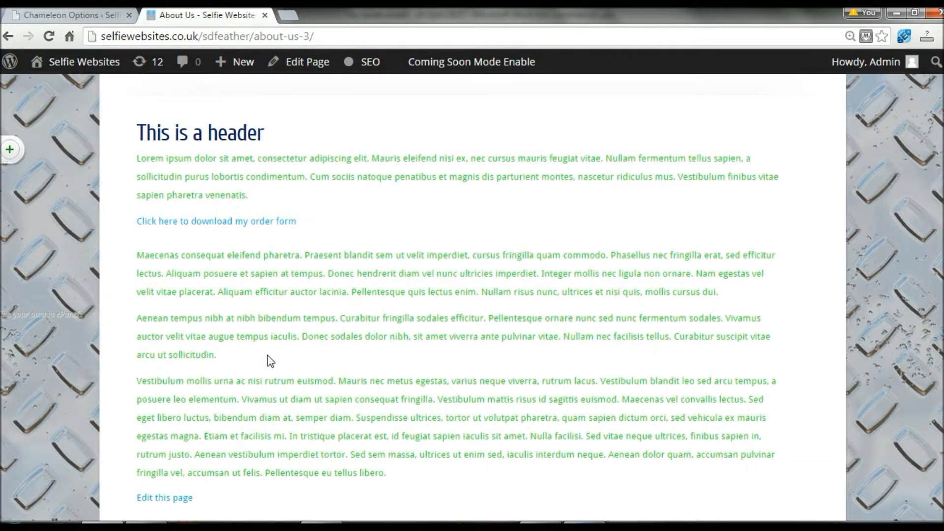
scroll(267, 347, "down", 2)
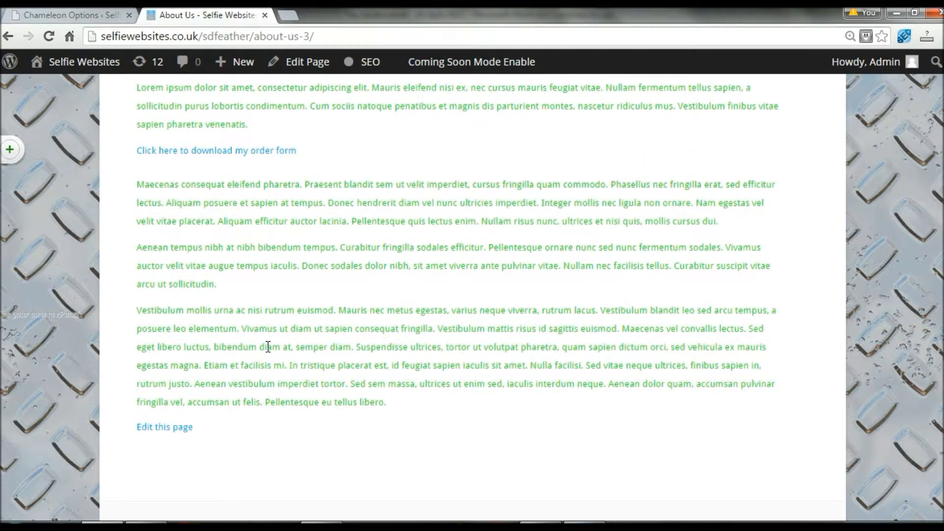
scroll(268, 346, "up", 2)
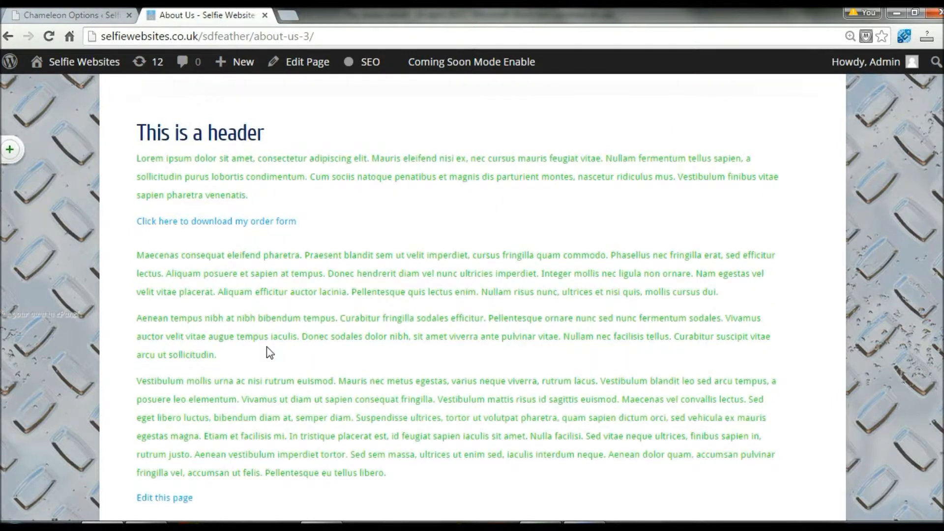
Step: Return to the Chameleon theme options and set the Body Font to Nobile
left_click(81, 16)
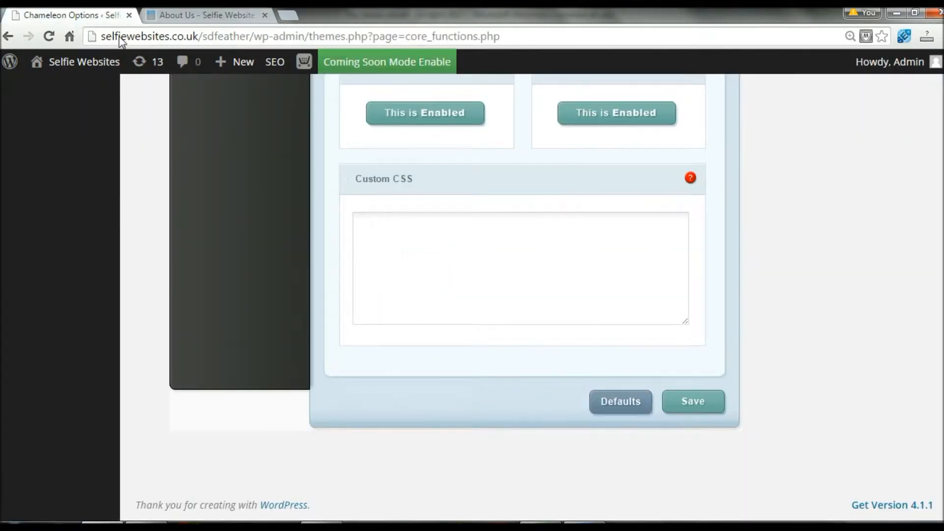
scroll(522, 295, "up", 10)
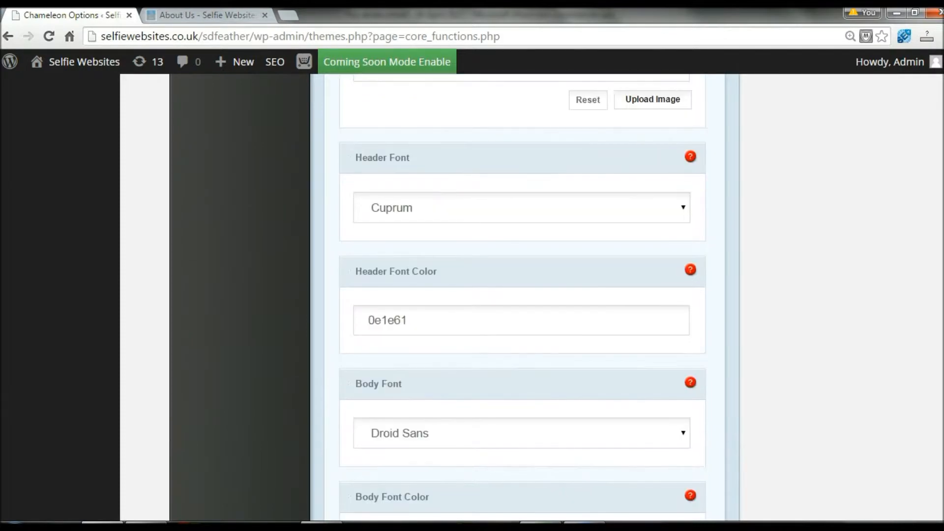
scroll(669, 264, "down", 3)
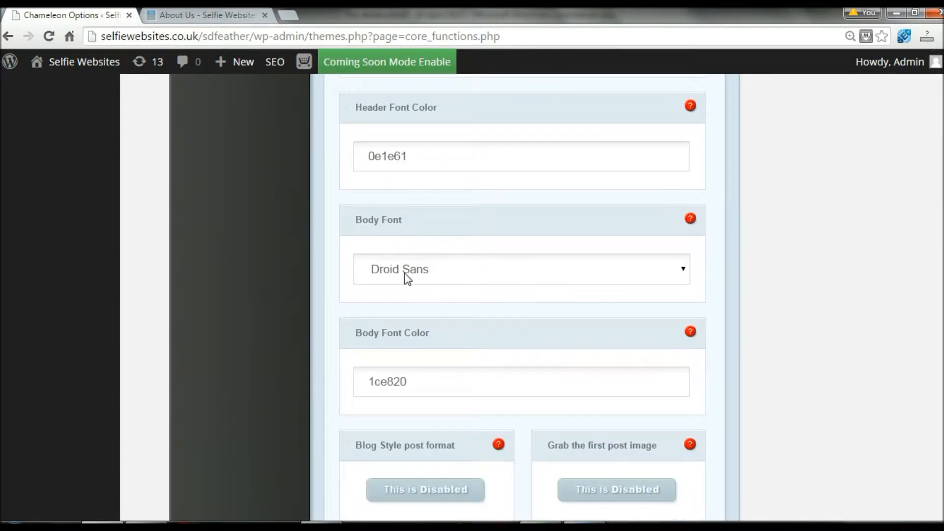
left_click(403, 273)
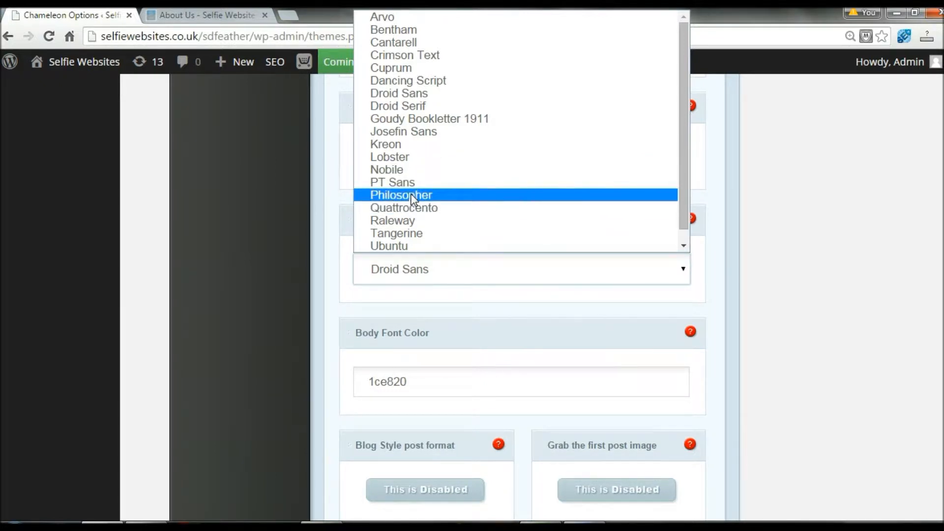
left_click(401, 170)
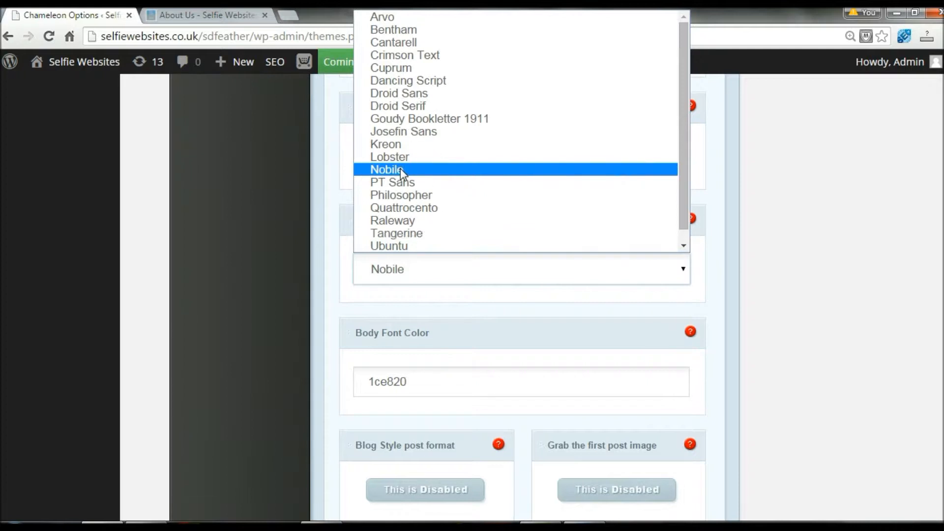
Step: Save the theme options with the new body font and reload the live About Us page
scroll(523, 298, "down", 15)
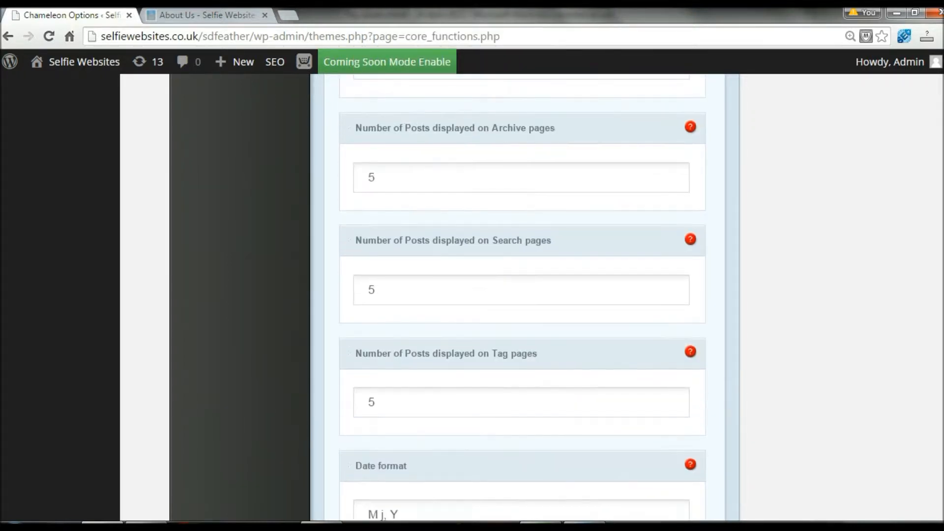
scroll(868, 465, "down", 3)
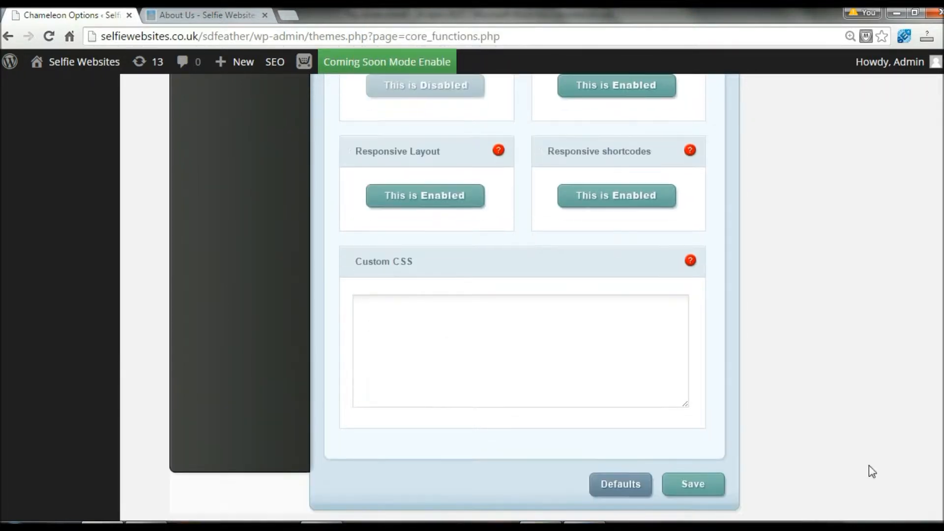
left_click(685, 485)
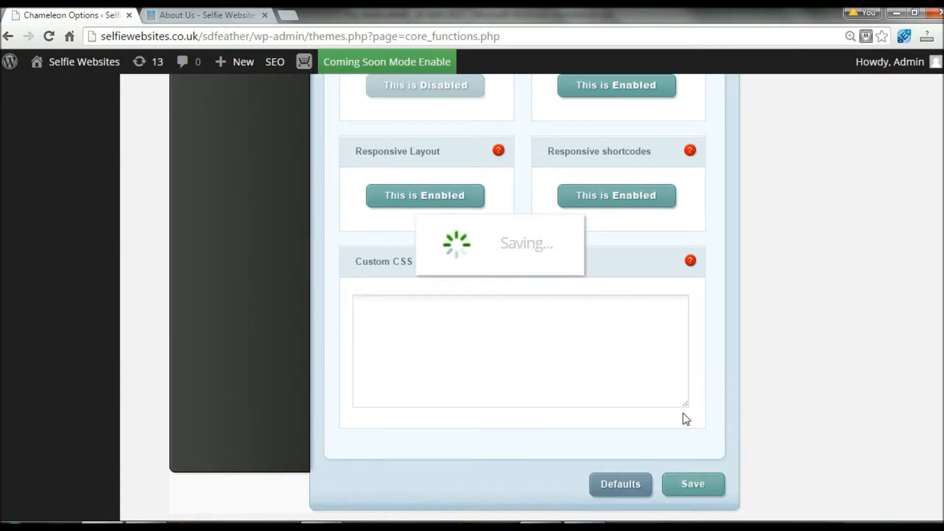
left_click(205, 15)
left_click(49, 36)
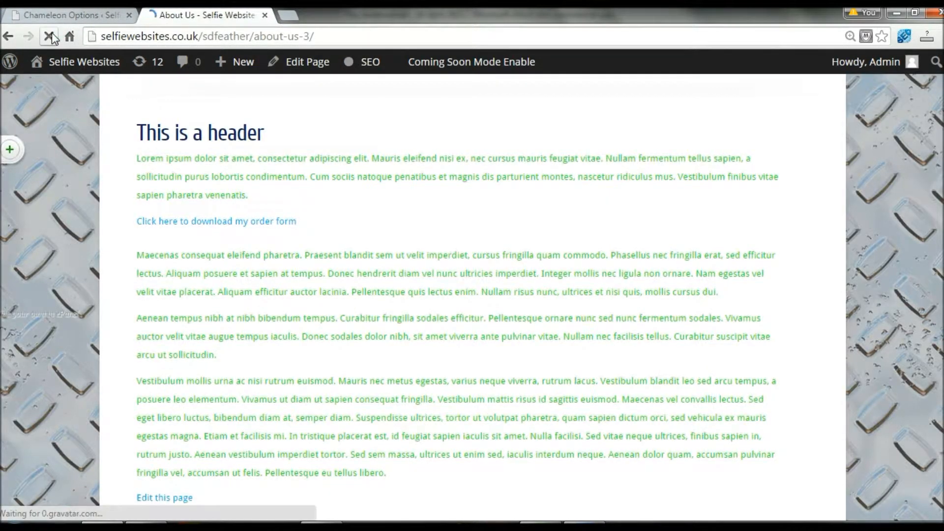
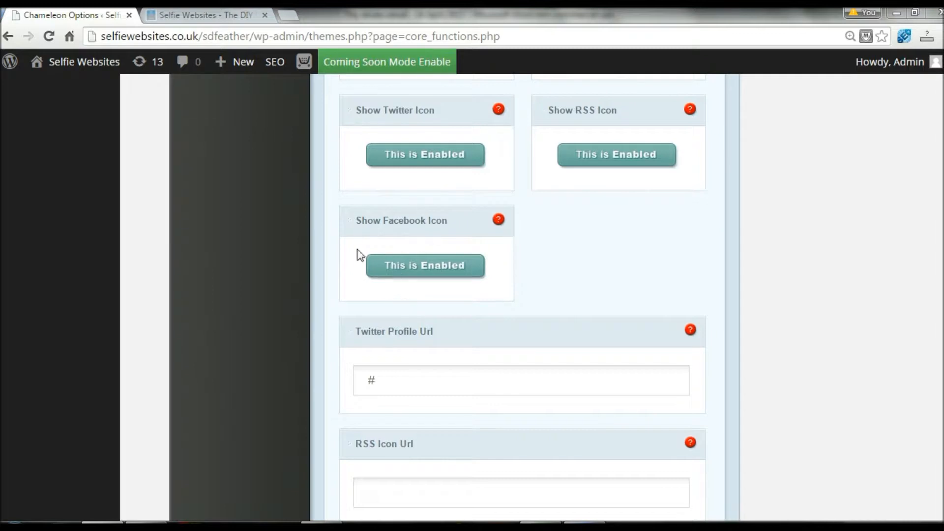
Step: Examine the Twitter, RSS and Facebook icons in the header of the live homepage
left_click(211, 20)
scroll(472, 295, "up", 10)
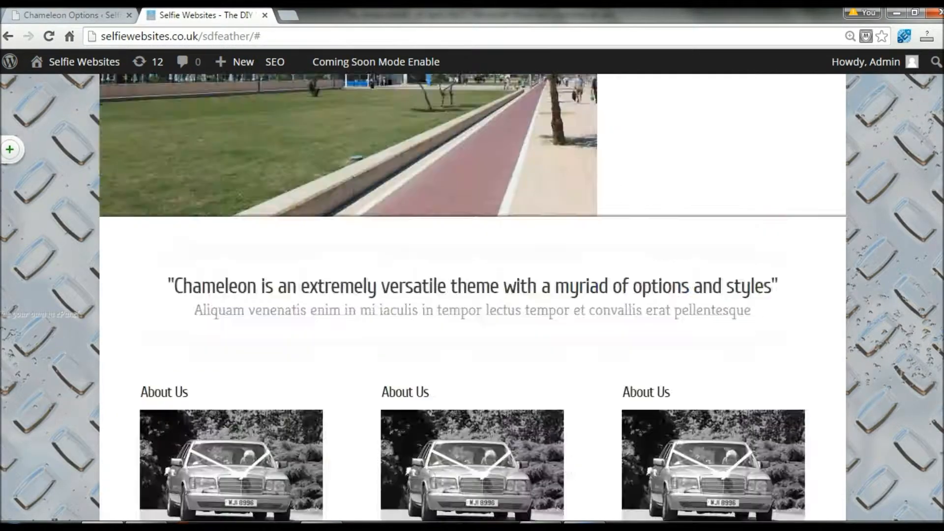
left_click(676, 129)
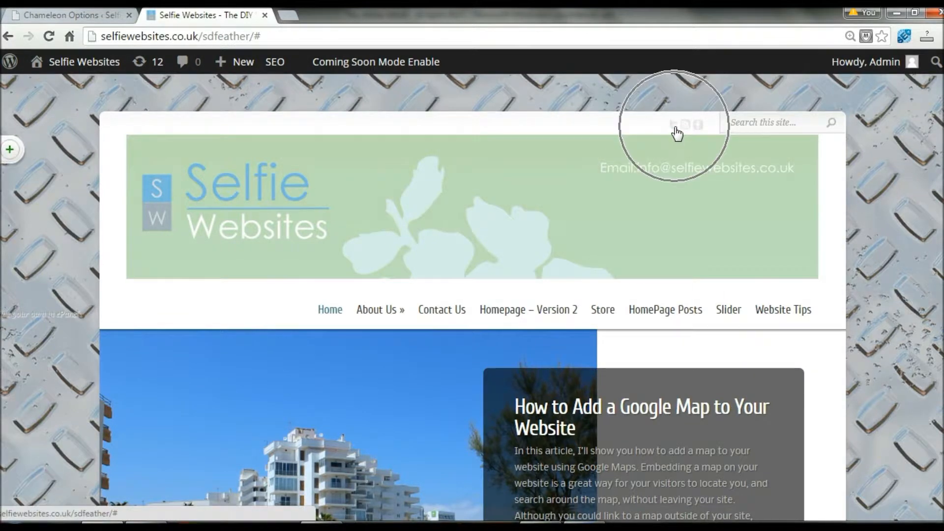
left_click(674, 130)
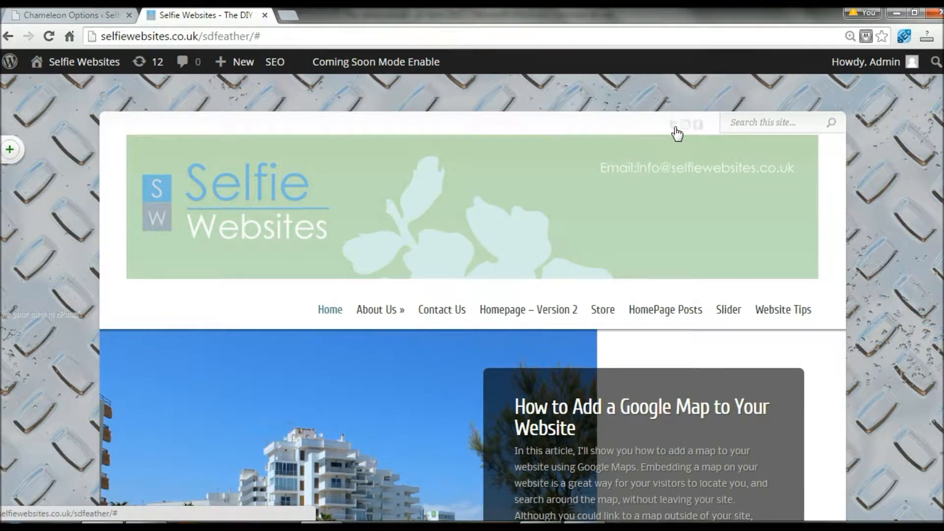
left_click(686, 126)
left_click(686, 127)
left_click(704, 131)
Step: Disable the Show Twitter Icon and Show RSS Icon settings in the theme options, leaving Show Facebook Icon enabled
left_click(99, 17)
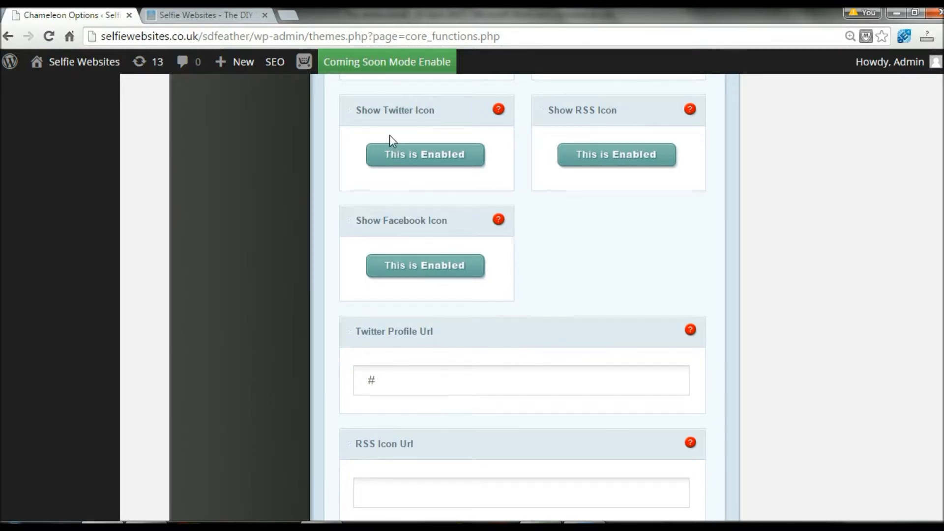
left_click(412, 265)
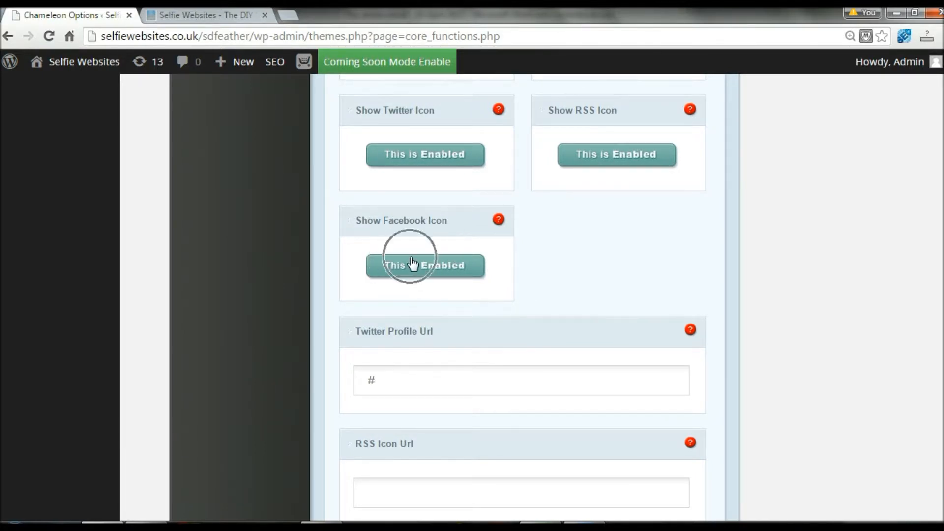
left_click(416, 154)
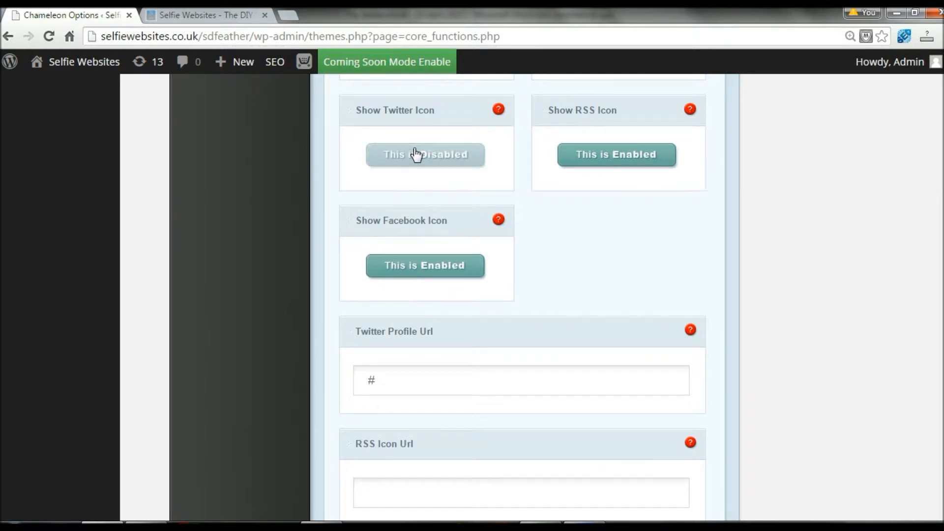
left_click(597, 161)
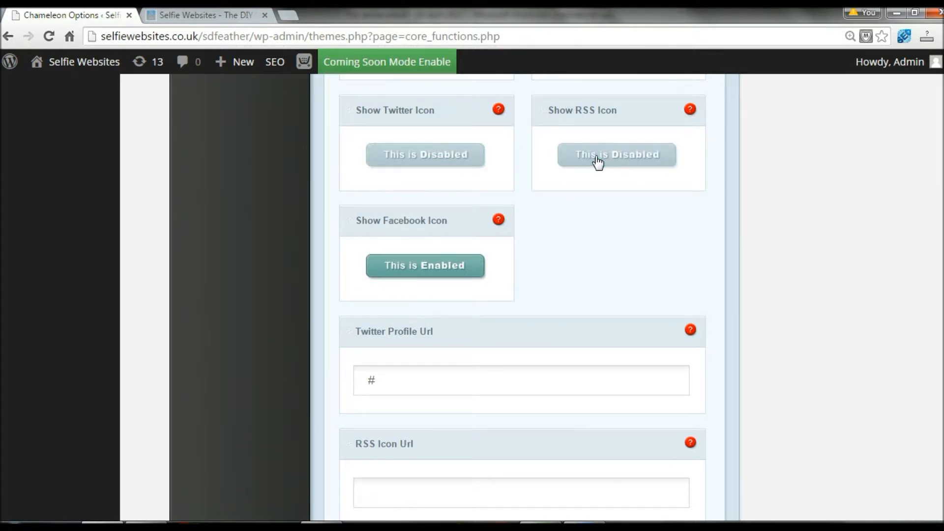
key("ctrl")
key("ctrl")
Step: Save the theme options with the social icon changes and reload the live homepage
scroll(412, 271, "down", 10)
left_click(694, 412)
key("ctrl")
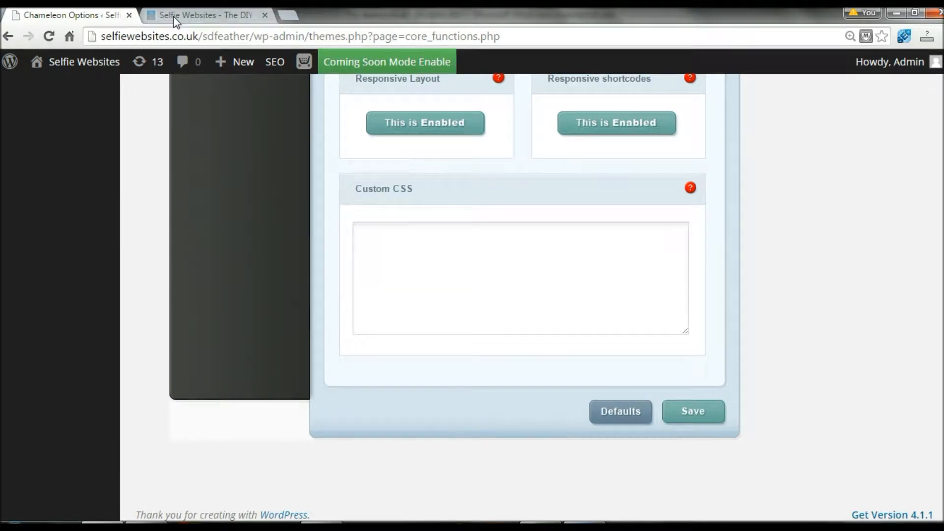
left_click(174, 15)
left_click(48, 36)
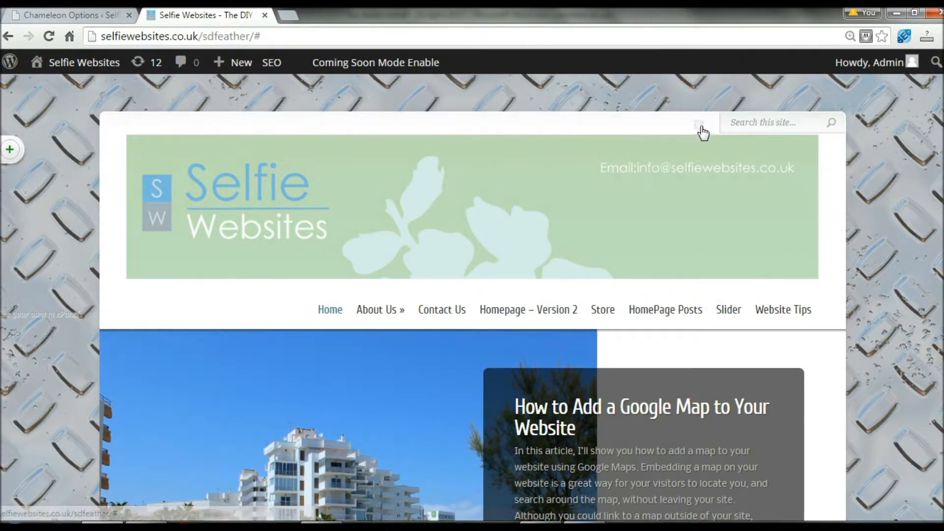
Step: Review the Twitter Profile, RSS Icon and Facebook Profile Url settings and the post-count settings below them in the theme options
left_click(61, 16)
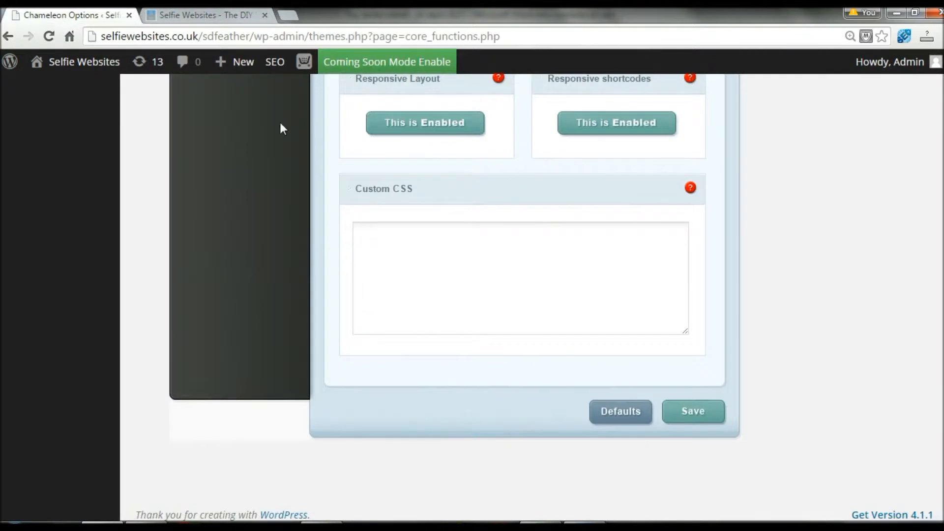
scroll(534, 297, "up", 15)
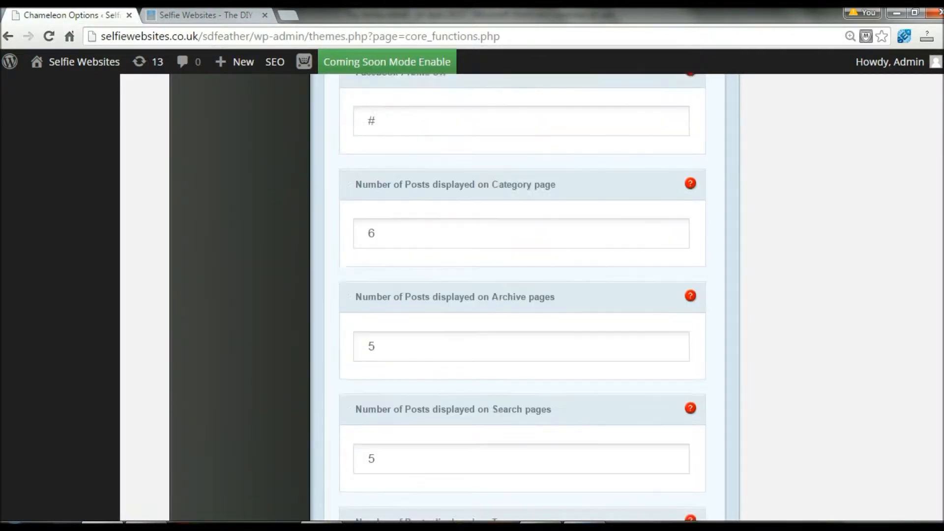
scroll(415, 177, "down", 5)
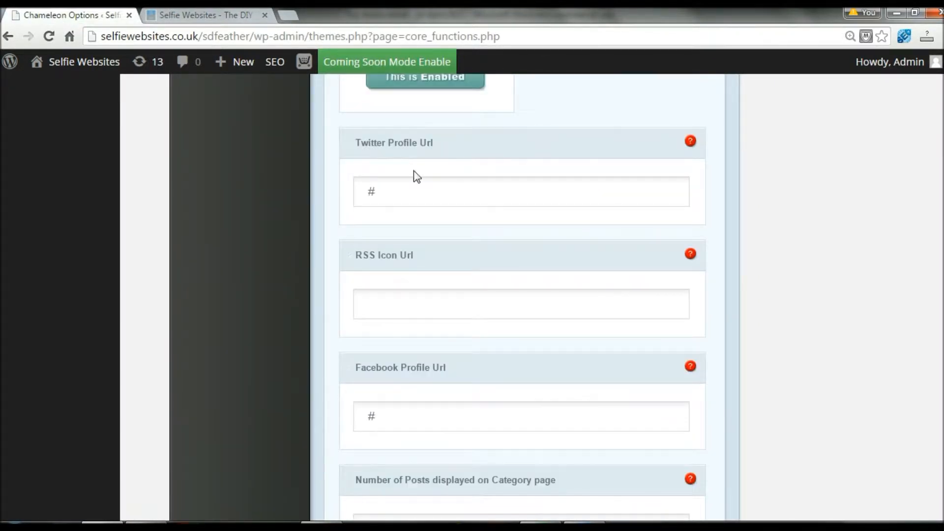
key("ctrl")
key("ctrl")
key("ctrl")
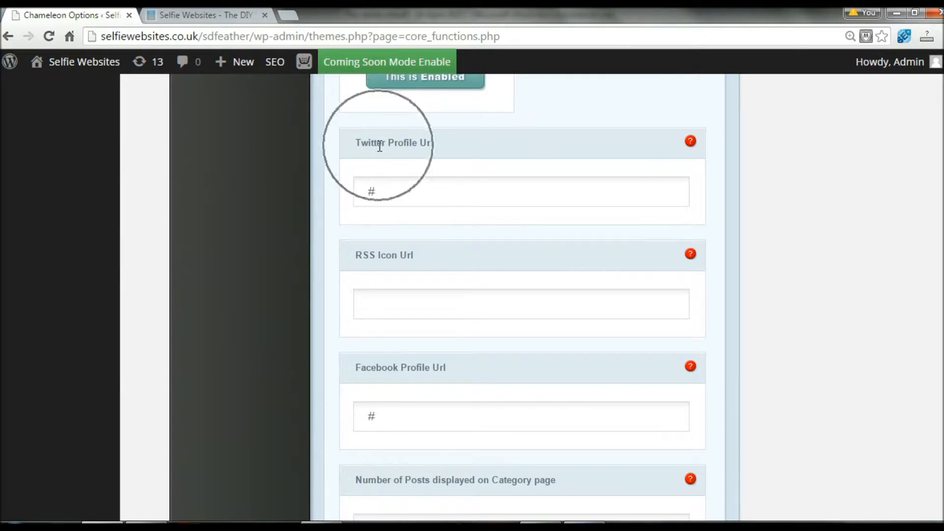
left_click_drag(387, 191, 361, 192)
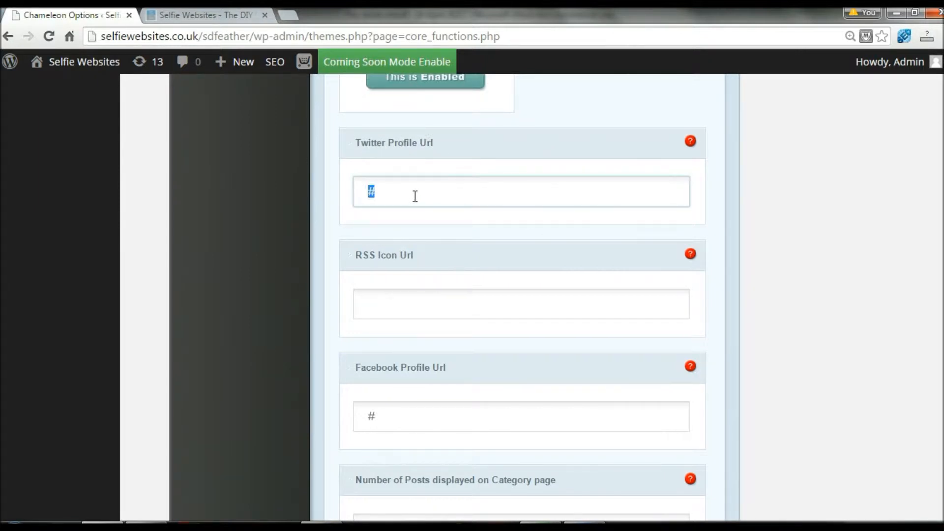
scroll(422, 193, "down", 3)
key("ctrl")
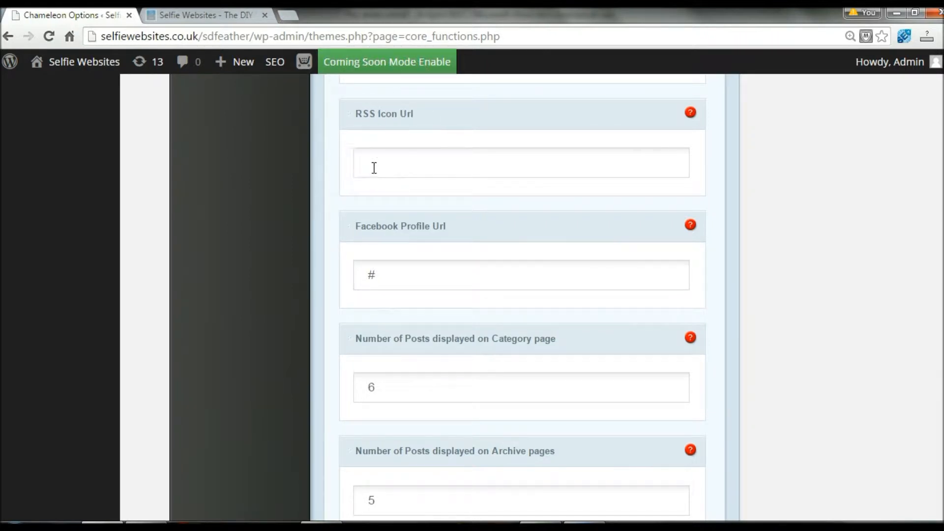
key("ctrl")
key("ctrl")
key("ctrl")
key("ctrl")
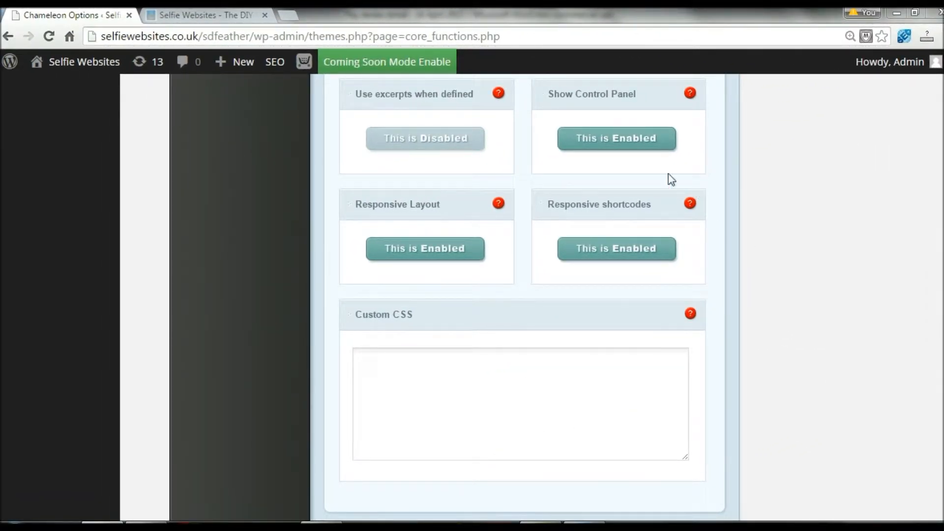
Step: Find the Show Control Panel setting, and view the colours, textures and fonts offered by the control panel on the live homepage
left_click(560, 97)
left_click(569, 96)
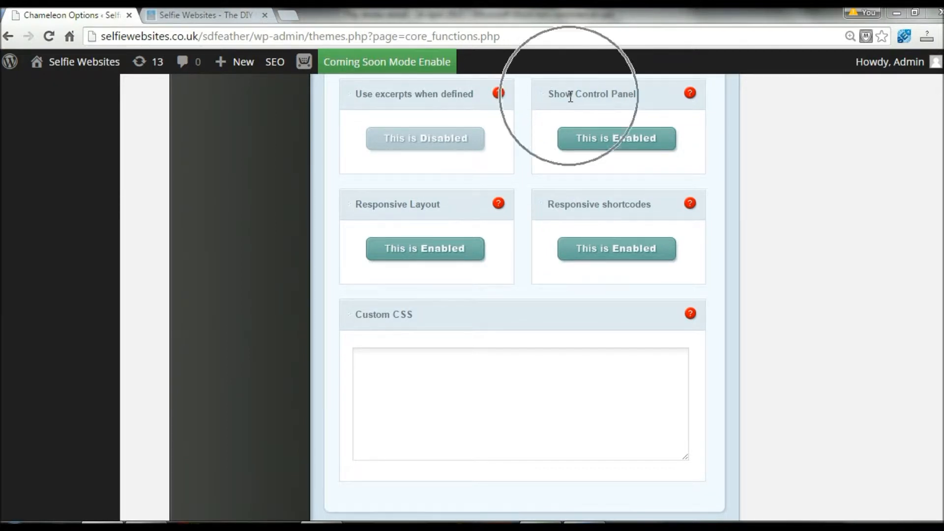
left_click(596, 139)
left_click(215, 14)
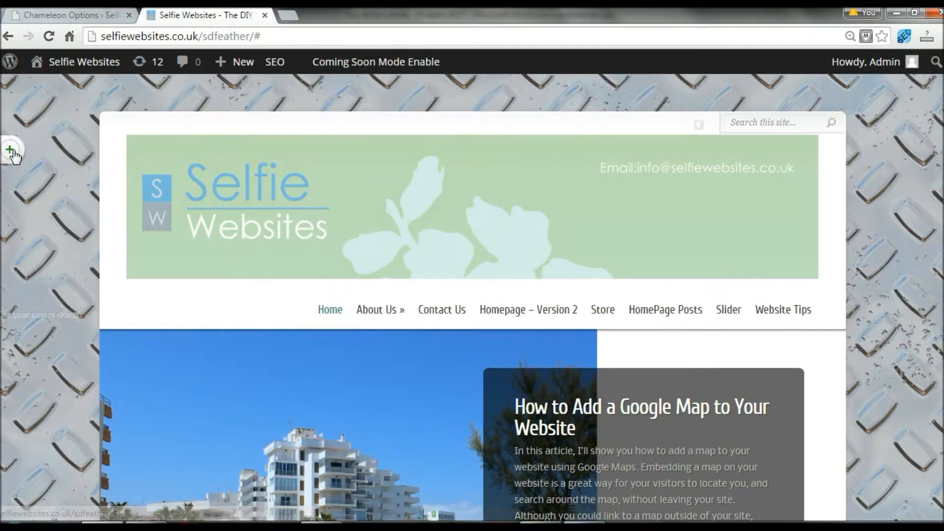
left_click(10, 152)
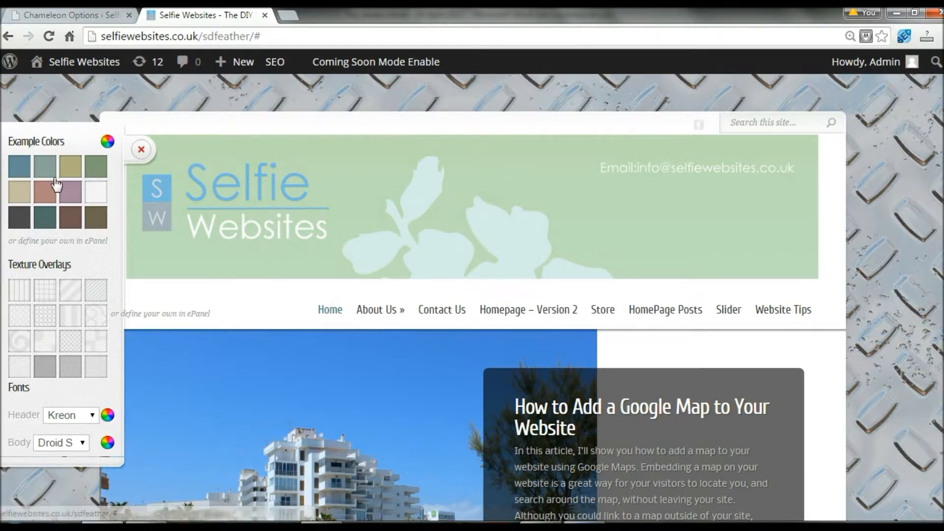
left_click(141, 149)
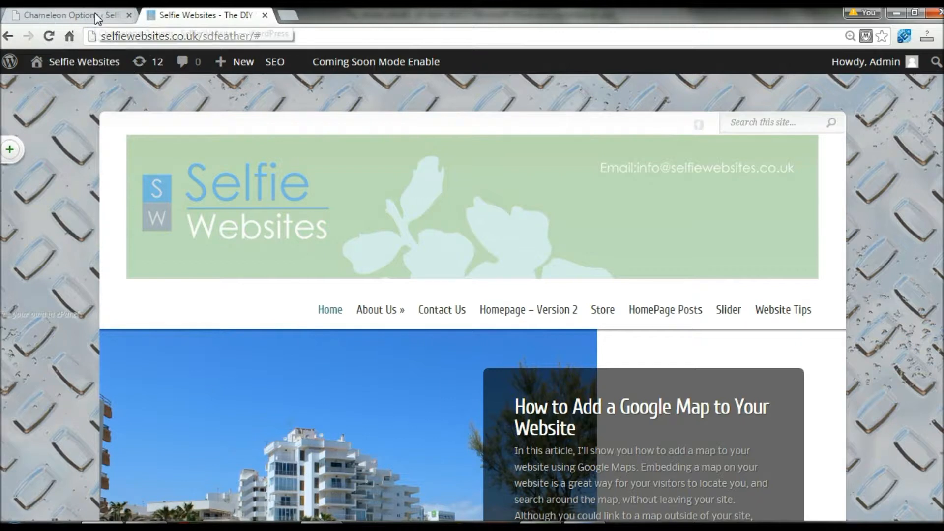
Step: Disable the Show Control Panel setting in the theme options
left_click(95, 13)
key("ctrl")
key("ctrl")
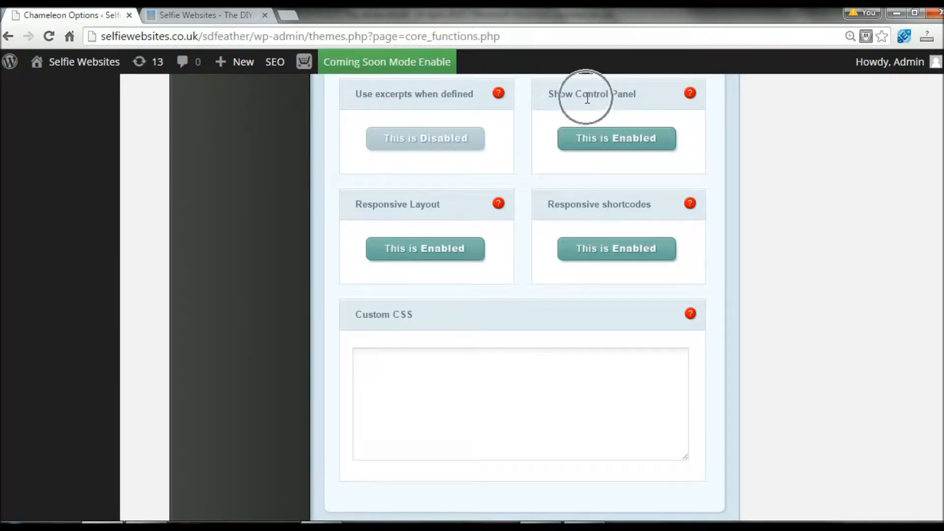
left_click(603, 147)
key("ctrl")
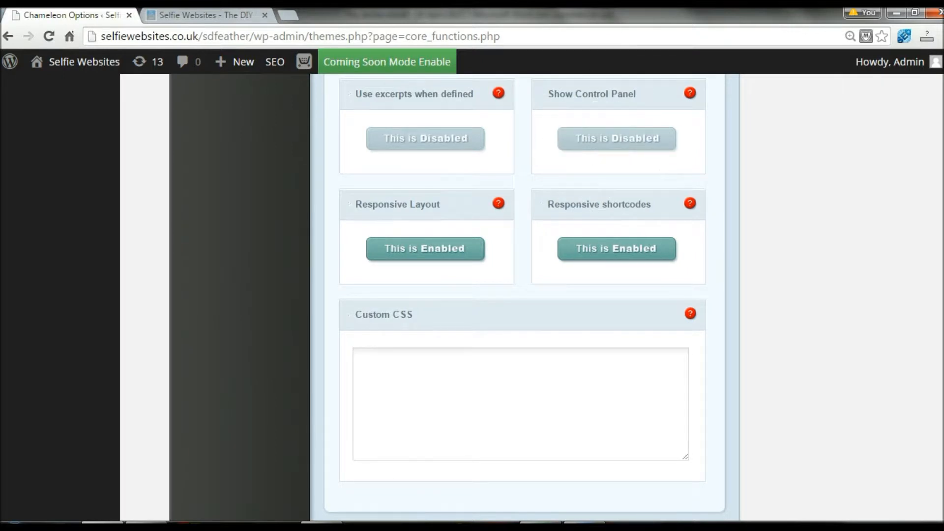
Step: Save the theme options with the control panel disabled and reload the live homepage
scroll(723, 420, "down", 3)
key("ctrl")
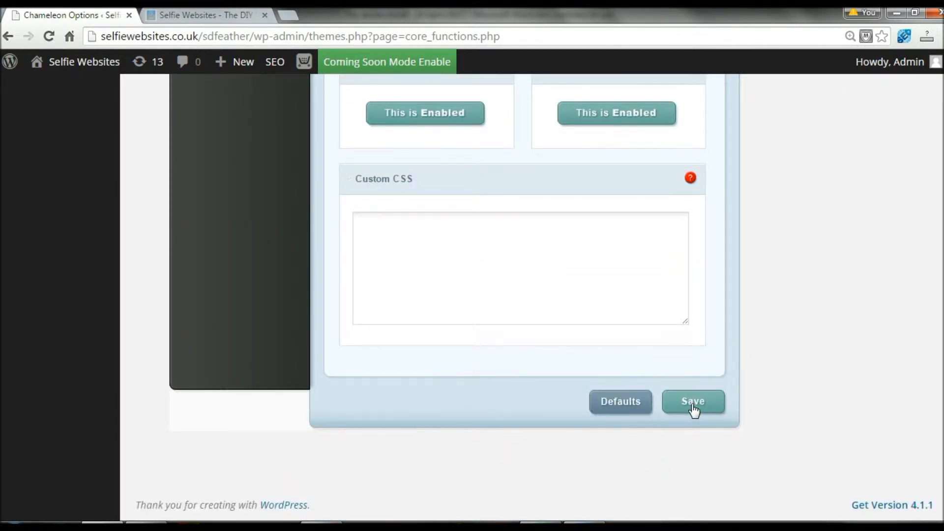
left_click(693, 408)
key("ctrl")
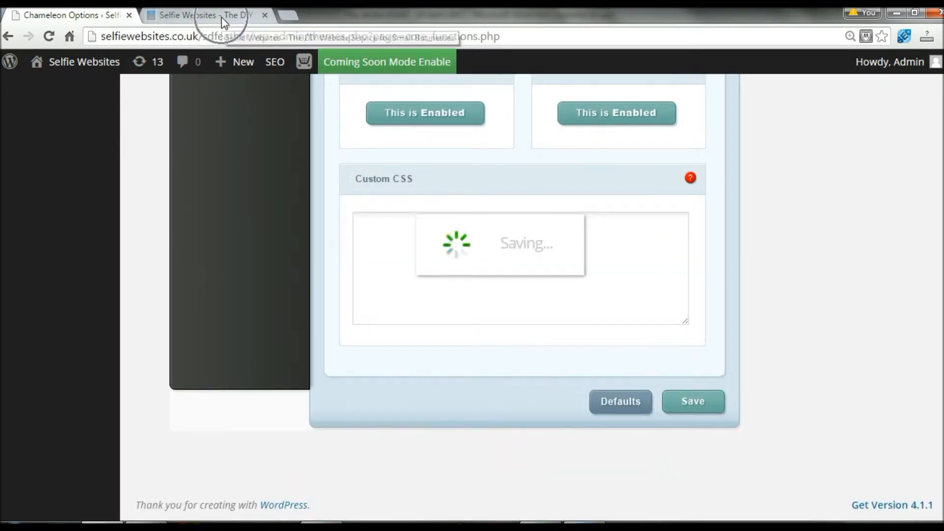
left_click(221, 17)
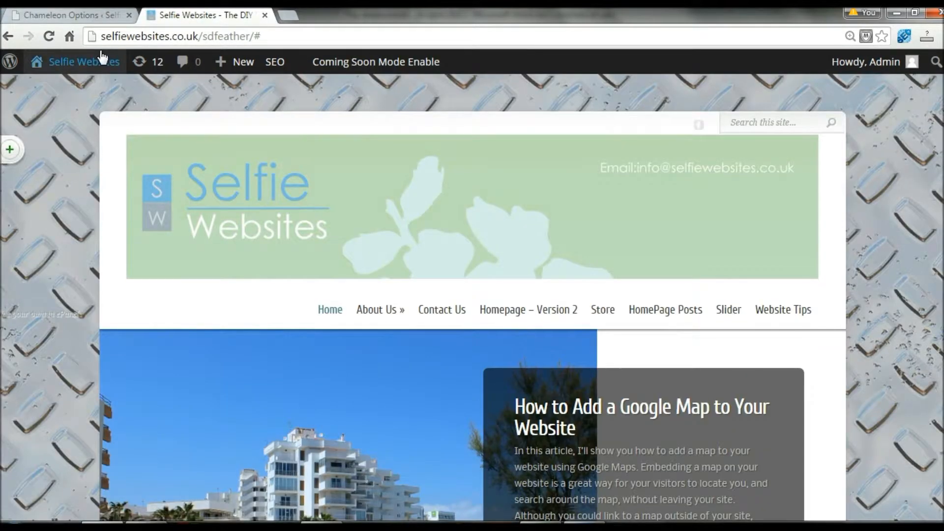
left_click(48, 36)
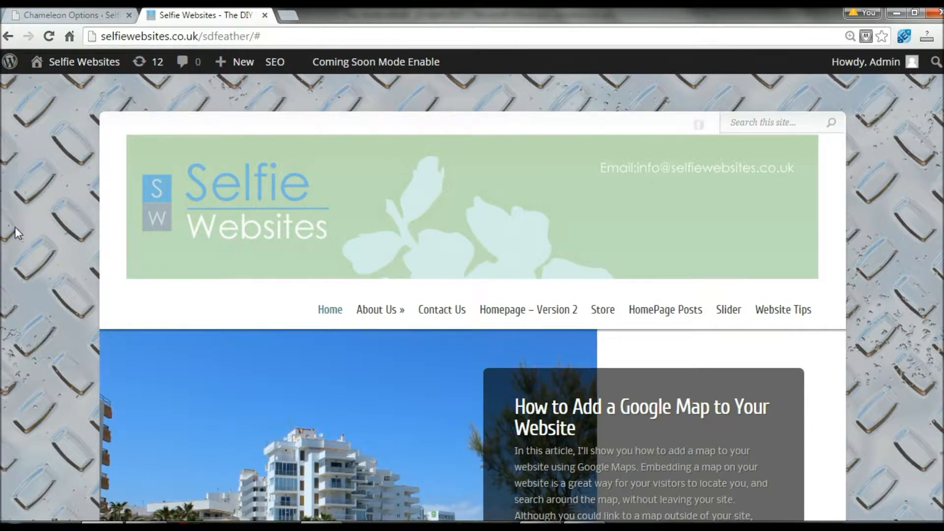
Step: Review the Responsive Layout and Responsive shortcodes settings in the Chameleon theme options
left_click(88, 15)
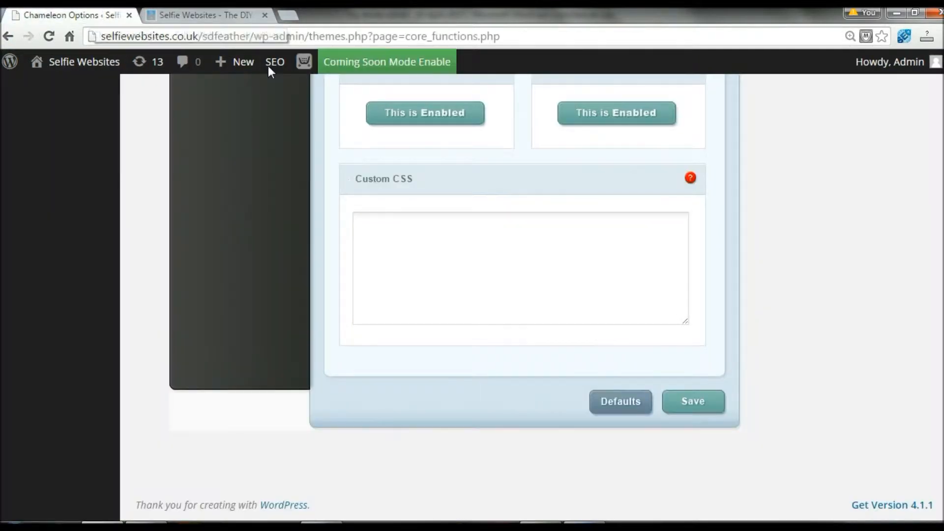
scroll(582, 126, "up", 1)
scroll(461, 214, "up", 1)
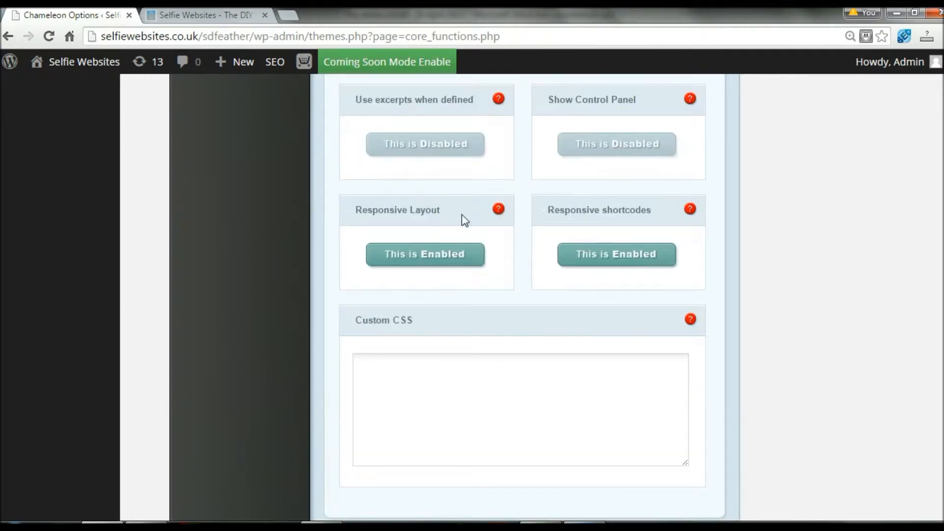
left_click(407, 260)
left_click(407, 259)
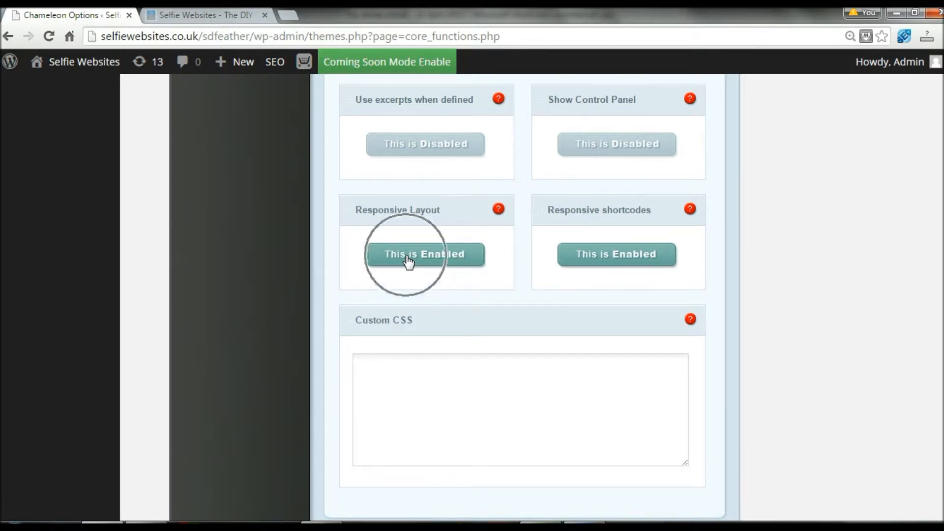
left_click(407, 259)
left_click(407, 260)
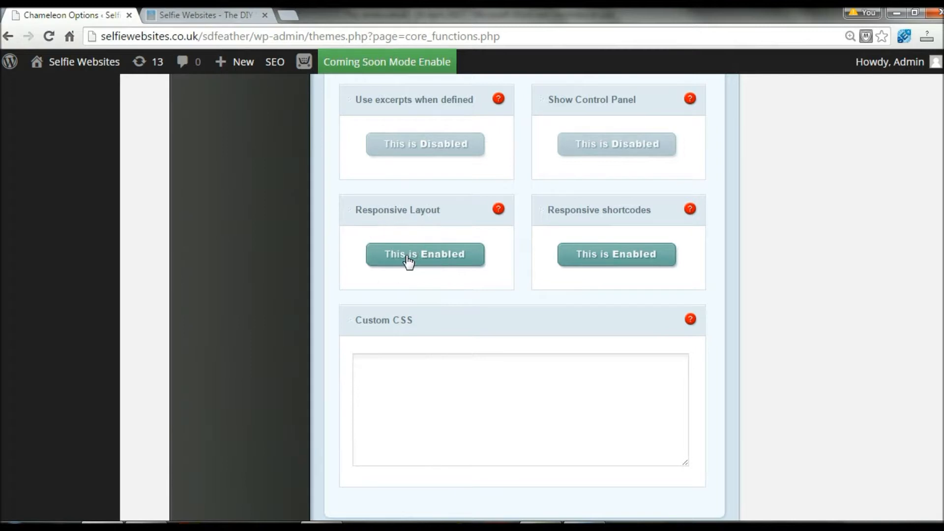
Step: Open the Homepage options within General Settings and review the display toggles and quote text settings
scroll(522, 295, "down", 2)
scroll(521, 295, "up", 8)
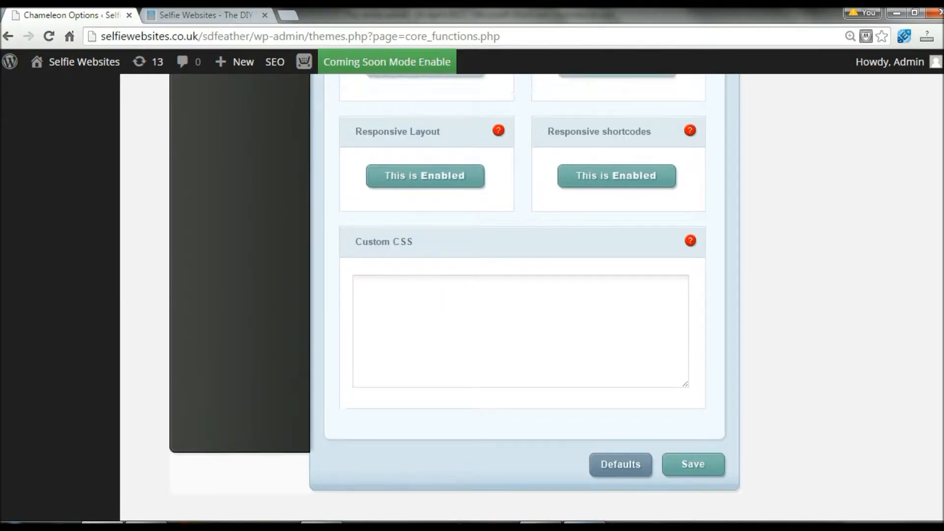
scroll(521, 295, "up", 10)
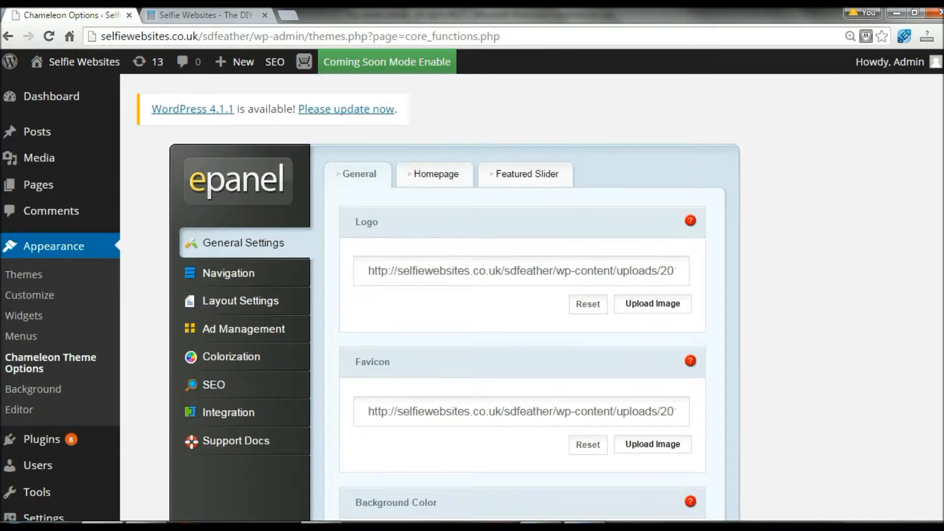
left_click(359, 176)
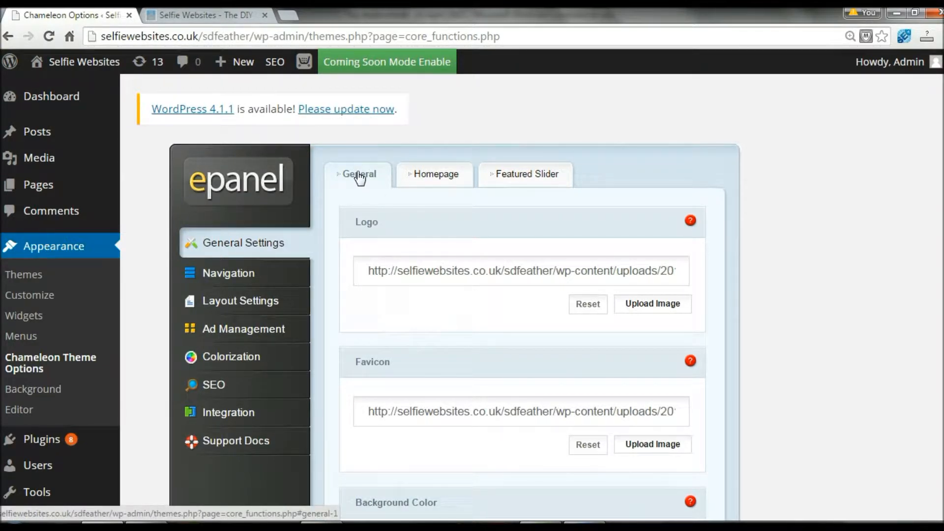
left_click(437, 177)
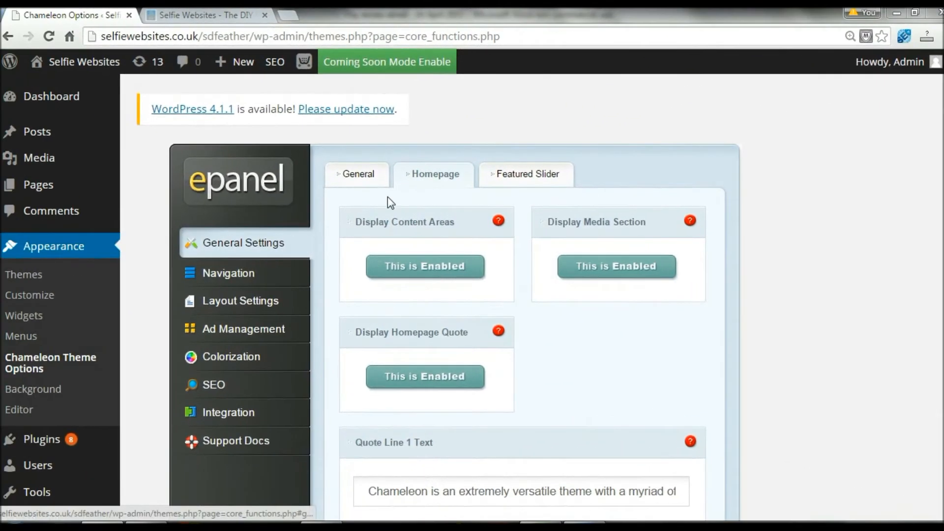
left_click(445, 183)
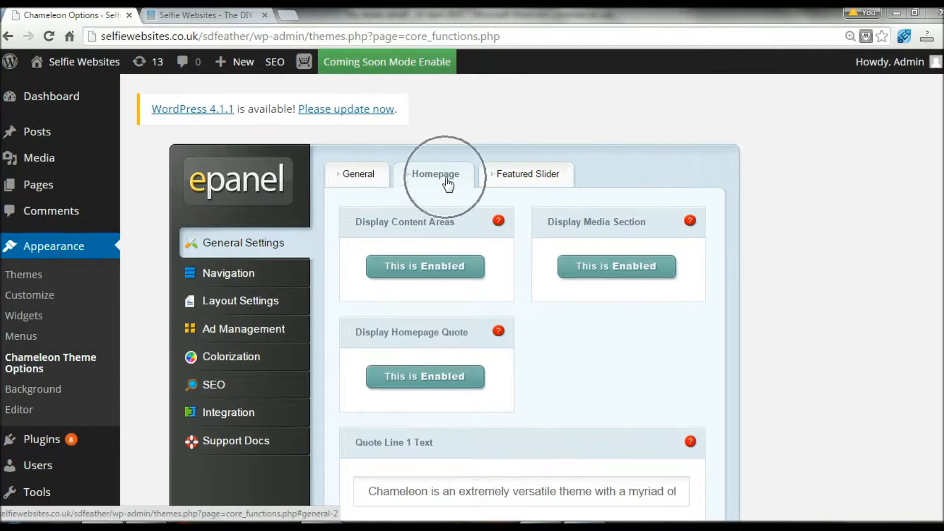
left_click(233, 249)
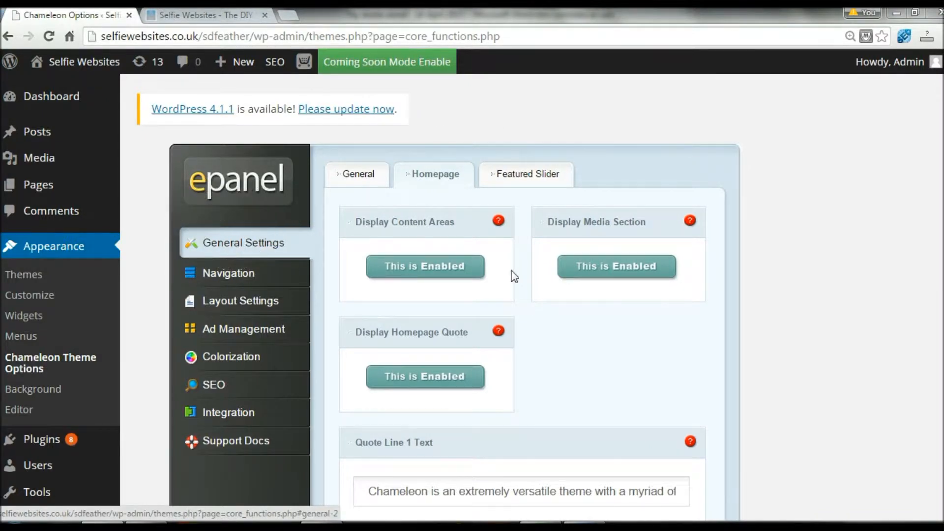
scroll(521, 295, "down", 6)
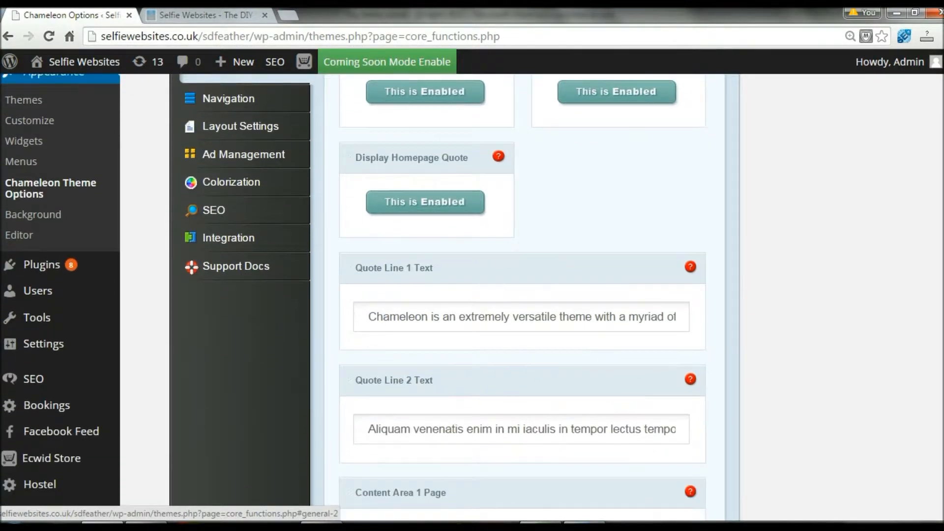
scroll(521, 295, "down", 1)
Step: Examine the slider, quote and About Us content areas on the live homepage
left_click(198, 18)
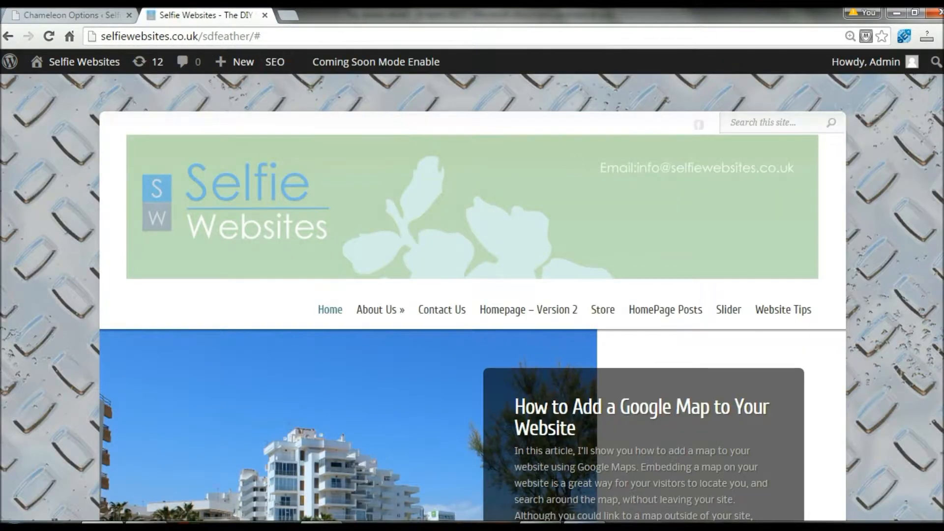
scroll(471, 295, "down", 5)
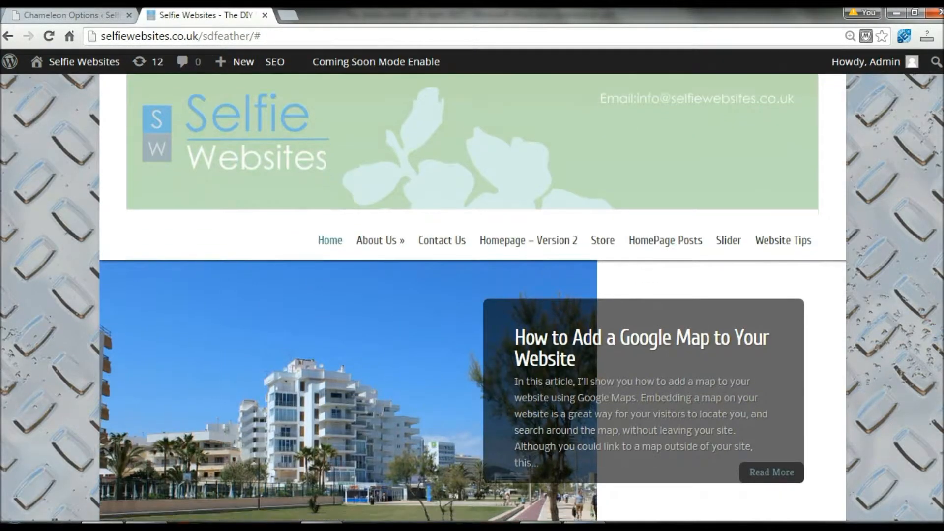
scroll(472, 295, "down", 7)
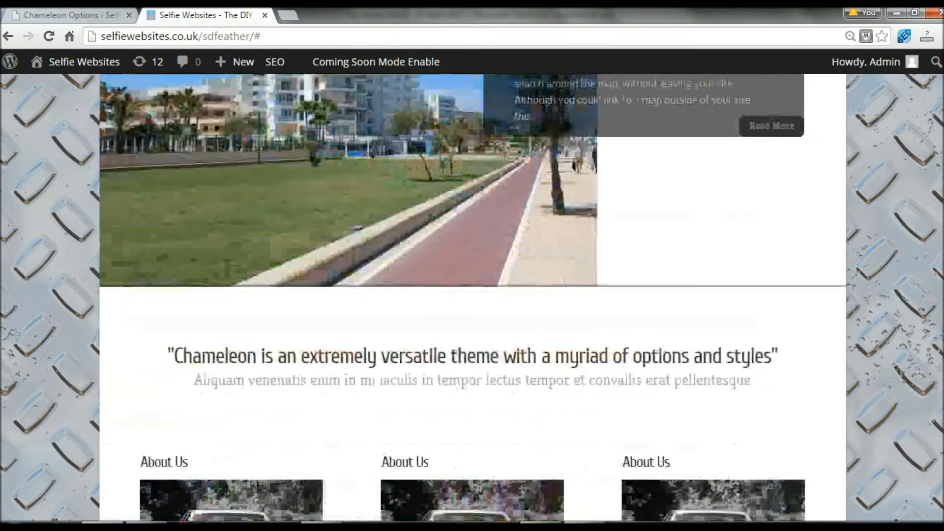
scroll(934, 426, "down", 8)
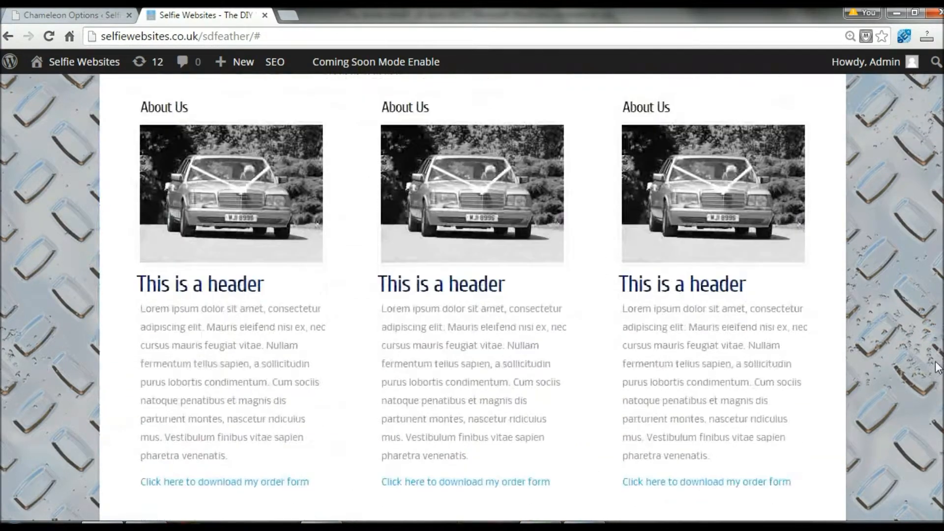
left_click_drag(934, 425, 940, 126)
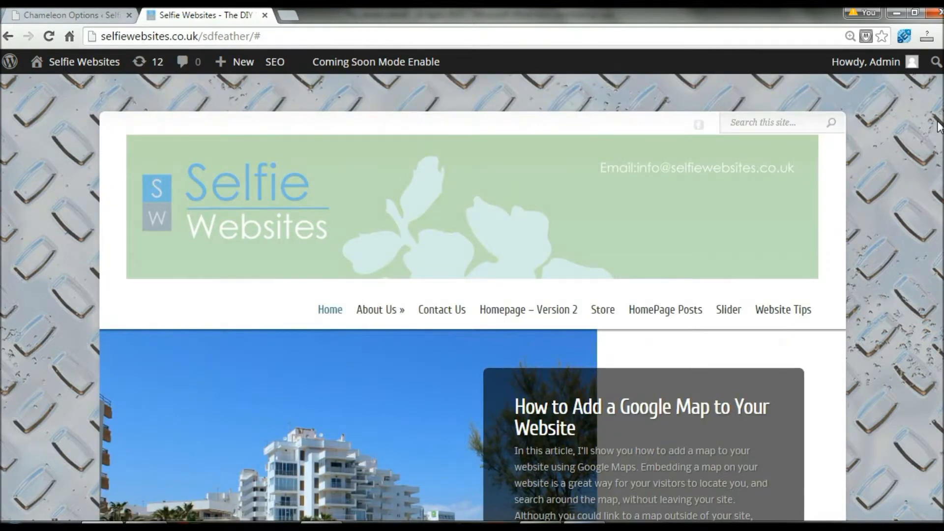
scroll(385, 112, "down", 1)
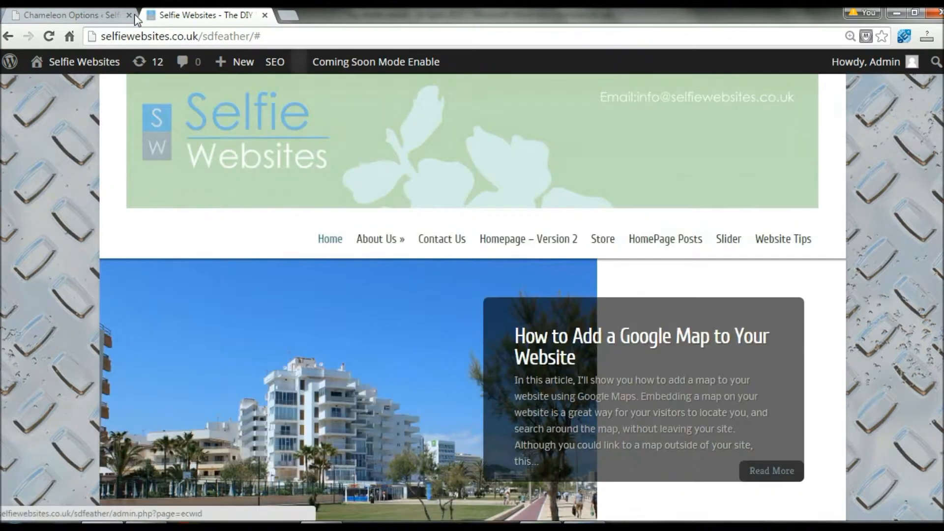
Step: Read the help description for the Display Content Areas setting in the Homepage theme options
left_click(72, 16)
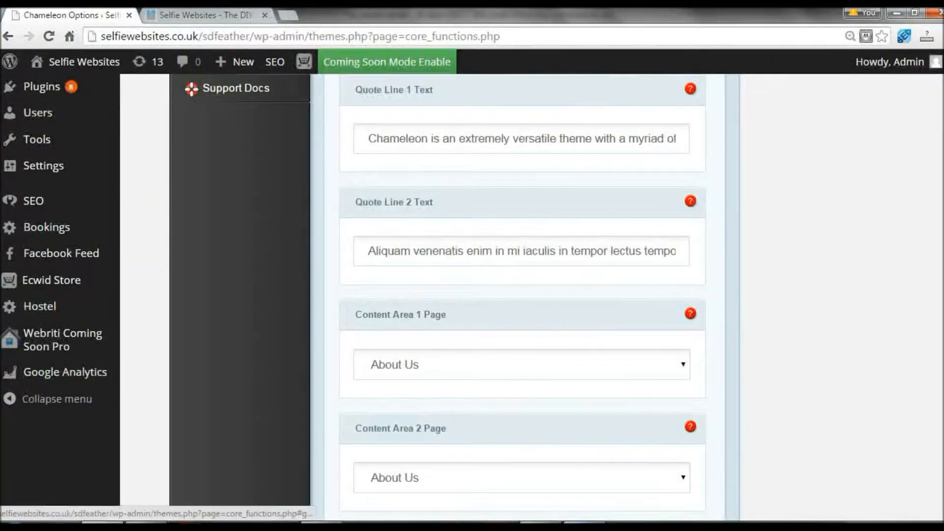
scroll(353, 297, "up", 4)
scroll(472, 295, "up", 2)
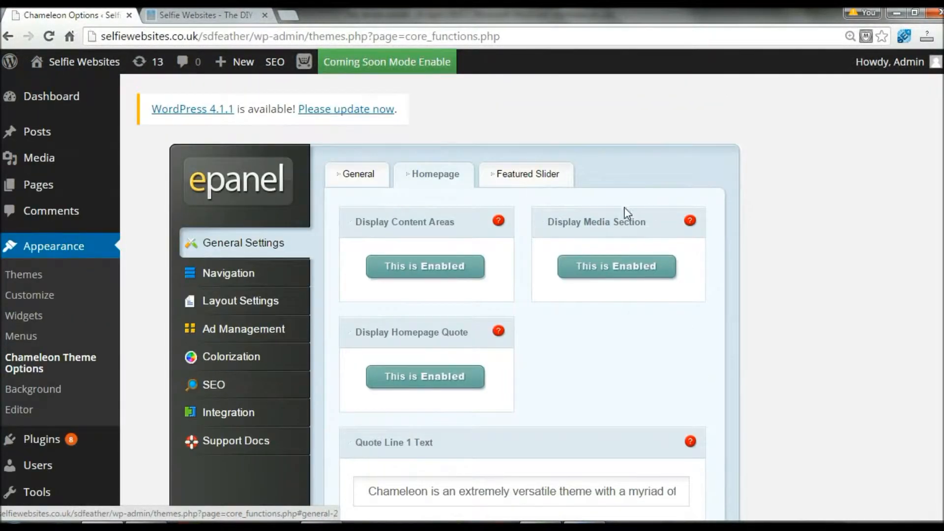
key("ctrl")
key("ctrl")
key("ctrl")
key("ctrl")
key("ctrl")
left_click(498, 221)
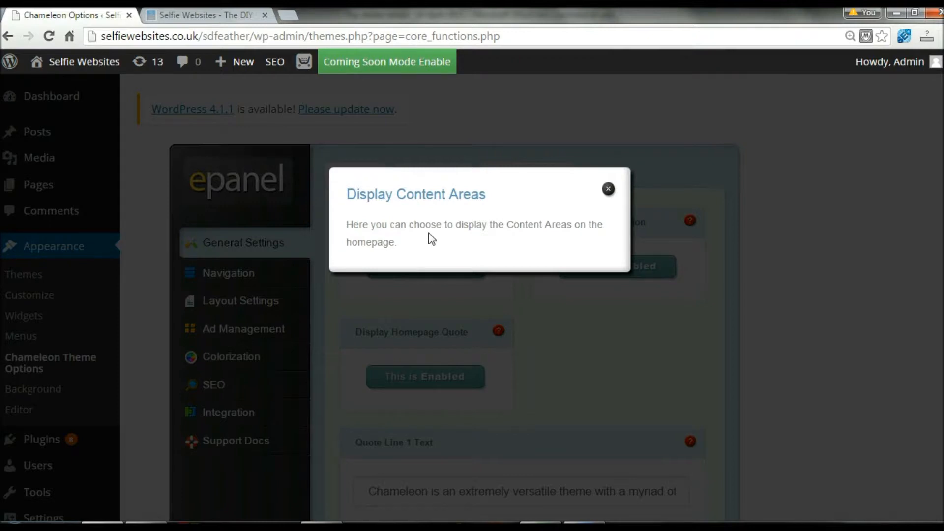
left_click(608, 190)
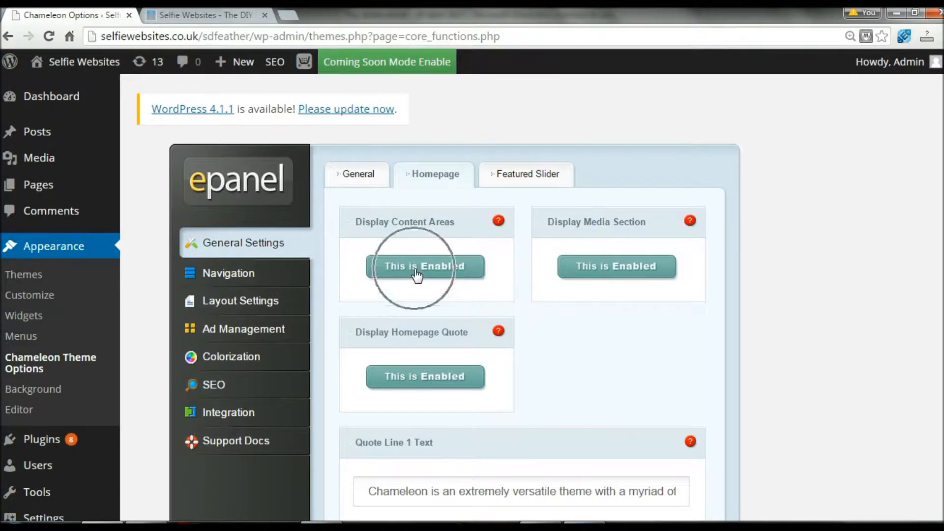
Step: Disable Display Content Areas in the Homepage options and save the theme options
left_click(469, 273)
scroll(469, 273, "down", 15)
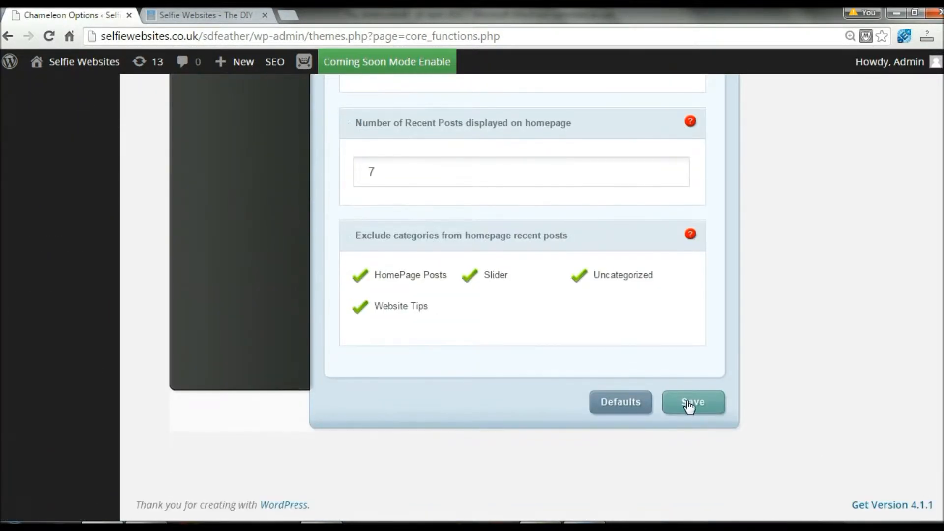
left_click(689, 404)
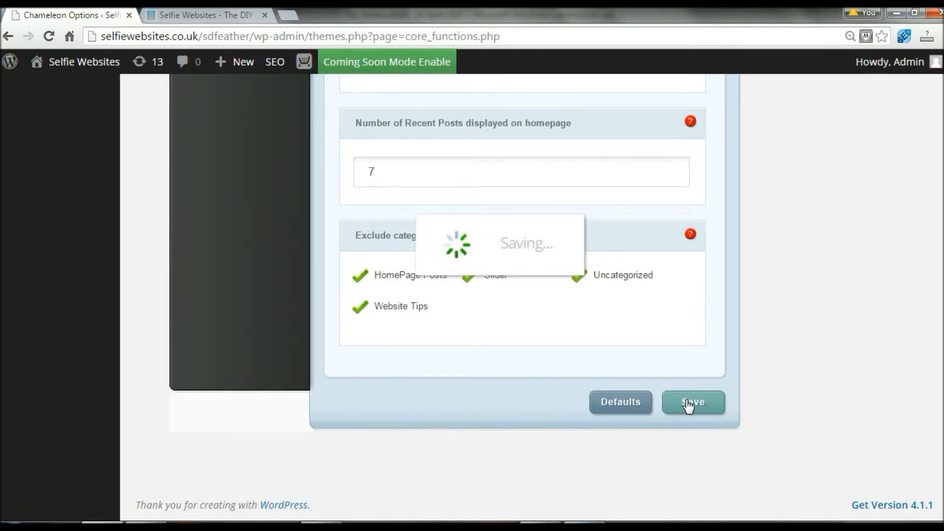
Step: Reload the live homepage and check the area below the slider for the content area change
left_click(217, 16)
left_click(48, 36)
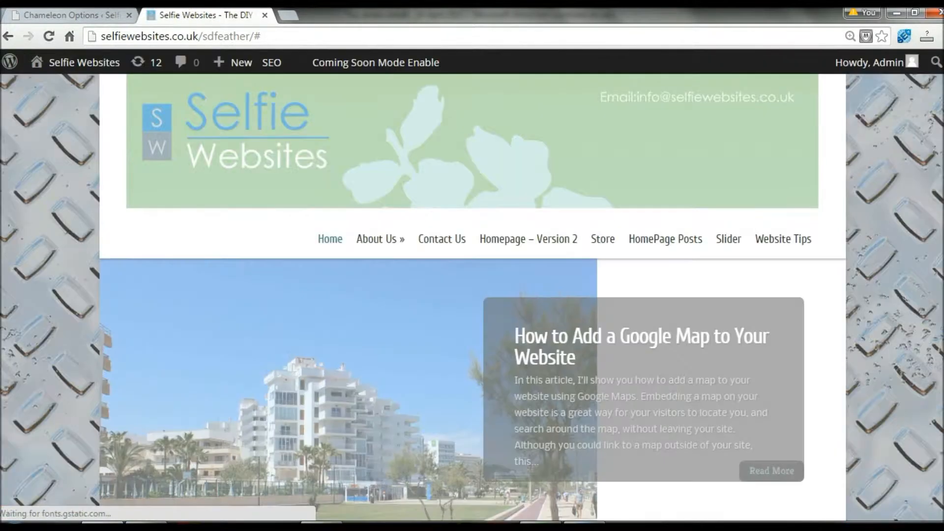
scroll(472, 295, "down", 10)
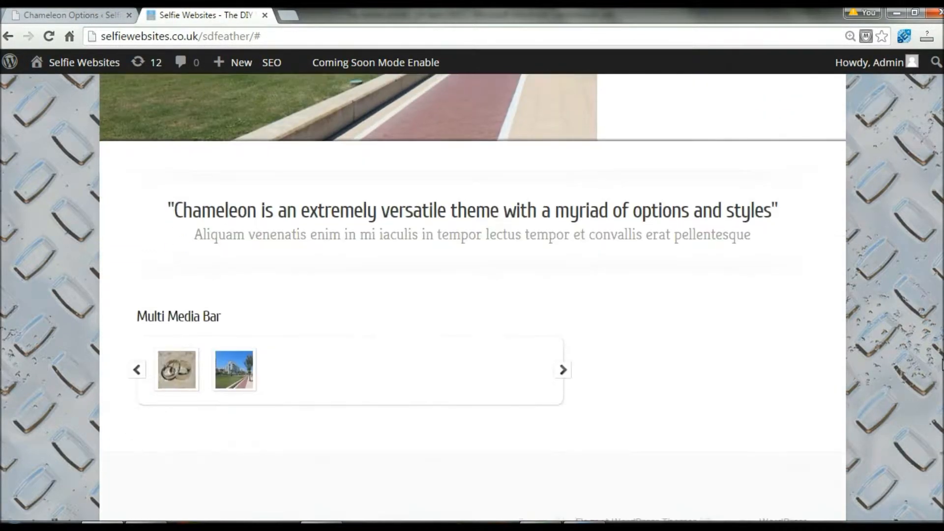
scroll(942, 364, "down", 1)
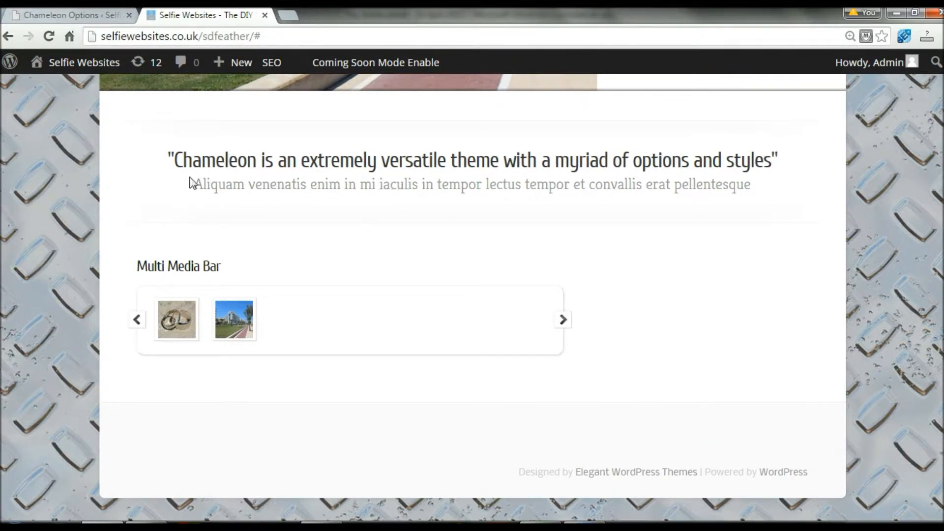
scroll(472, 295, "up", 9)
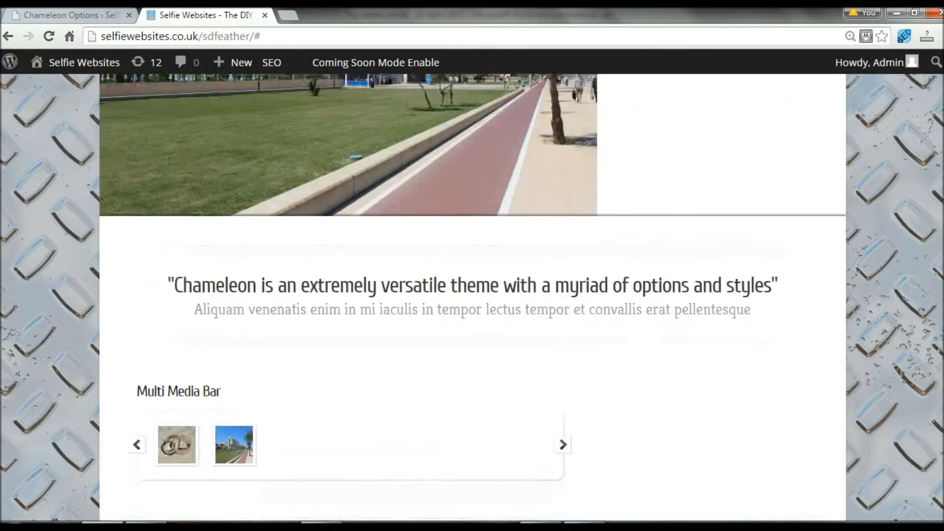
scroll(472, 295, "up", 1)
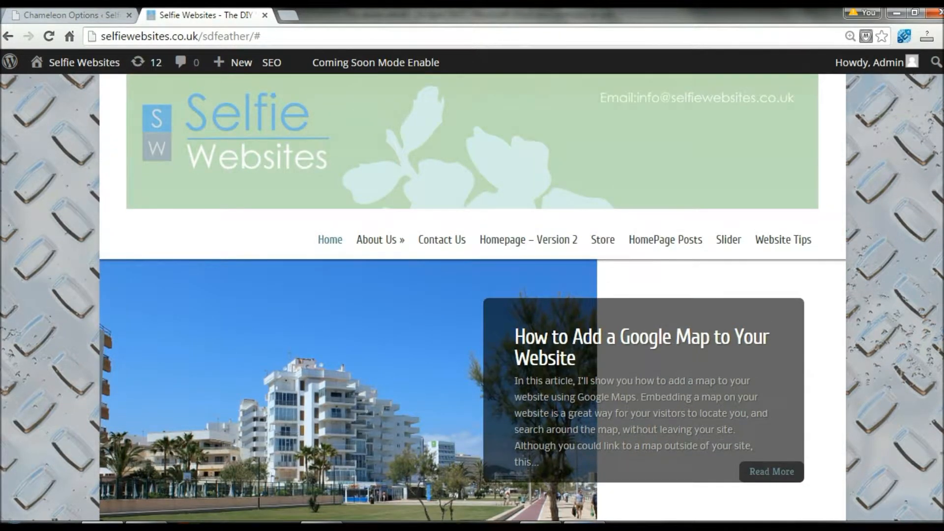
scroll(229, 93, "up", 1)
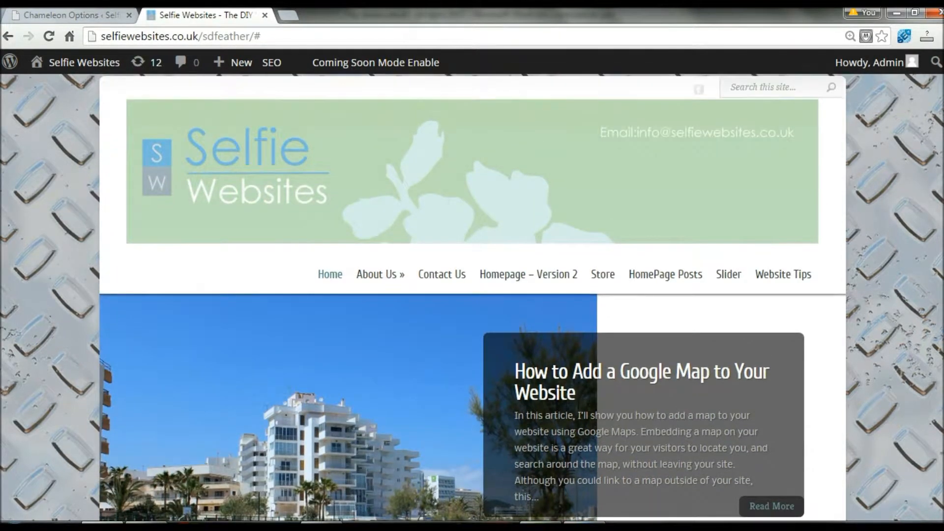
Step: Enable Display Content Areas again in the Homepage theme options
left_click(71, 19)
scroll(472, 295, "up", 10)
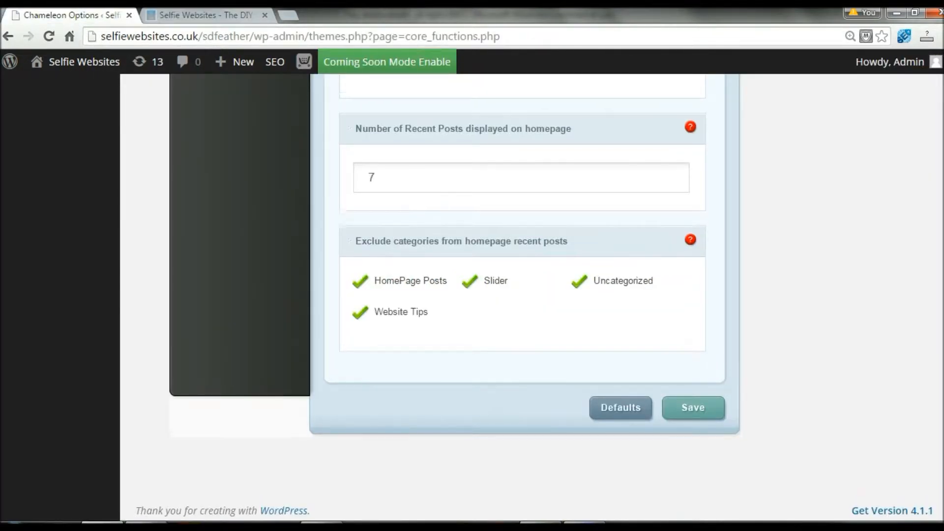
scroll(512, 153, "up", 1)
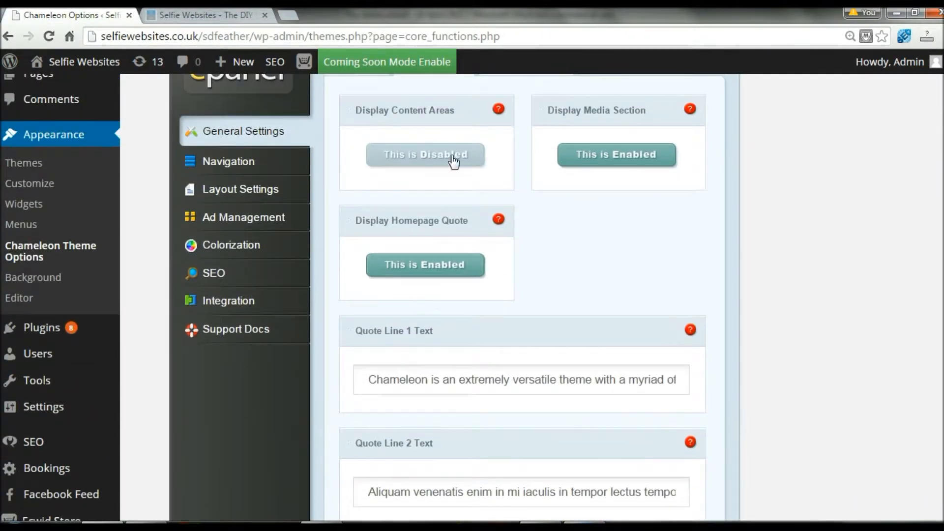
left_click(423, 162)
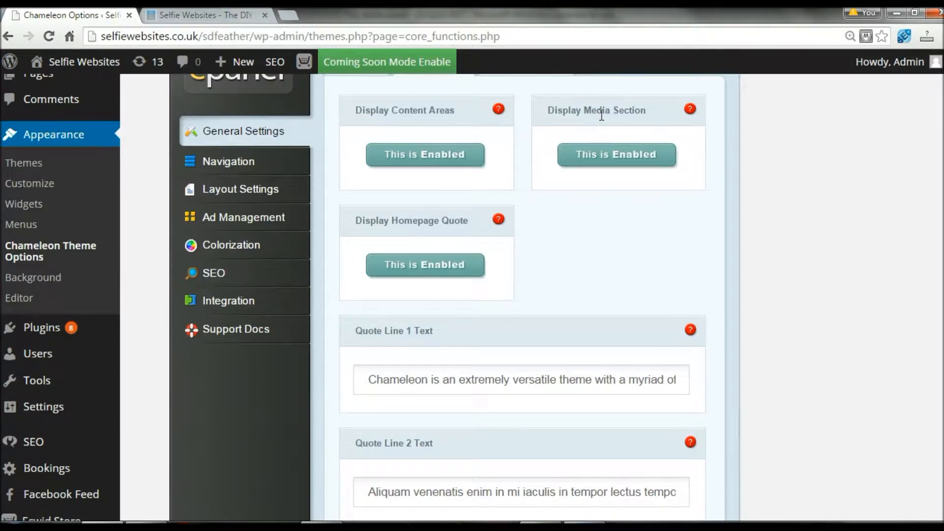
Step: Find the Multi Media Bar below the quote on the live homepage to see what Display Media Section controls
left_click(606, 156)
left_click(202, 15)
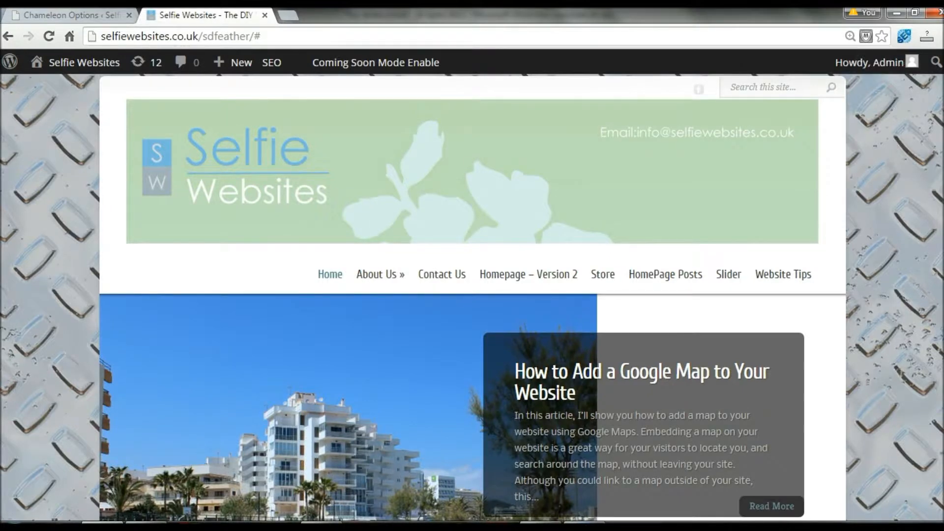
scroll(472, 295, "down", 8)
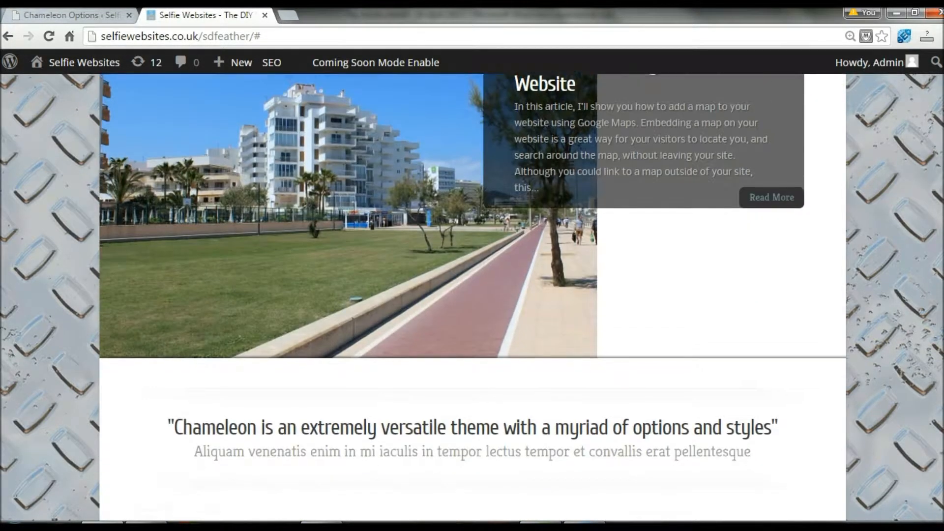
scroll(238, 256, "down", 4)
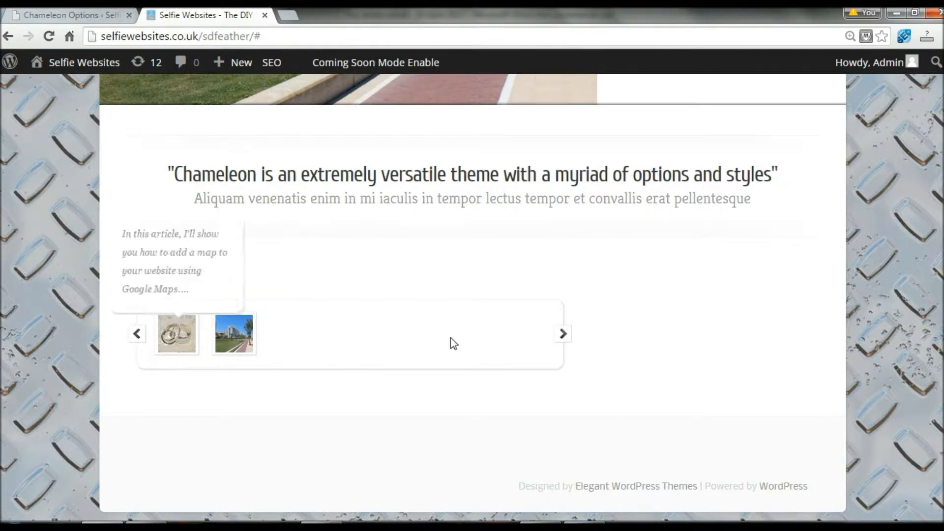
Step: Disable Display Media Section in the Homepage theme options and save the options
left_click(74, 15)
scroll(935, 197, "up", 1)
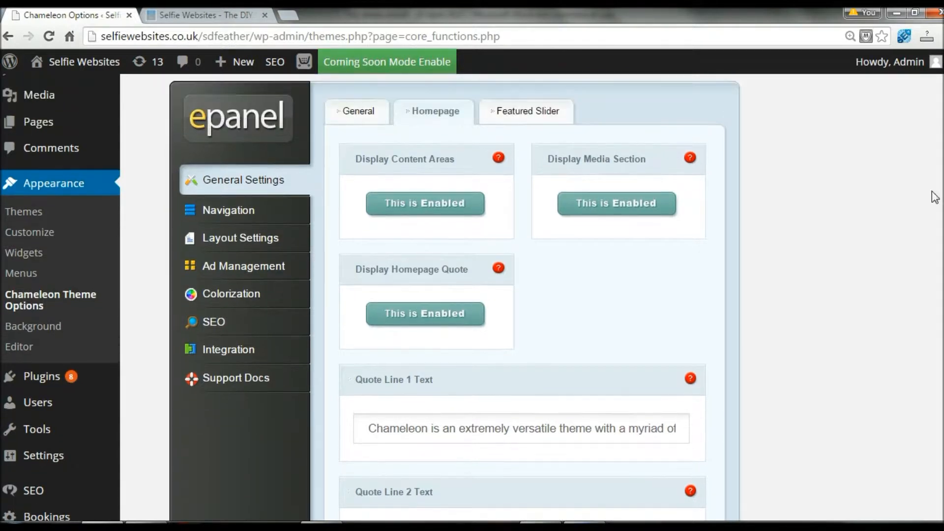
left_click(623, 210)
left_click(623, 210)
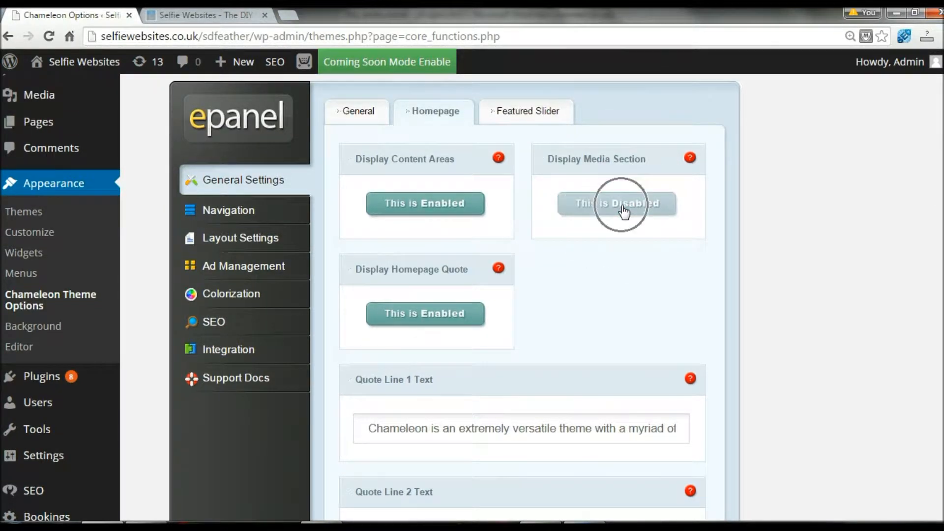
scroll(522, 295, "down", 10)
scroll(765, 444, "down", 2)
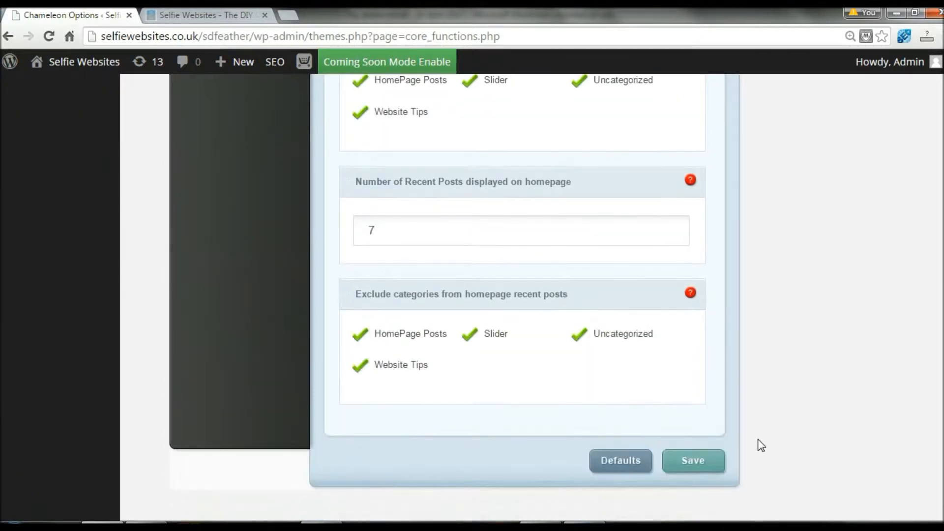
left_click(706, 464)
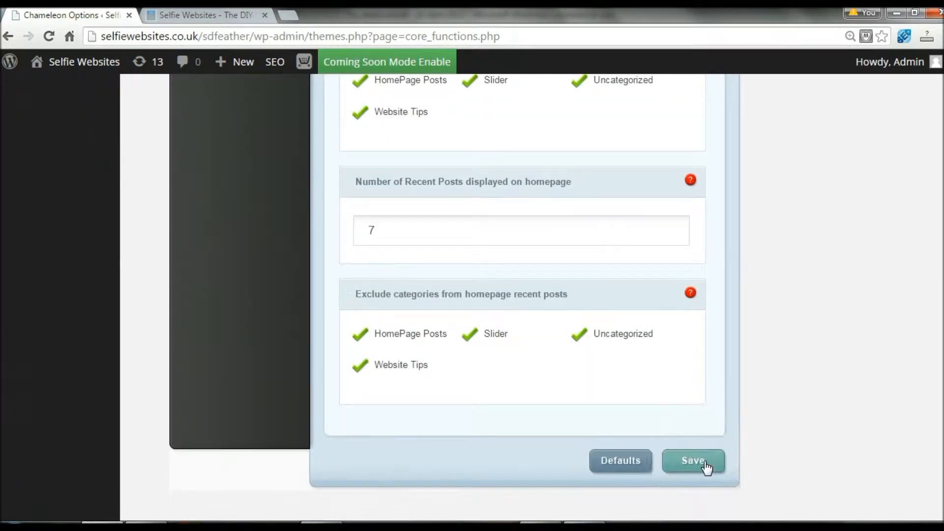
Step: Reload the live homepage and check the content areas and the media bar down to the footer
left_click(178, 15)
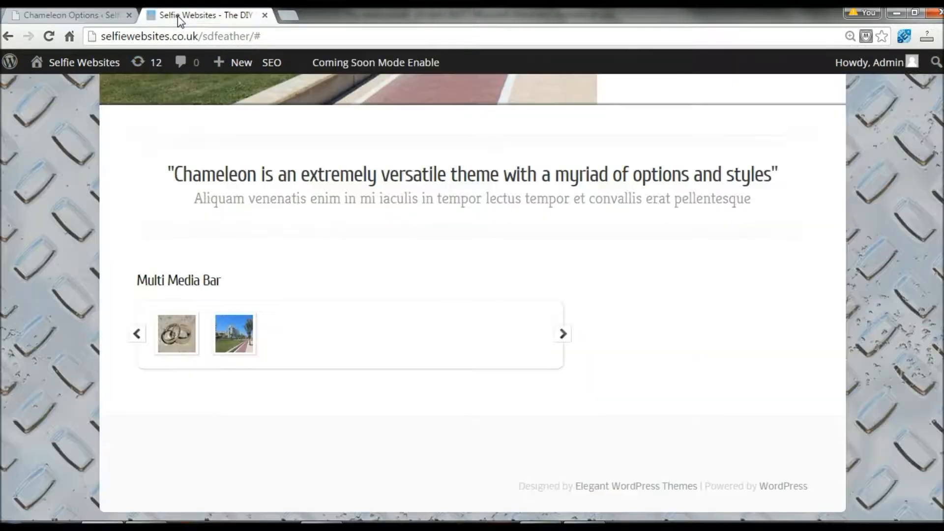
left_click(48, 37)
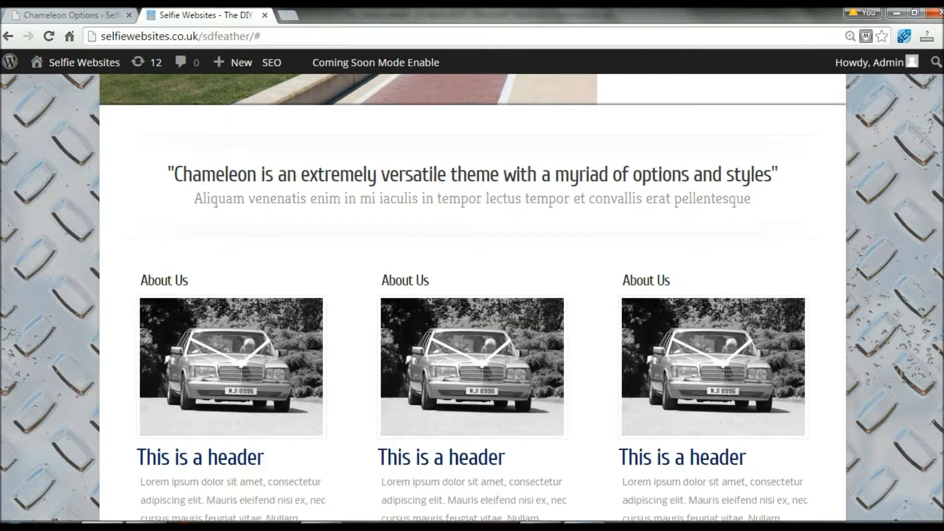
scroll(280, 358, "down", 8)
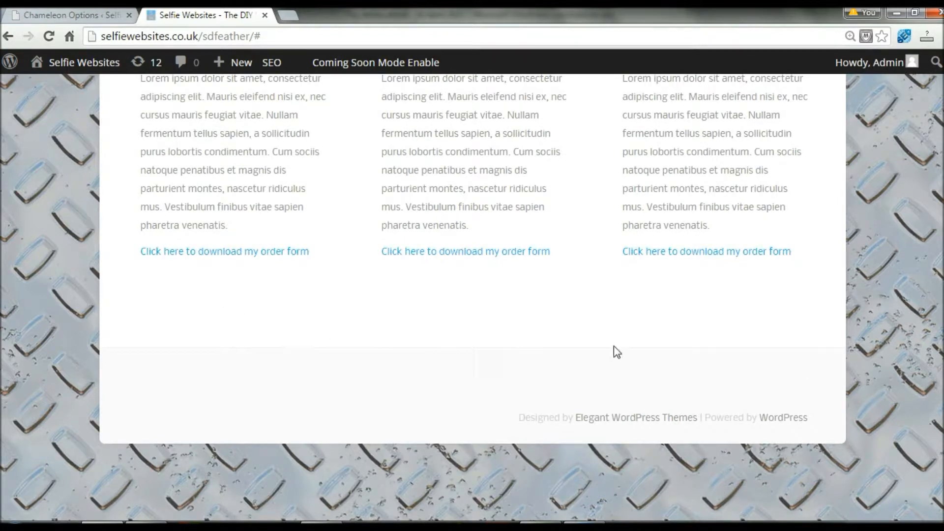
scroll(472, 298, "up", 18)
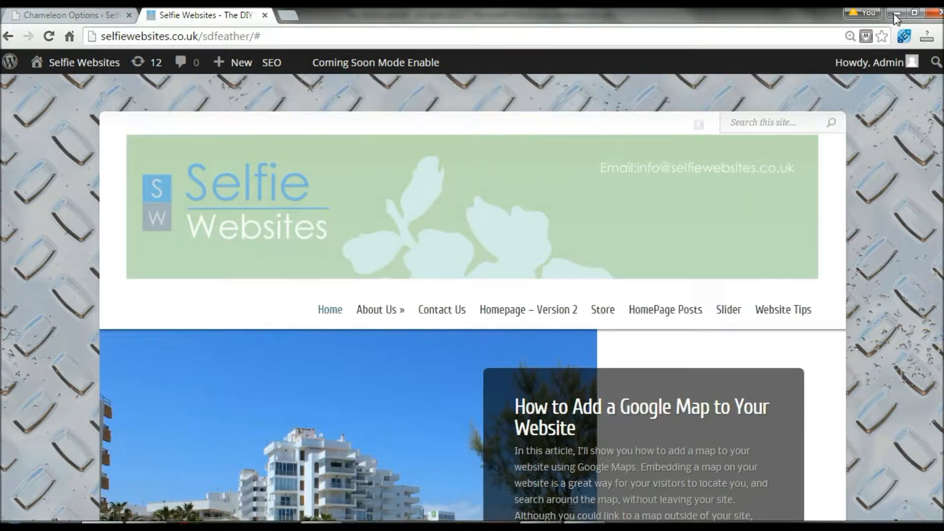
Step: Locate the Display Homepage Quote setting and examine the two matching quote lines below the slider on the live homepage
left_click(84, 18)
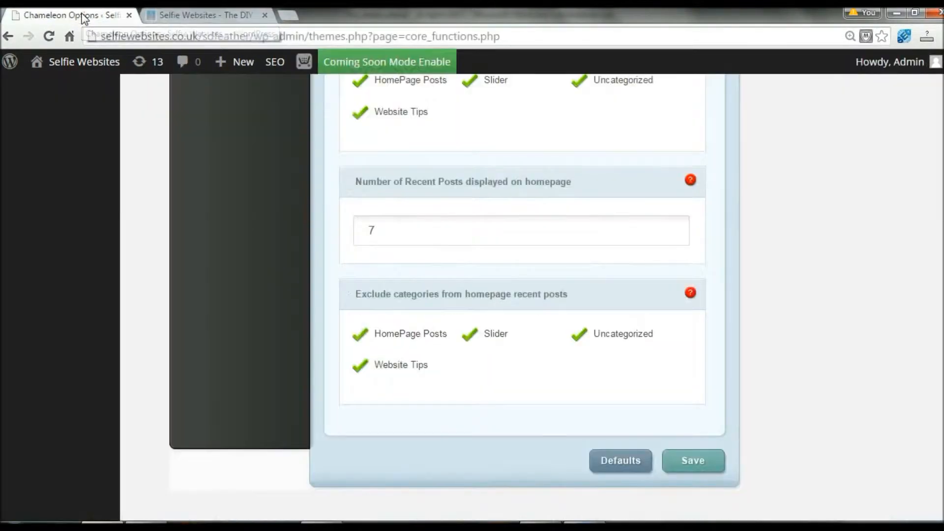
scroll(472, 295, "up", 15)
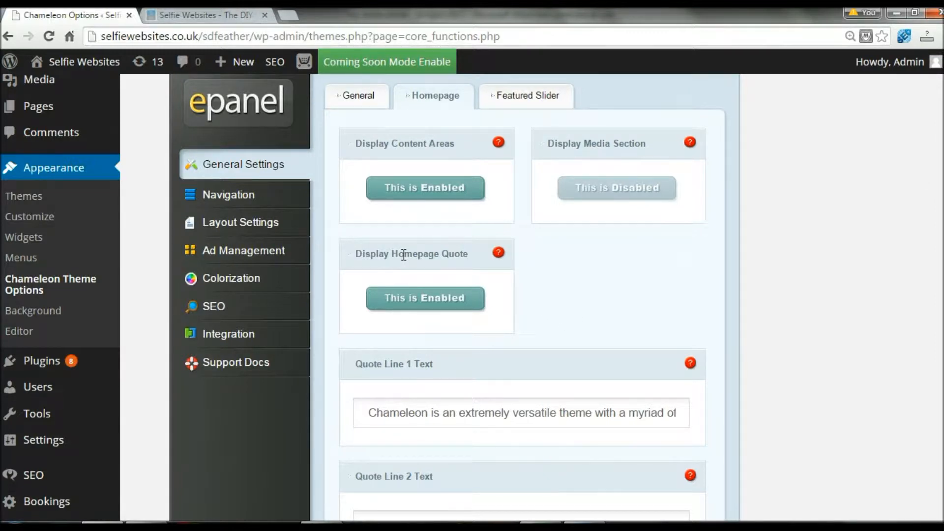
left_click(208, 14)
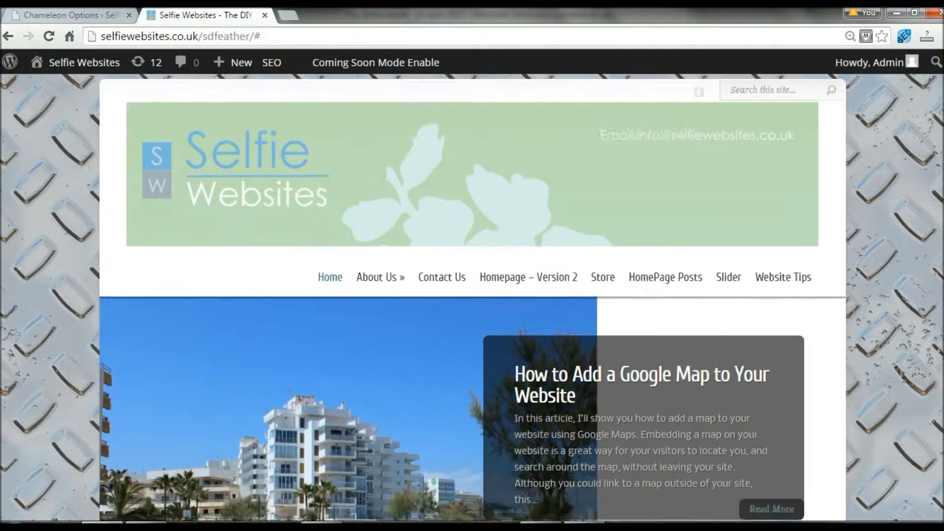
scroll(174, 330, "down", 8)
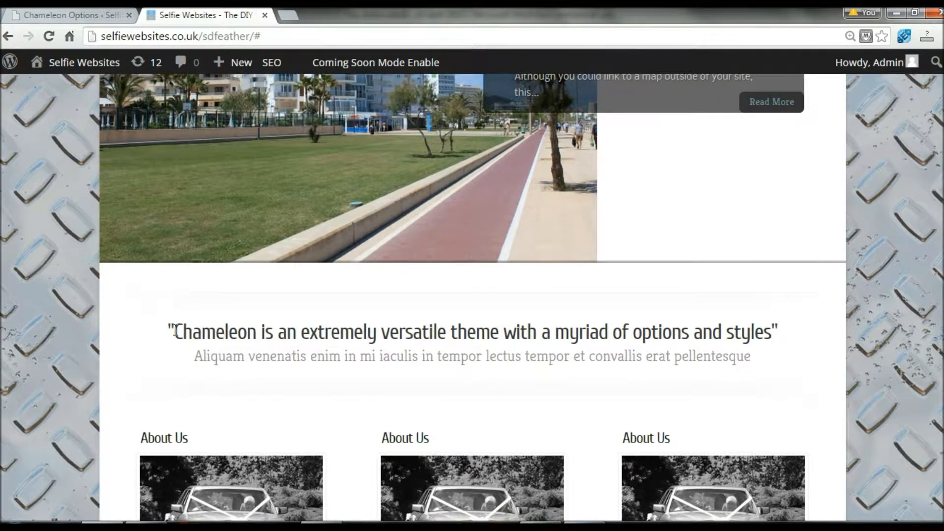
left_click_drag(175, 330, 769, 335)
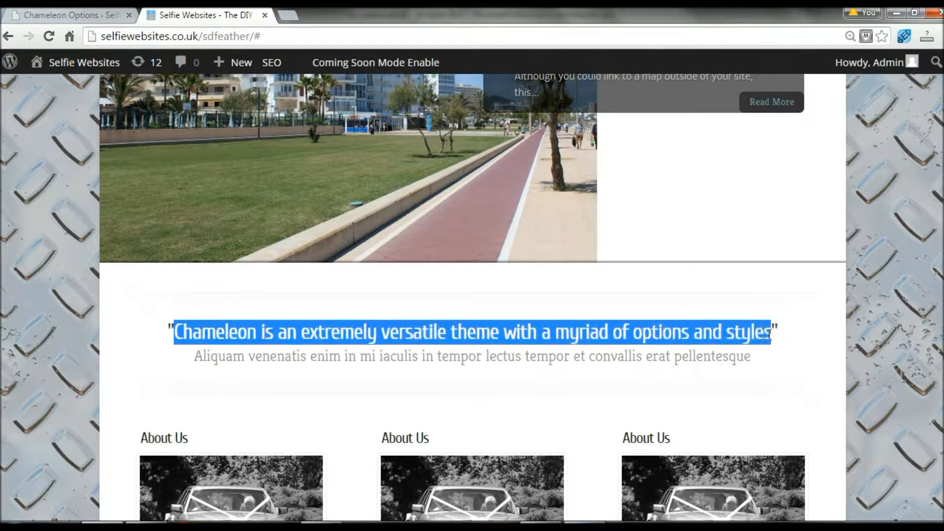
left_click(281, 333)
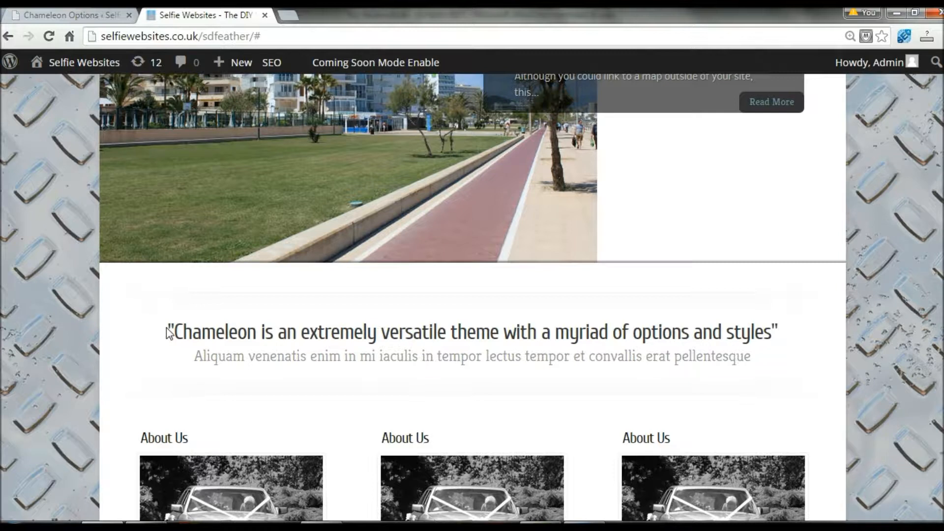
left_click_drag(168, 328, 812, 334)
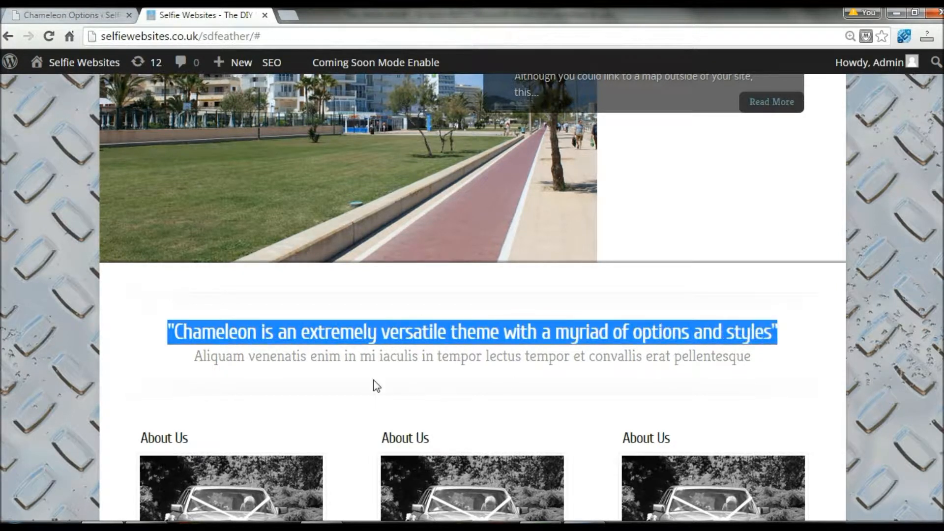
left_click_drag(194, 355, 756, 365)
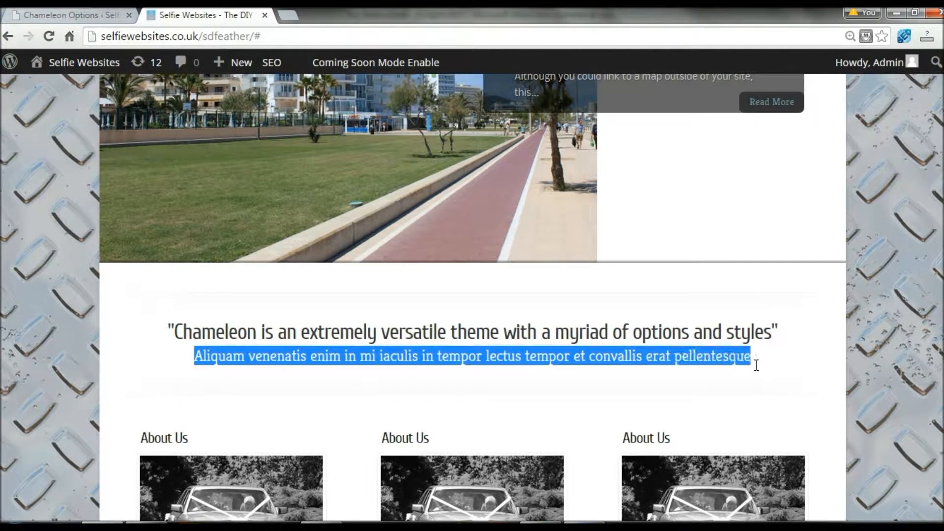
Step: Disable Display Homepage Quote in the Homepage theme options and save the options
left_click(82, 12)
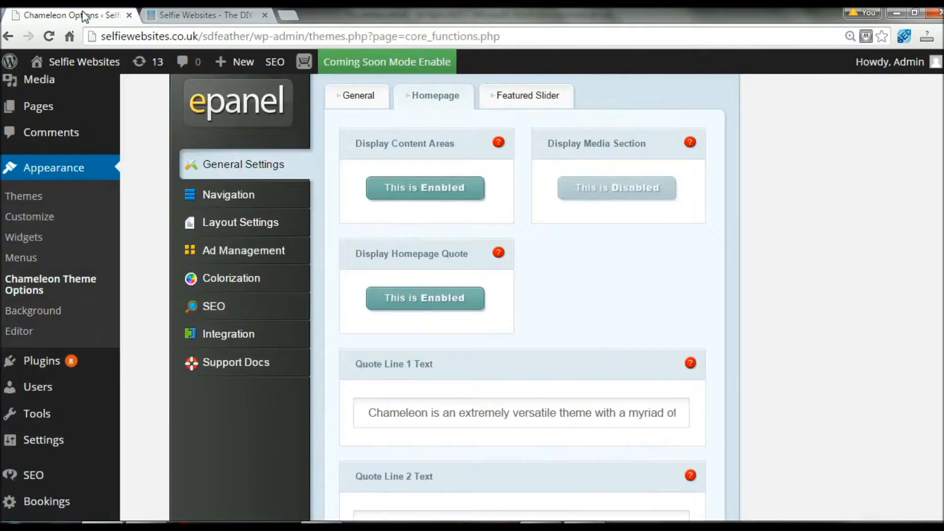
left_click(430, 303)
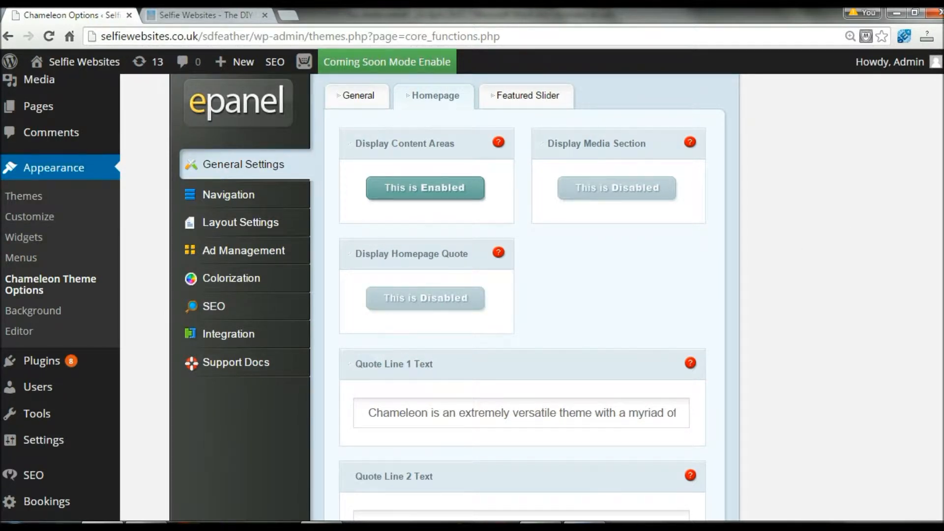
scroll(429, 303, "down", 10)
left_click(708, 406)
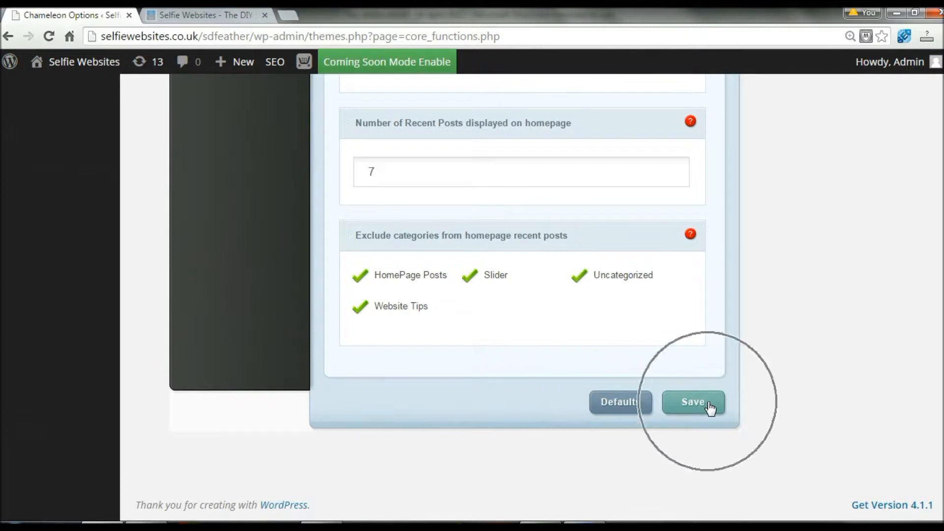
Step: Reload the live homepage and check the area between the slider and the About Us columns for the quote
left_click(200, 15)
left_click(51, 37)
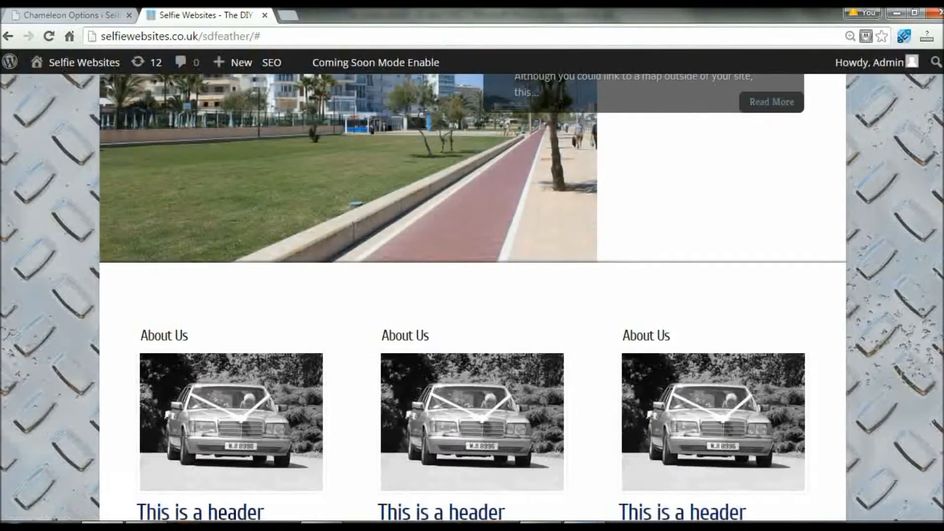
scroll(377, 288, "up", 6)
scroll(377, 288, "down", 5)
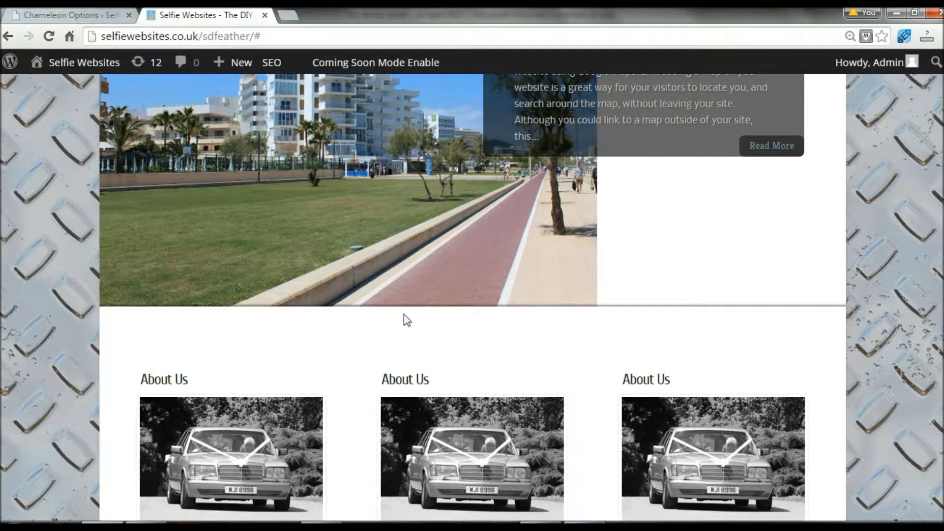
Step: Enable Display Homepage Quote again in the Homepage theme options and save the options
left_click(91, 18)
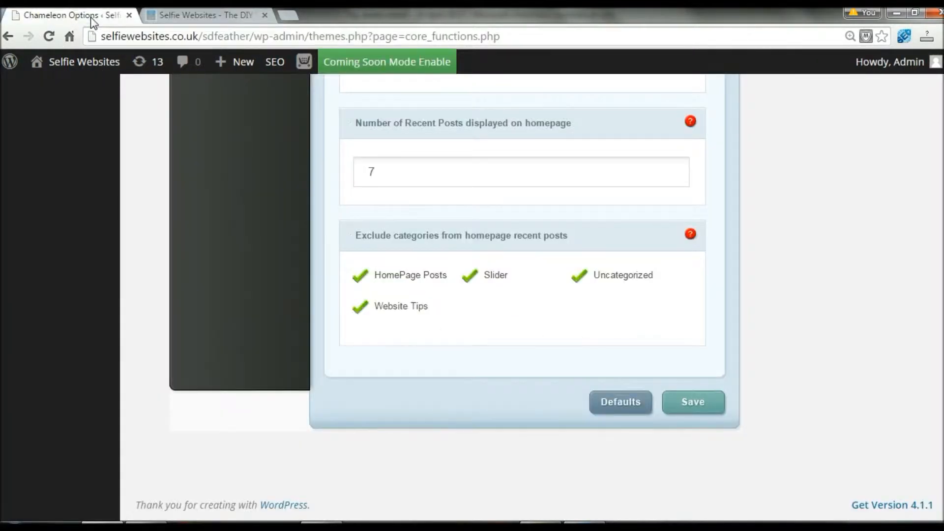
scroll(859, 170, "up", 15)
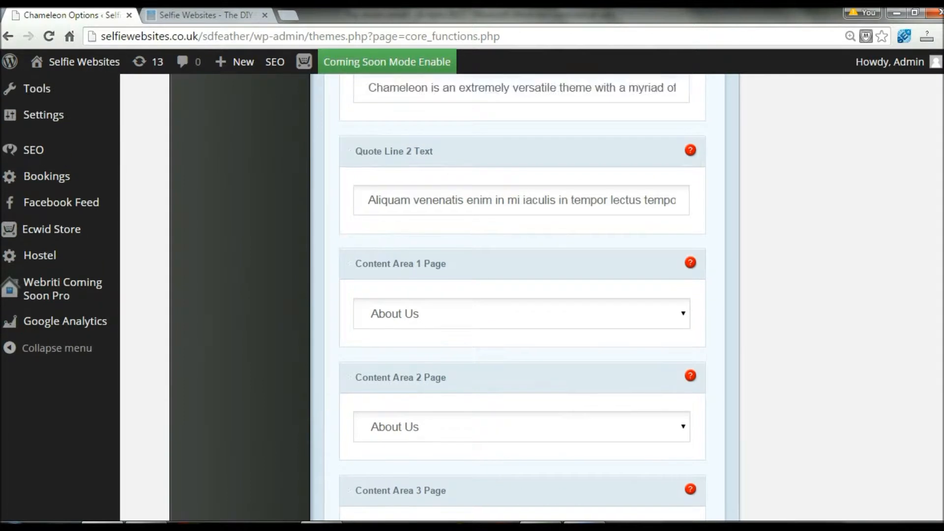
left_click(407, 230)
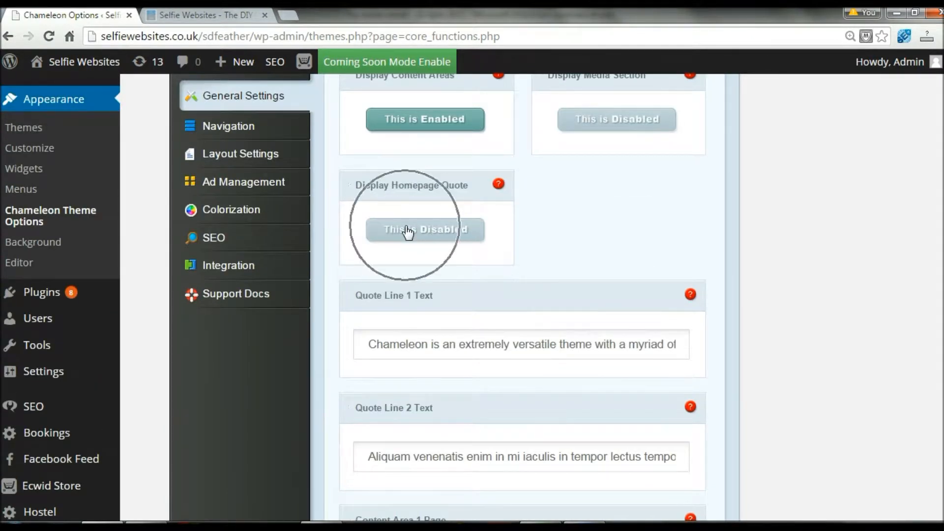
scroll(703, 407, "down", 15)
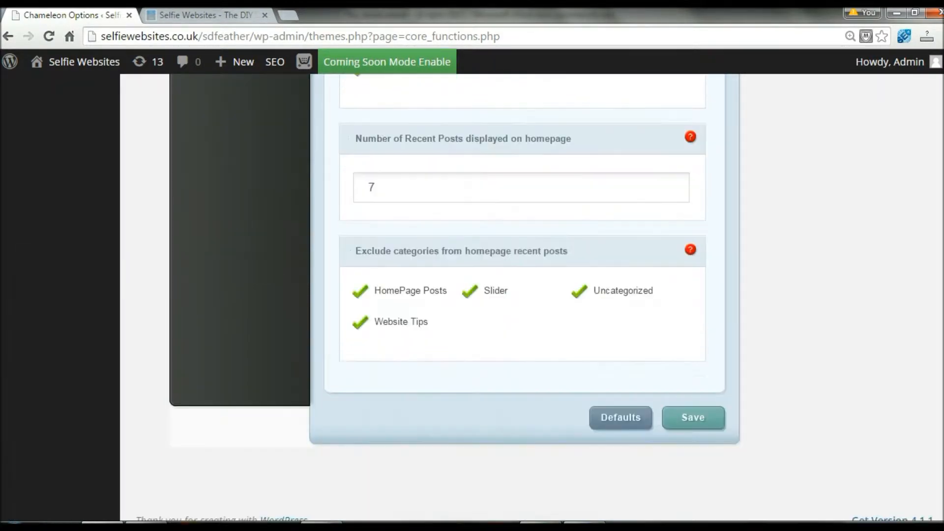
left_click(703, 405)
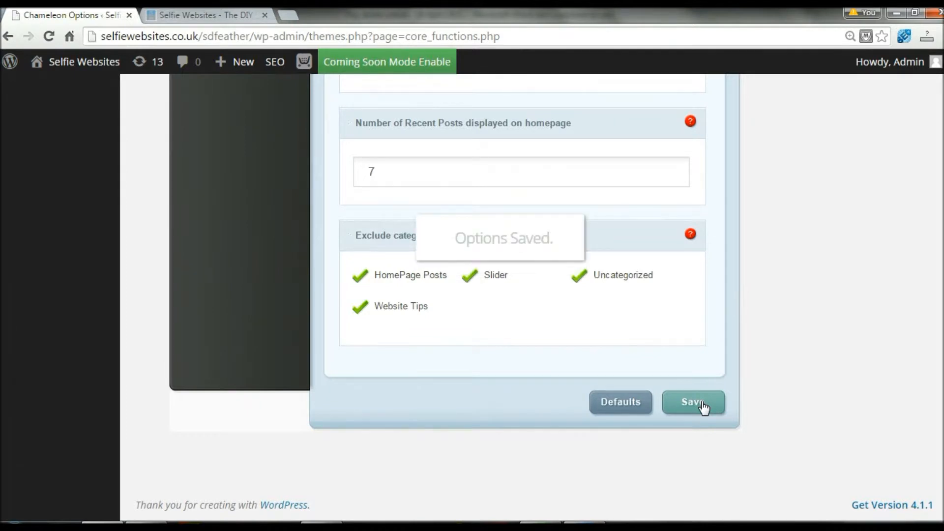
Step: Reload the live homepage, check both quote lines below the slider, and return to the theme options
left_click(212, 15)
left_click(48, 37)
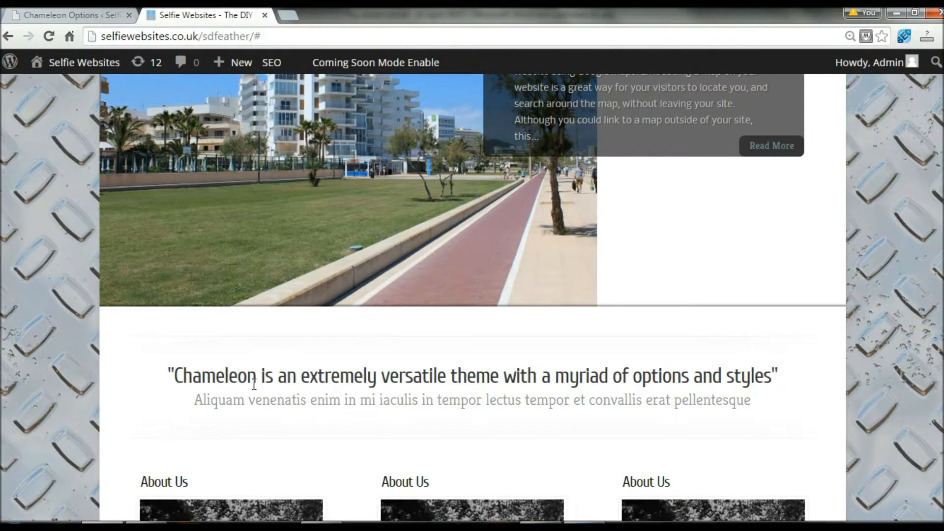
left_click_drag(200, 398, 751, 402)
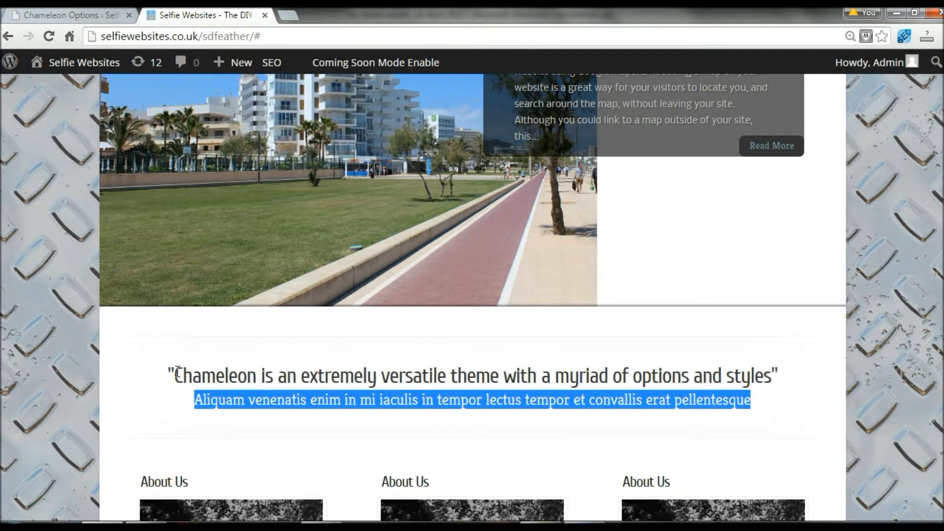
left_click(93, 15)
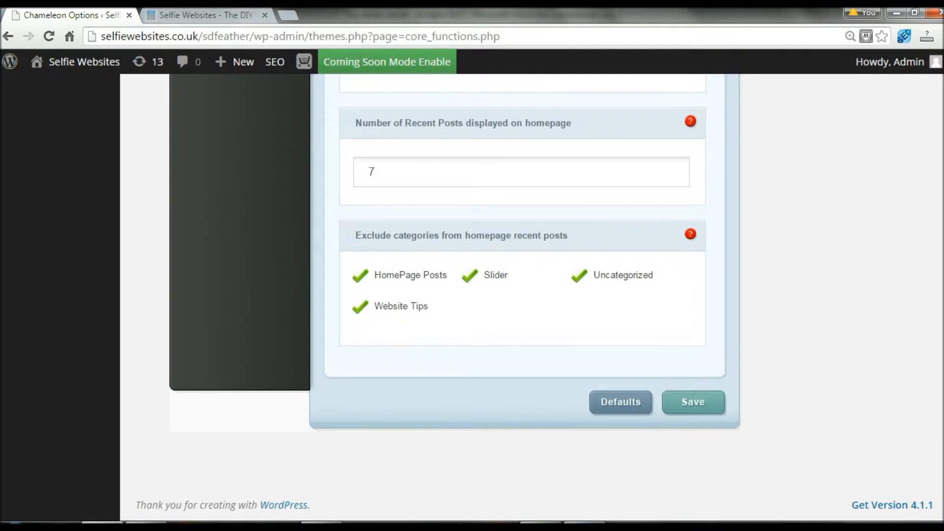
Step: Find the Quote Line 1 Text setting in the theme options and compare it with the first quote line on the live homepage
scroll(630, 182, "up", 15)
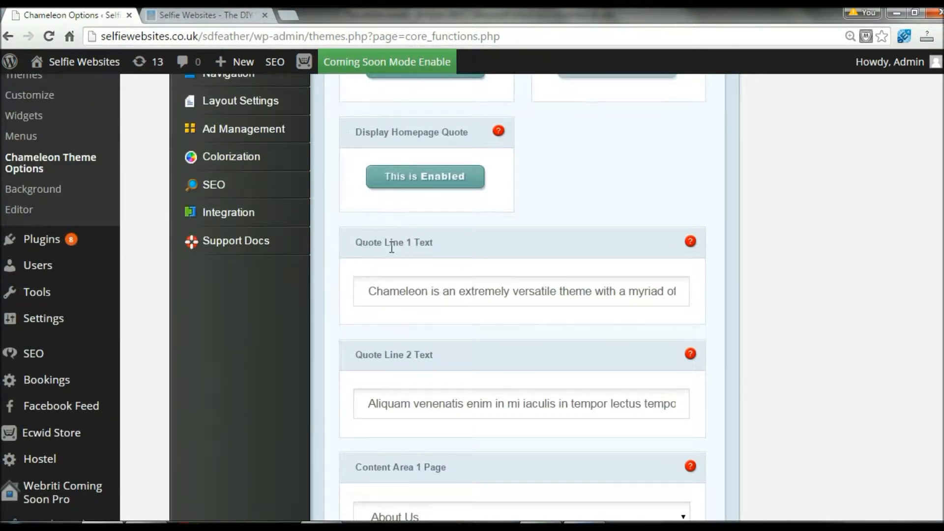
left_click(193, 15)
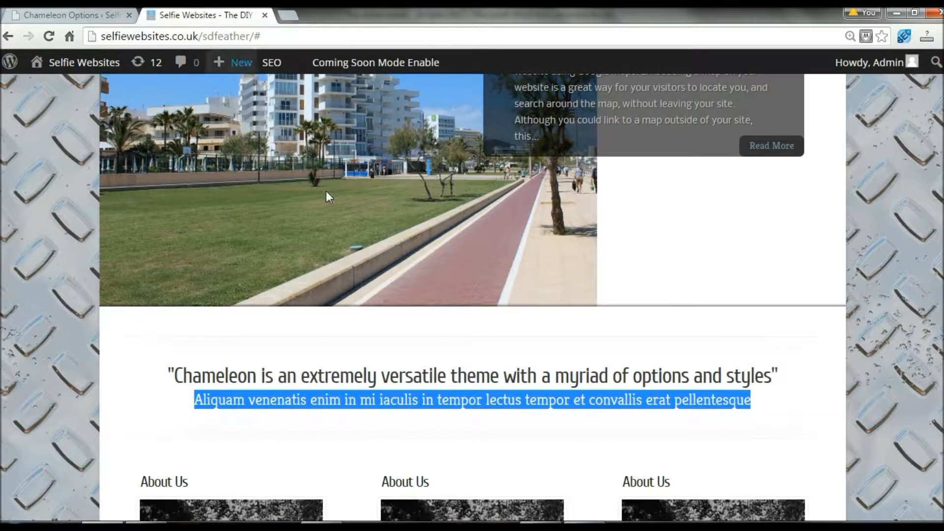
left_click_drag(191, 371, 787, 381)
left_click(78, 16)
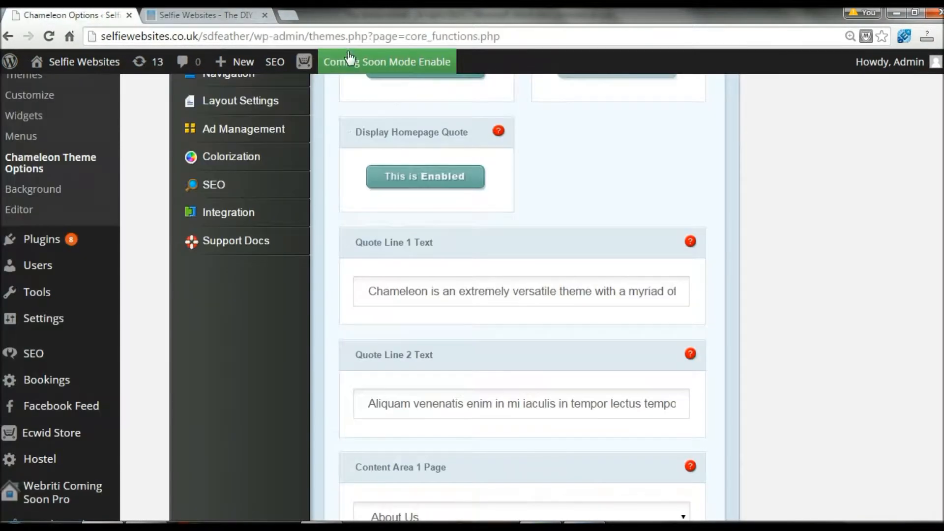
Step: Replace the Quote Line 1 Text with "Welcome to Selfie Websites"
left_click(415, 293)
double_click(415, 293)
key("ctrl+a")
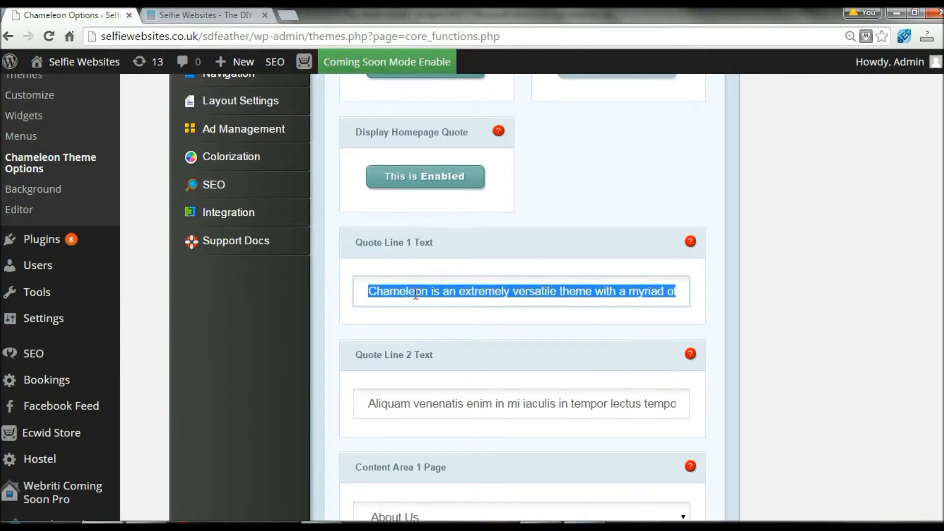
type("Welco,e me to Selfie")
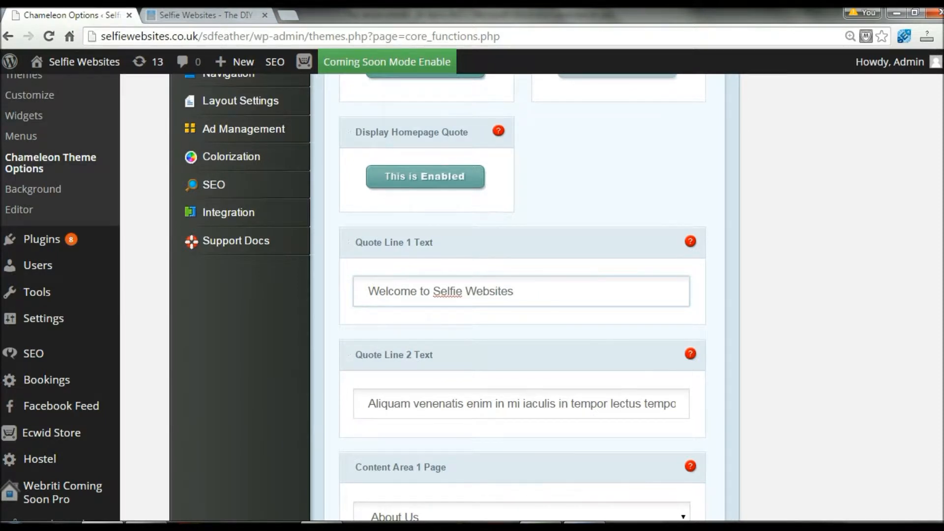
Step: Replace the Quote Line 2 Text with "Helping small business owners take control of their websites" and save the options
scroll(544, 360, "down", 2)
triple_click(536, 303)
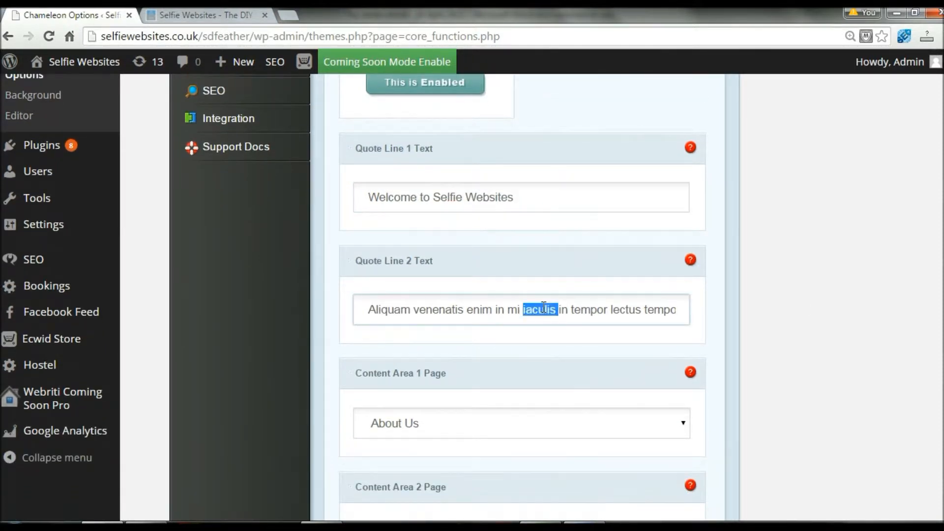
key("BackSpace")
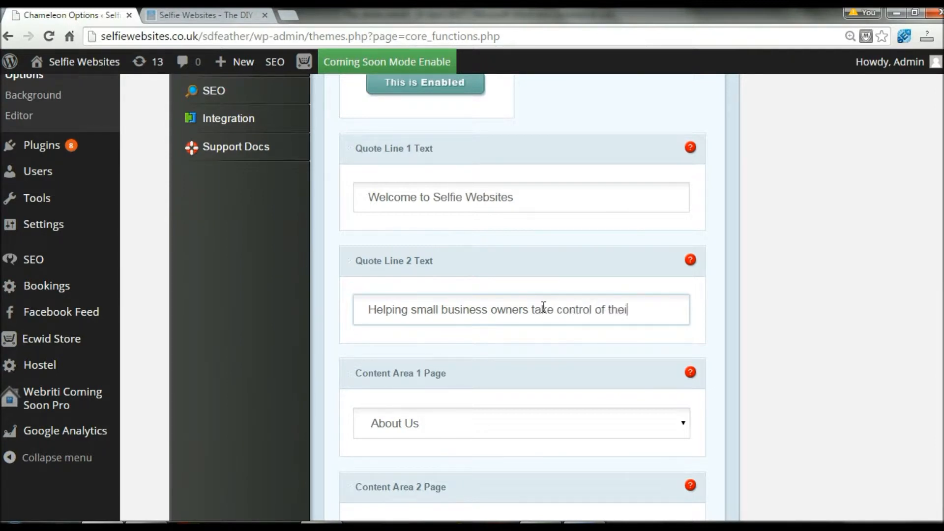
type("ites")
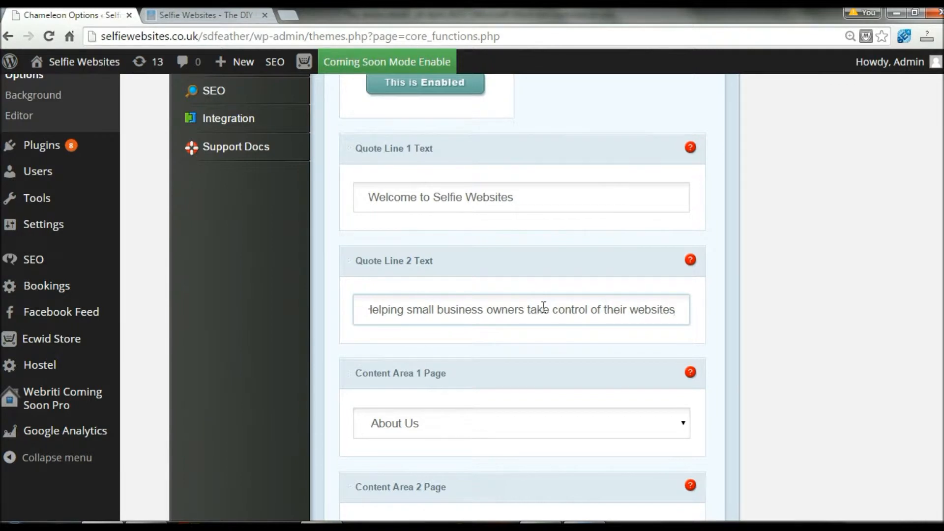
scroll(726, 477, "down", 10)
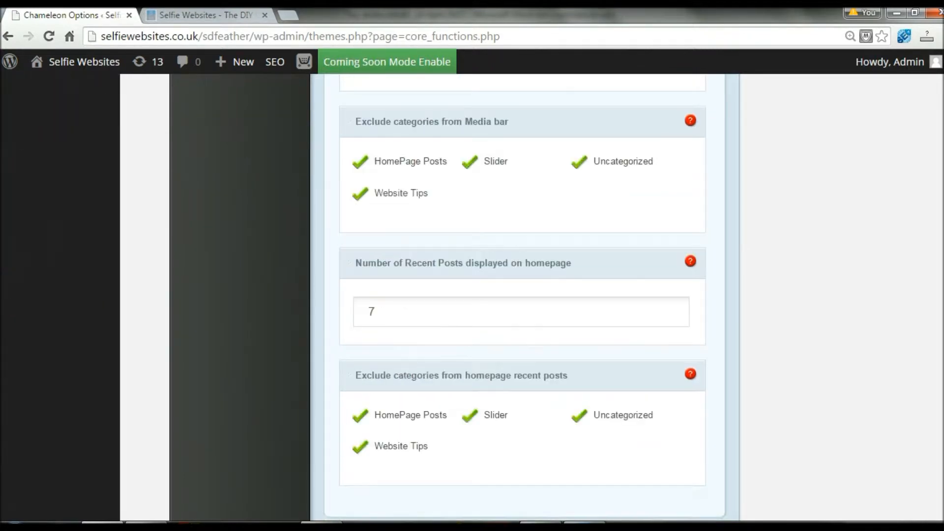
left_click(702, 444)
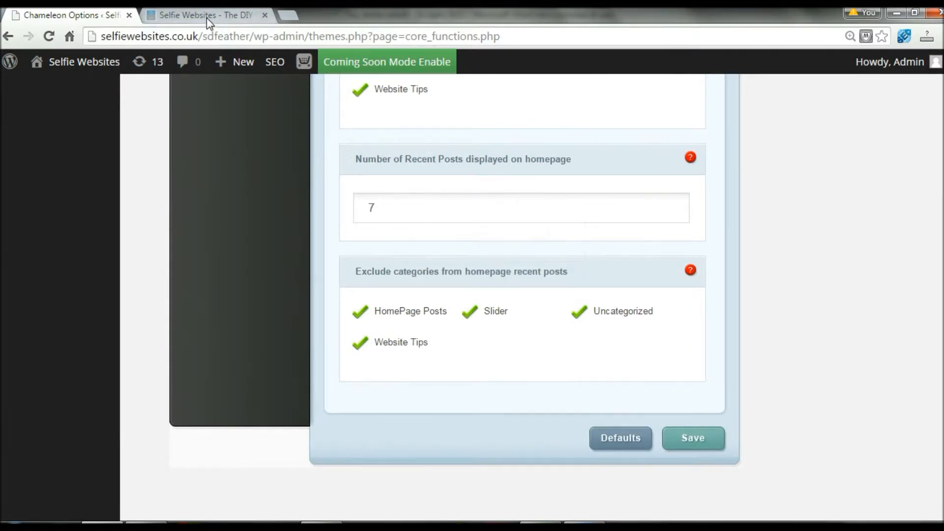
Step: Reload the live homepage and check the wording of both quote lines below the slider
left_click(206, 17)
left_click(48, 37)
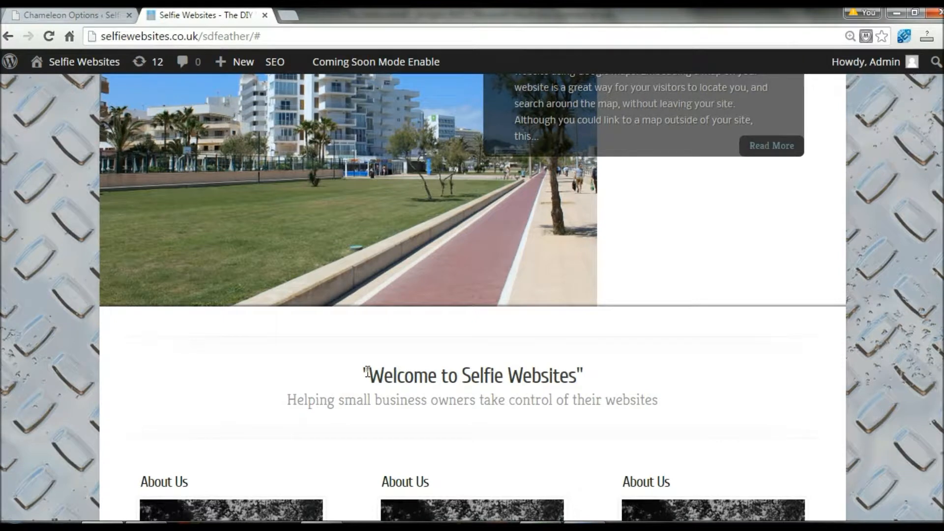
left_click_drag(368, 372, 576, 376)
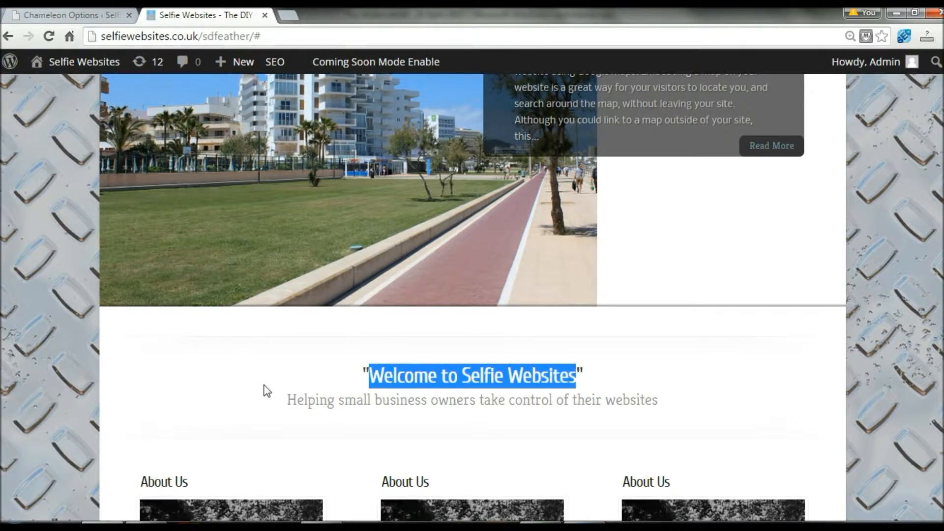
left_click(306, 396)
left_click_drag(287, 397, 670, 399)
left_click(737, 419)
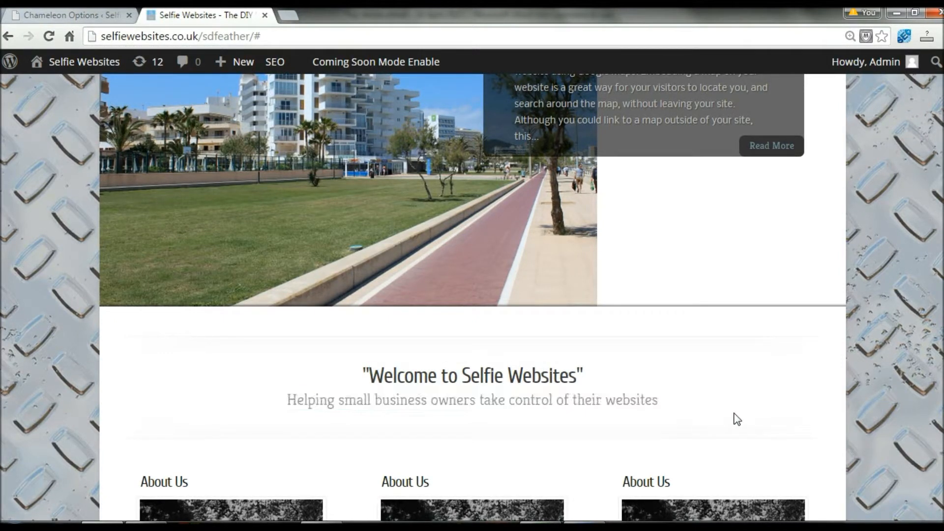
Step: Review the live homepage layout from the header and slider through the quote to the About Us columns
scroll(736, 419, "down", 1)
scroll(282, 355, "down", 2)
scroll(282, 354, "up", 5)
scroll(235, 241, "up", 2)
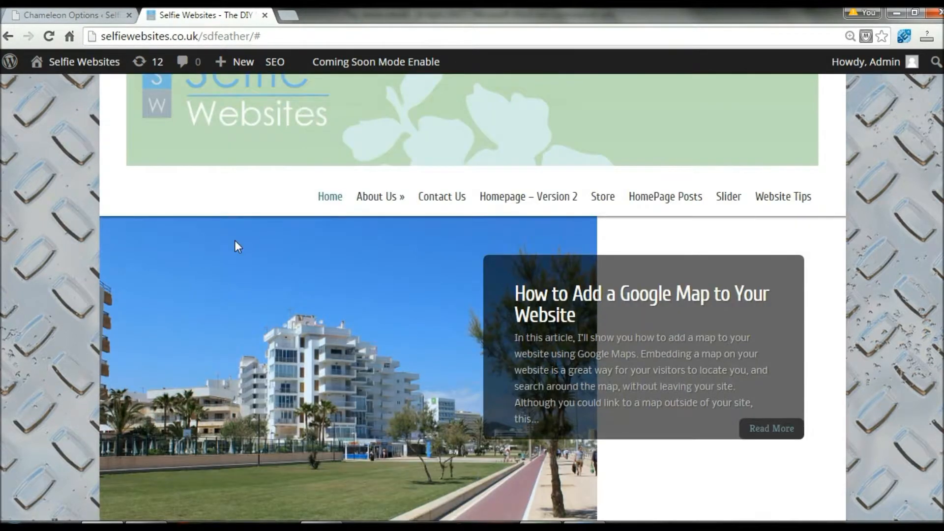
scroll(218, 302, "down", 6)
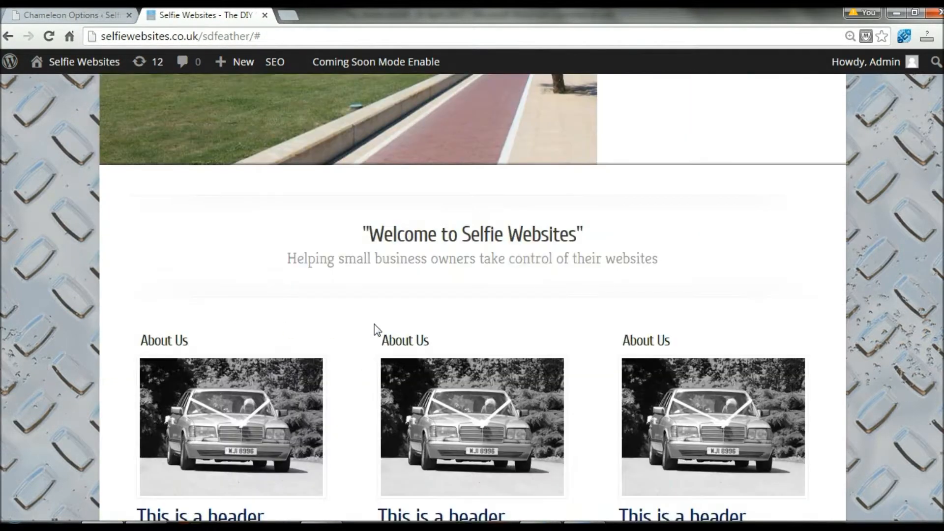
scroll(173, 320, "down", 2)
scroll(635, 245, "up", 3)
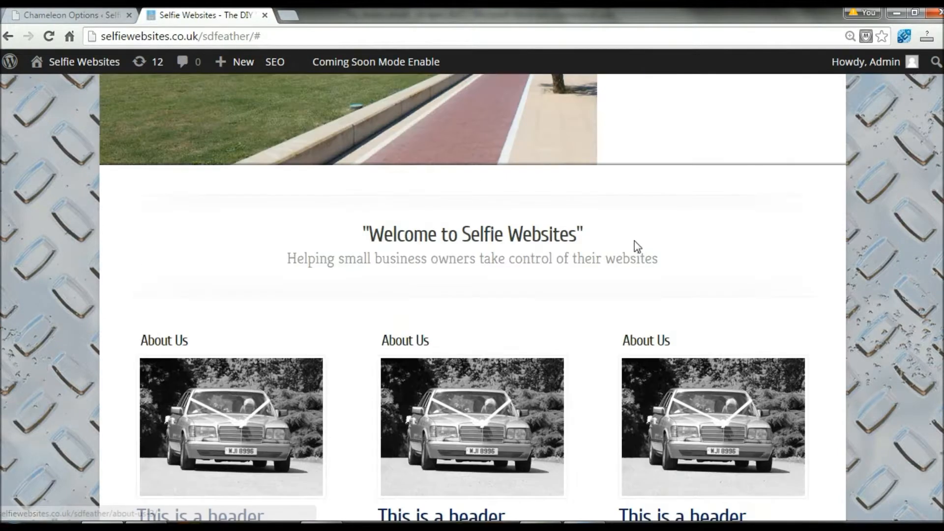
Step: Return to the theme options and review the Content Area 1, 2 and 3 Page settings
left_click(90, 14)
scroll(522, 295, "up", 15)
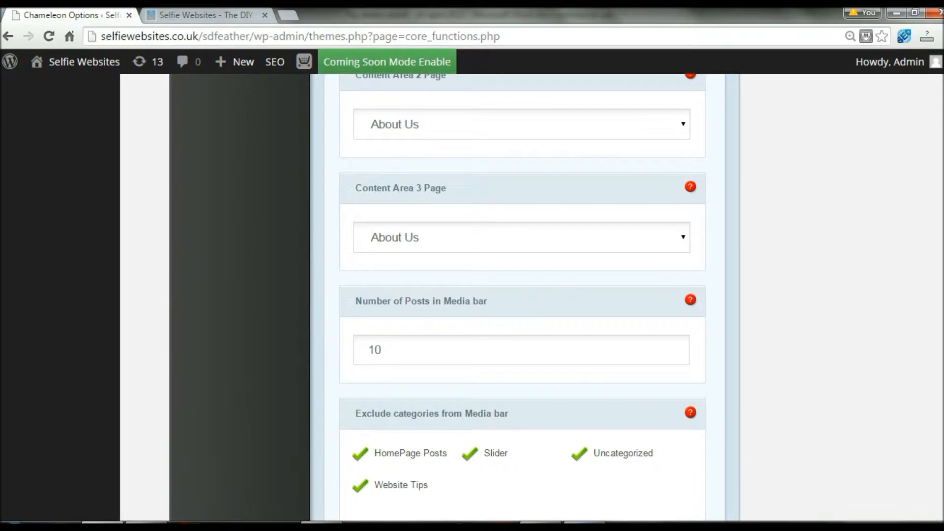
scroll(522, 294, "up", 1)
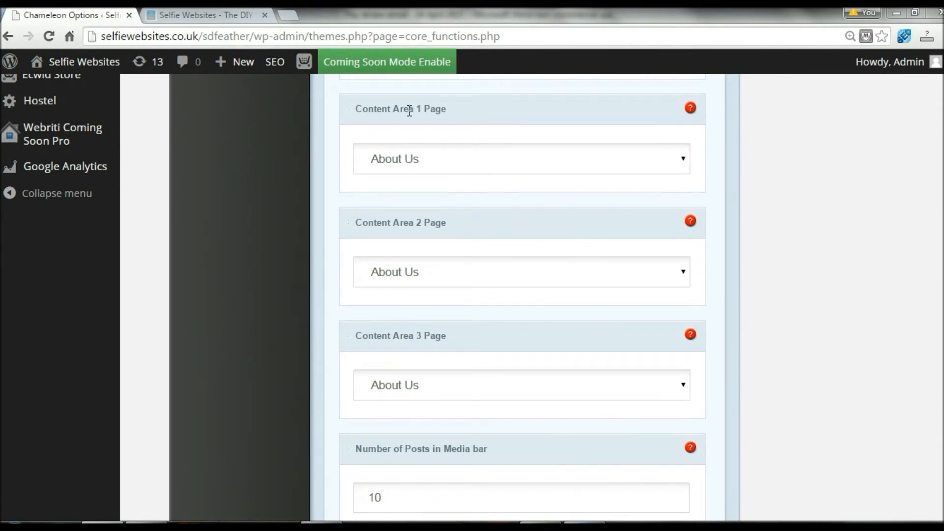
key("ctrl")
key("ctrl")
key("ctrl")
key("ctrl")
key("ctrl")
Step: Examine the headings and content of the three About Us columns on the live homepage
left_click(192, 17)
scroll(148, 181, "down", 4)
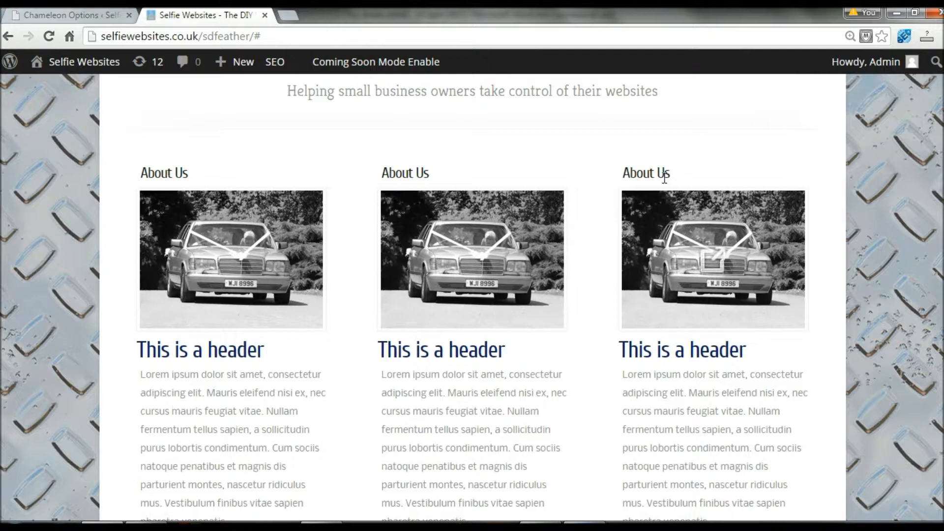
key("ctrl")
key("ctrl")
key("ctrl")
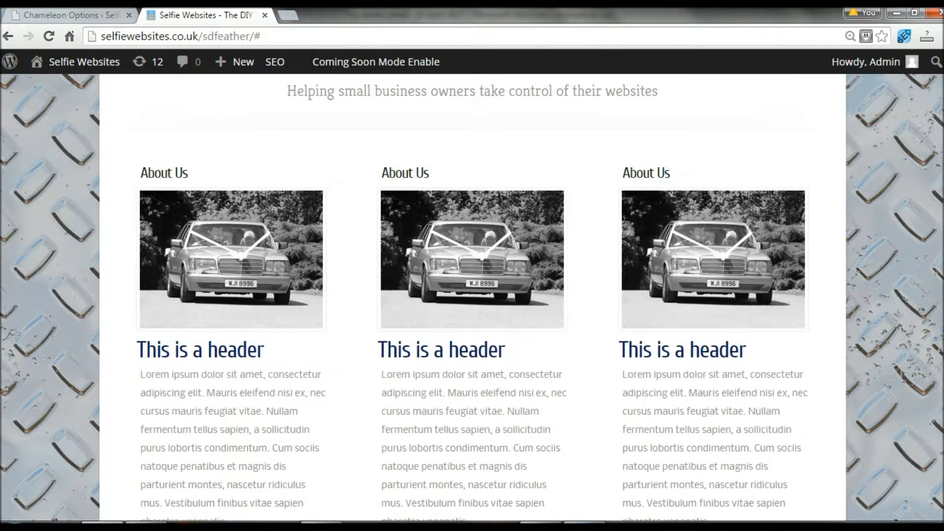
scroll(713, 256, "down", 1)
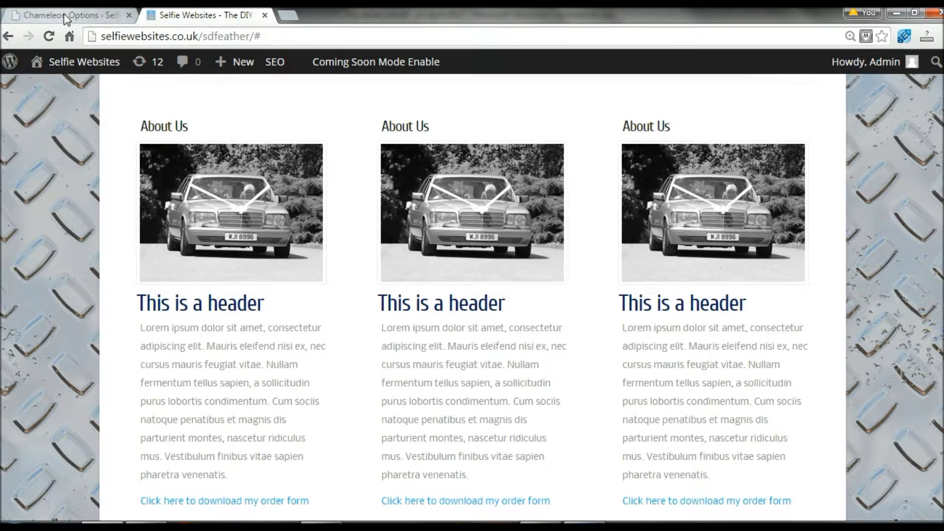
left_click_drag(146, 126, 441, 129)
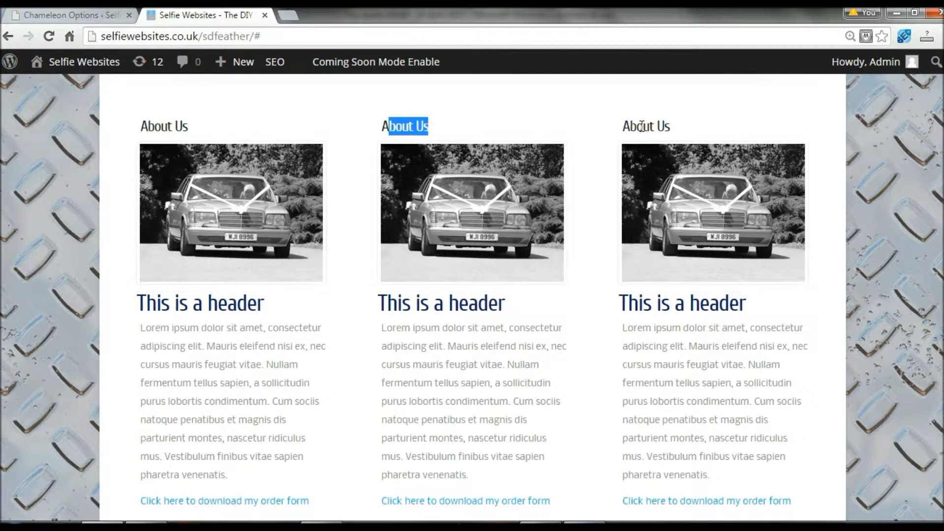
left_click_drag(629, 126, 672, 127)
left_click(394, 124)
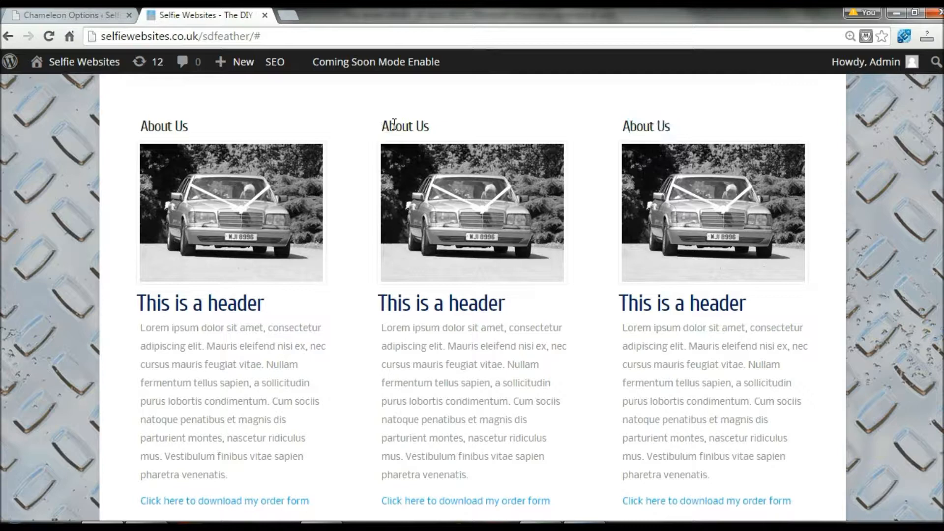
Step: Set the Content Area 2 Page to Meet the Team in the theme options
left_click(82, 16)
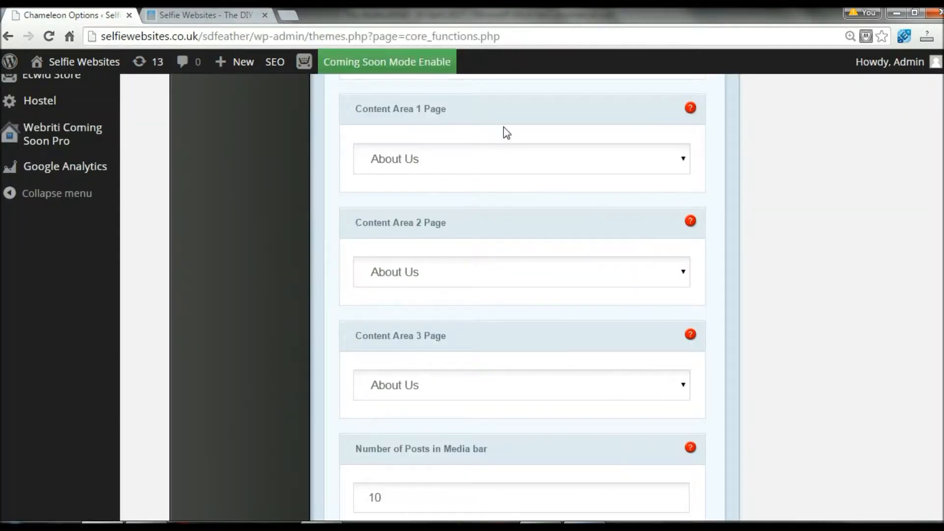
left_click(410, 279)
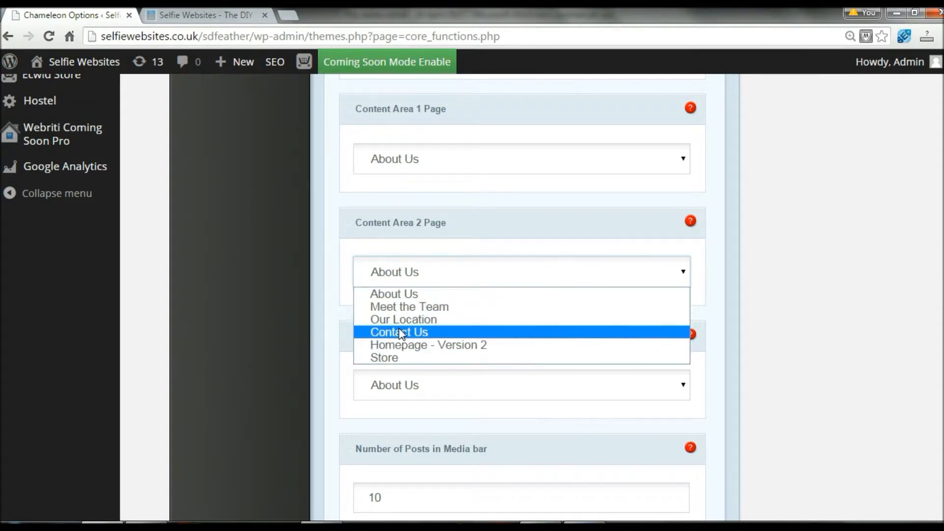
left_click(402, 307)
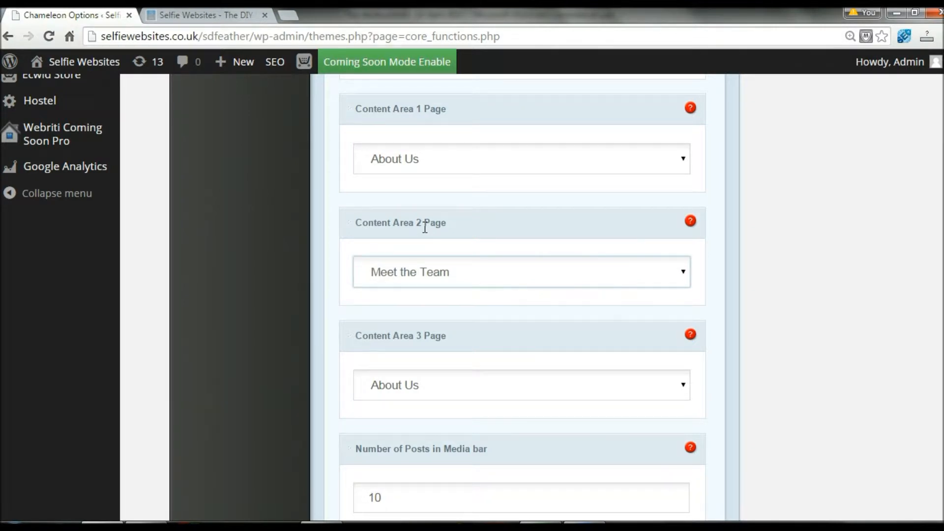
Step: Set the Content Area 3 Page to Our Location and save the theme options
scroll(424, 227, "down", 3)
left_click(420, 315)
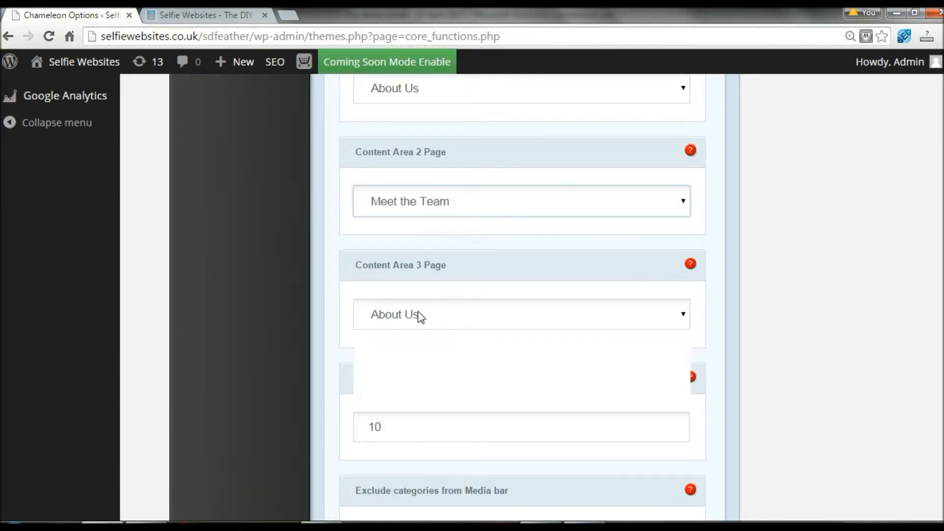
left_click(411, 364)
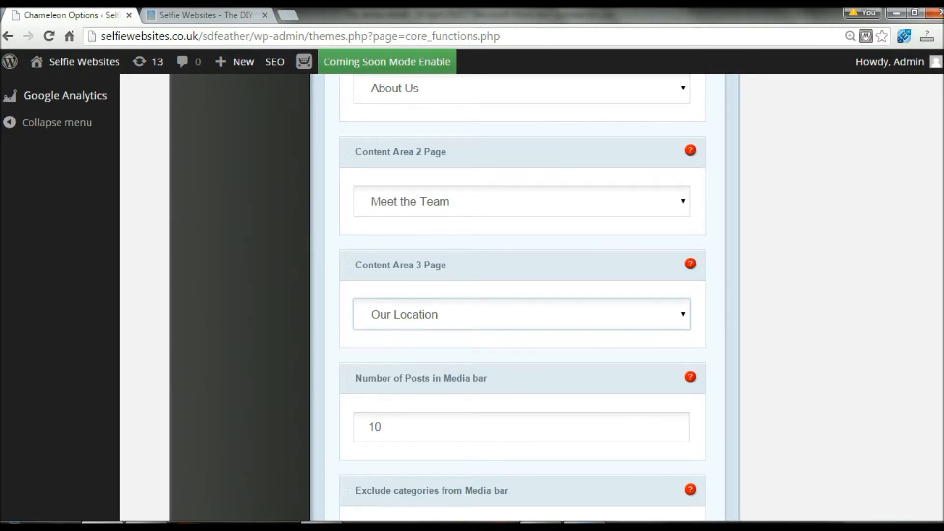
scroll(522, 295, "down", 10)
left_click(703, 411)
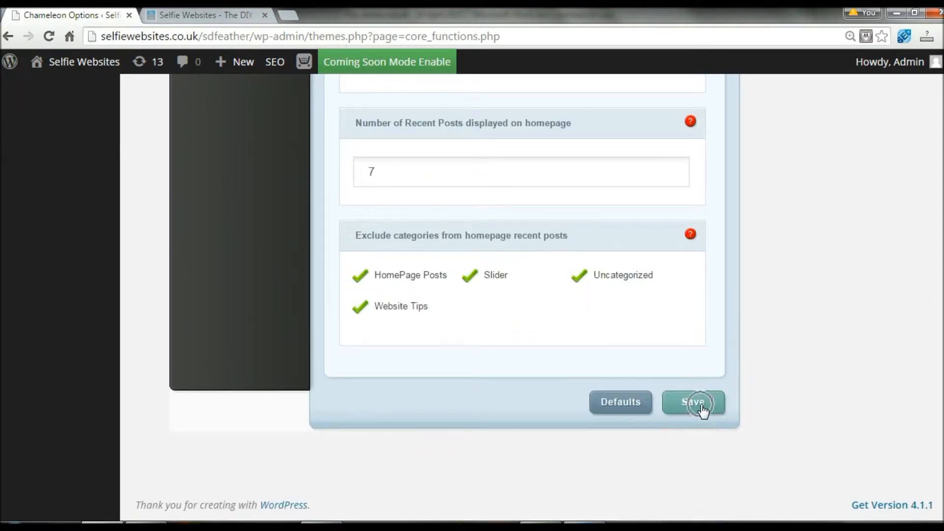
Step: Reload the website's homepage and check the About Us, Meet the Team and Our Location content areas
left_click(189, 15)
left_click(49, 37)
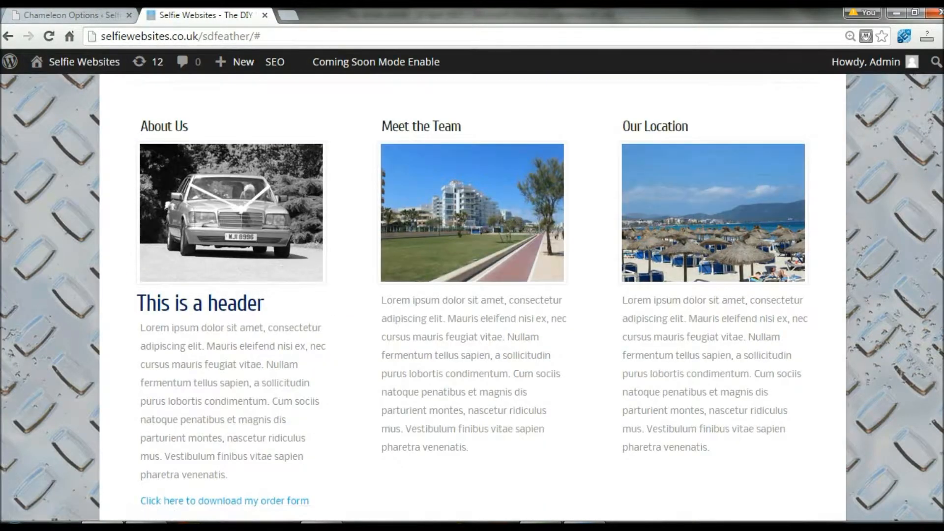
scroll(228, 192, "up", 2)
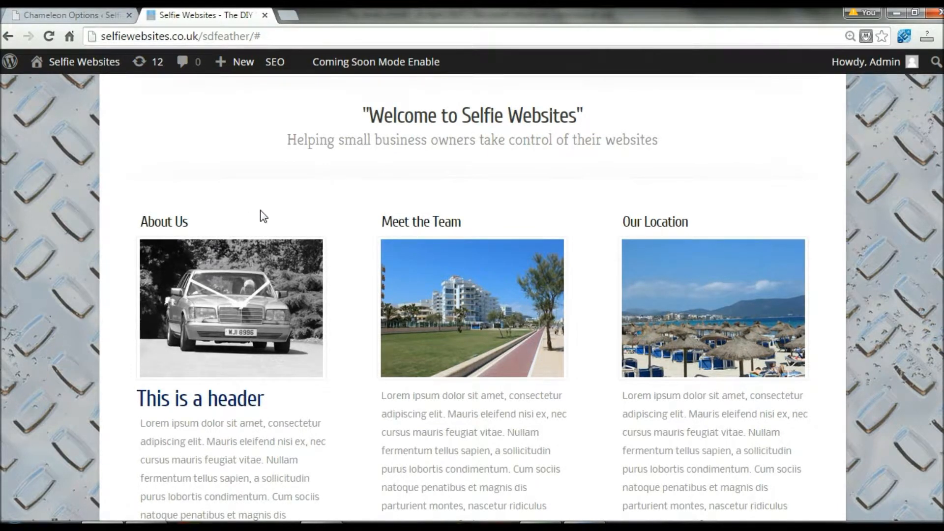
scroll(440, 116, "down", 3)
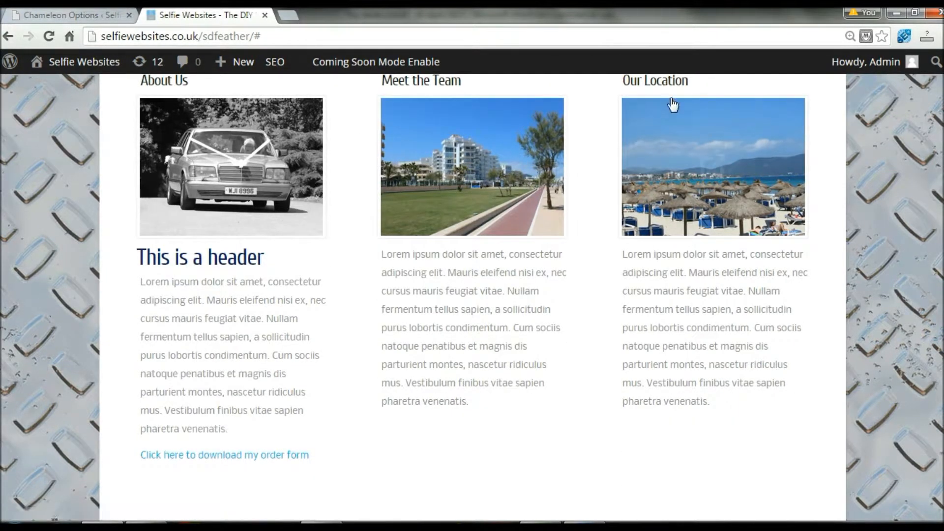
scroll(662, 106, "up", 2)
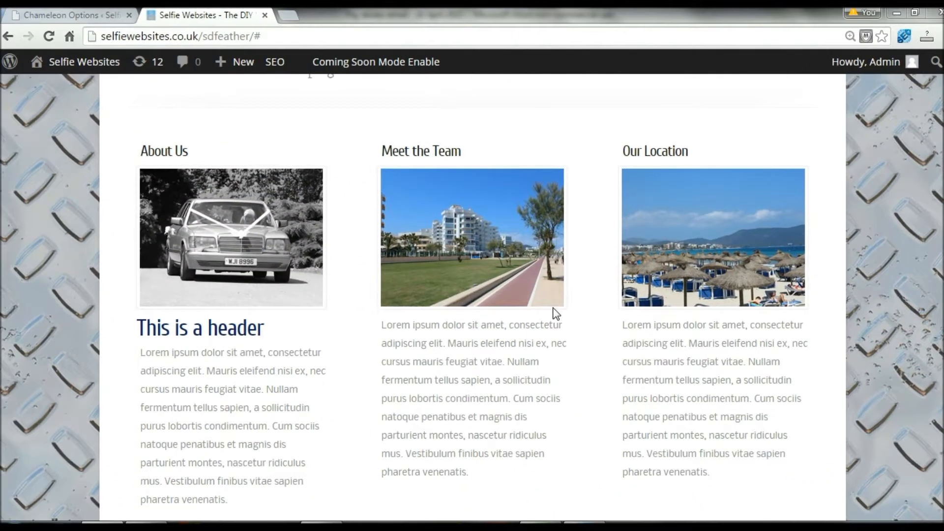
Step: Visit the About Us page from its homepage image and open that page for editing
left_click(233, 241)
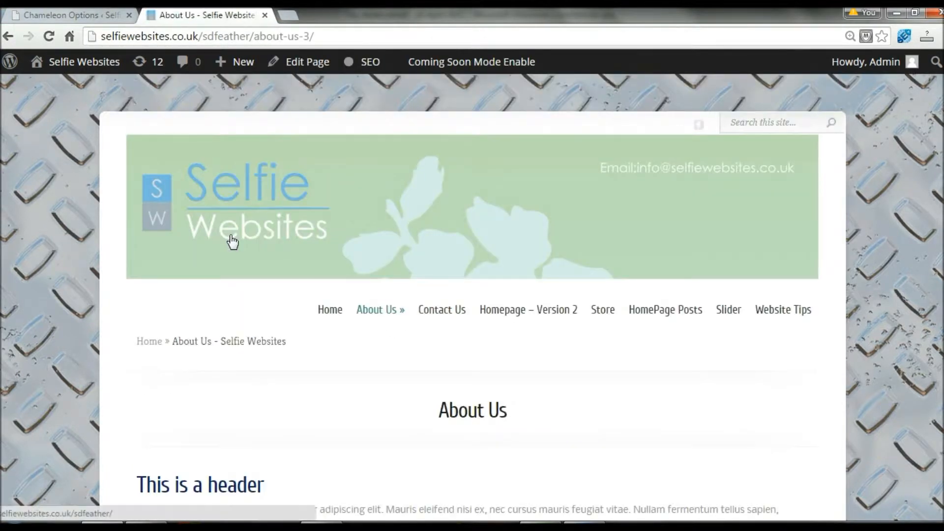
scroll(472, 298, "down", 2)
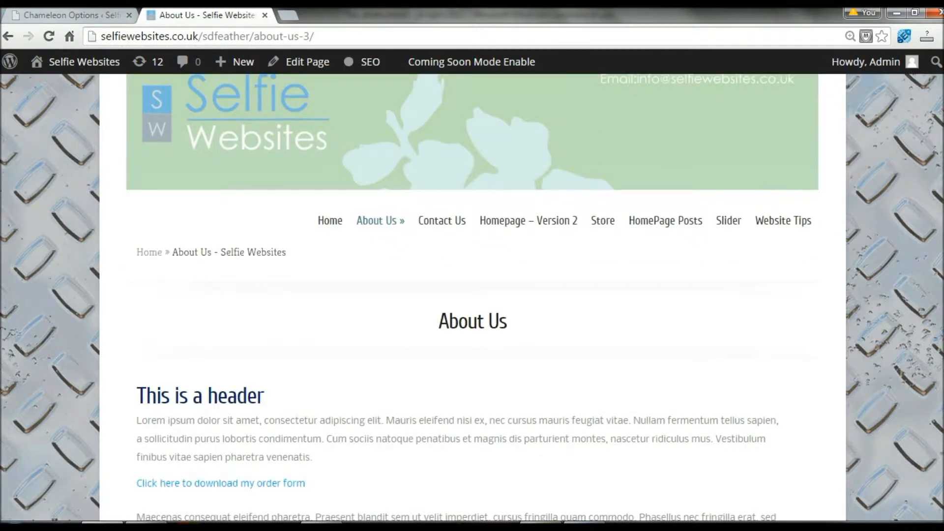
scroll(472, 298, "up", 2)
left_click(318, 67)
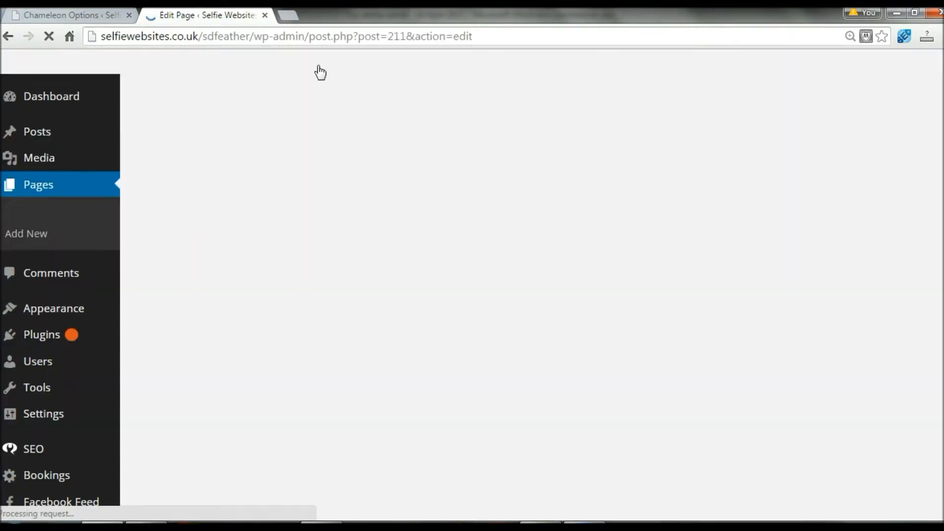
Step: Remove the current featured image from the About Us page
scroll(472, 297, "down", 3)
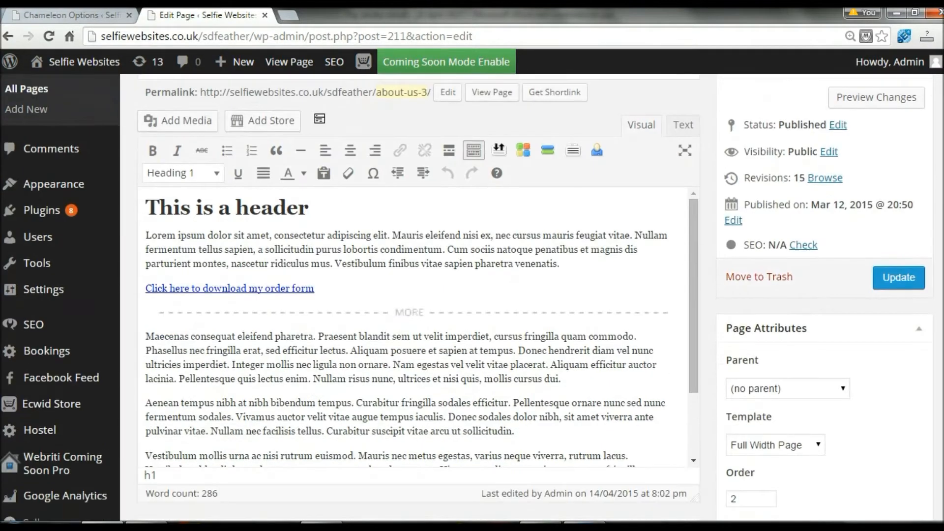
scroll(790, 288, "down", 9)
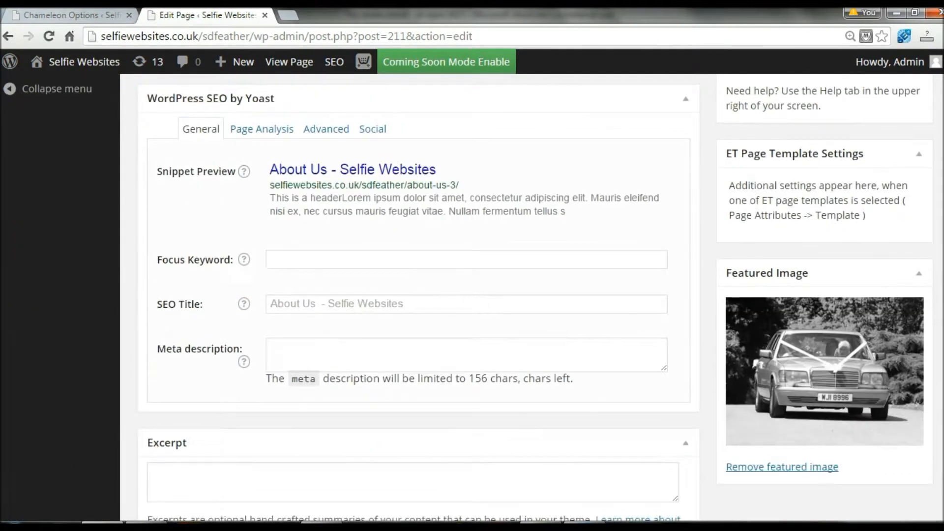
left_click(777, 267)
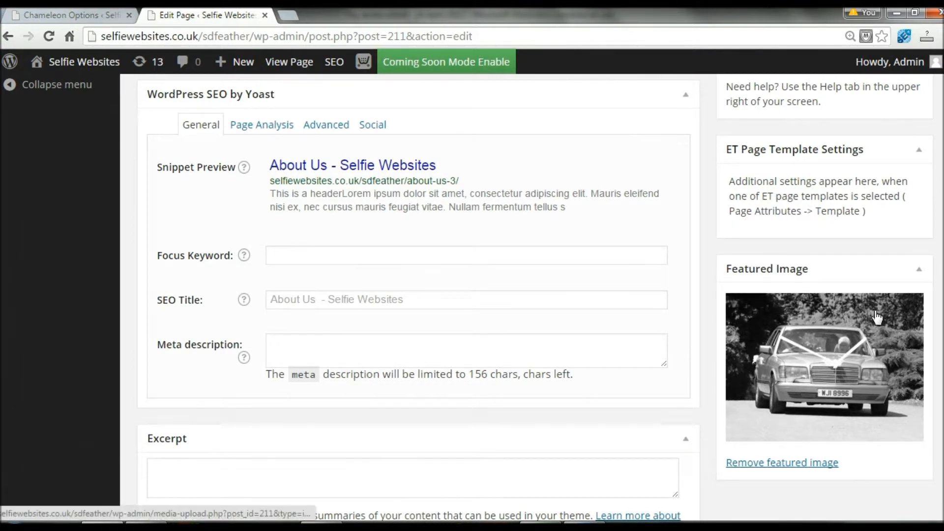
left_click(807, 463)
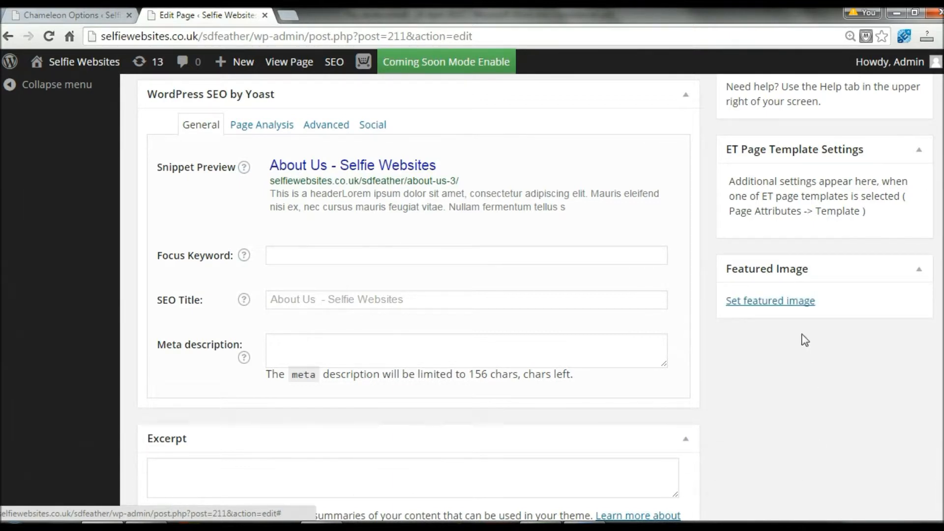
Step: Upload the Chrysanthemum picture from the Generic Images folder and set it as the About Us page's featured image
left_click(757, 306)
left_click(760, 301)
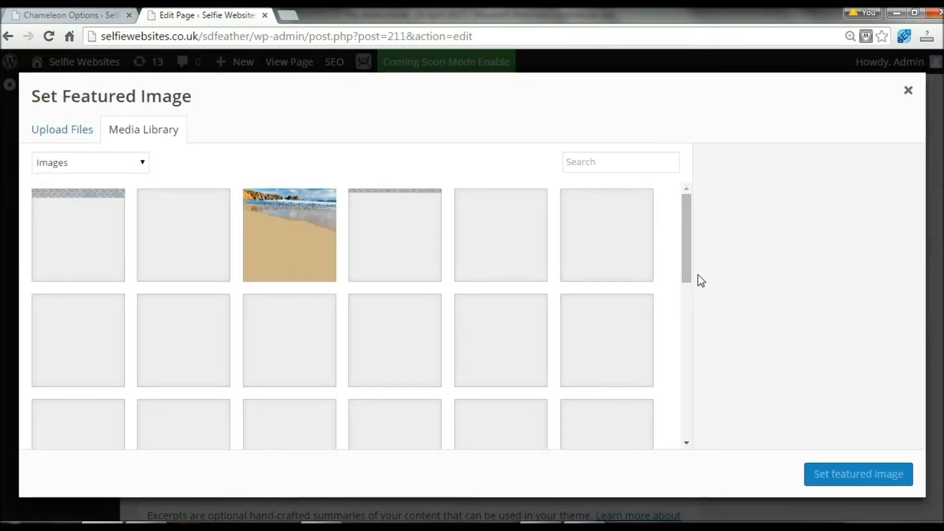
left_click(142, 132)
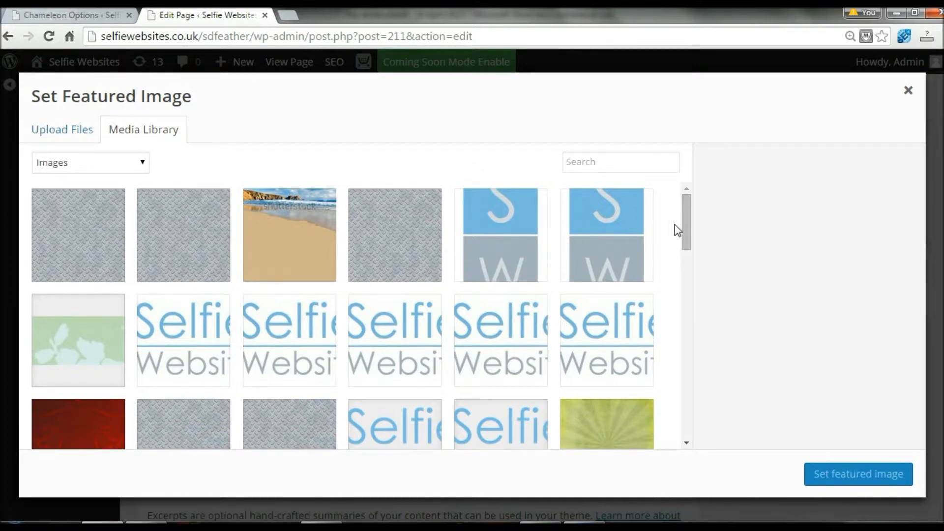
left_click_drag(686, 230, 685, 209)
left_click(81, 133)
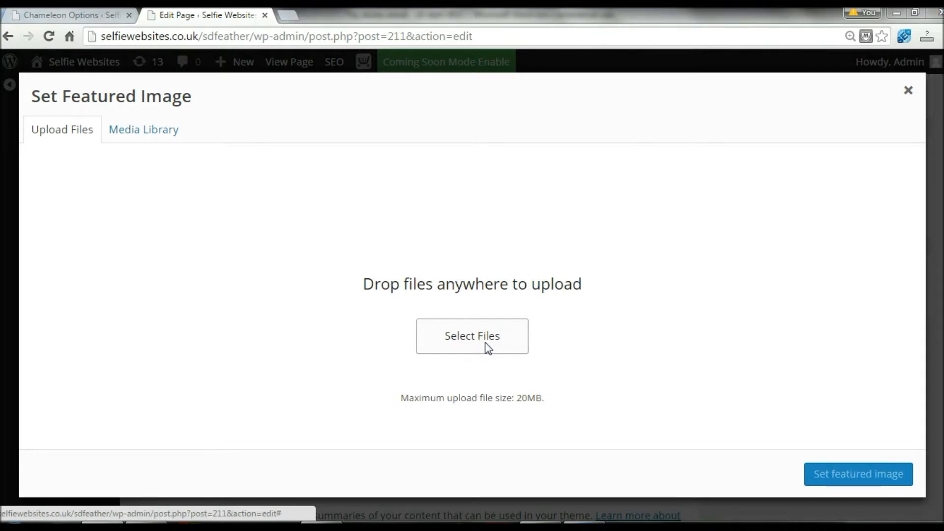
left_click(487, 347)
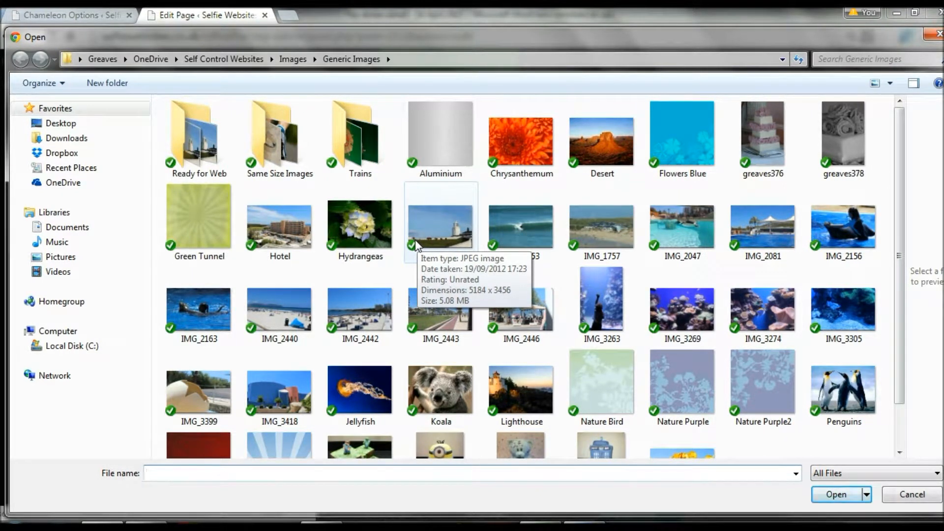
double_click(521, 143)
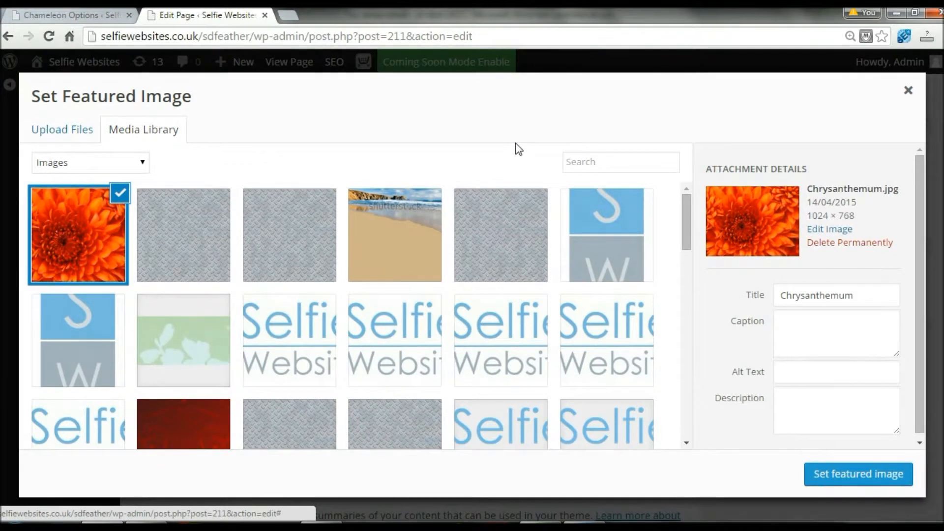
left_click(846, 482)
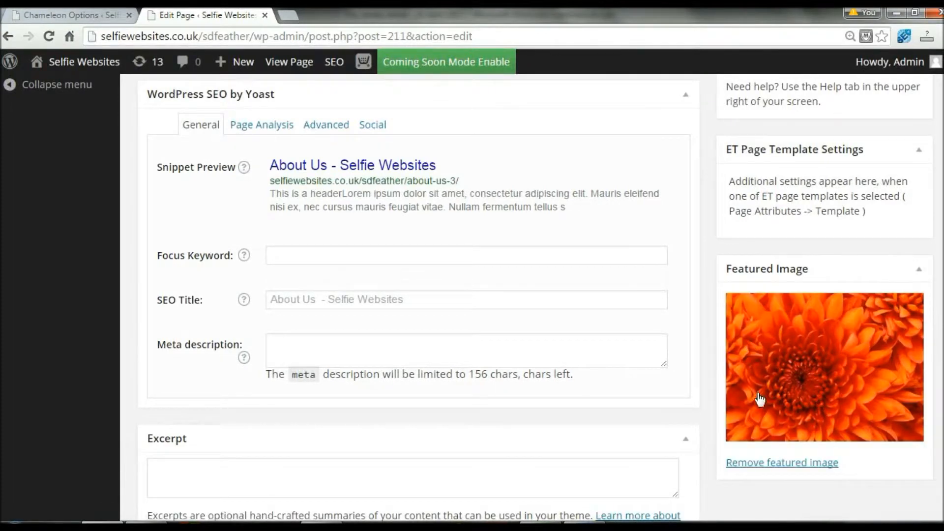
Step: Update the About Us page to save its new featured image
scroll(915, 330, "up", 5)
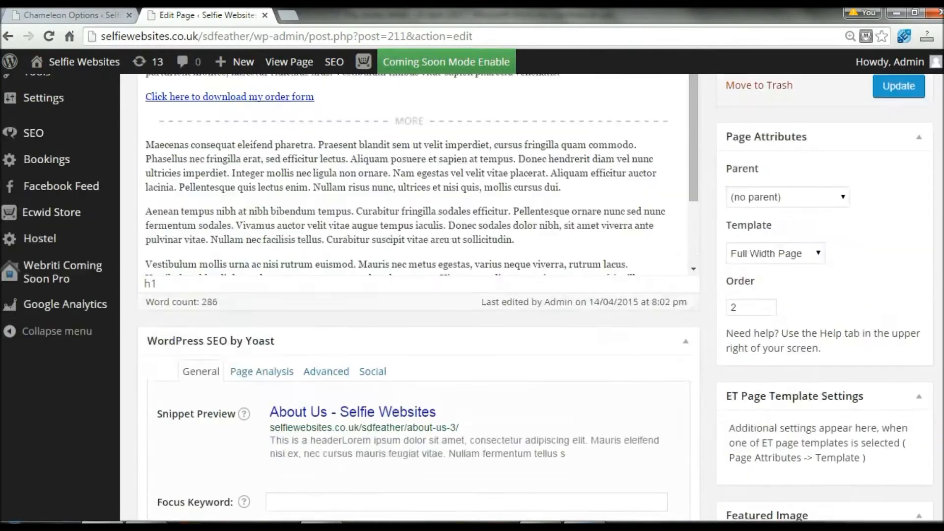
scroll(909, 295, "up", 4)
left_click(911, 274)
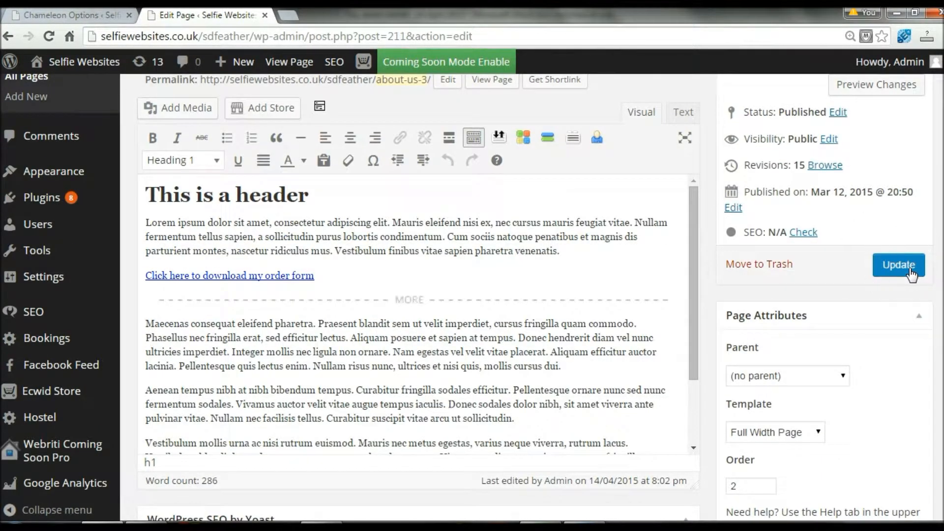
left_click(911, 273)
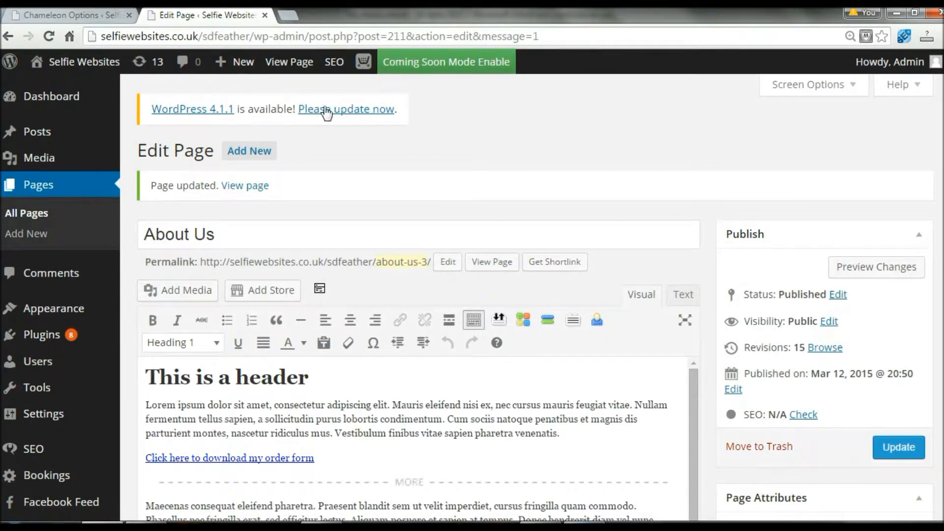
Step: Go to the site's homepage and check the image in the About Us content area
left_click(86, 63)
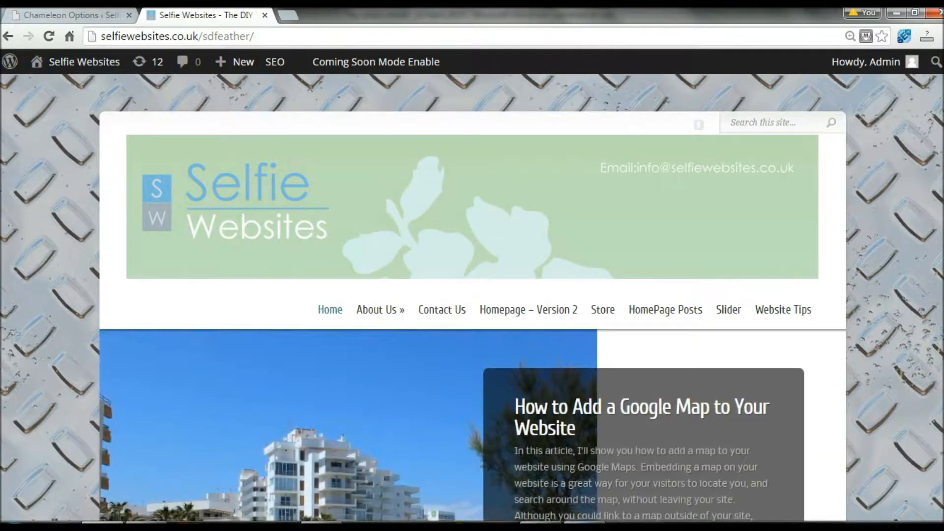
scroll(933, 309, "down", 10)
scroll(932, 310, "down", 5)
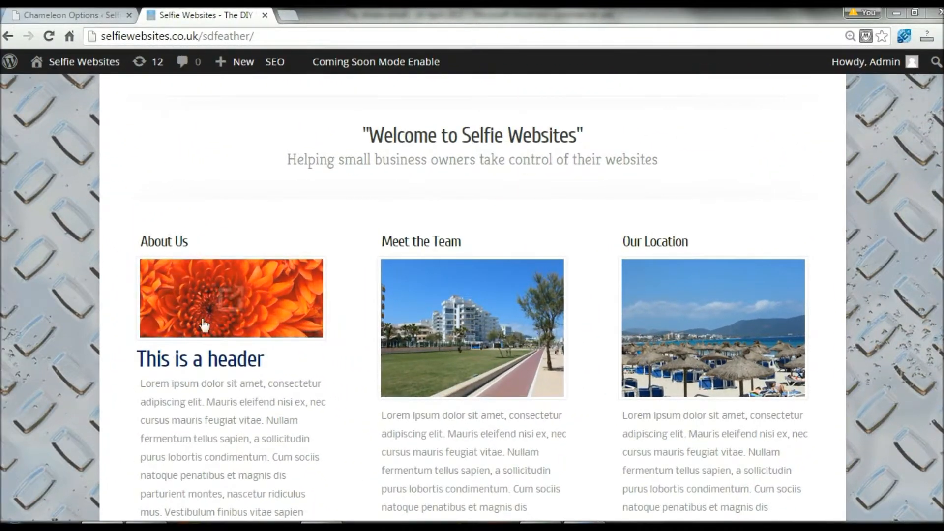
Step: Examine the length of the Meet the Team text against the neighbouring columns, highlighting its closing lines and first paragraph
scroll(472, 295, "down", 4)
scroll(471, 295, "down", 8)
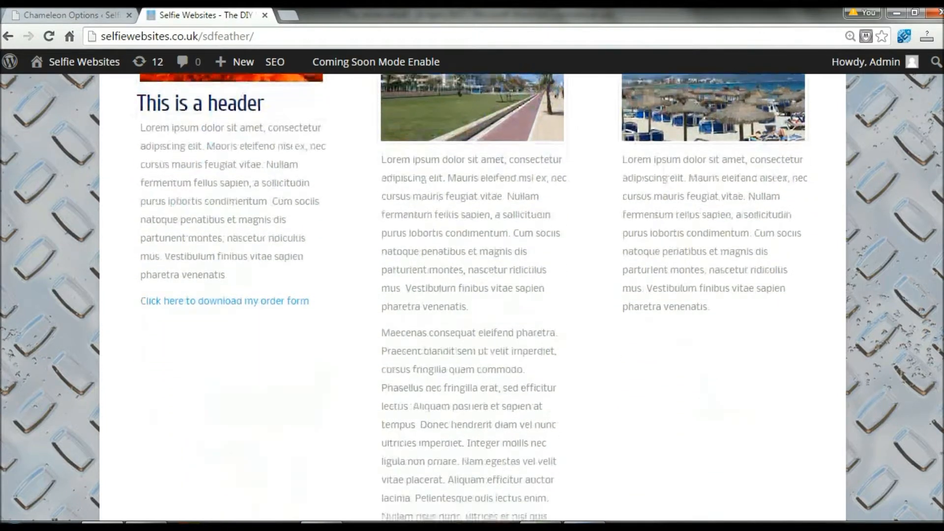
scroll(472, 295, "down", 6)
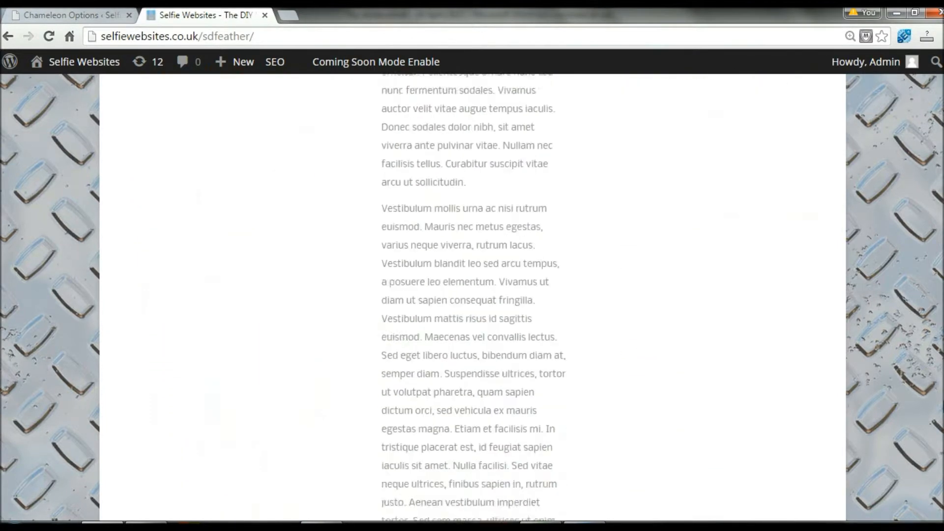
scroll(472, 294, "up", 2)
scroll(521, 268, "up", 10)
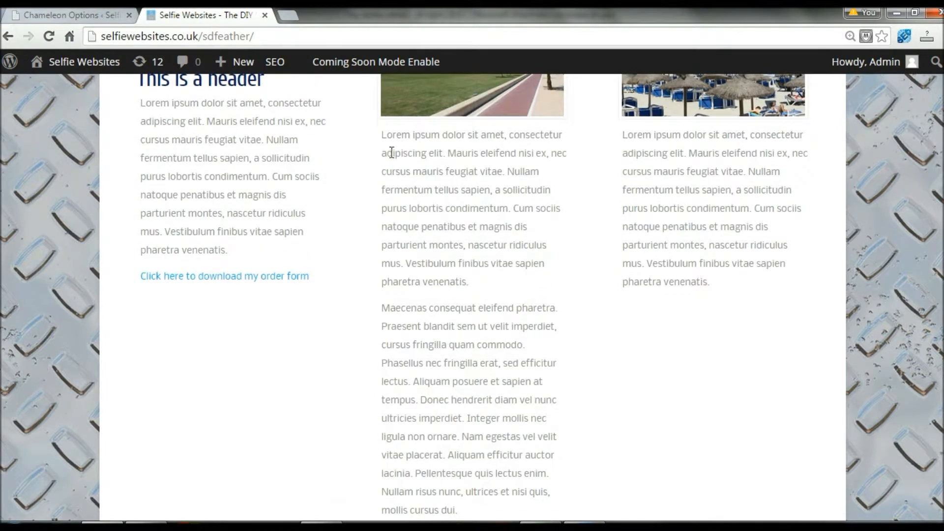
scroll(431, 308, "down", 15)
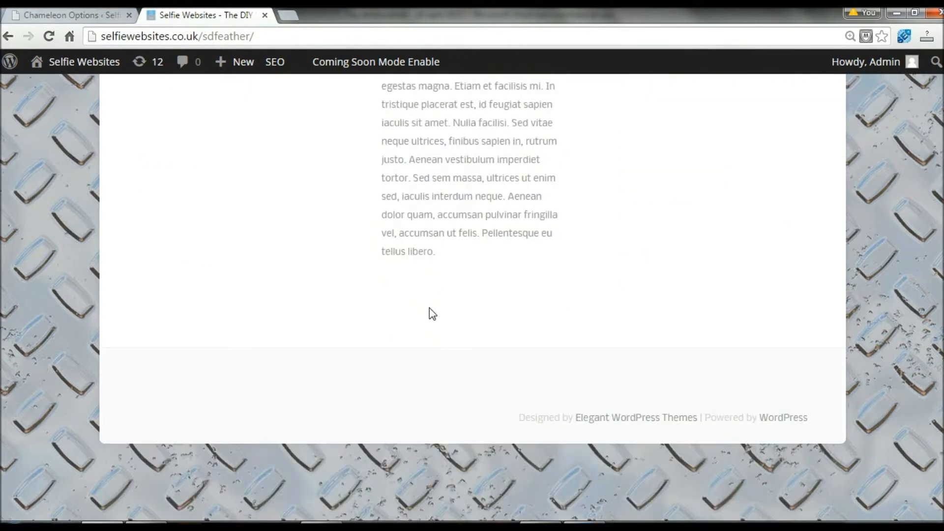
left_click_drag(445, 259, 388, 126)
scroll(427, 180, "up", 10)
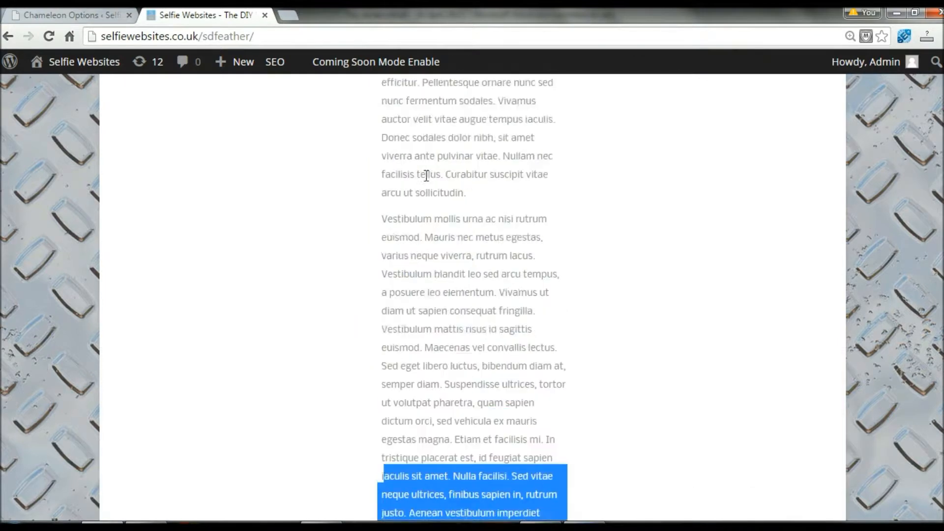
scroll(426, 176, "up", 4)
scroll(426, 176, "up", 5)
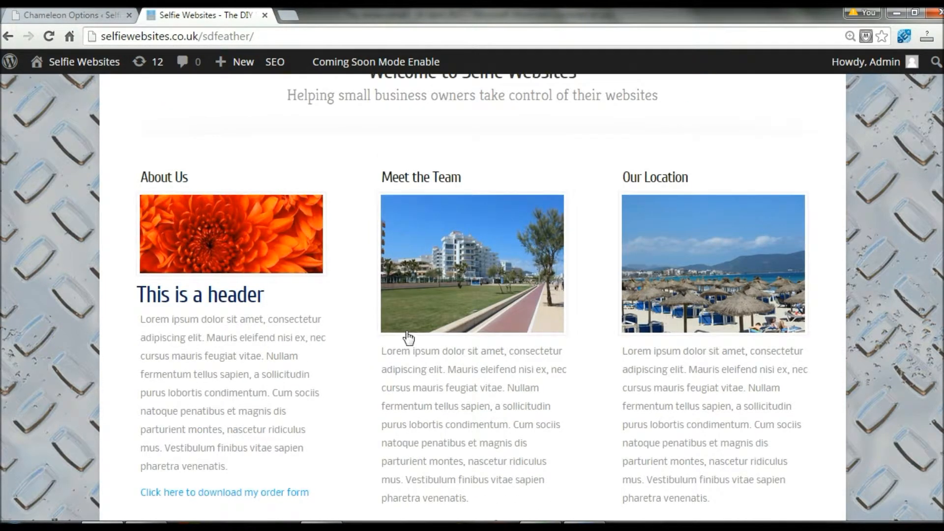
scroll(407, 338, "down", 3)
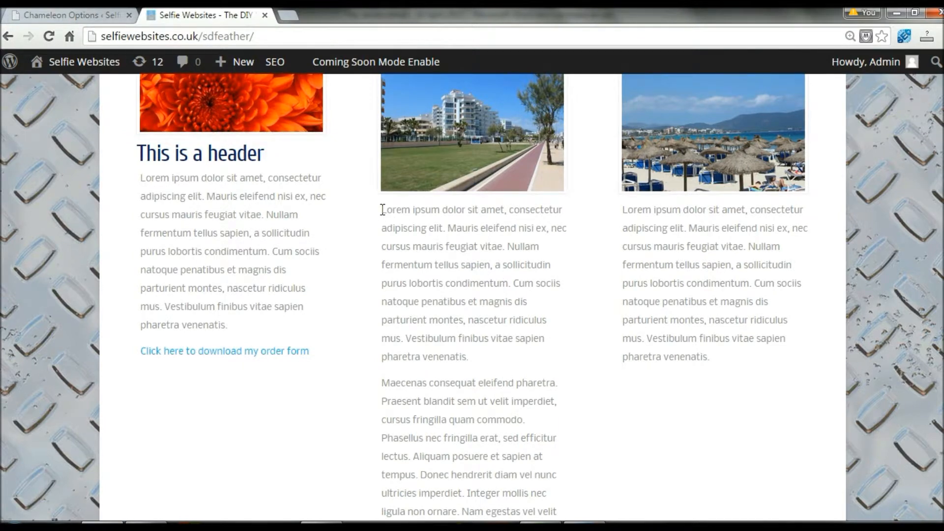
left_click_drag(384, 210, 499, 364)
scroll(500, 345, "up", 3)
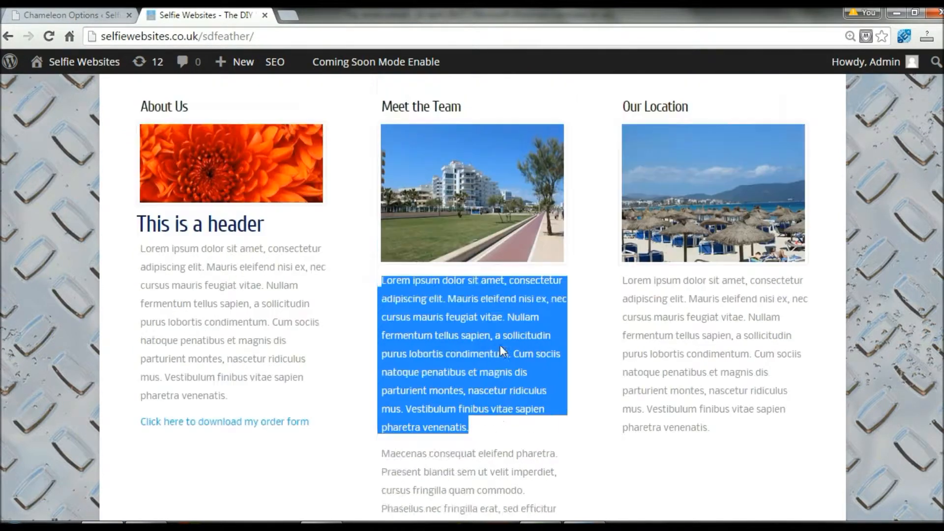
left_click(375, 362)
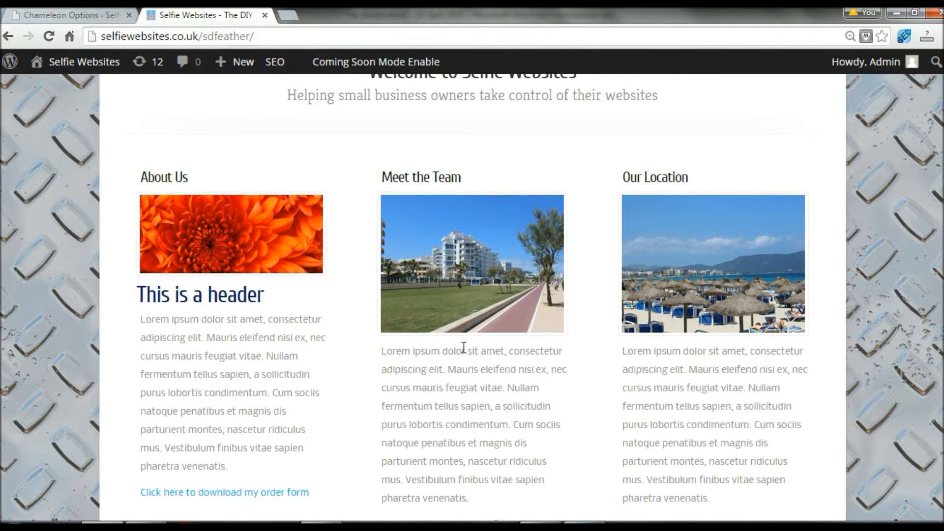
Step: Open the Meet the Team page from its homepage image and bring it up for editing
left_click(472, 263)
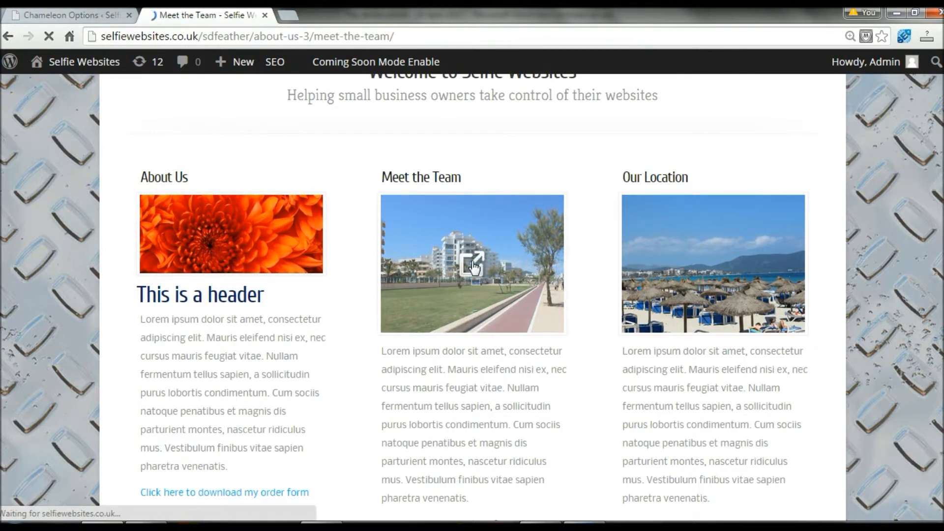
scroll(457, 280, "down", 3)
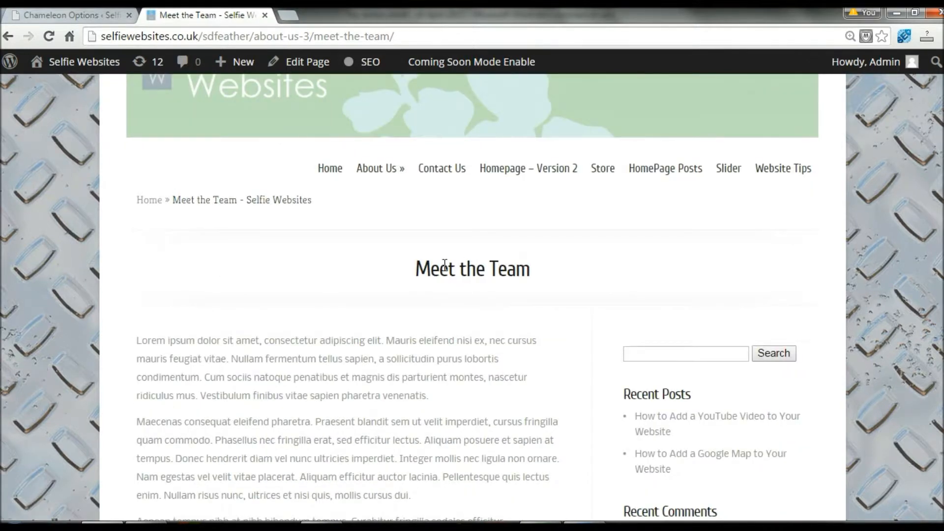
left_click(305, 63)
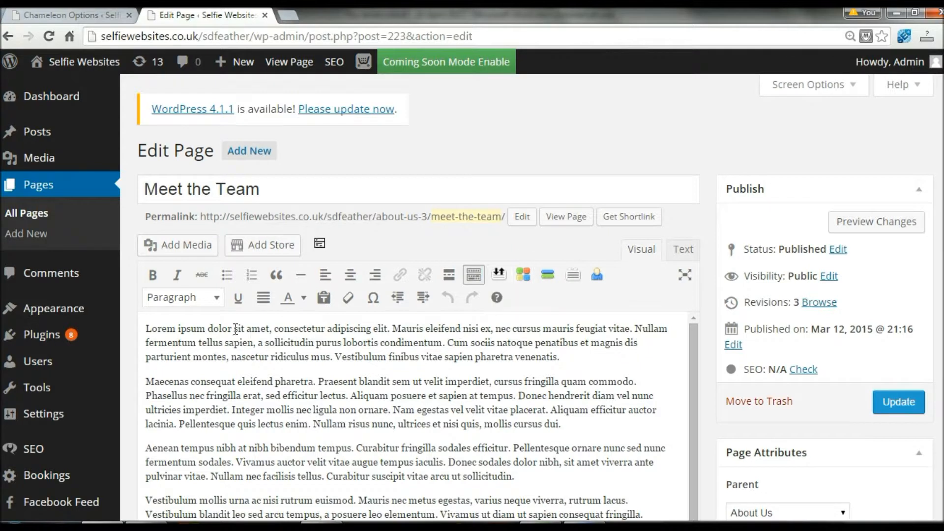
Step: Add two opening paragraphs: "Here is my summary that i want on the homepage" and "I don't want this to appear on my homepage."
left_click(149, 329)
key("Return")
type("Here is my summary that i want ")
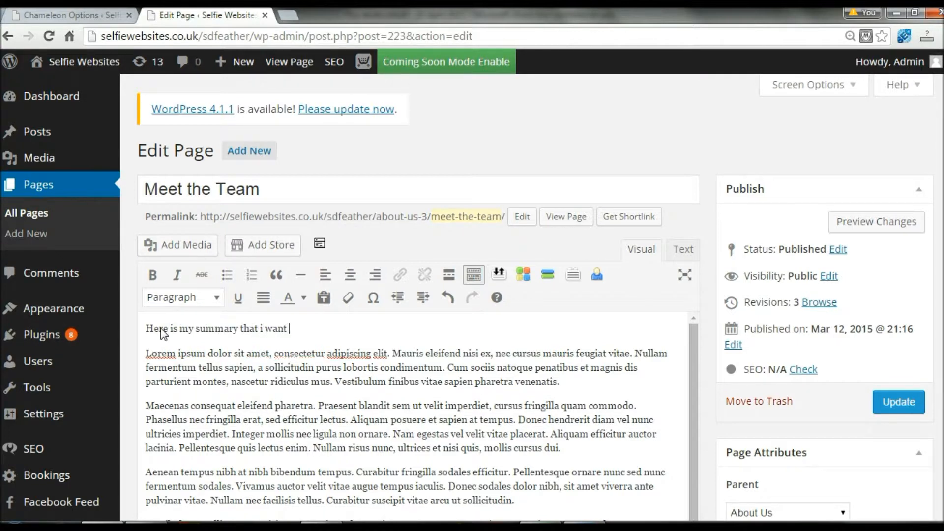
type("on the homepage")
key("Return")
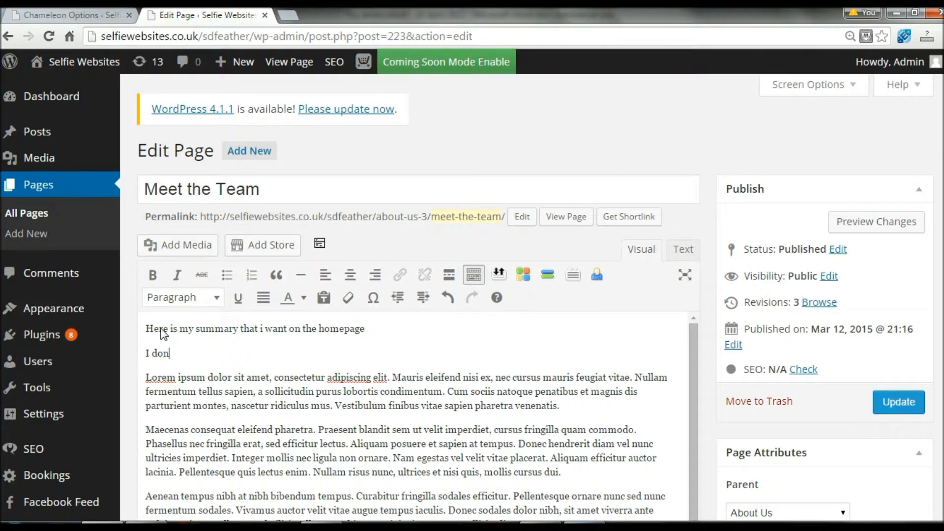
type("I don't want this to appear on m")
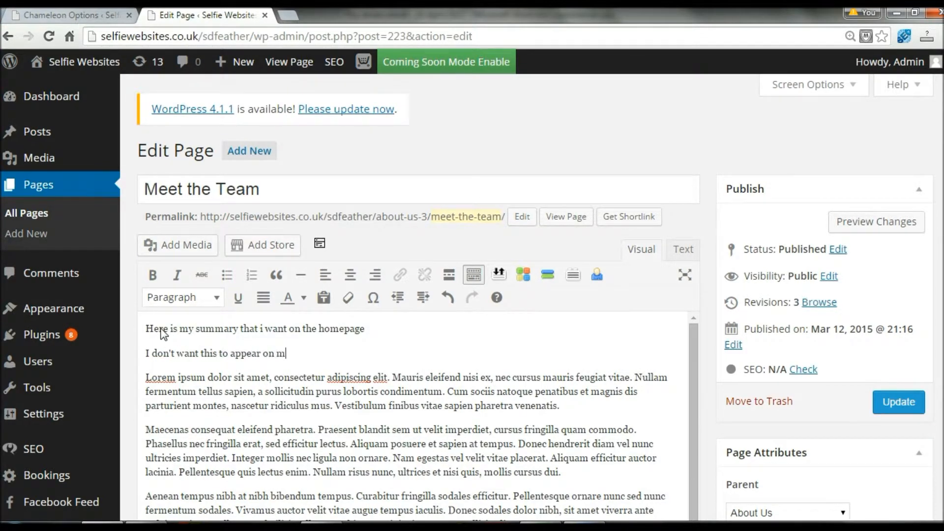
type("y homepage")
Step: Highlight the text that should stay off the homepage, and end the summary sentence with a full stop
left_click_drag(149, 328, 144, 354)
left_click(356, 354)
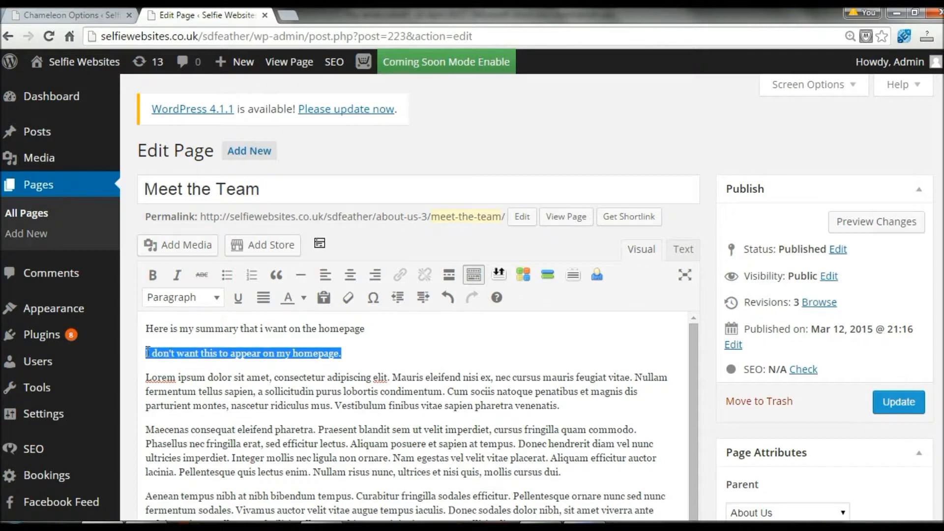
left_click(221, 353)
left_click_drag(147, 353, 389, 378)
left_click(307, 377)
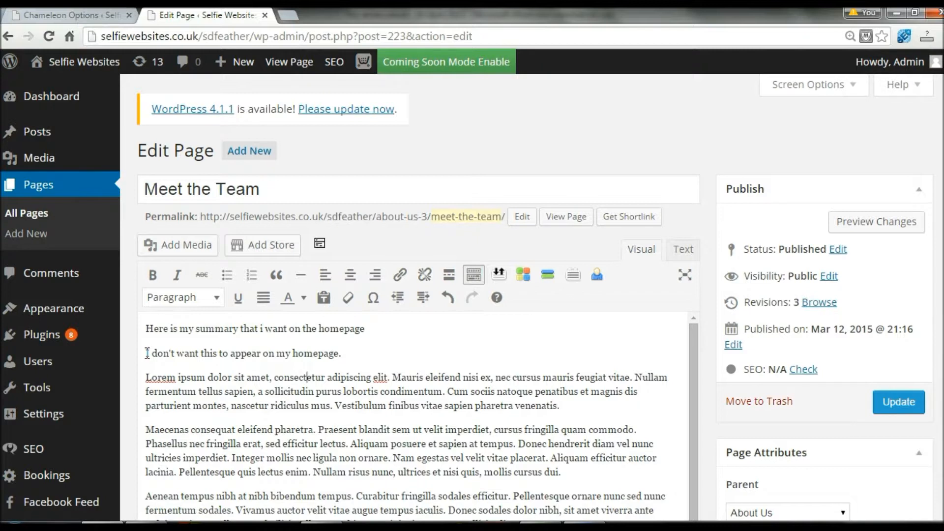
left_click(380, 323)
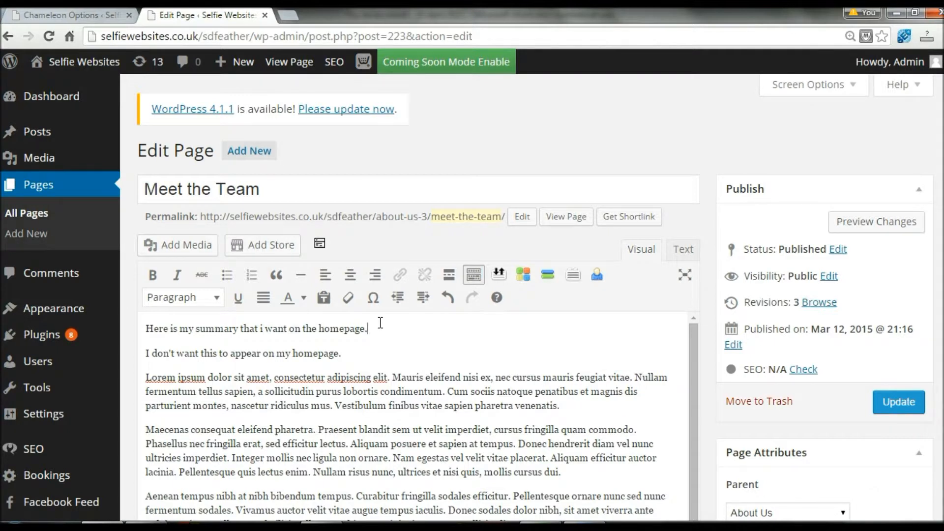
Step: Switch the page editor to text mode and insert a <!--more--> tag directly below the summary sentence
left_click(682, 254)
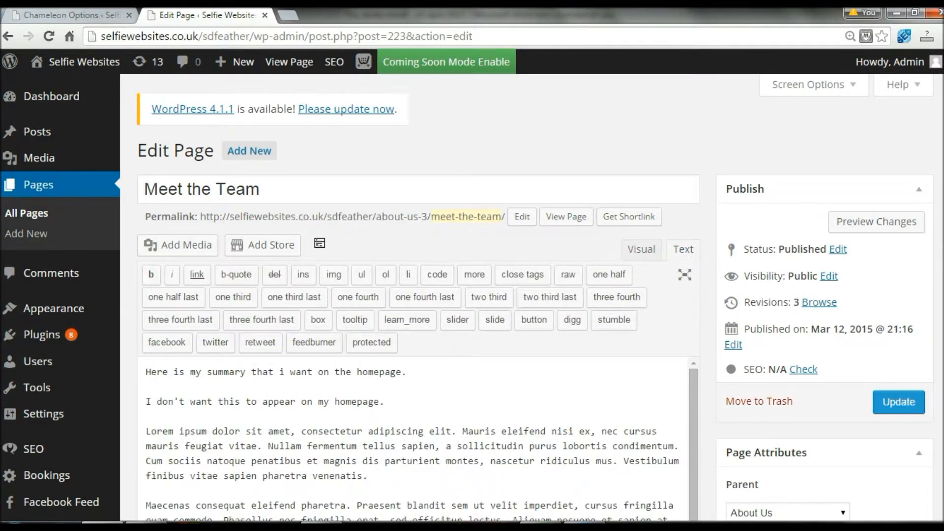
scroll(874, 221, "down", 2)
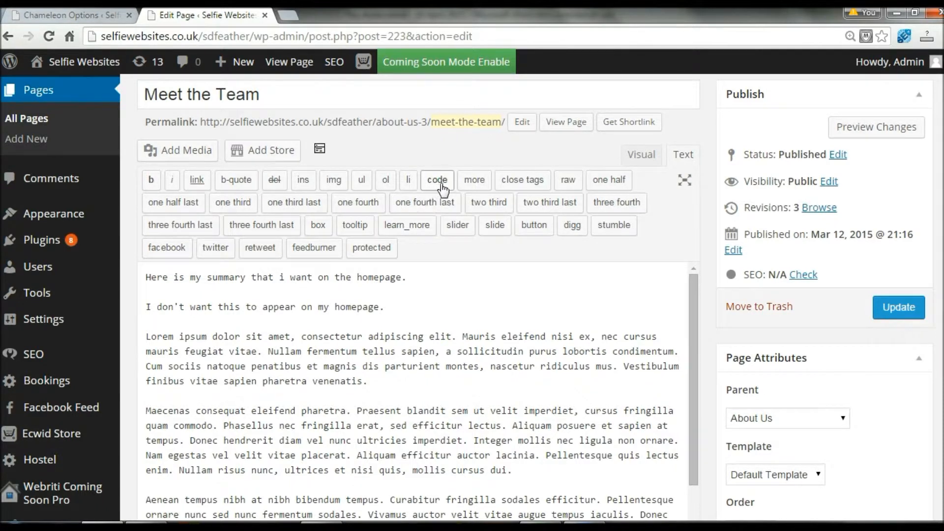
left_click(474, 183)
key("ctrl")
left_click(421, 279)
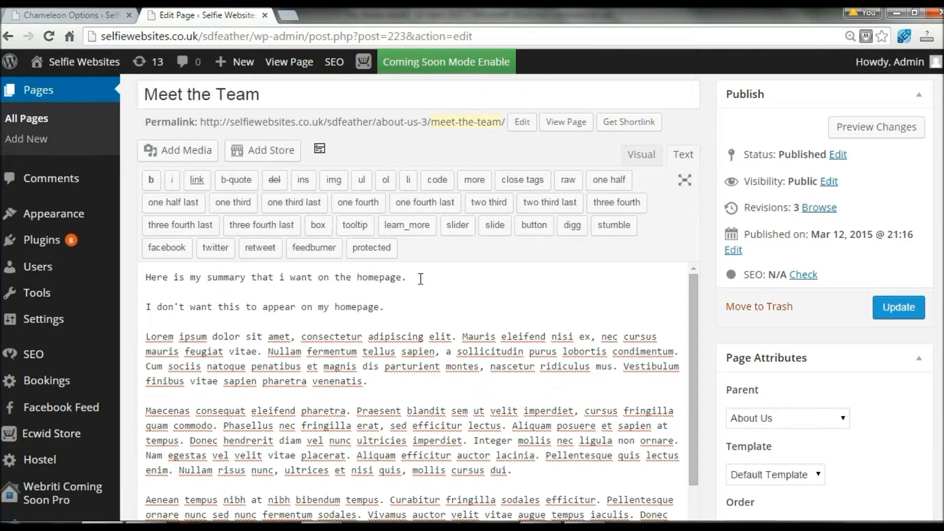
key("Down")
scroll(480, 186, "down", 5)
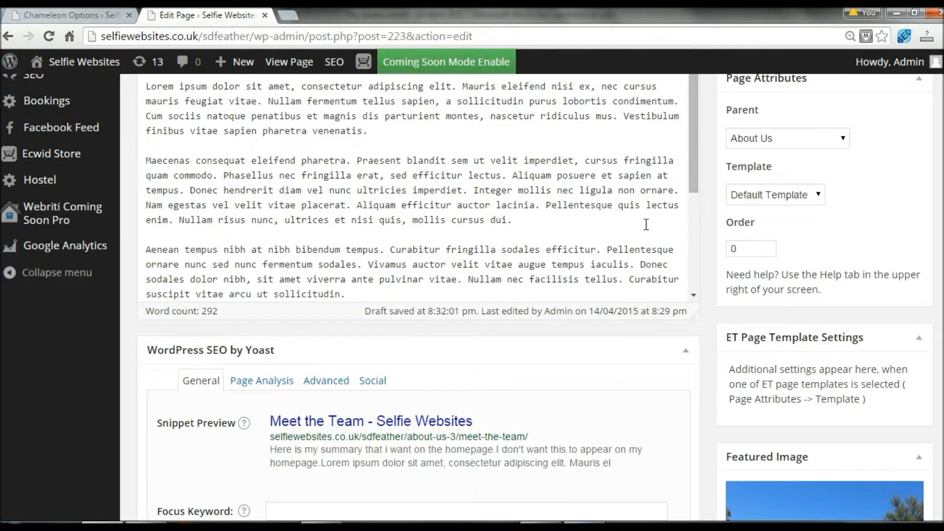
scroll(649, 275, "up", 3)
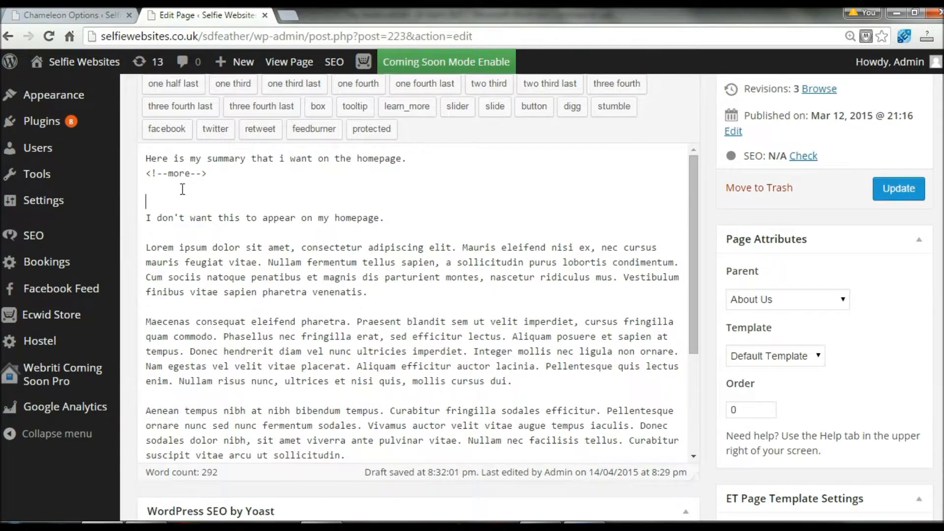
Step: Remove the surplus blank line beneath the <!--more--> tag
left_click_drag(146, 173, 248, 177)
left_click(249, 177)
left_click(191, 193)
key("Delete")
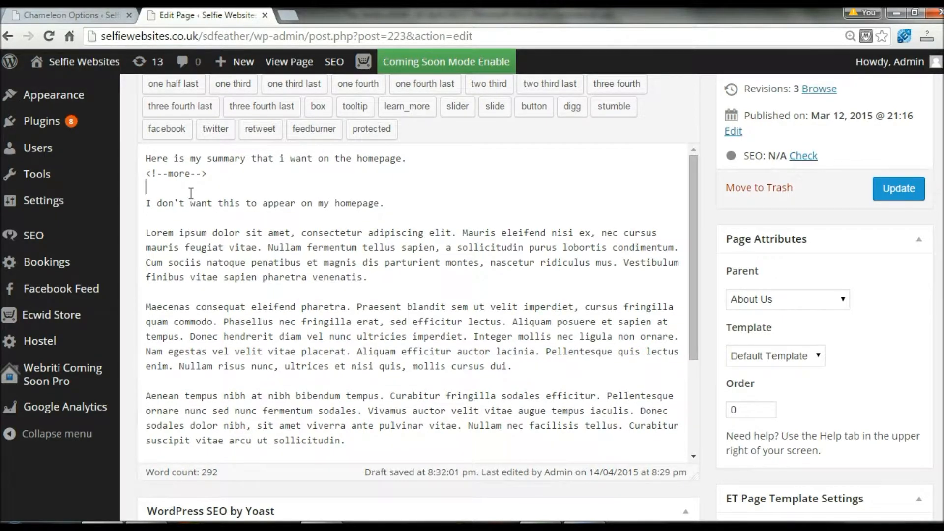
Step: Return the editor to visual mode, check the summary above the More divider, and update the page
scroll(564, 213, "up", 3)
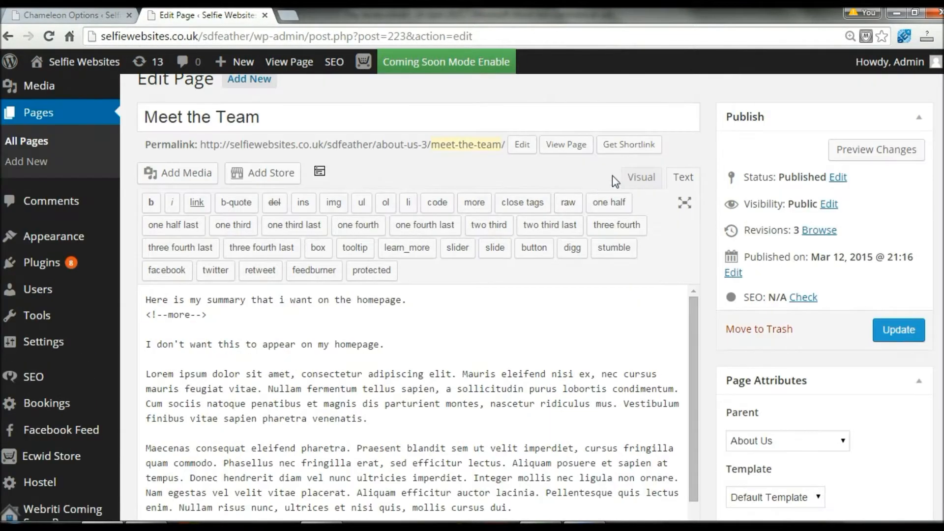
left_click(640, 178)
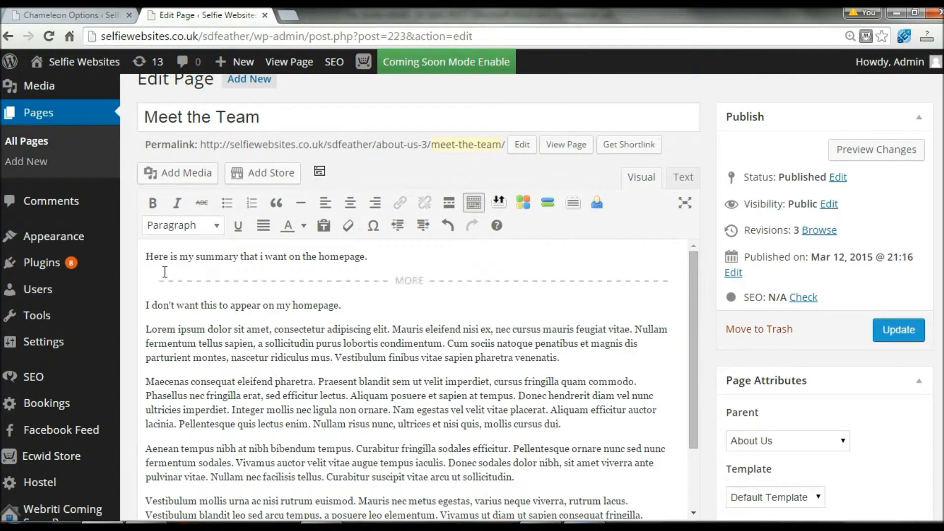
left_click_drag(147, 256, 373, 257)
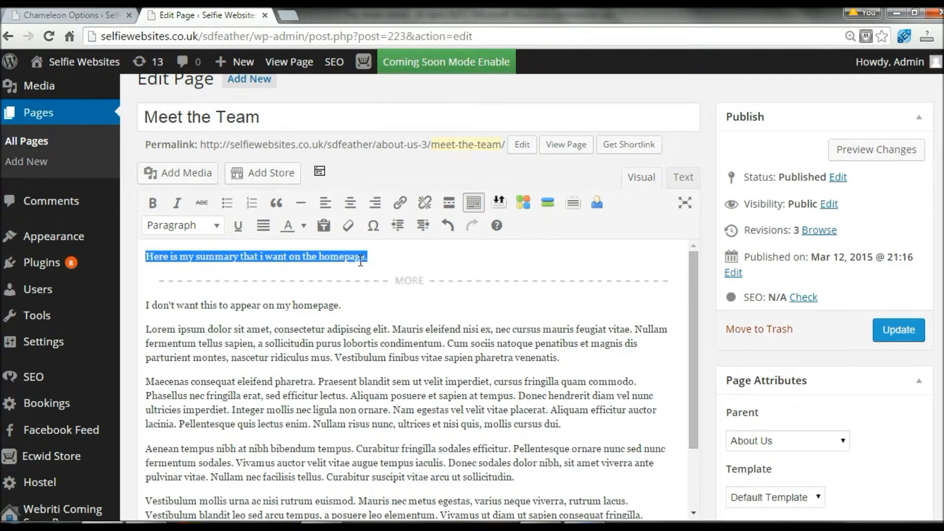
left_click(151, 305)
key("ctrl")
key("ctrl")
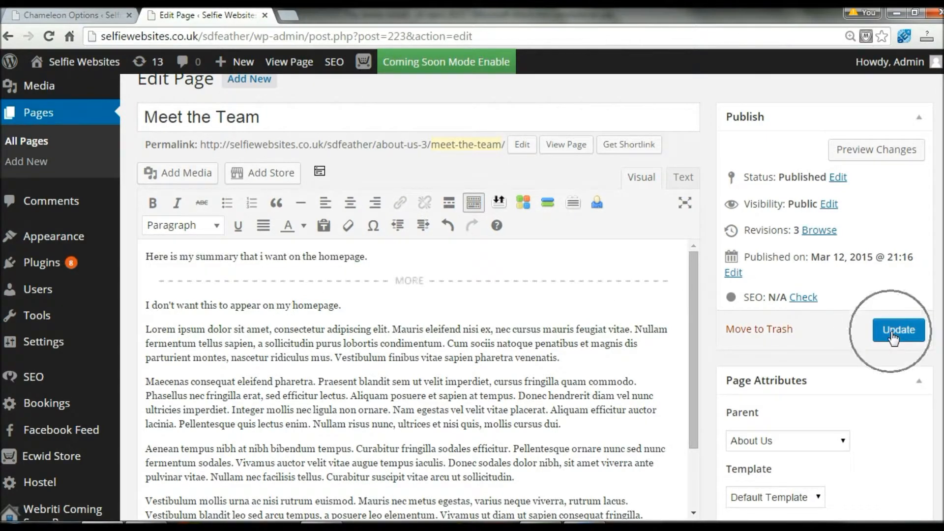
left_click(892, 335)
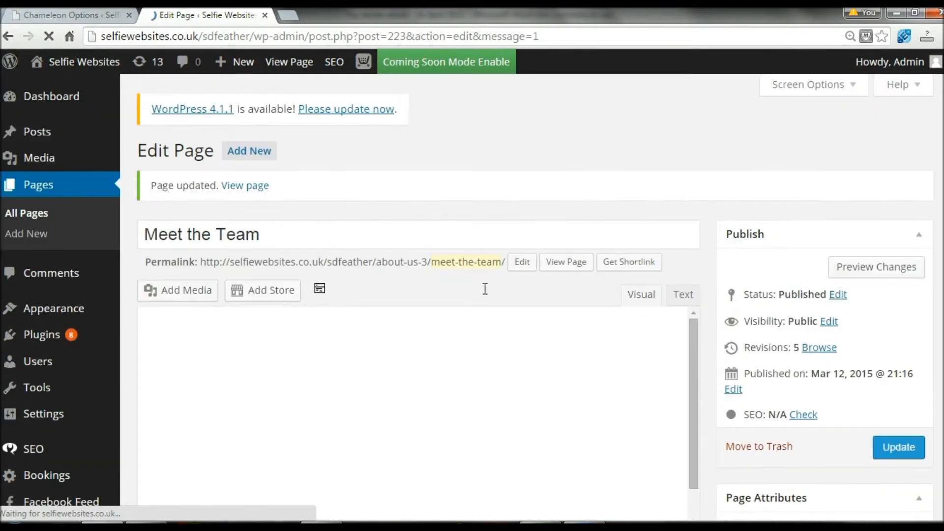
Step: View the published Meet the Team page and check how its opening paragraphs and remaining text are displayed
left_click(288, 69)
key("ctrl")
key("ctrl")
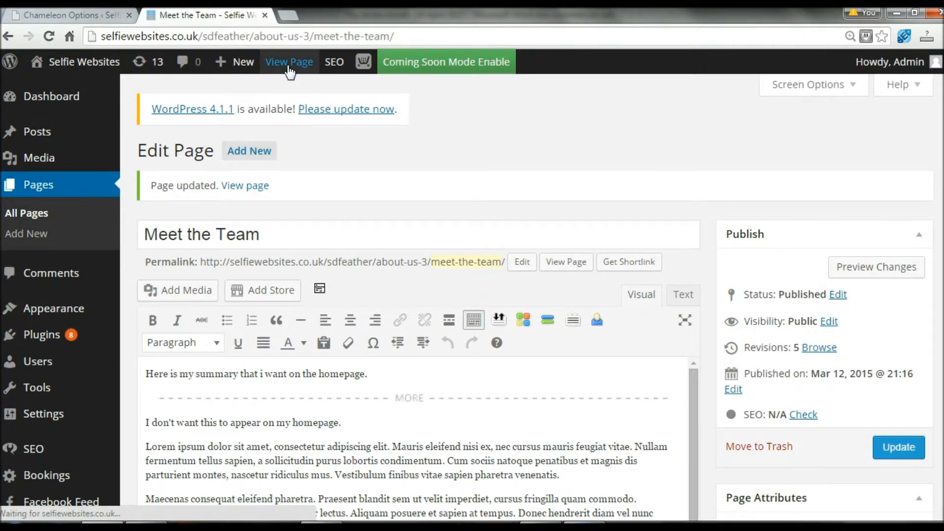
scroll(144, 190, "down", 6)
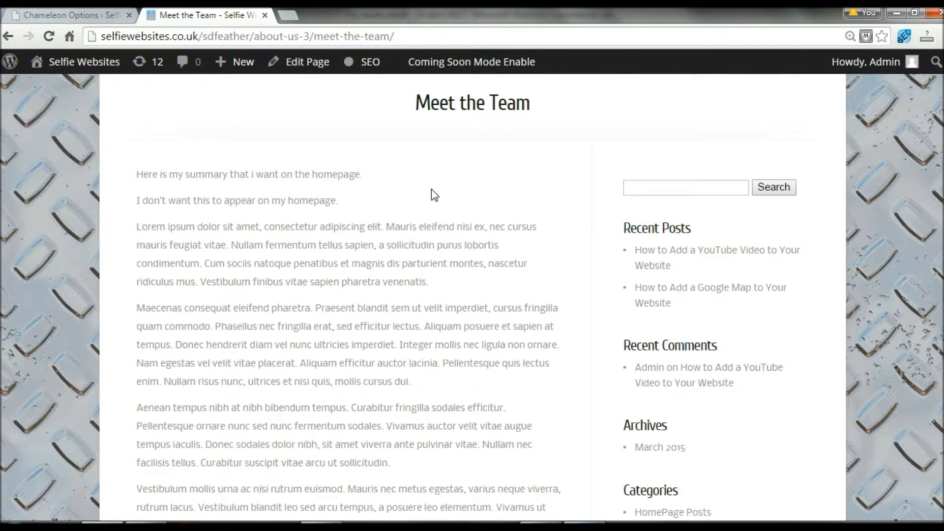
scroll(431, 192, "up", 3)
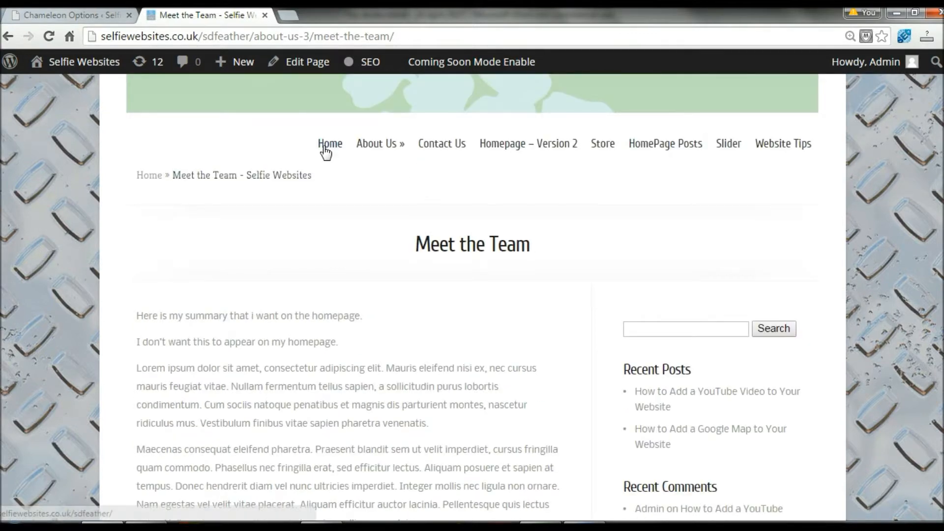
Step: Go to the homepage and check the summary text shown in the Meet the Team content area
left_click(326, 150)
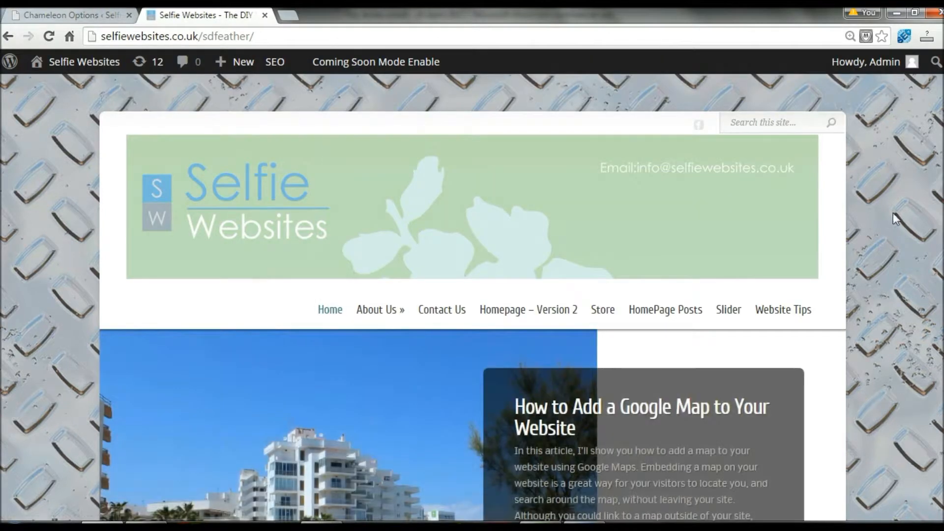
scroll(922, 345, "down", 10)
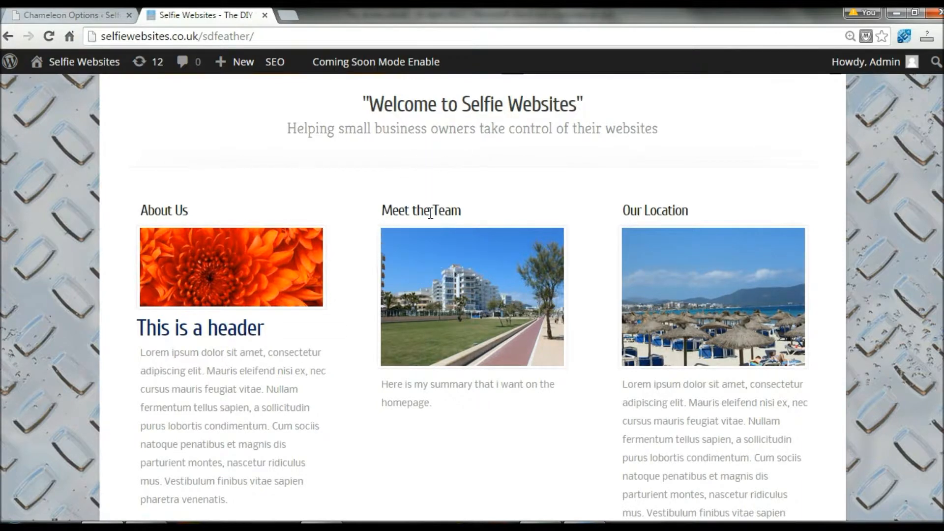
left_click_drag(383, 385, 441, 411)
scroll(441, 412, "down", 1)
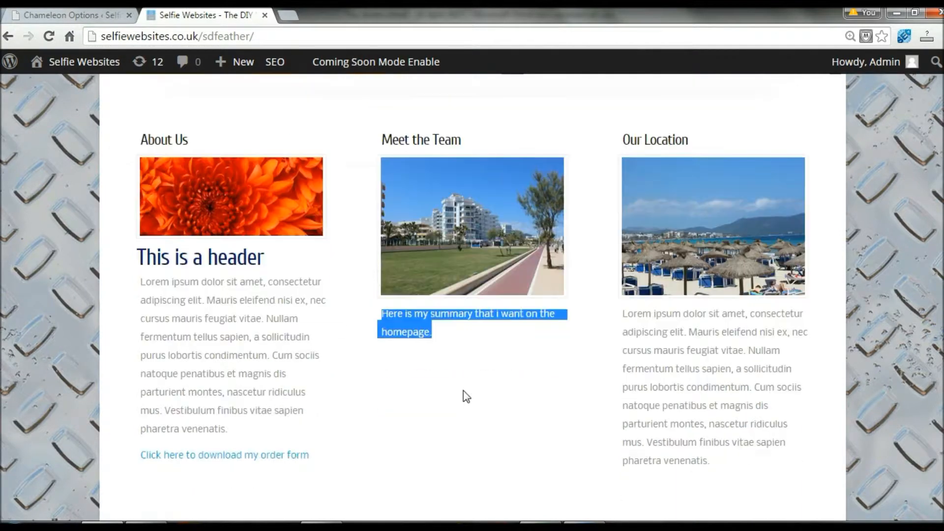
left_click(423, 354)
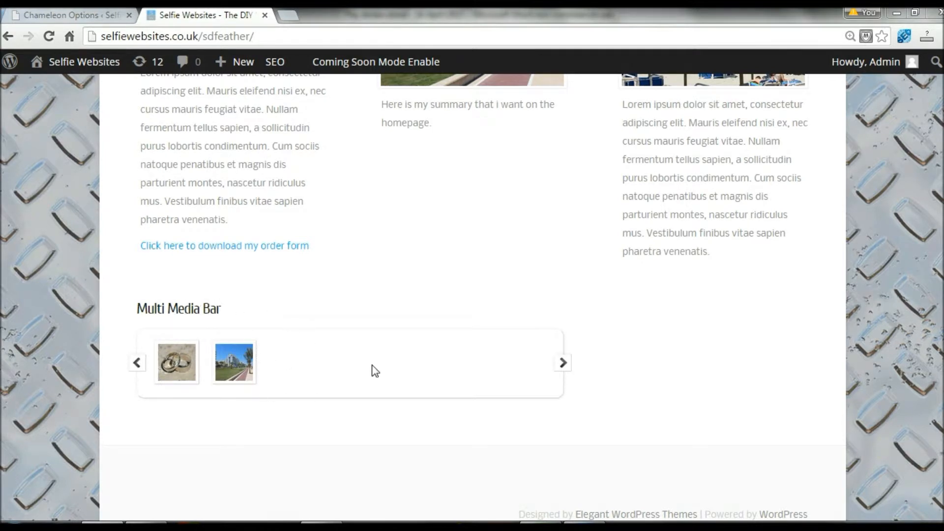
Step: Return to the Chameleon theme options and examine the Media bar's number of posts and excluded categories
left_click(82, 16)
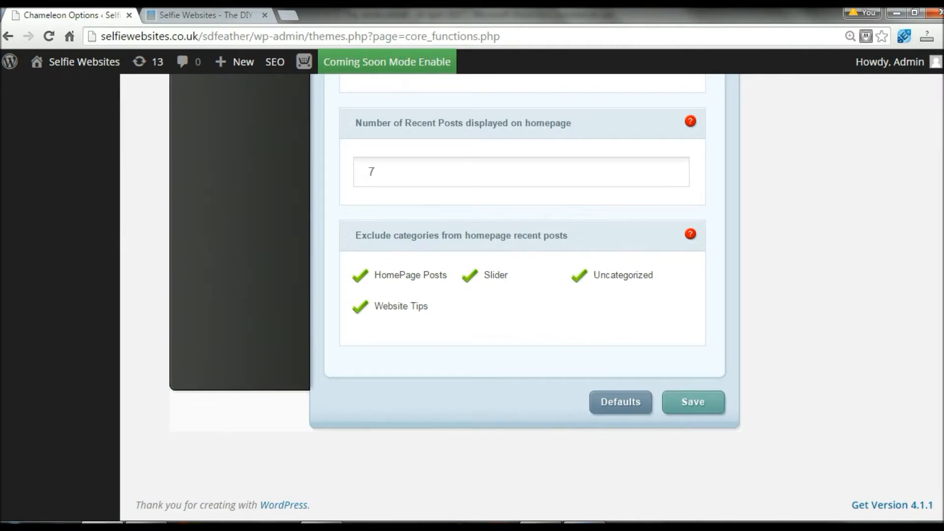
scroll(522, 295, "up", 10)
scroll(522, 294, "down", 3)
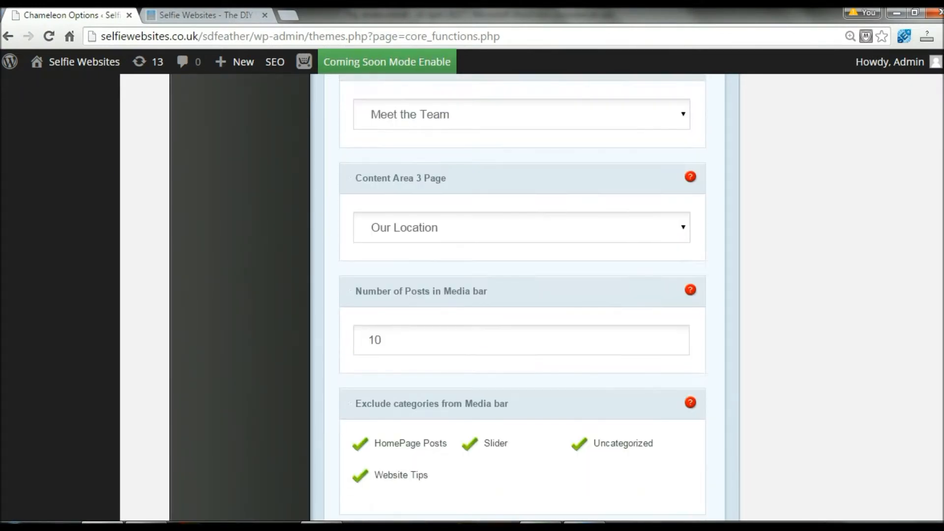
left_click(391, 279)
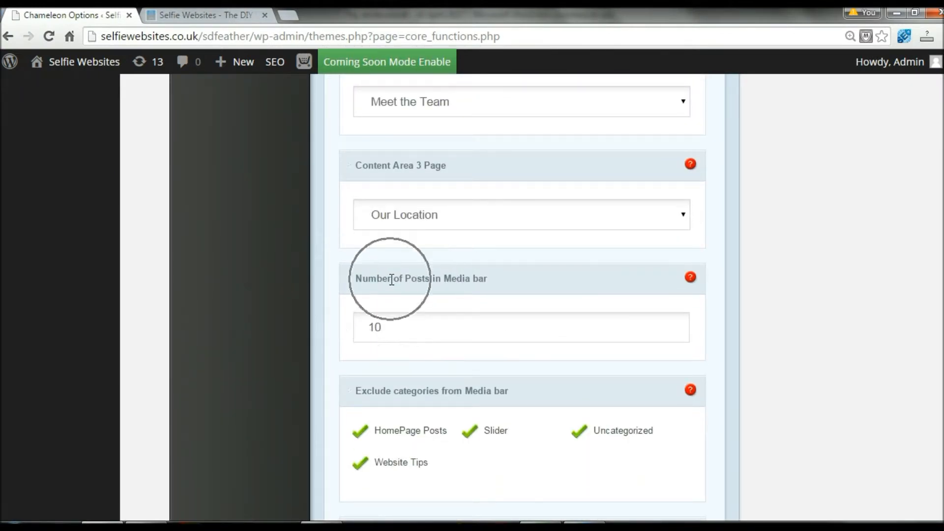
left_click_drag(390, 325, 368, 324)
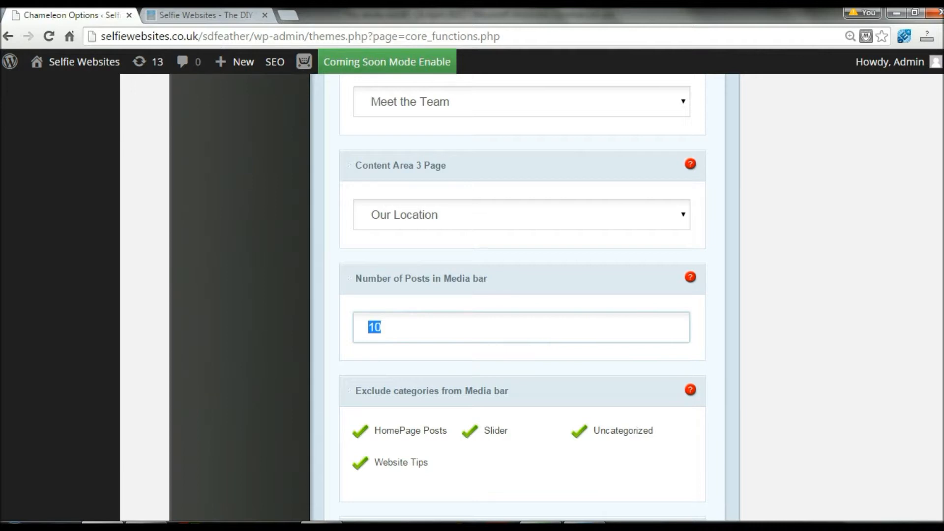
scroll(403, 244, "down", 4)
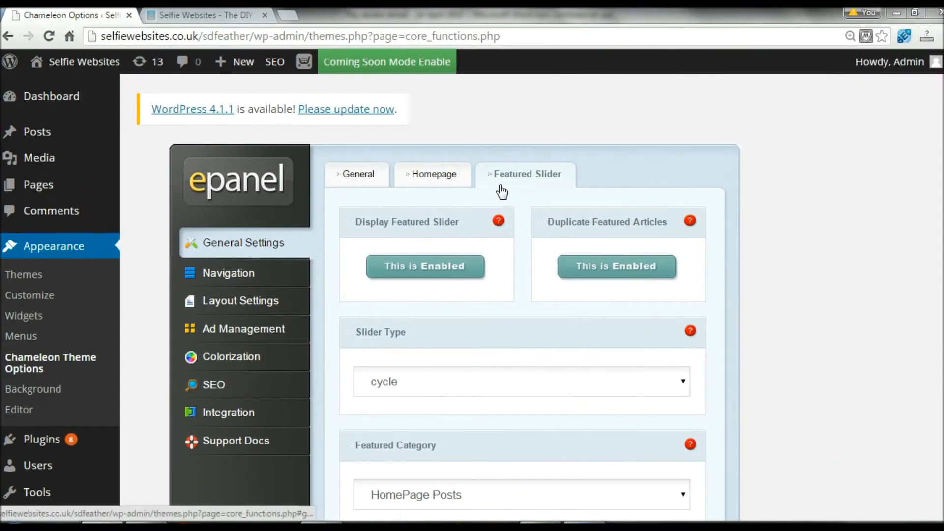
Step: Open the Featured Slider settings and compare them with the slider on the homepage
left_click(279, 248)
left_click(523, 185)
left_click(208, 17)
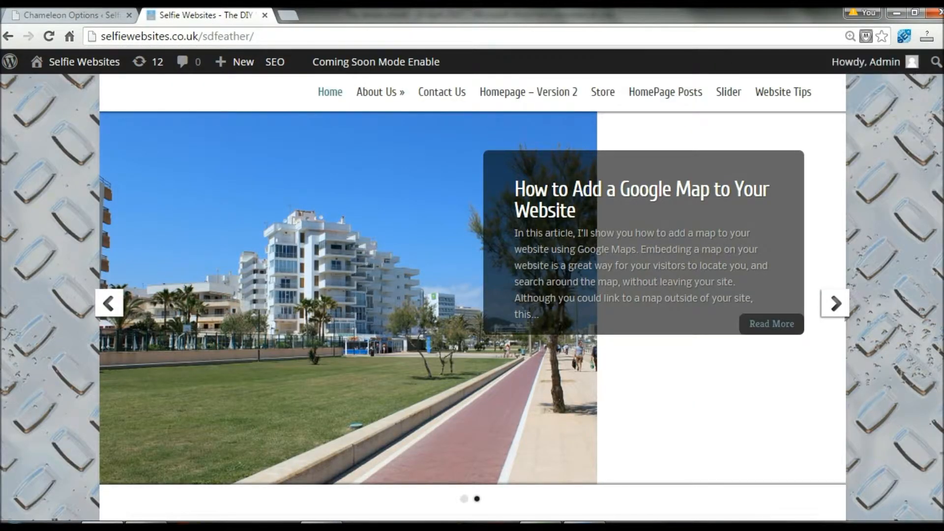
scroll(472, 298, "up", 1)
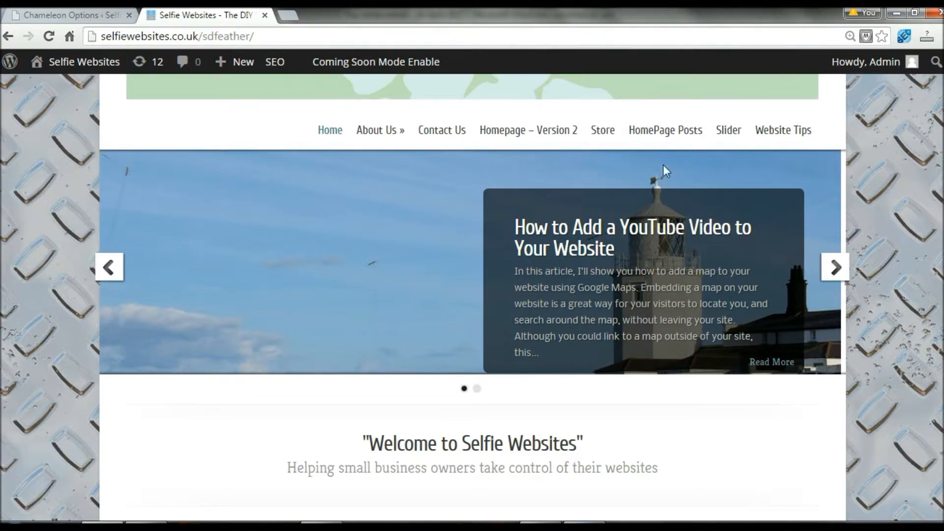
left_click(67, 15)
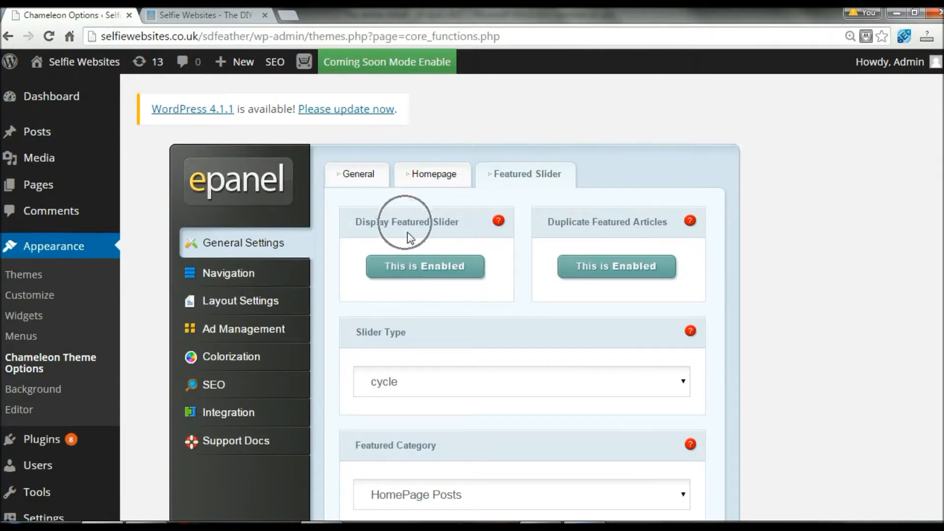
Step: Toggle Display Featured Slider off and back on, and choose HomePage Posts as the featured category
left_click(415, 269)
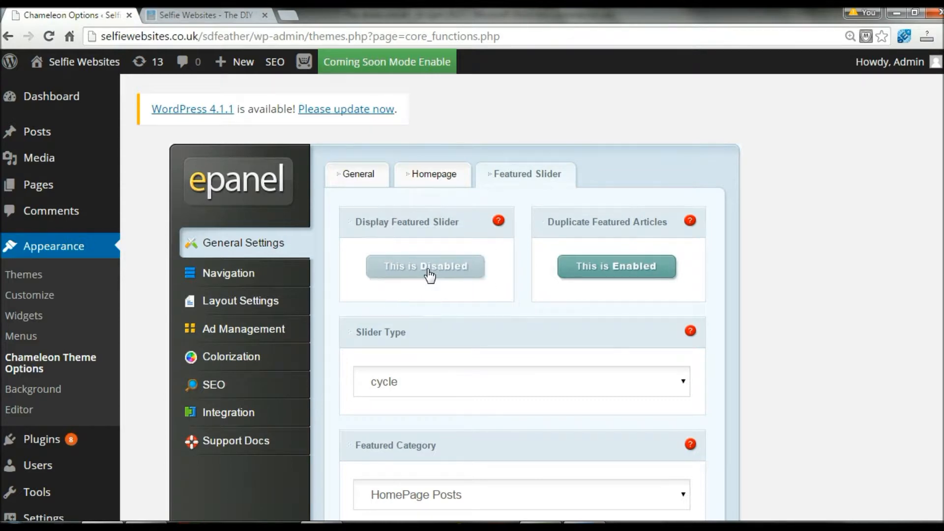
left_click(427, 270)
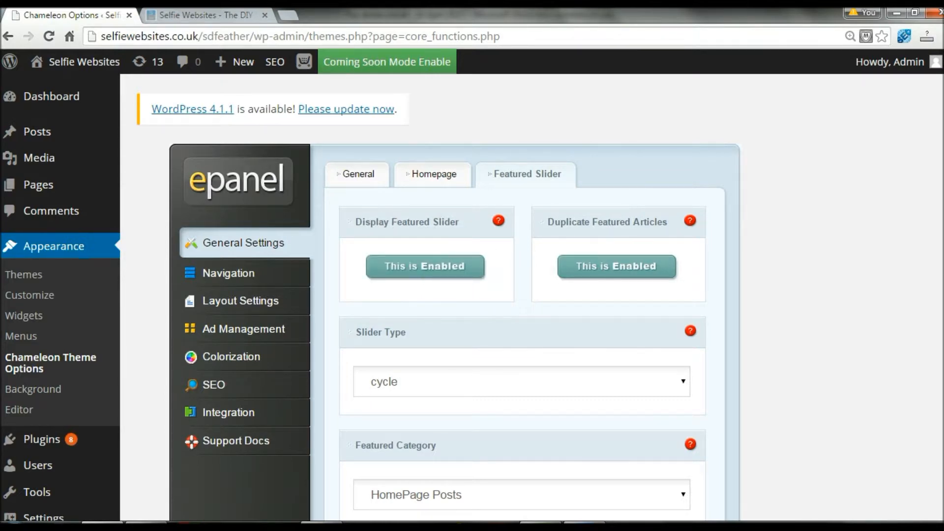
scroll(932, 280, "down", 6)
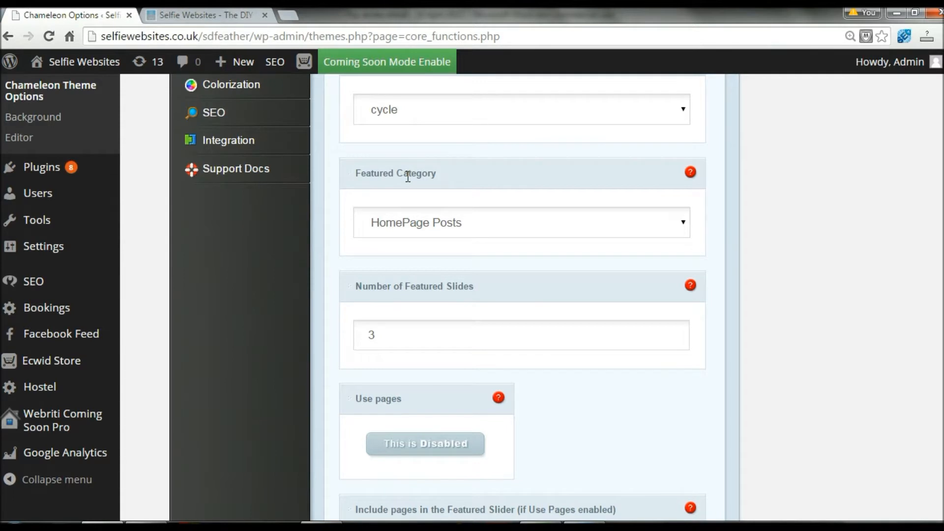
left_click(425, 224)
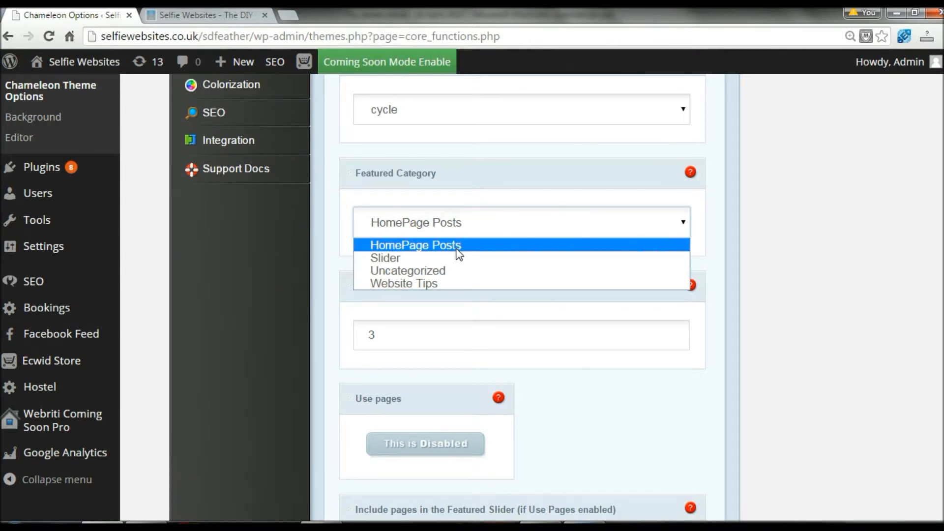
left_click(404, 245)
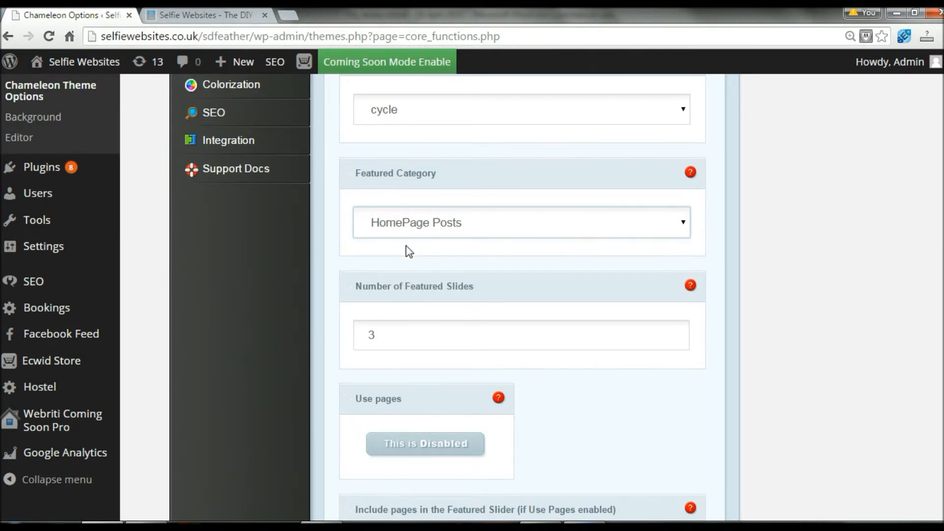
Step: Set the number of featured slides to 5
scroll(438, 271, "down", 2)
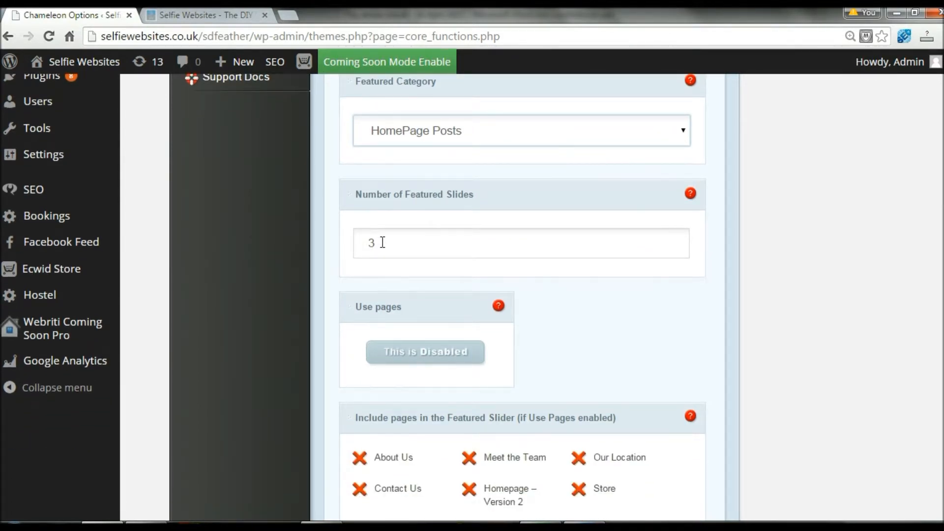
left_click(443, 194)
double_click(371, 242)
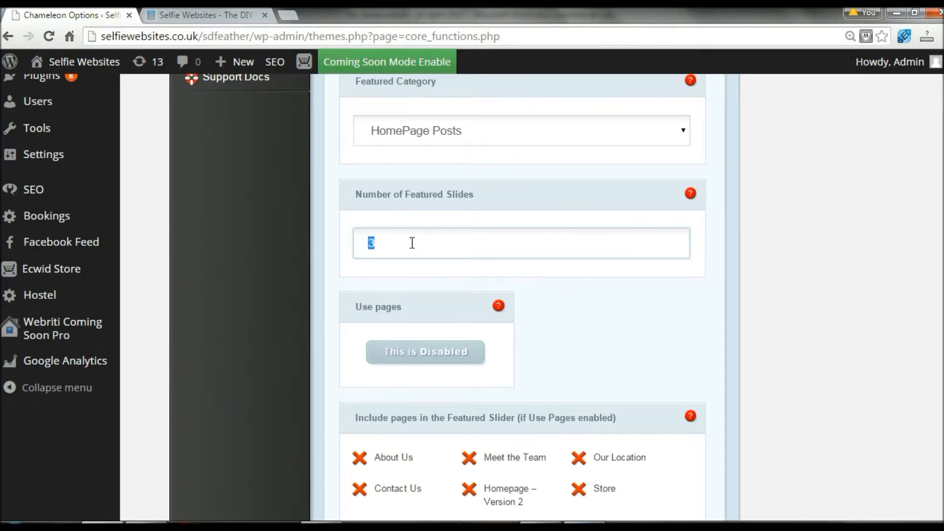
scroll(412, 243, "down", 2)
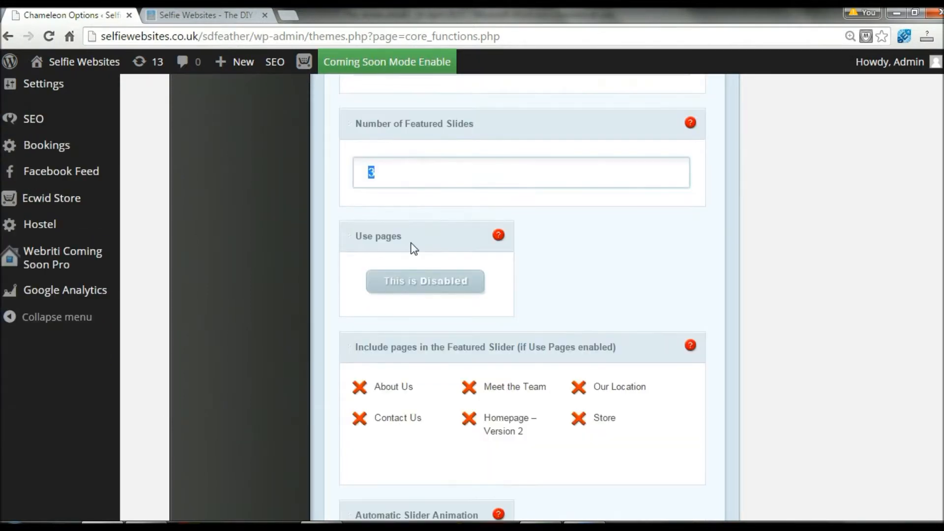
scroll(413, 246, "up", 2)
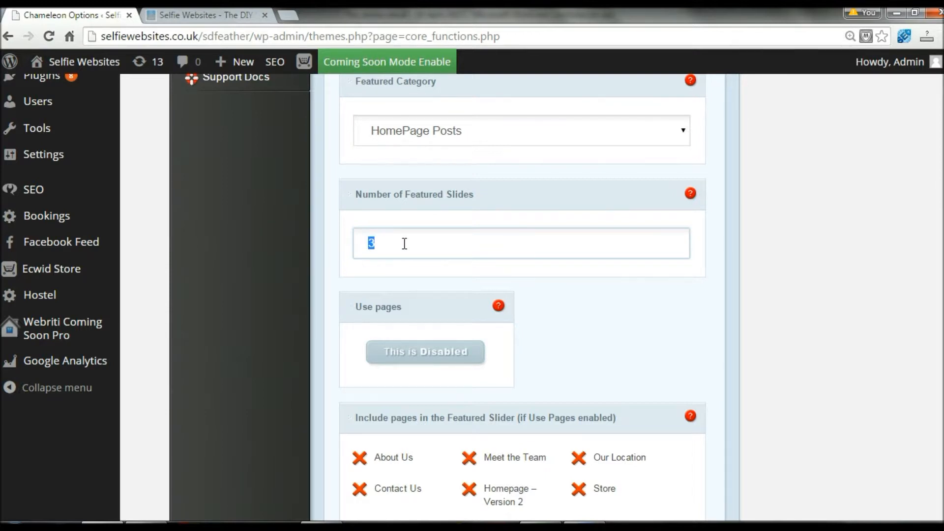
left_click(383, 244)
left_click_drag(398, 243, 357, 241)
type("10")
left_click_drag(369, 243, 355, 244)
type("5")
scroll(521, 295, "up", 2)
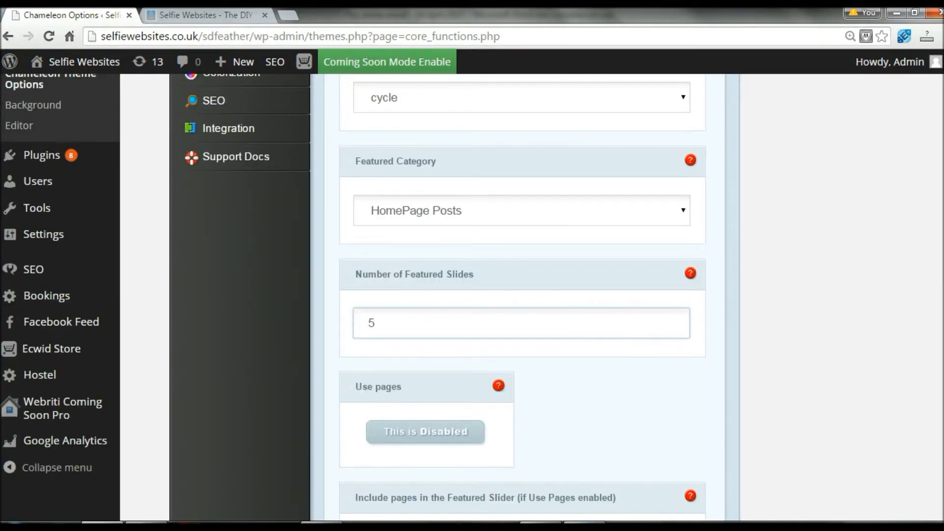
scroll(470, 218, "down", 3)
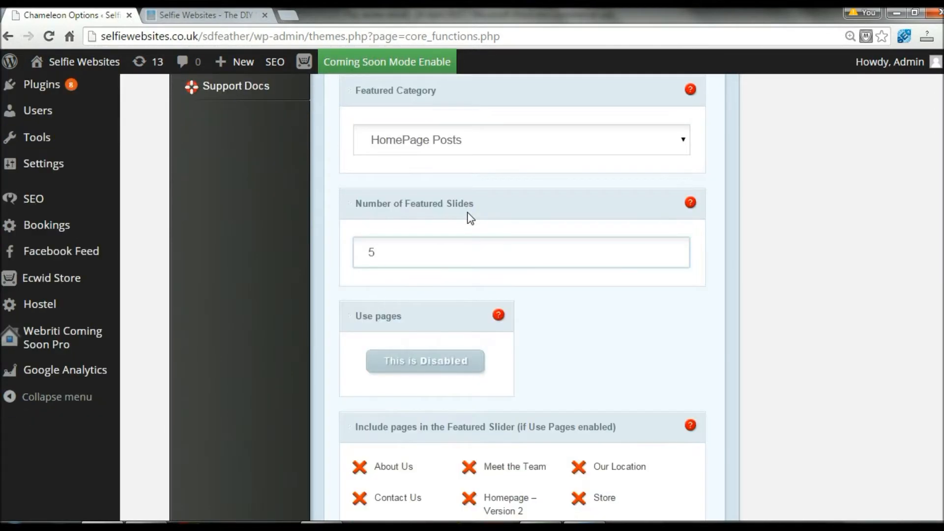
left_click(388, 245)
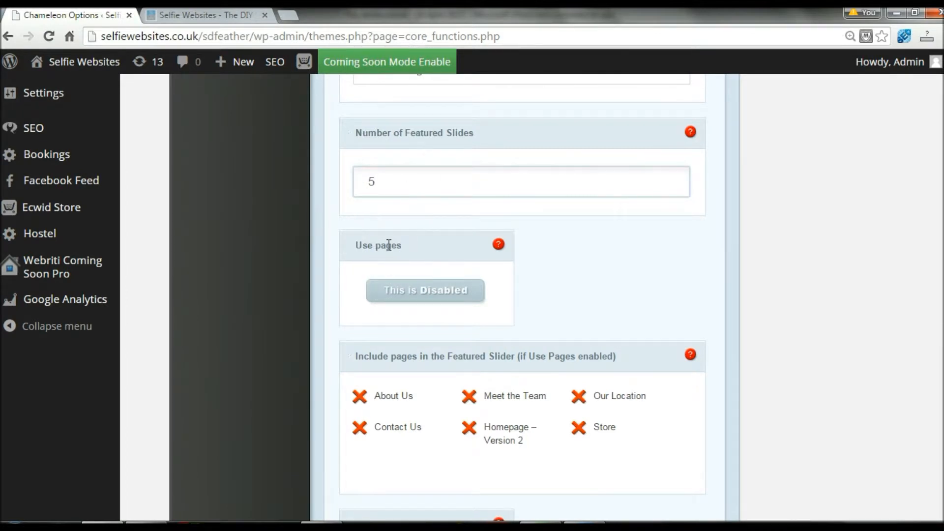
Step: Enable Use pages for the featured slider
scroll(387, 245, "down", 2)
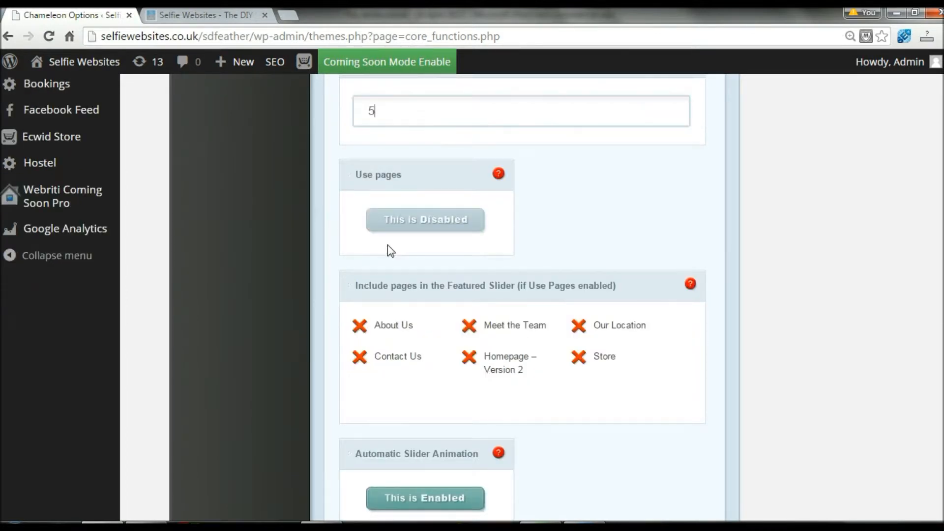
left_click(416, 226)
left_click(415, 226)
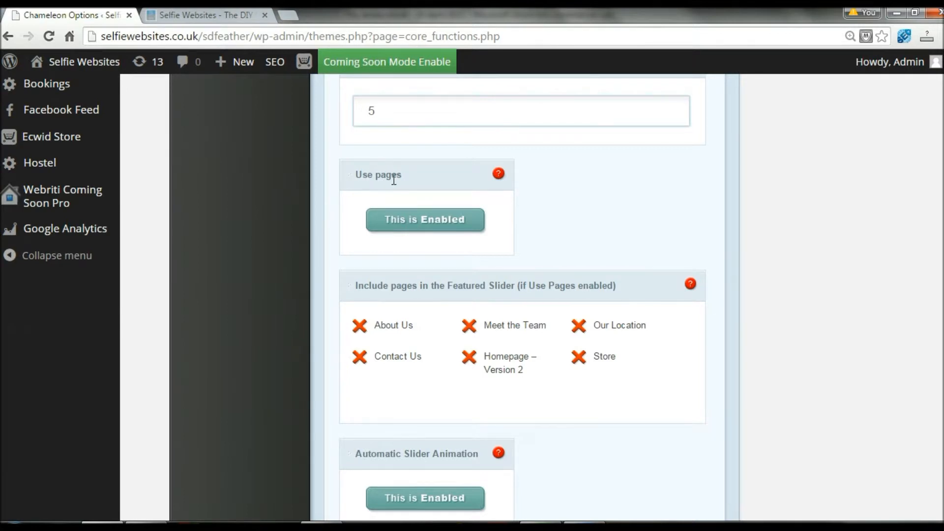
scroll(406, 164, "up", 5)
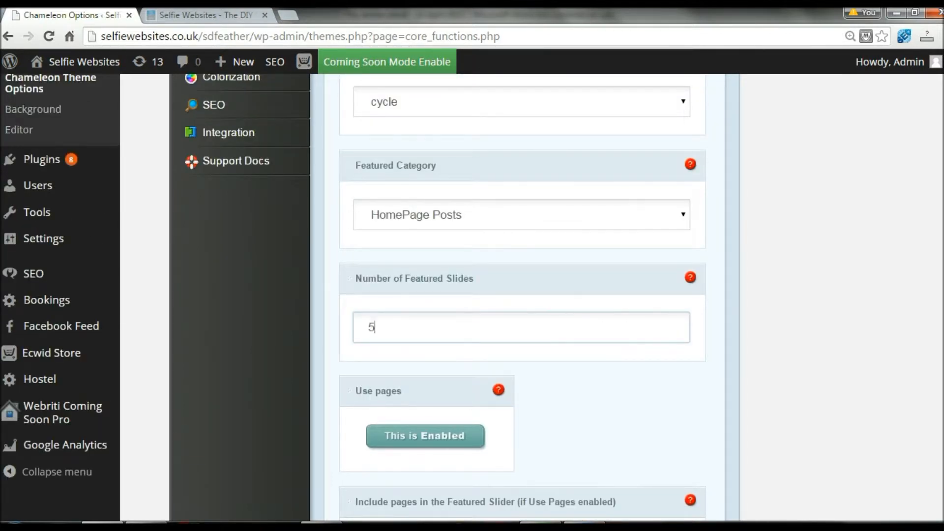
scroll(612, 310, "down", 6)
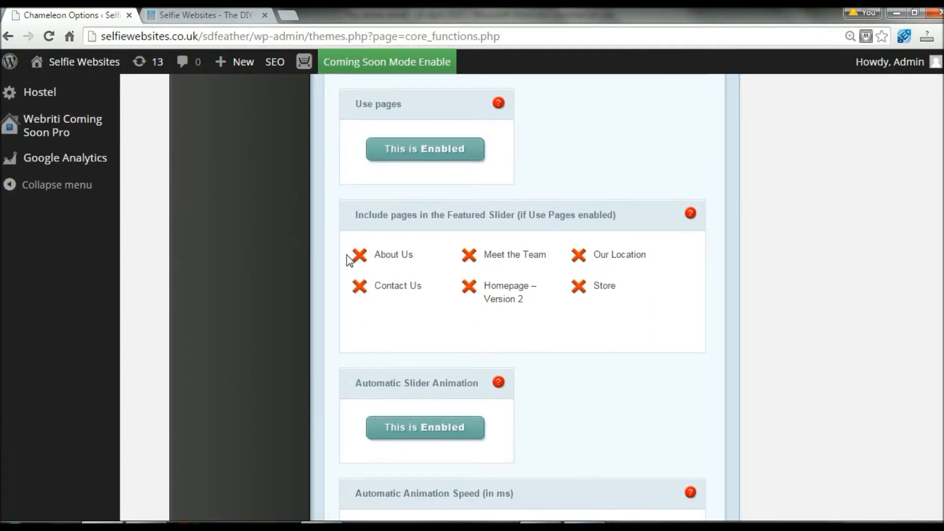
Step: Include the About Us, Contact Us and Meet the Team pages in the featured slider and save the options
key("ctrl")
key("ctrl")
left_click(360, 255)
left_click(359, 285)
left_click(470, 255)
scroll(918, 227, "down", 4)
left_click(704, 439)
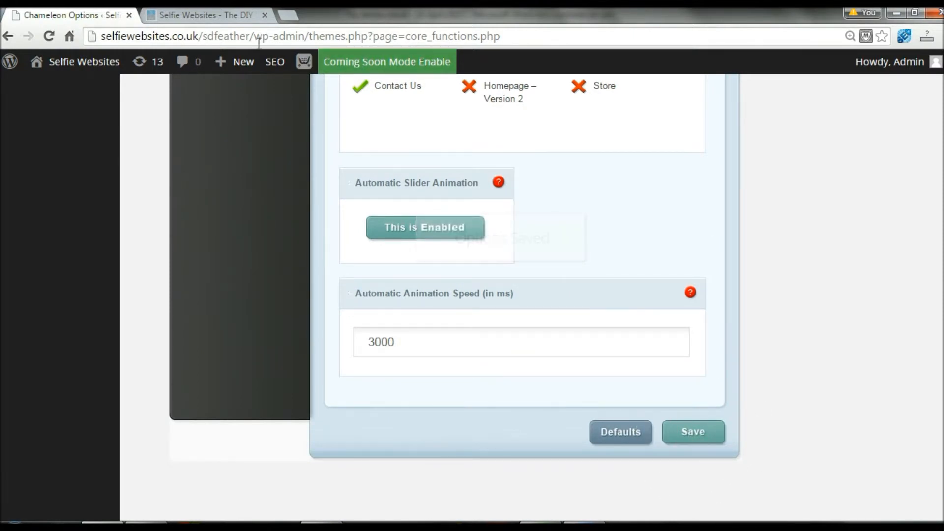
Step: Reload the homepage and examine each page slide in the featured slider, including how its image and summary text fit
left_click(186, 18)
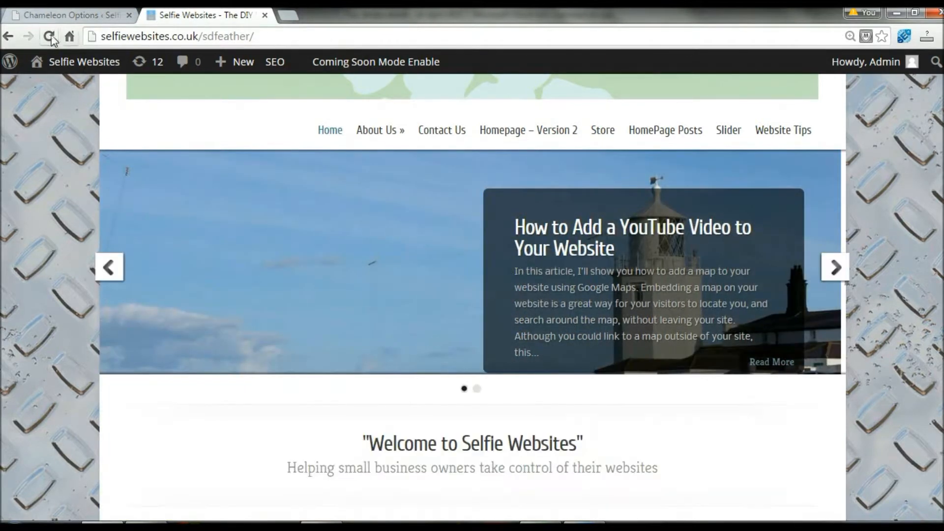
left_click(49, 37)
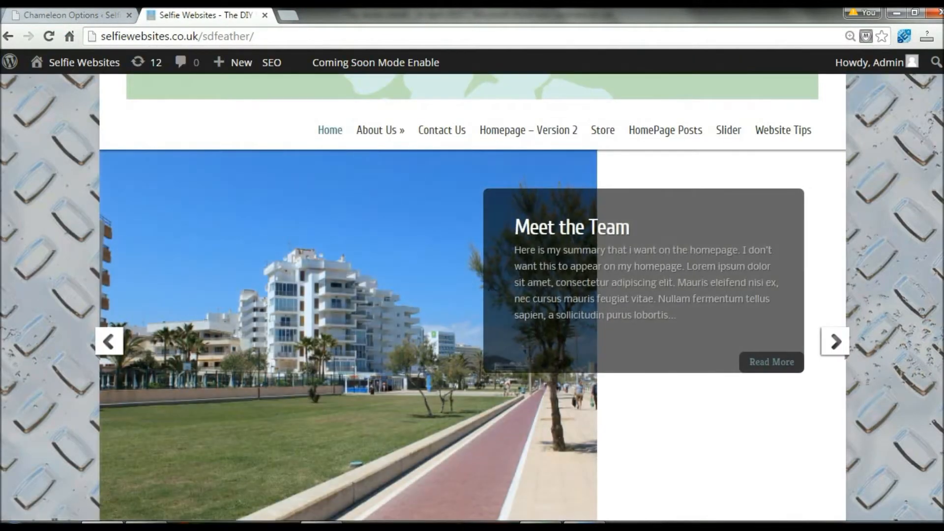
scroll(528, 145, "down", 2)
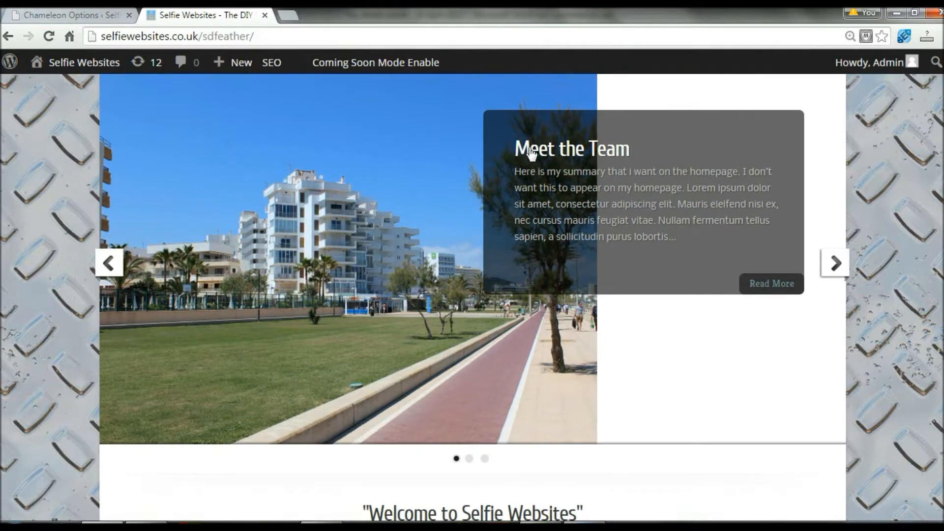
left_click(469, 462)
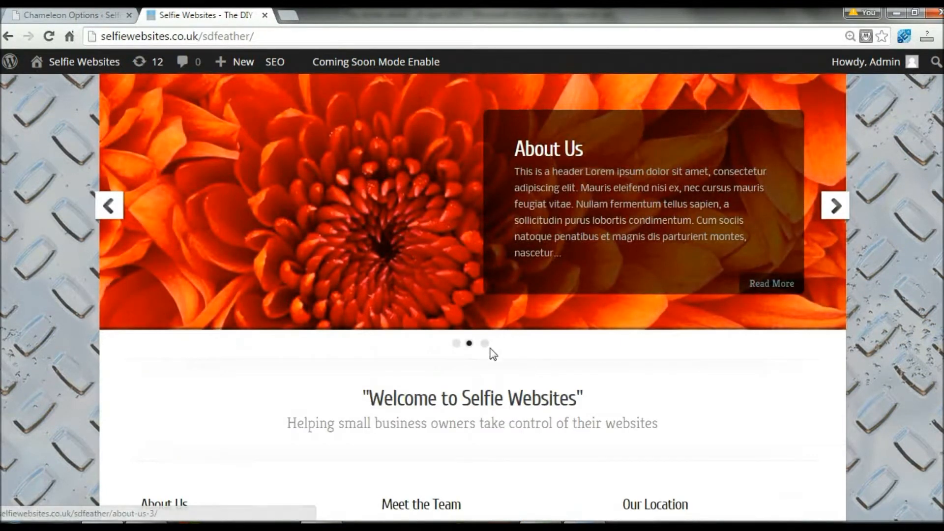
left_click(485, 344)
scroll(554, 172, "up", 2)
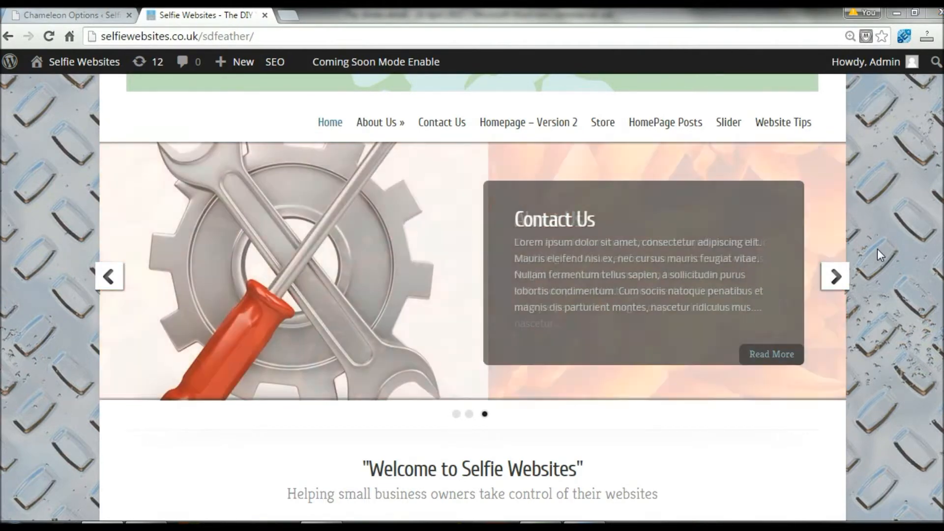
scroll(472, 295, "down", 8)
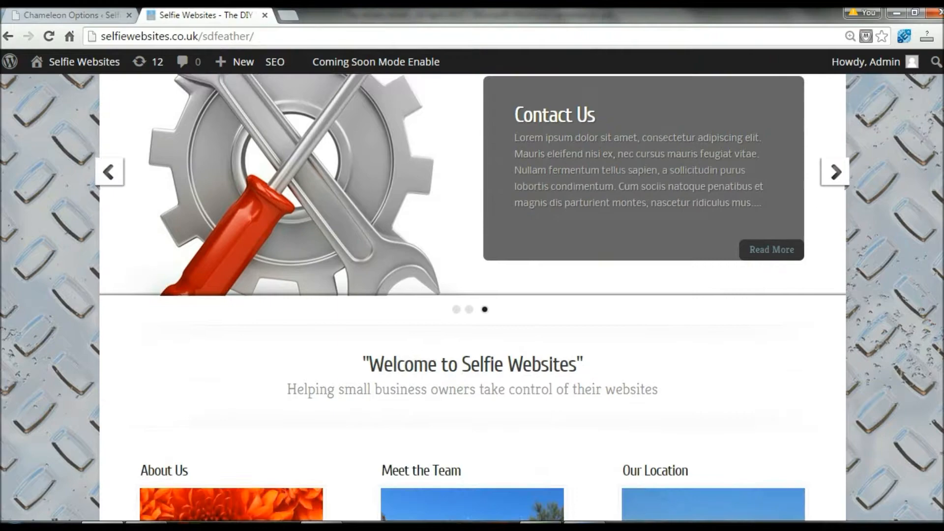
scroll(472, 295, "up", 8)
scroll(472, 295, "up", 1)
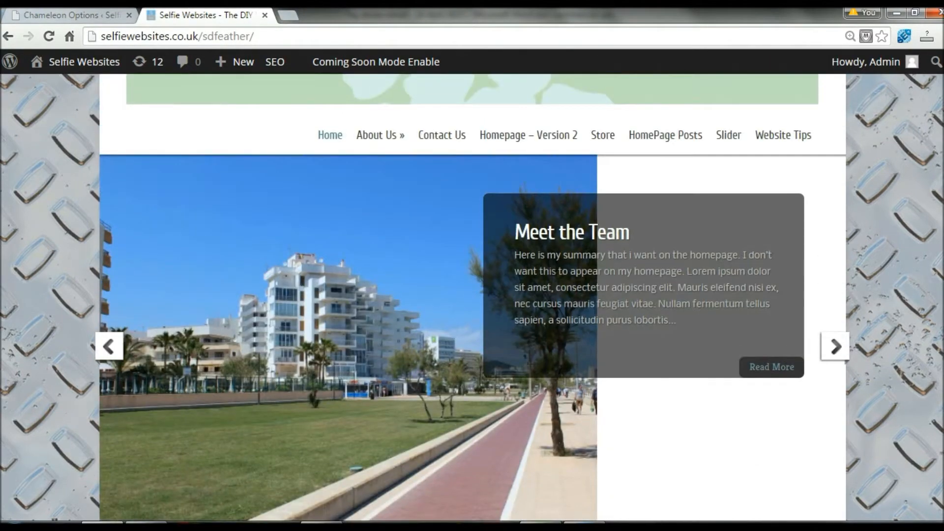
scroll(472, 295, "down", 2)
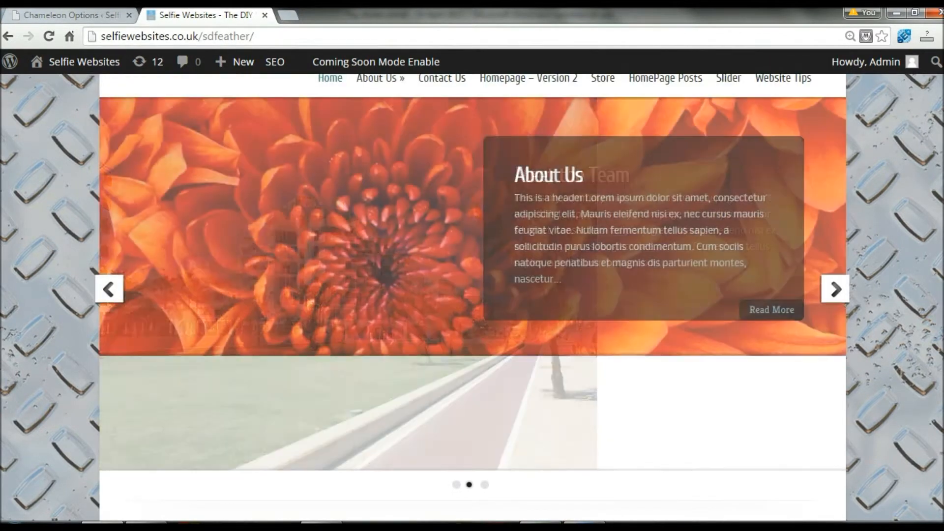
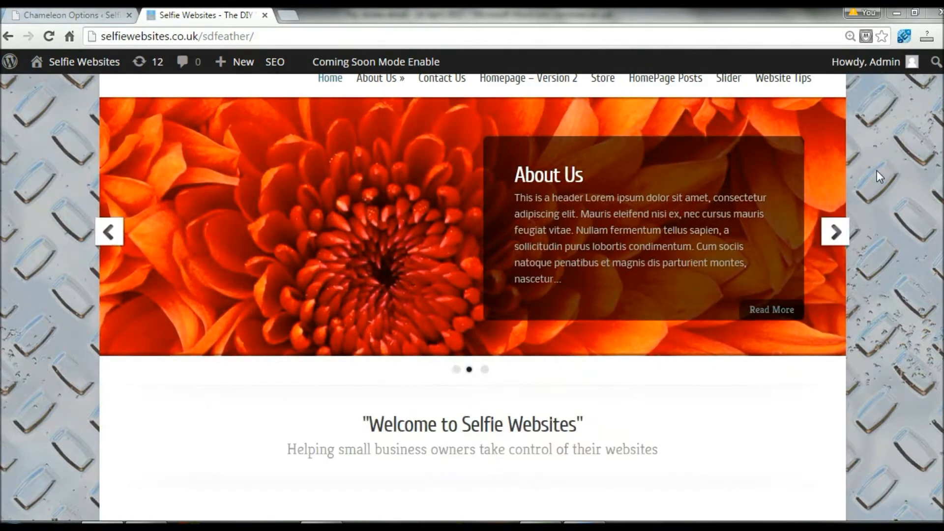
Step: Set the slider's automatic animation speed to 6000 ms, save the options and reload the homepage to check it
left_click(58, 16)
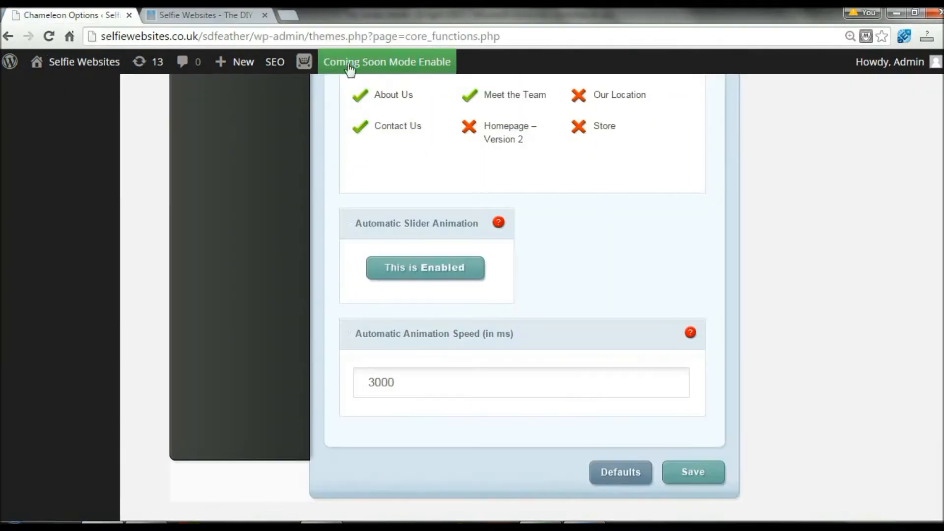
scroll(796, 338, "down", 1)
left_click(379, 299)
double_click(404, 350)
left_click(403, 350)
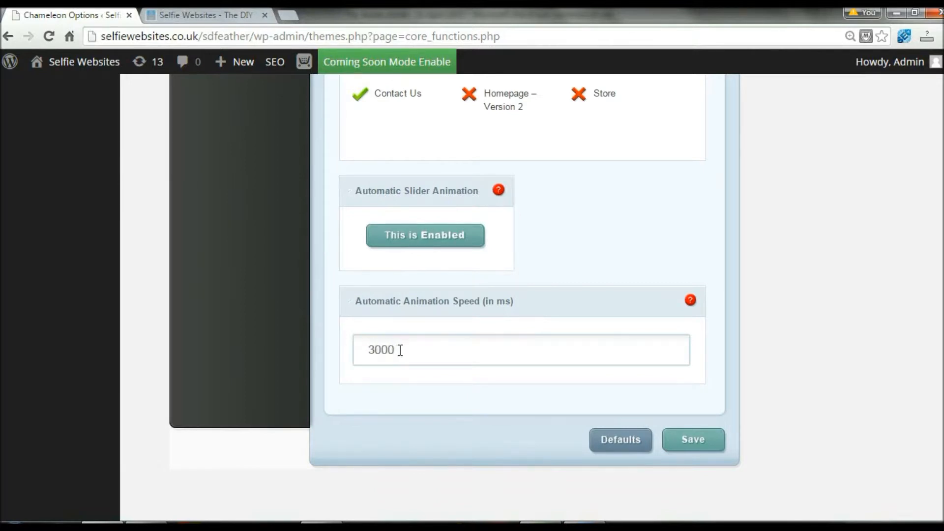
left_click_drag(414, 350, 358, 347)
type("6000")
left_click(687, 442)
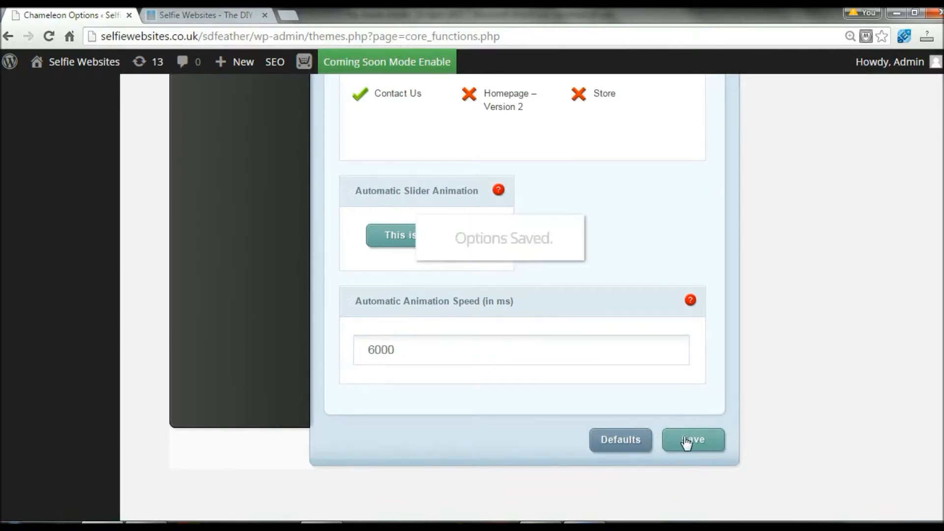
left_click(203, 15)
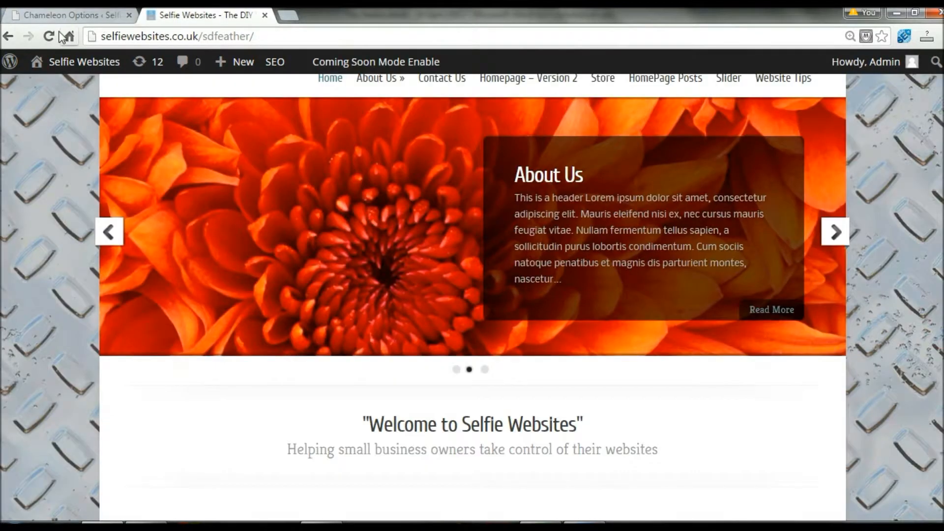
left_click(49, 37)
Step: Return to the Chameleon theme options, set the slider's automatic animation speed to 1000 ms and save
left_click(55, 20)
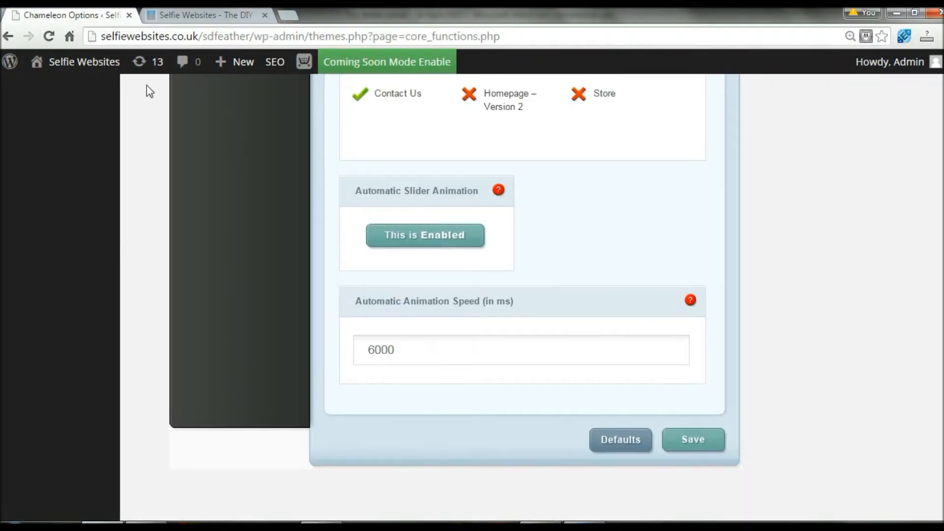
left_click(375, 349)
key("BackSpace")
type("1")
left_click(697, 445)
Step: Reload the homepage and check how the featured slider moves between its slides at the new speed
left_click(207, 10)
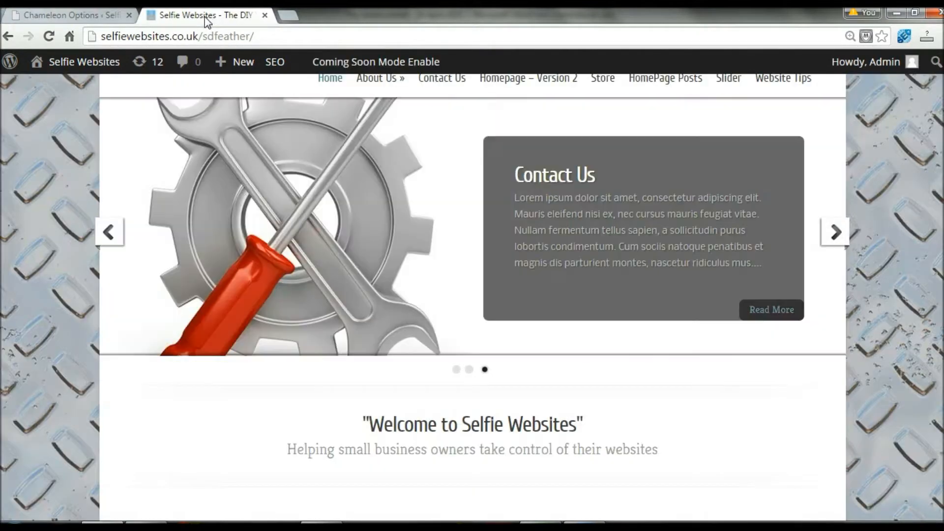
left_click(50, 37)
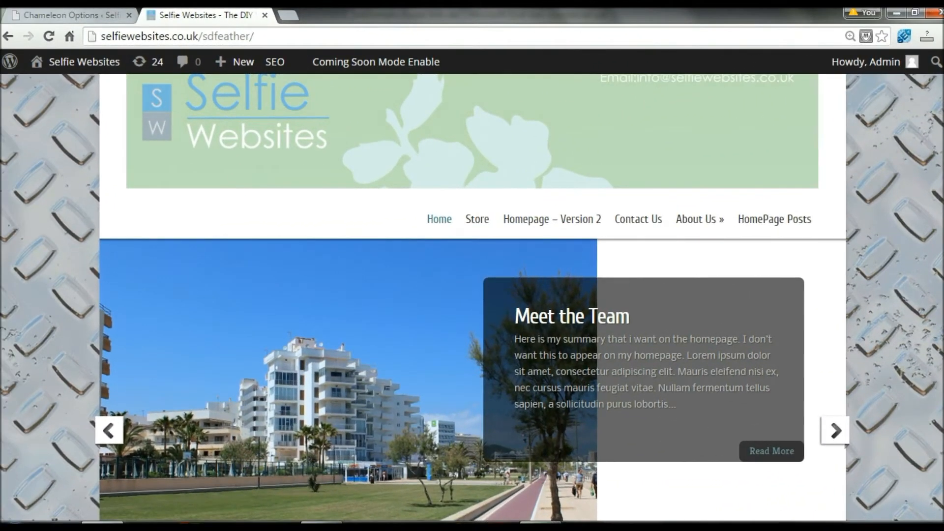
scroll(472, 294, "down", 3)
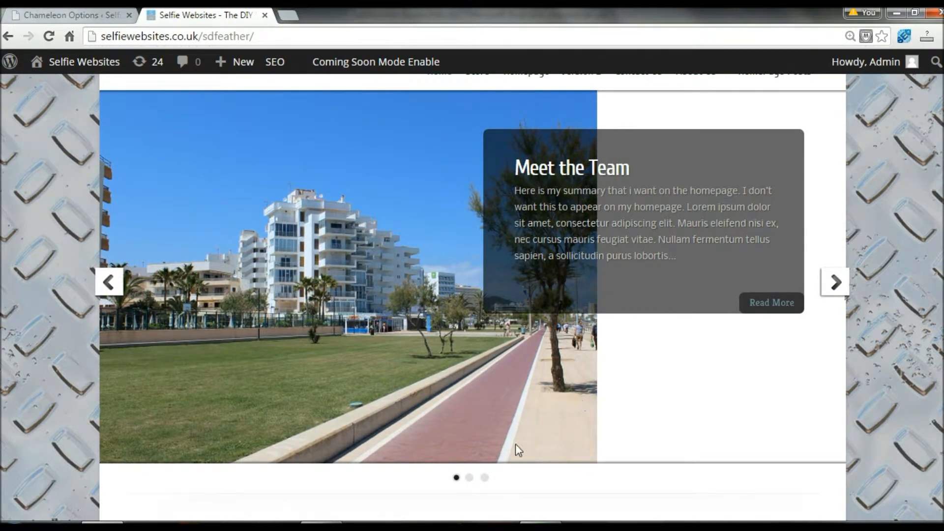
left_click(469, 478)
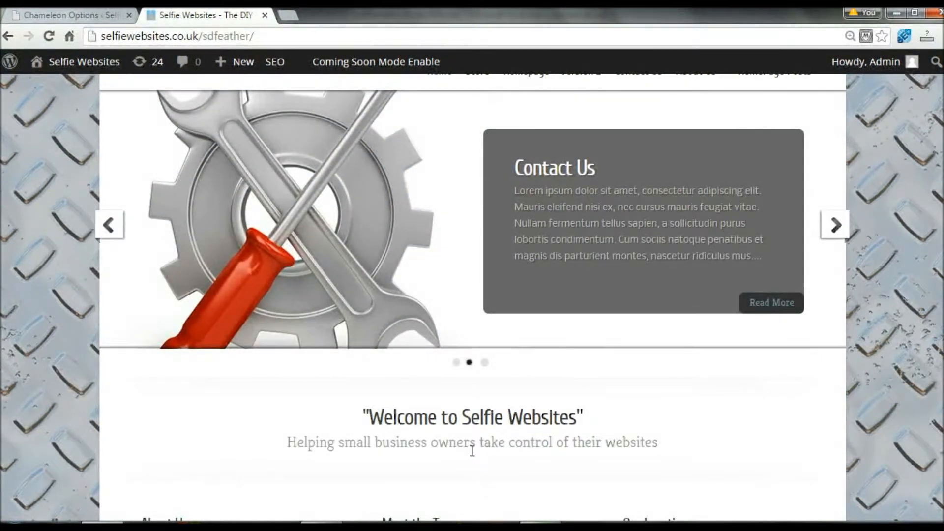
Step: Show the About Us slide in the featured slider, open its page from there and start editing the page
left_click(484, 363)
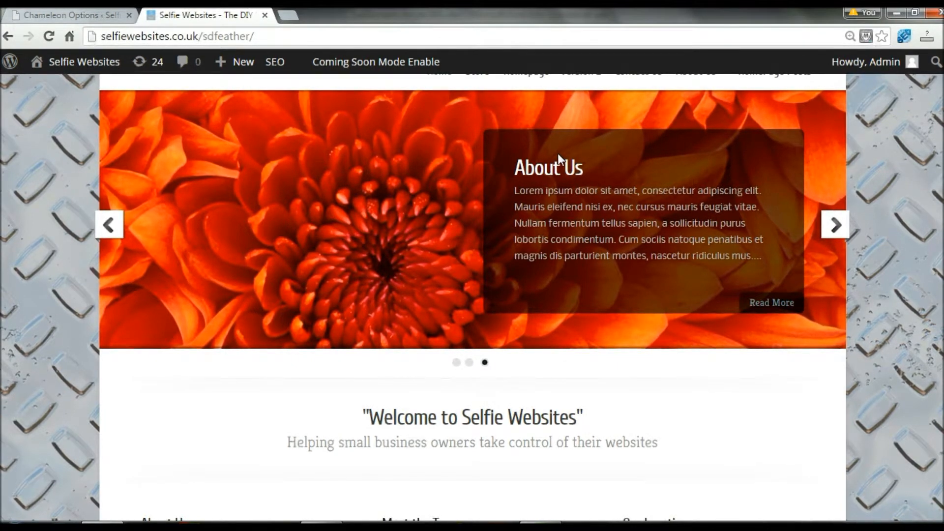
left_click(760, 304)
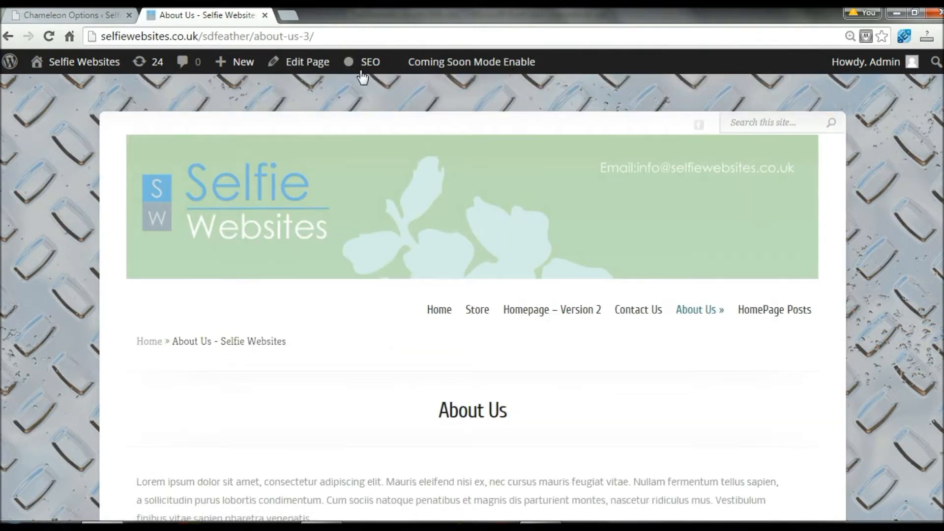
left_click(309, 64)
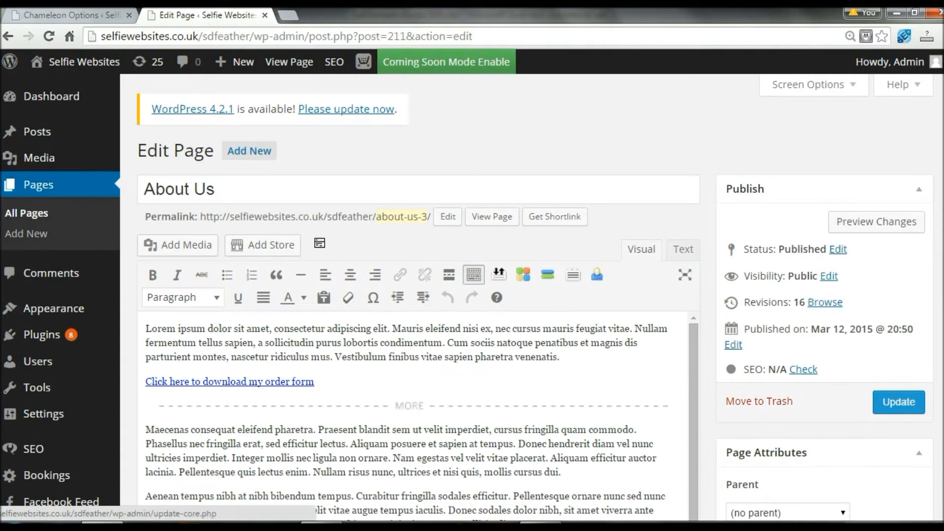
scroll(466, 298, "down", 5)
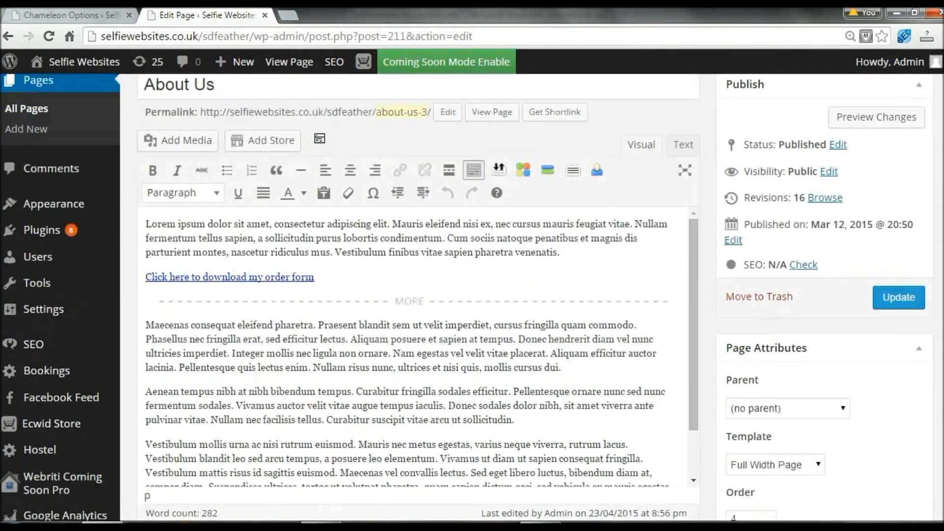
Step: Set the About Us page's order to 1 in its page attributes and update the page
key("ctrl")
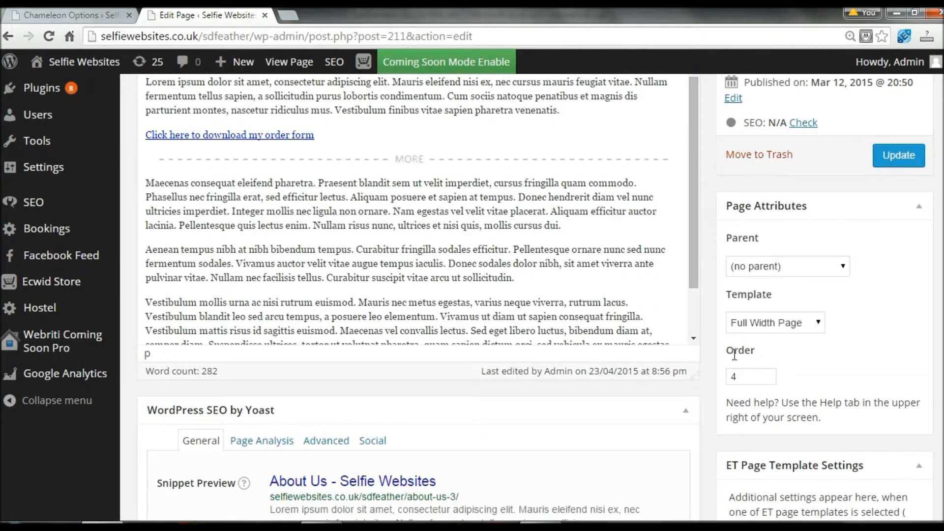
left_click_drag(739, 380, 726, 376)
left_click(751, 376)
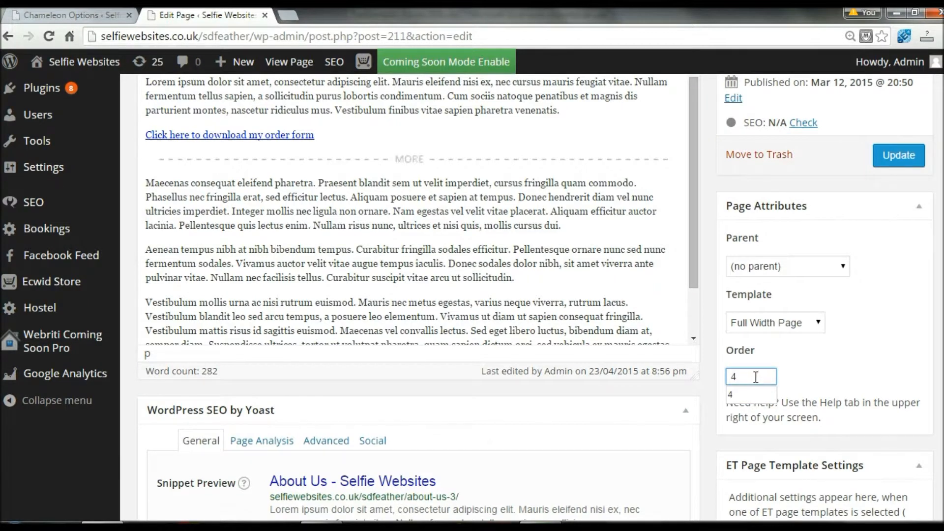
double_click(755, 377)
type("1")
key("ctrl+a")
type("1")
left_click(909, 163)
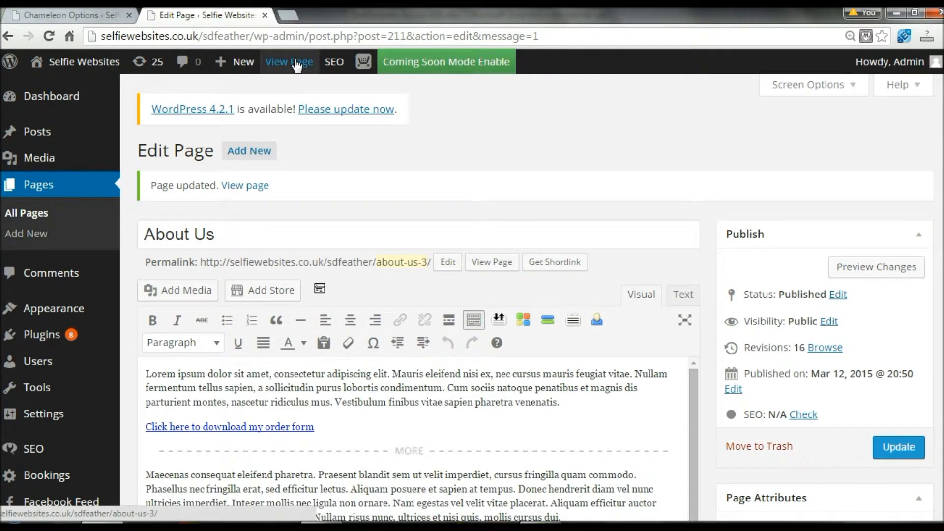
Step: View the updated About Us page and return to the homepage to check the menu order and first slide
left_click(295, 61)
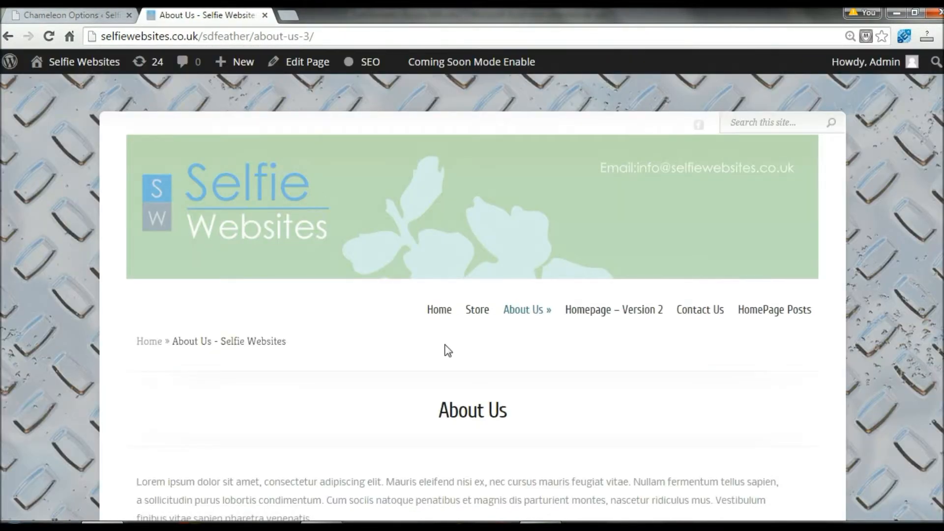
left_click(440, 311)
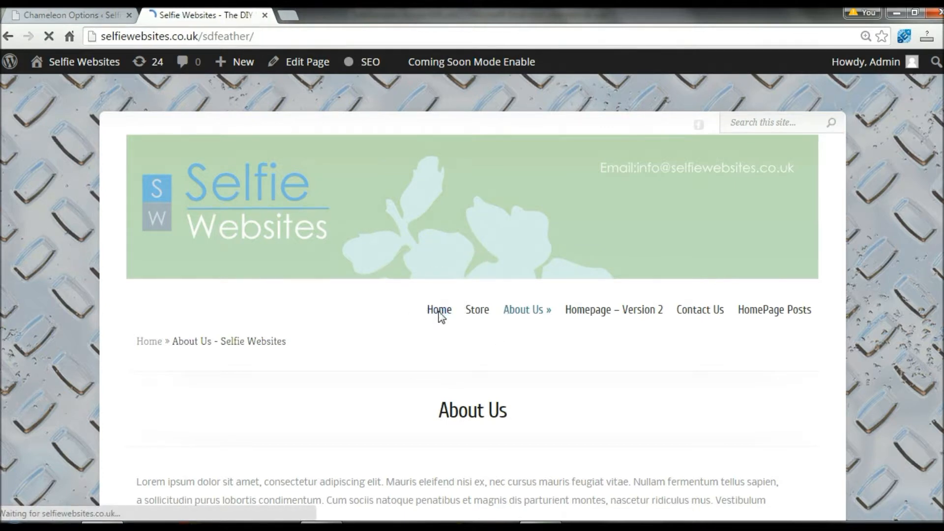
scroll(441, 316, "down", 4)
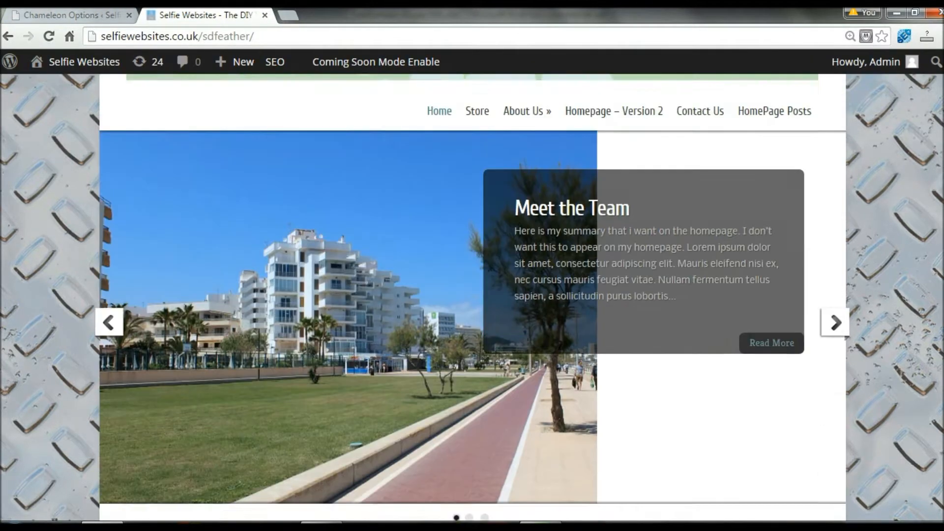
scroll(472, 298, "down", 1)
left_click(560, 172)
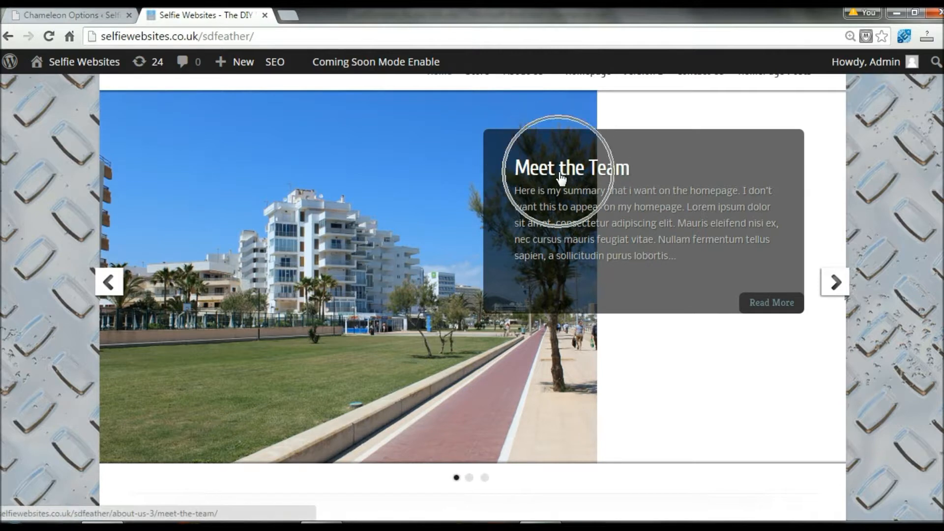
Step: Open the Meet the Team page from its slide for editing, set its order to 2 and update it
left_click(763, 305)
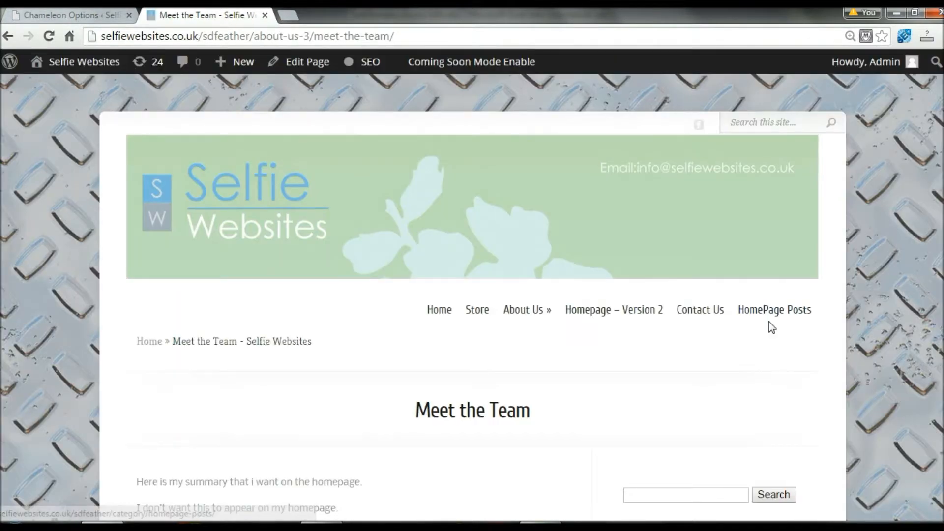
left_click(301, 69)
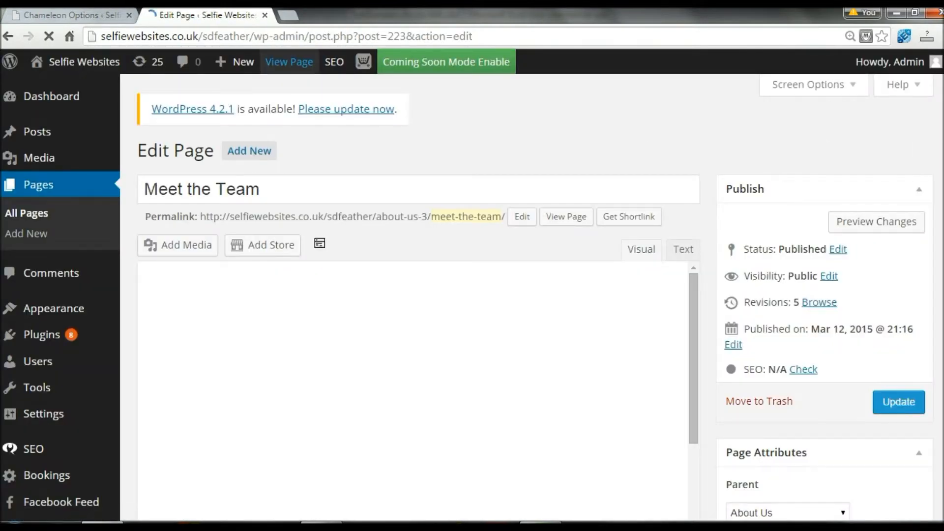
scroll(895, 277, "down", 5)
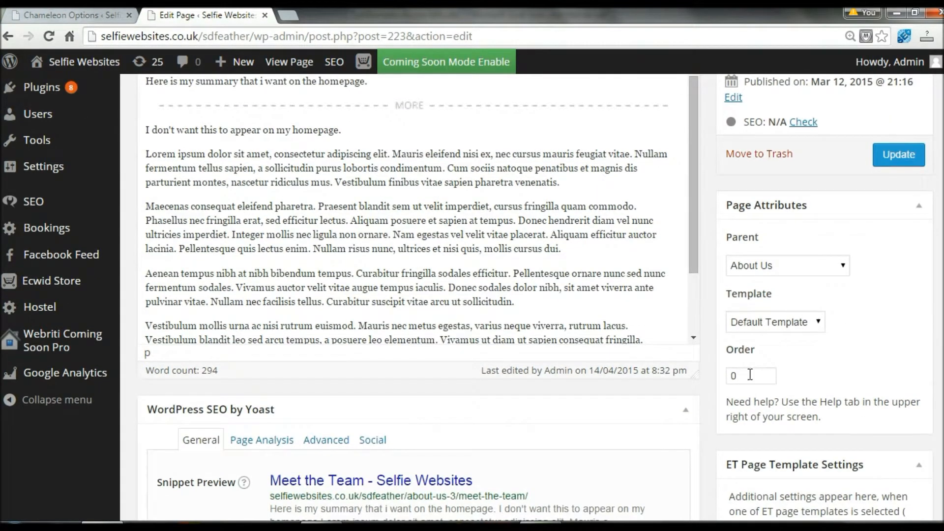
left_click(740, 375)
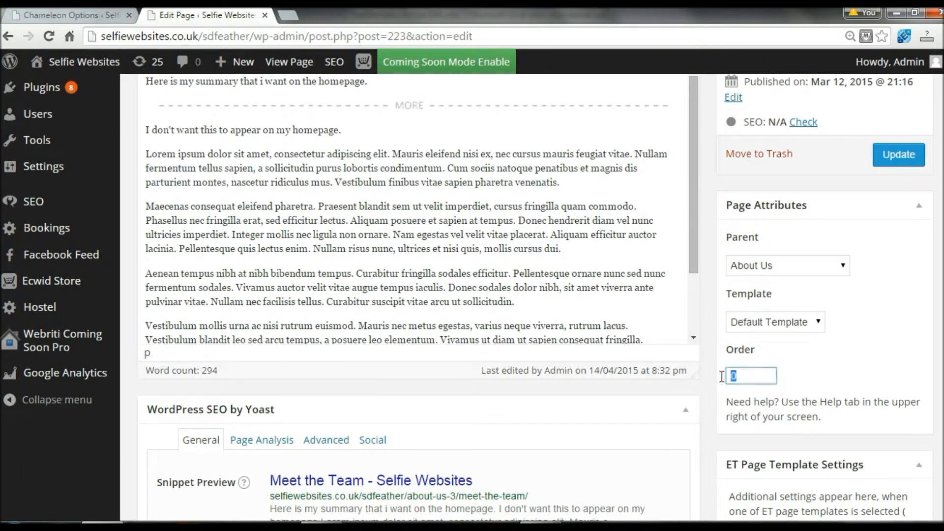
type("2")
left_click(902, 163)
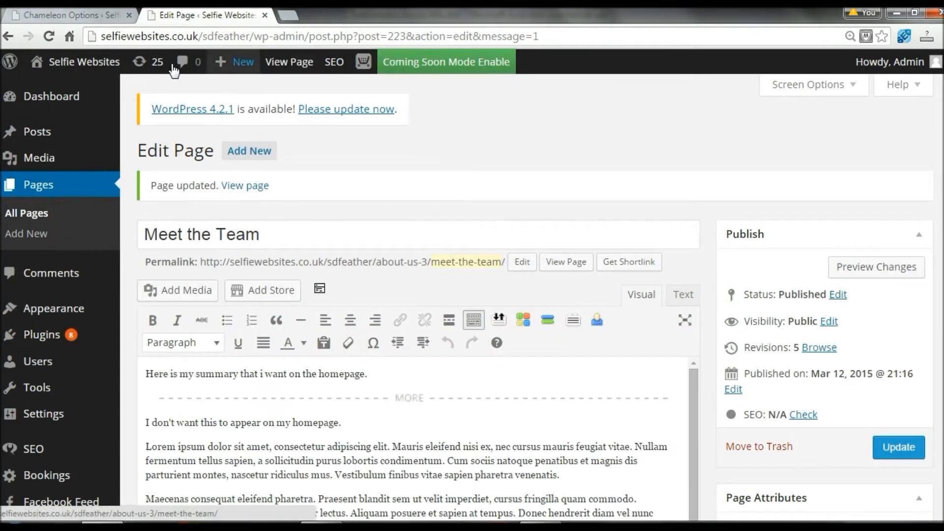
Step: Go to the homepage and check the new order of the featured slider's slides
left_click(84, 61)
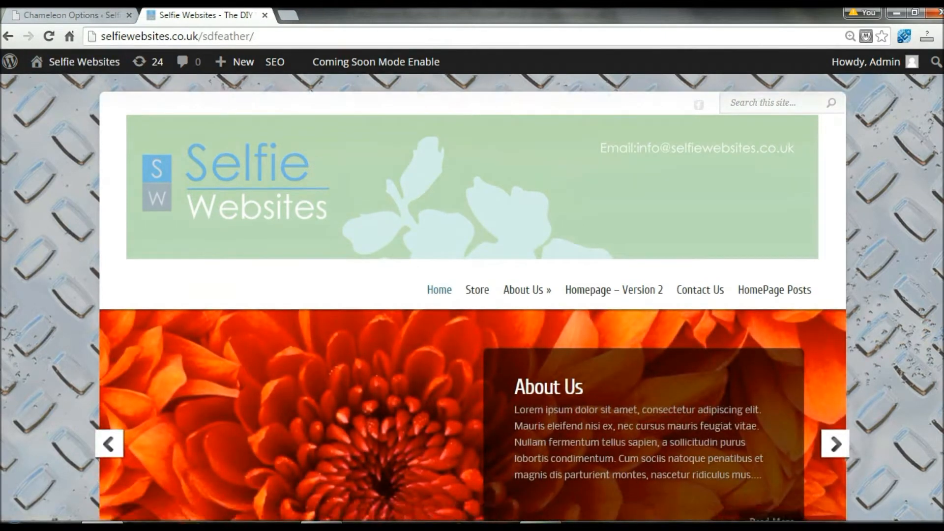
scroll(472, 295, "down", 3)
left_click(468, 434)
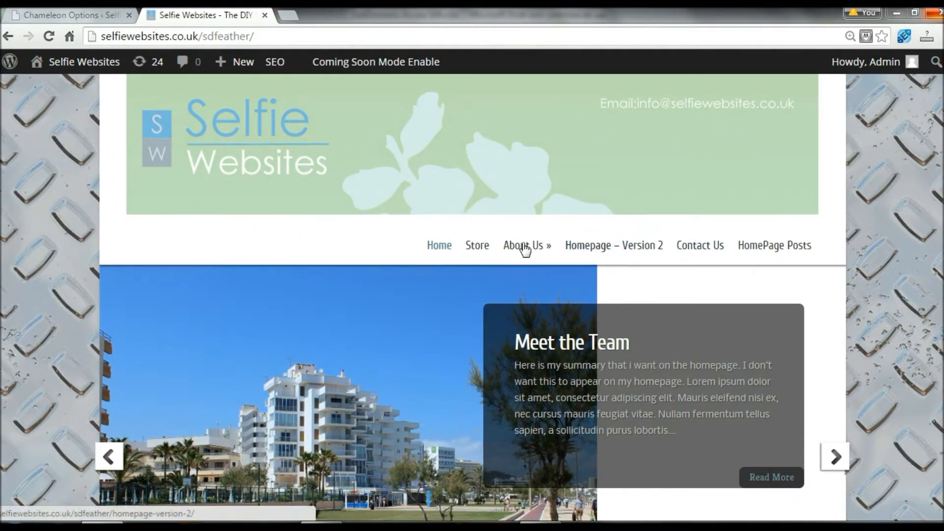
Step: Open the Navigation page settings in the Chameleon theme options and compare the listed pages with the homepage menu
left_click(79, 15)
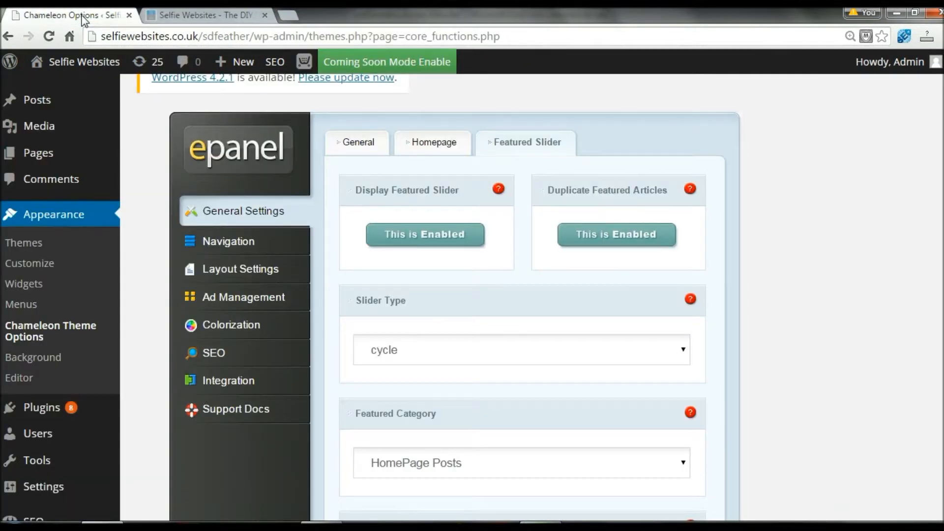
left_click(222, 248)
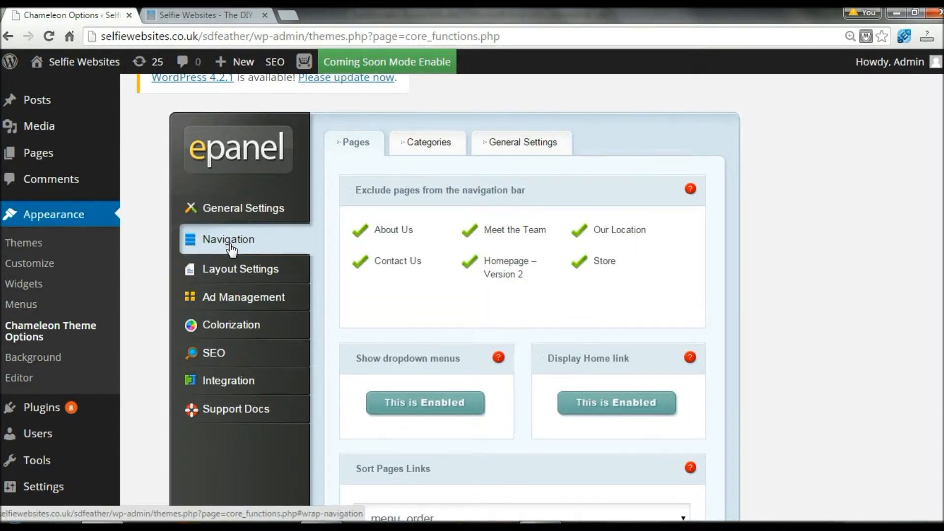
left_click(216, 241)
scroll(371, 297, "down", 1)
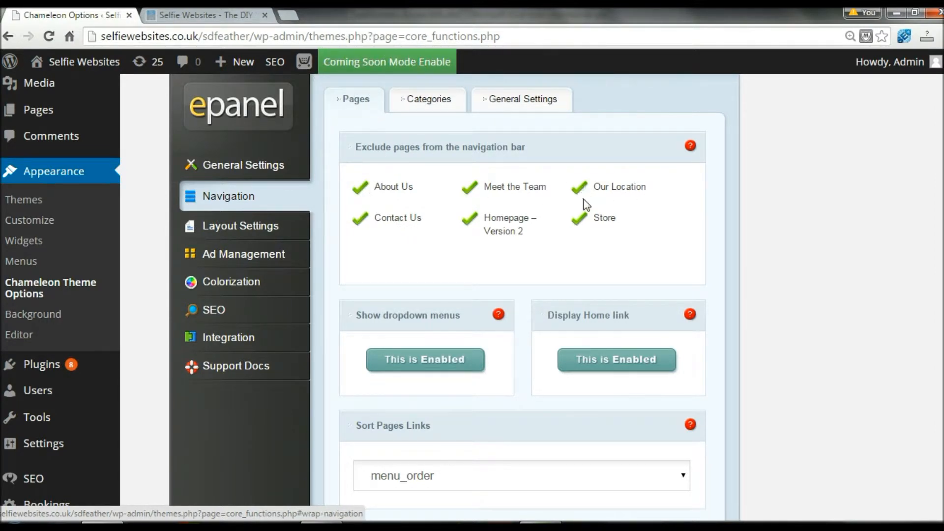
left_click(219, 23)
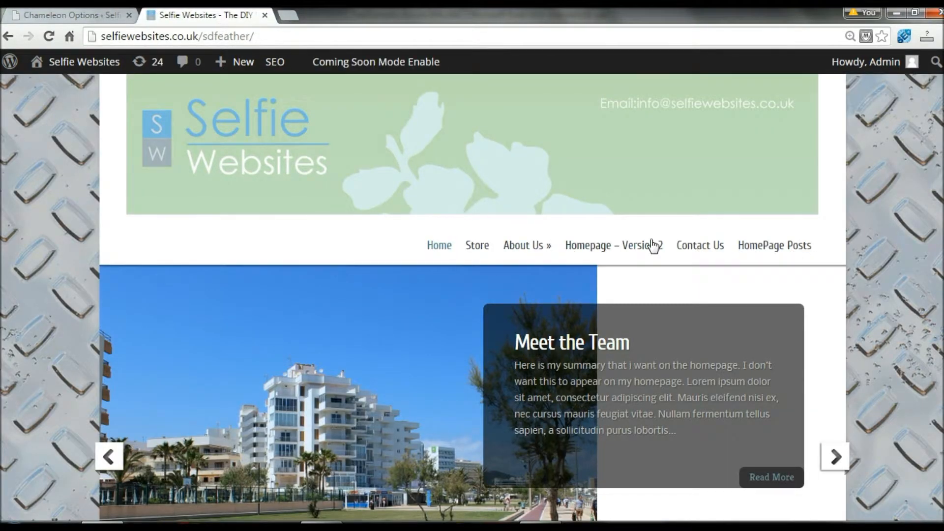
left_click(105, 24)
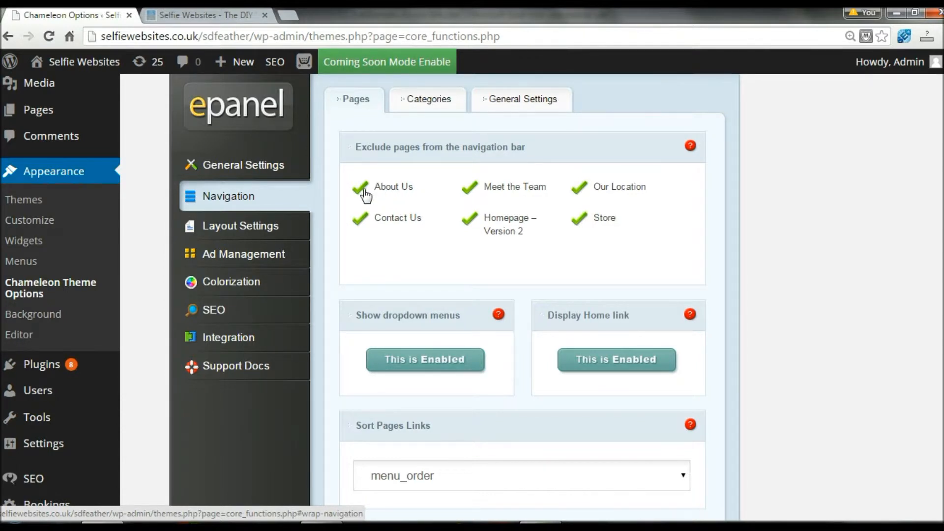
Step: Exclude the Contact Us, Homepage – Version 2 and Store pages from the navigation bar and save the options
left_click(361, 219)
left_click(472, 224)
left_click(580, 224)
left_click(377, 191)
left_click(518, 189)
left_click(611, 192)
scroll(801, 438, "down", 7)
left_click(696, 462)
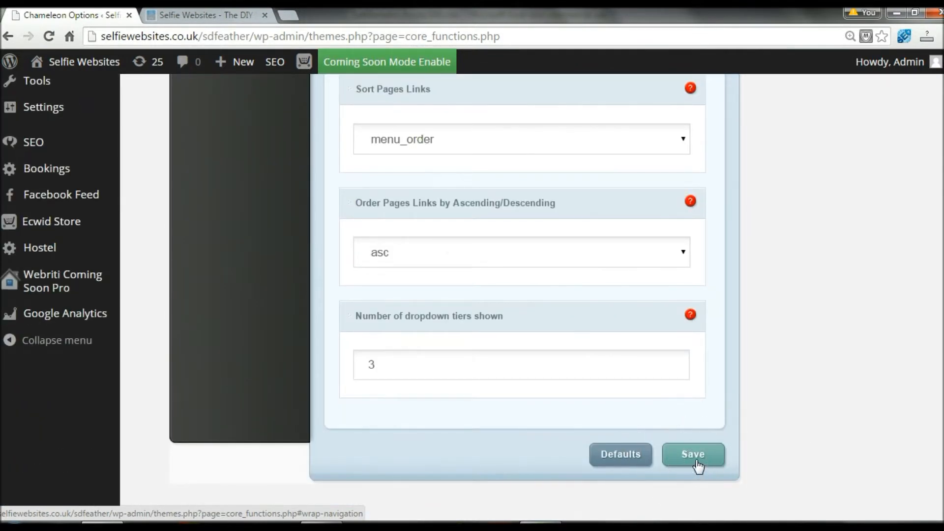
Step: Reload the homepage and examine the navigation bar and the subpages listed under About Us
left_click(222, 22)
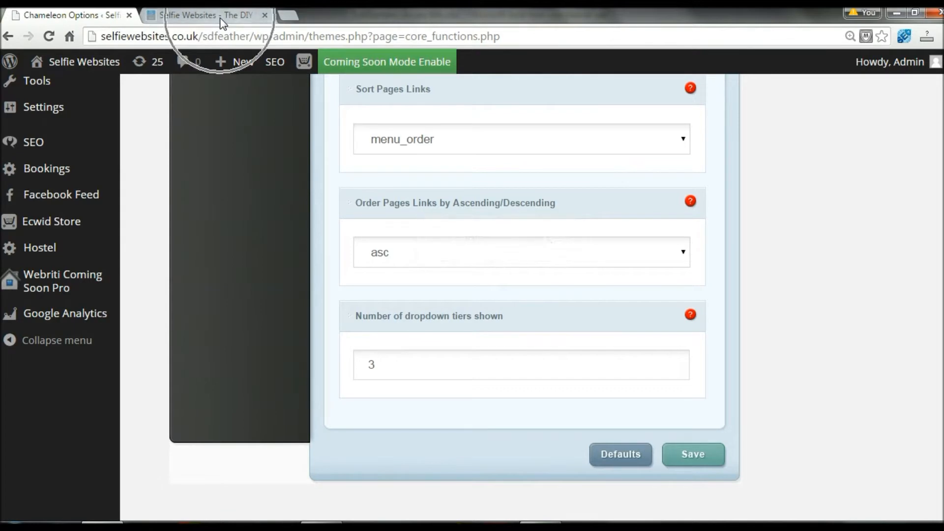
left_click(49, 36)
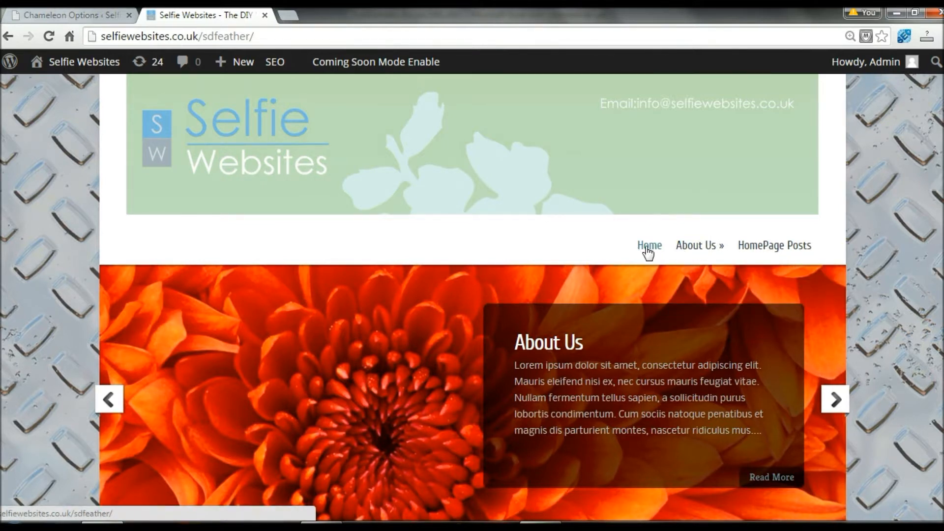
mouse_move(713, 254)
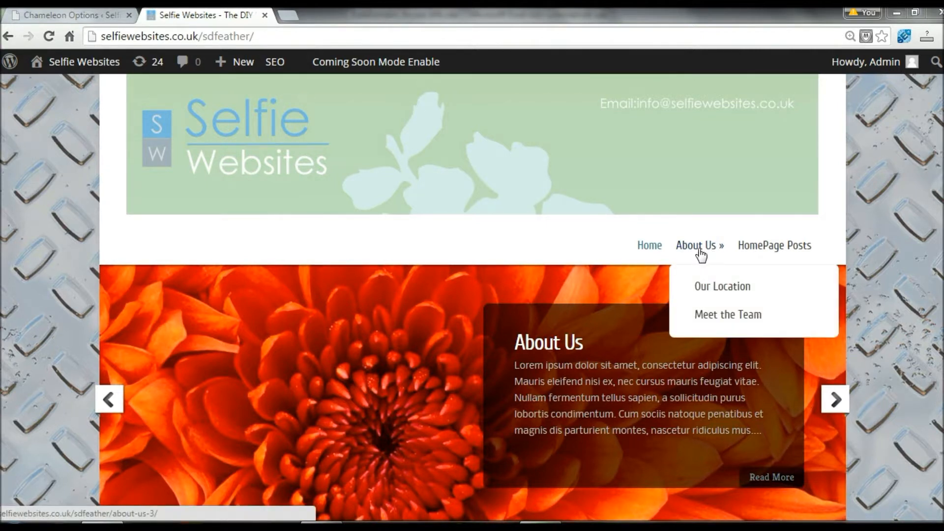
Step: Open the Our Location page listed under About Us and start editing it
left_click(722, 287)
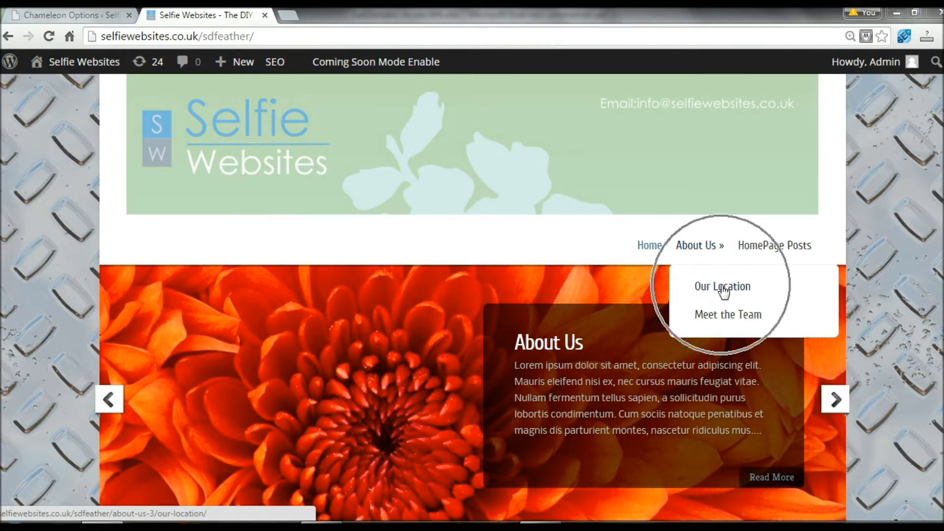
left_click(722, 287)
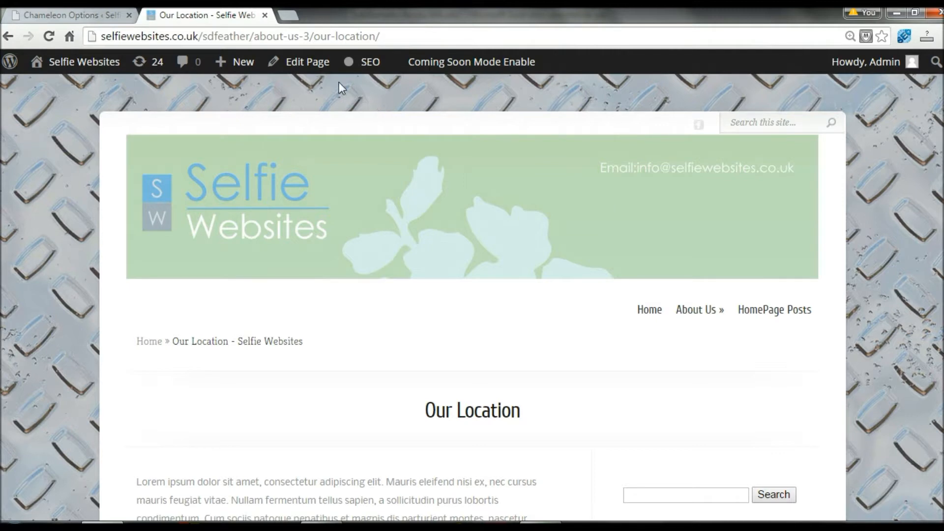
left_click(309, 62)
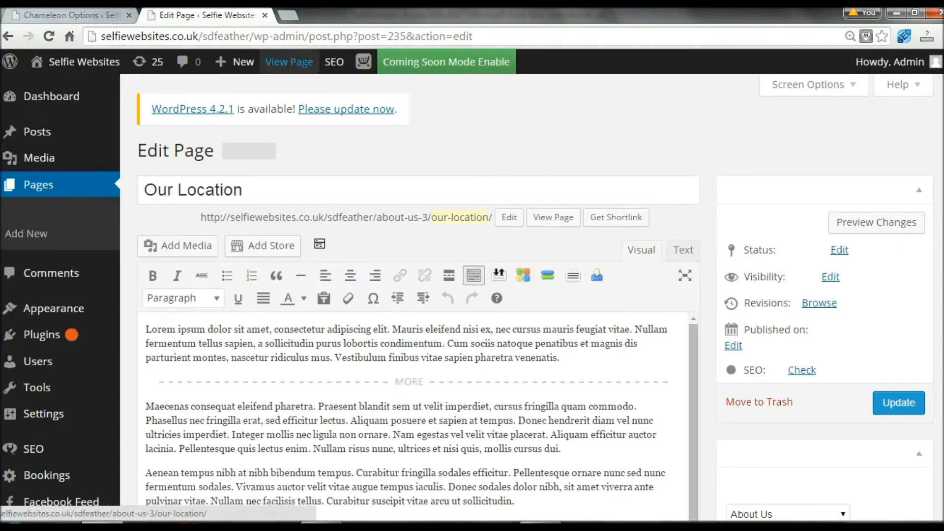
Step: Choose About Us as the Our Location page's parent in the page attributes and select the page title text
scroll(920, 203, "down", 4)
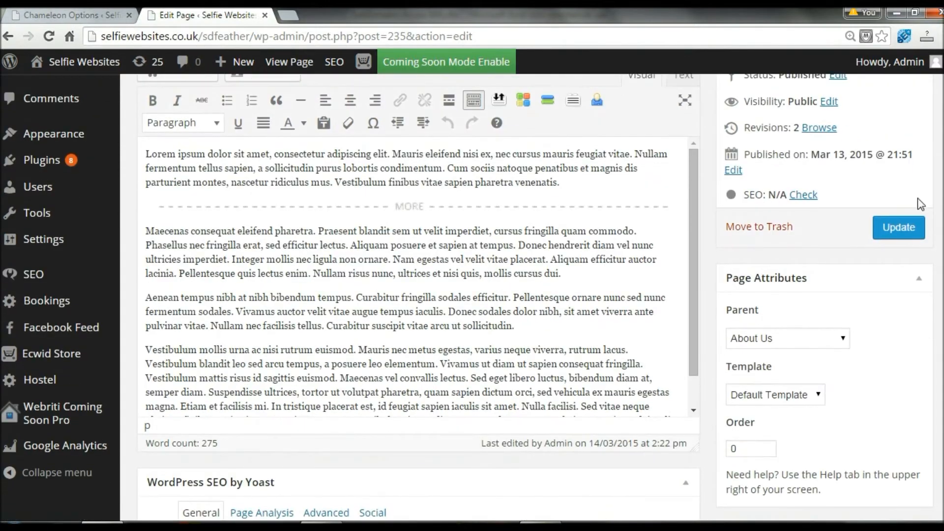
left_click(753, 276)
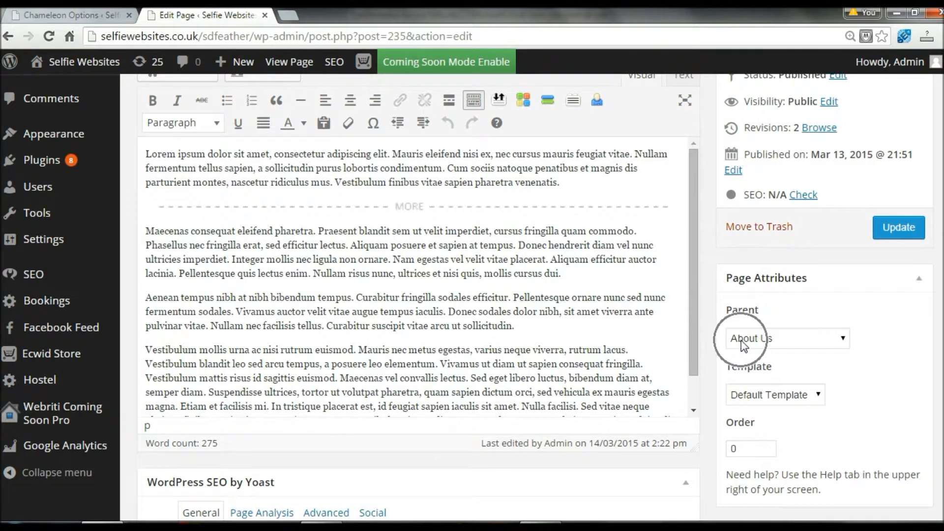
left_click(814, 344)
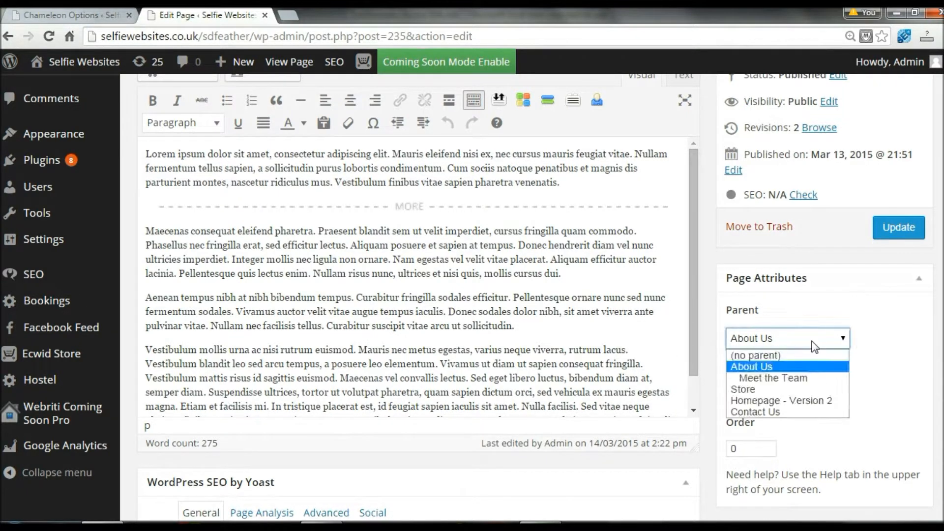
left_click(792, 367)
scroll(793, 373, "up", 4)
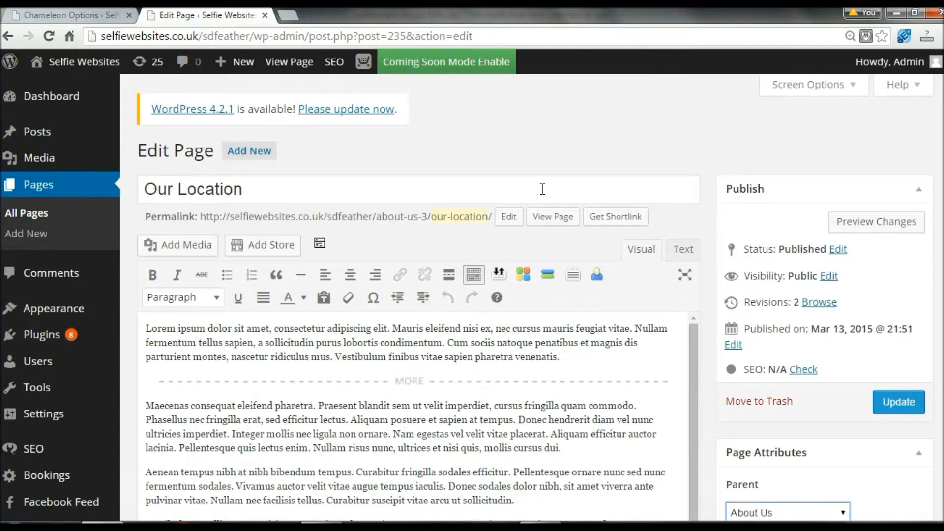
left_click_drag(289, 189, 135, 177)
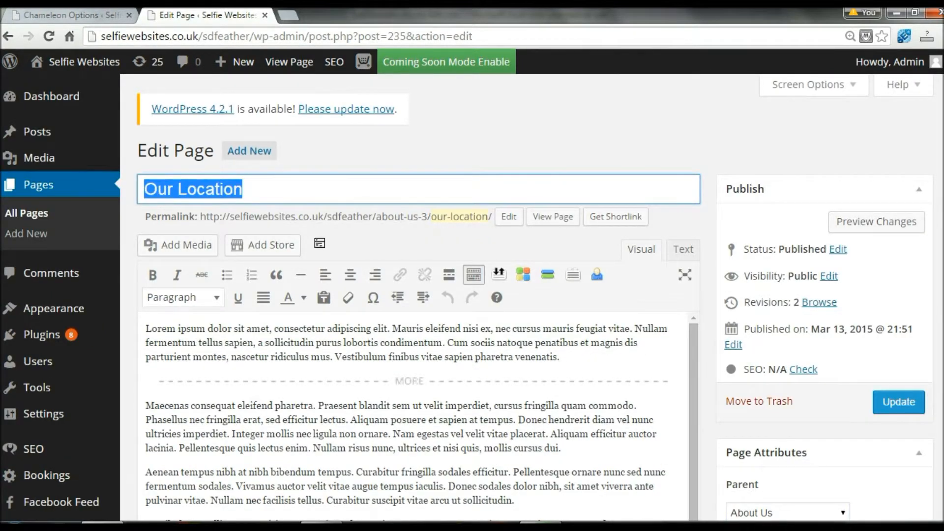
Step: Set the Our Location page's parent to (no parent) and update the page
scroll(787, 344, "down", 4)
left_click(787, 310)
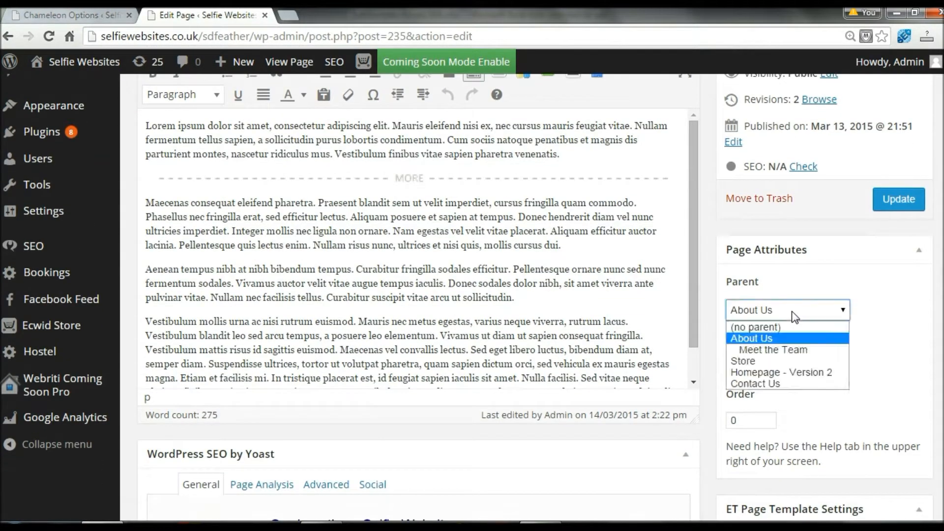
left_click(765, 328)
left_click(764, 328)
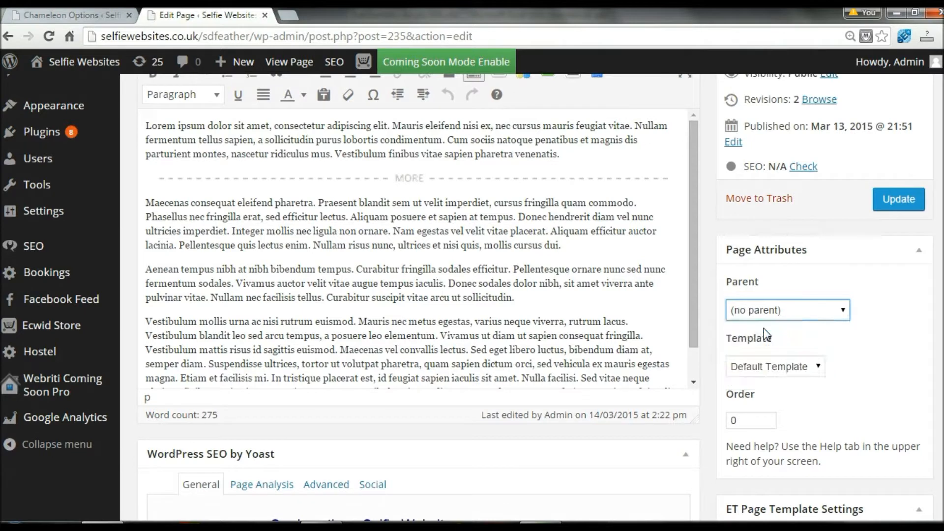
left_click(897, 200)
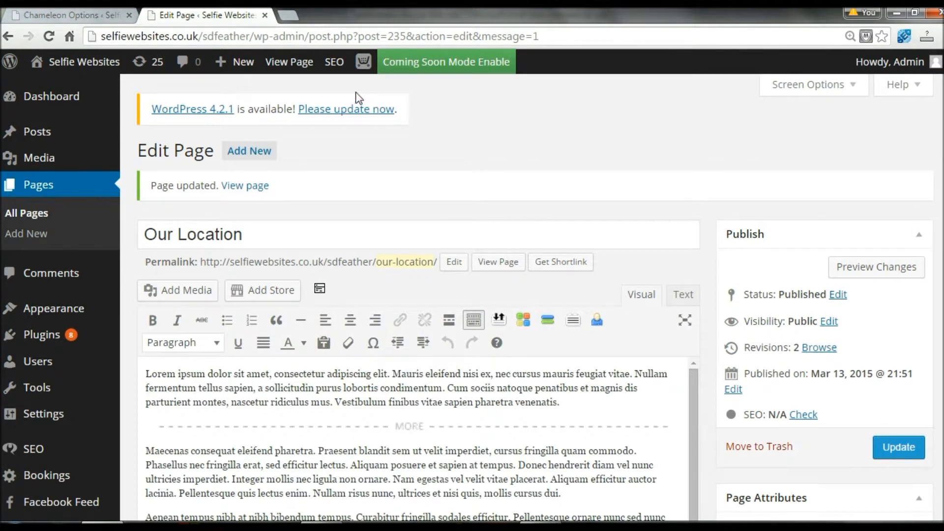
Step: View the homepage and examine the order of the navigation bar links and the subpages under About Us
mouse_move(76, 69)
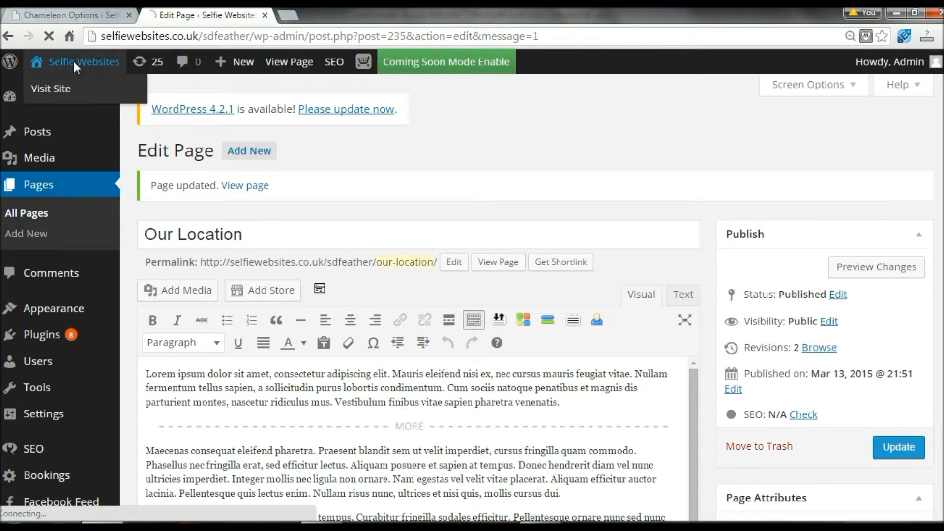
left_click(74, 62)
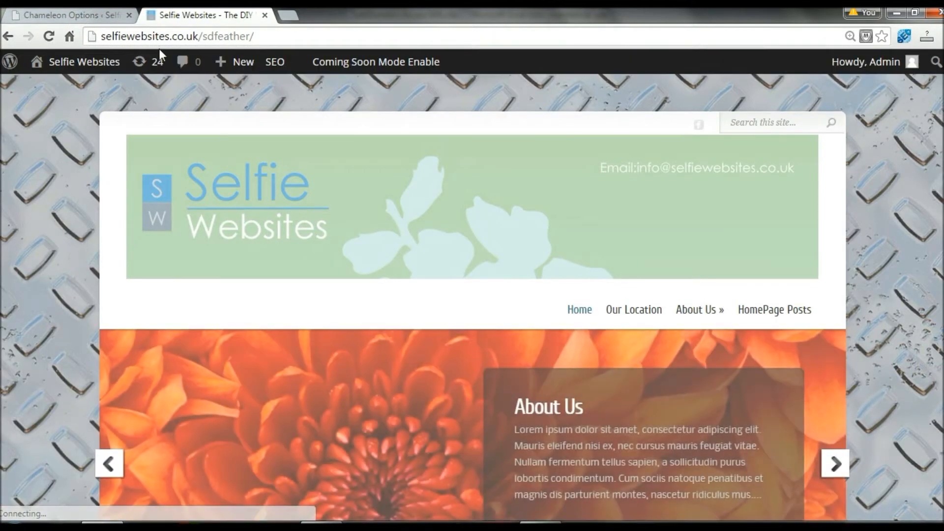
left_click(645, 316)
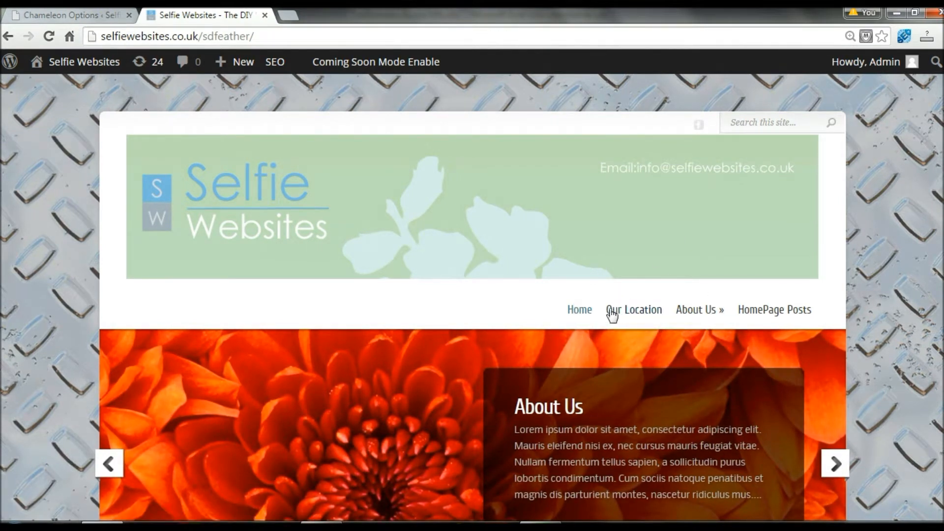
mouse_move(695, 315)
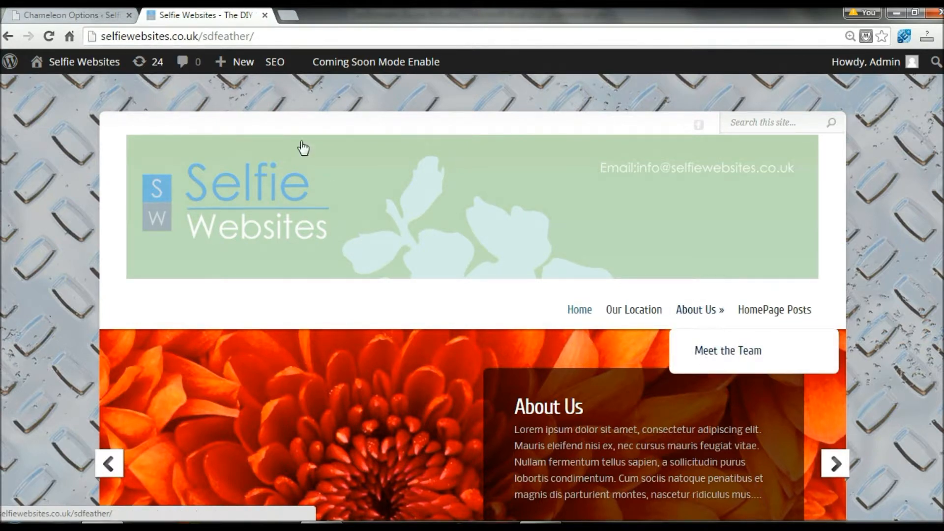
left_click(74, 15)
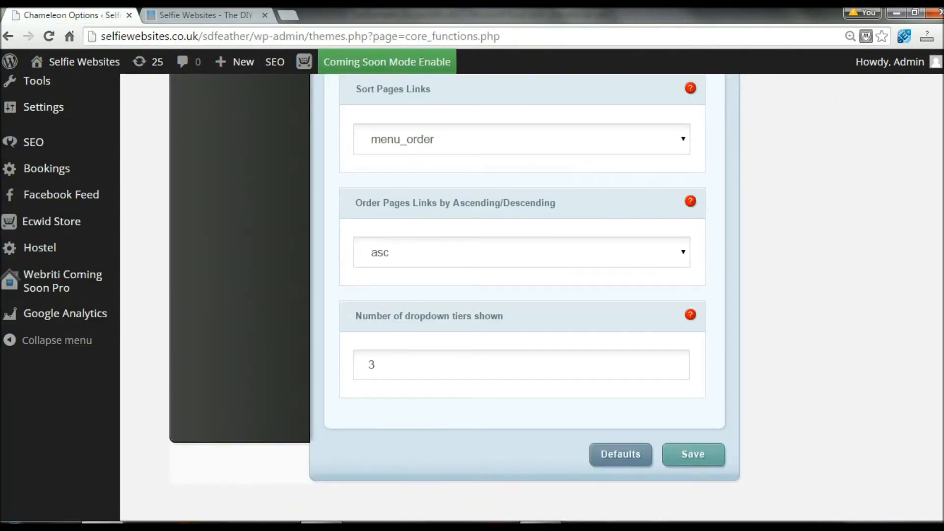
scroll(471, 257, "up", 7)
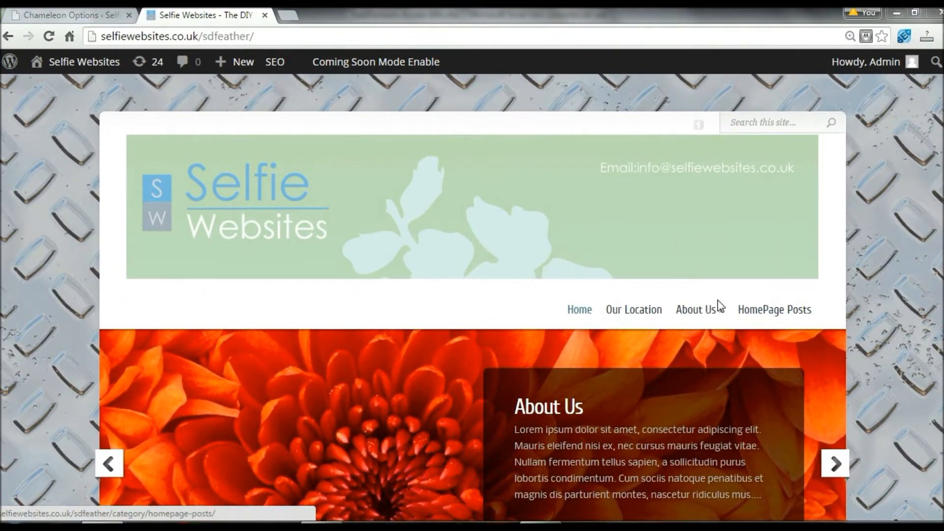
left_click(622, 315)
left_click(706, 317)
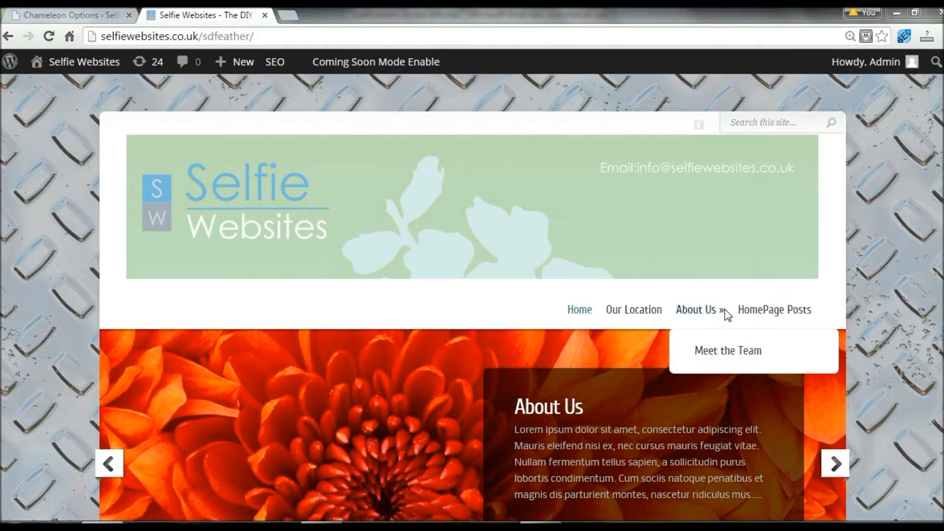
left_click(708, 315)
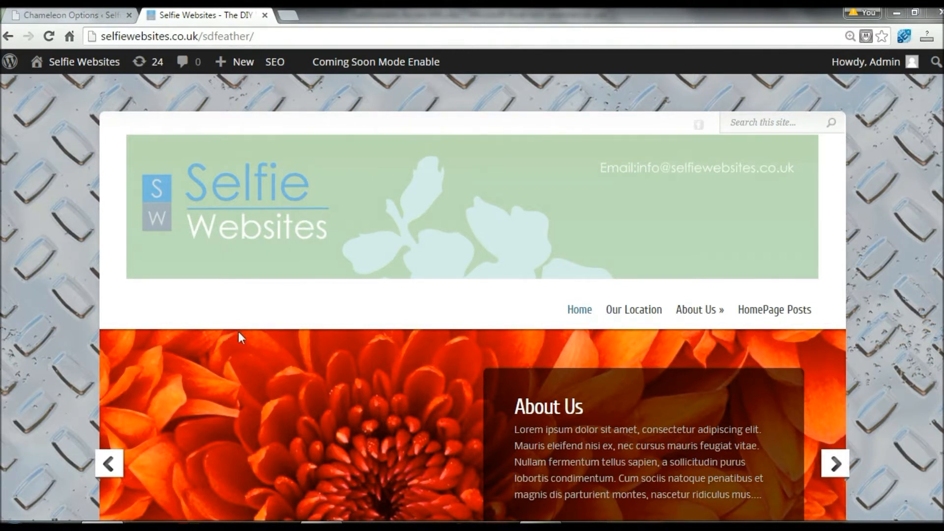
Step: Open the About Us page for editing, check its order in the page attributes and update the page
mouse_move(695, 316)
left_click(695, 315)
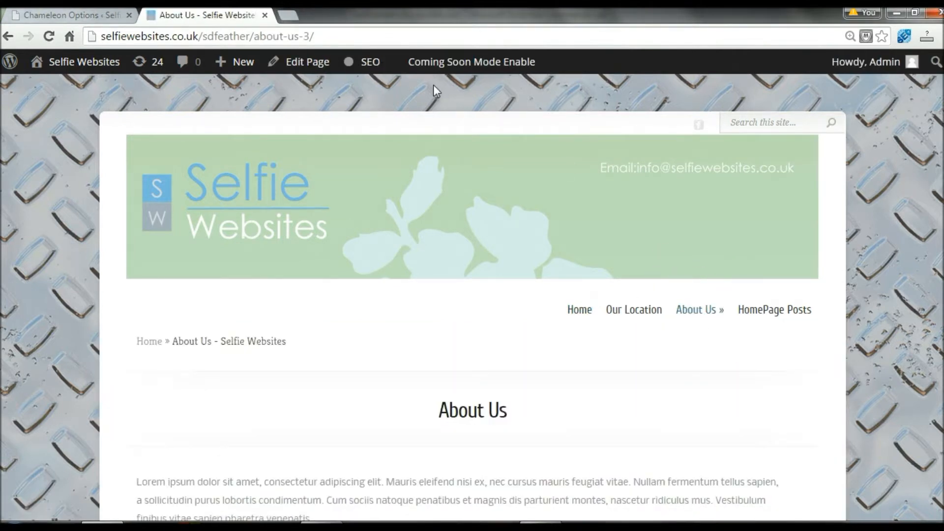
left_click(301, 63)
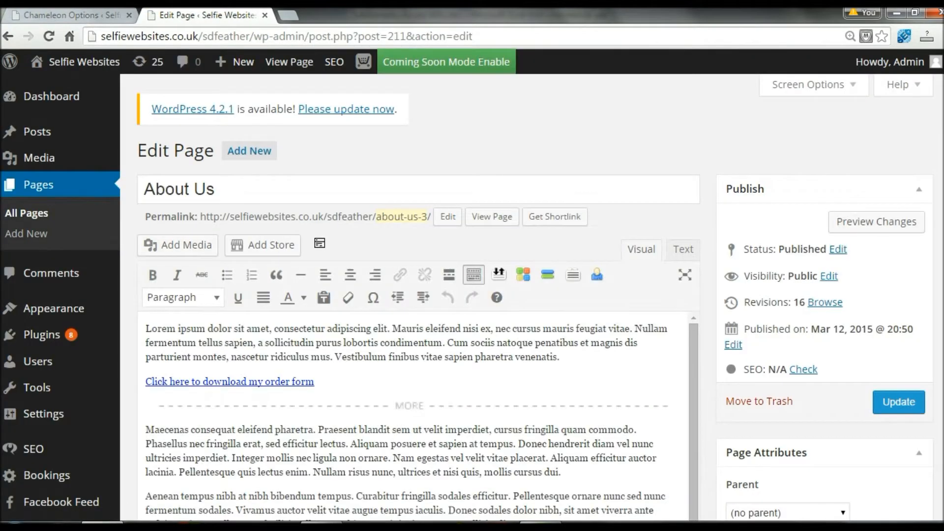
scroll(418, 295, "down", 3)
scroll(467, 298, "down", 1)
key("ctrl")
key("ctrl")
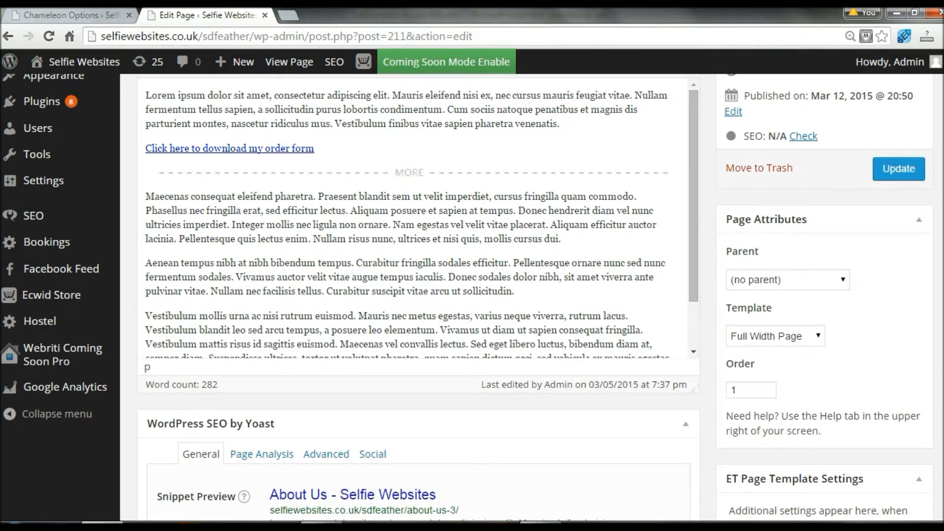
scroll(786, 326, "up", 3)
scroll(786, 326, "down", 4)
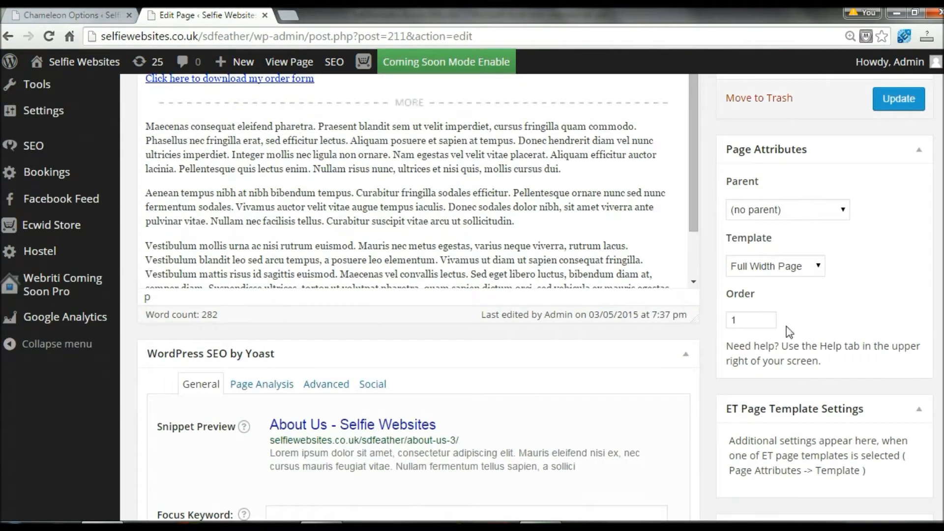
scroll(786, 326, "up", 1)
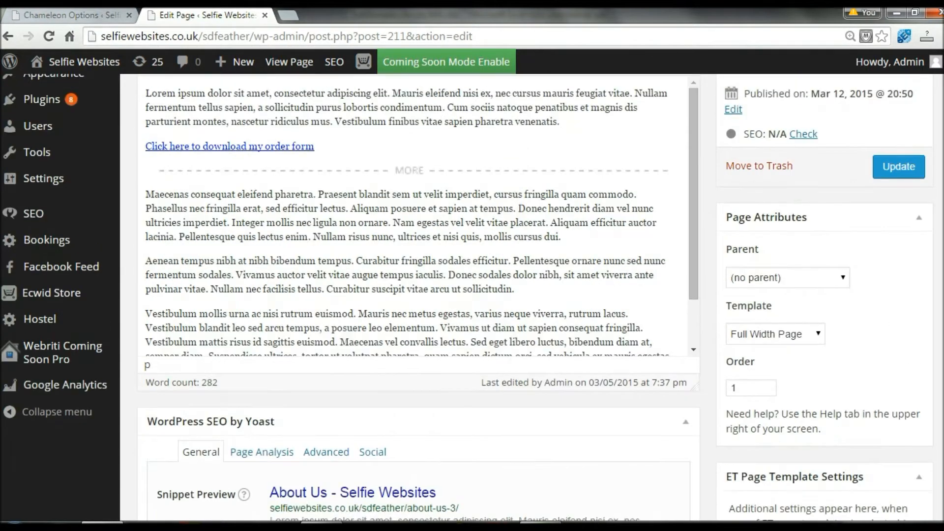
left_click(906, 169)
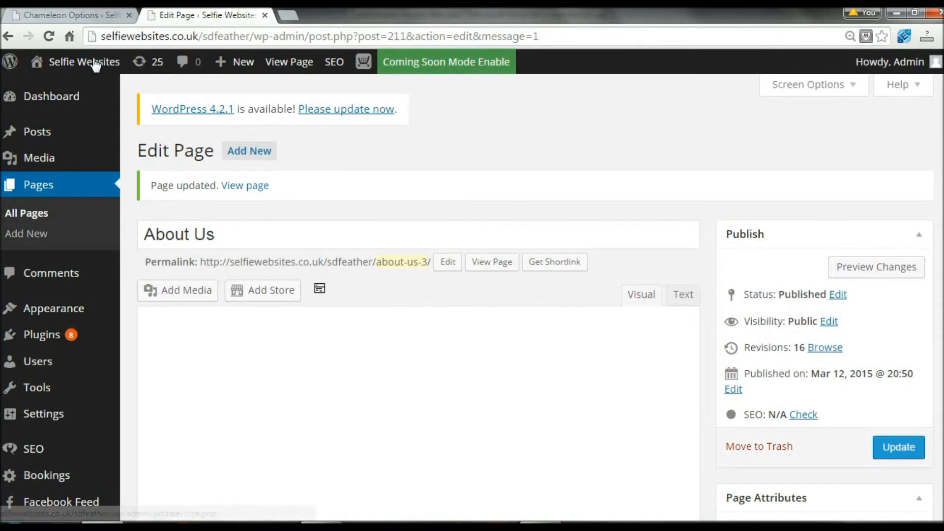
Step: Check the About Us dropdown on the homepage, and open the Our Location page for editing
mouse_move(93, 62)
left_click(92, 61)
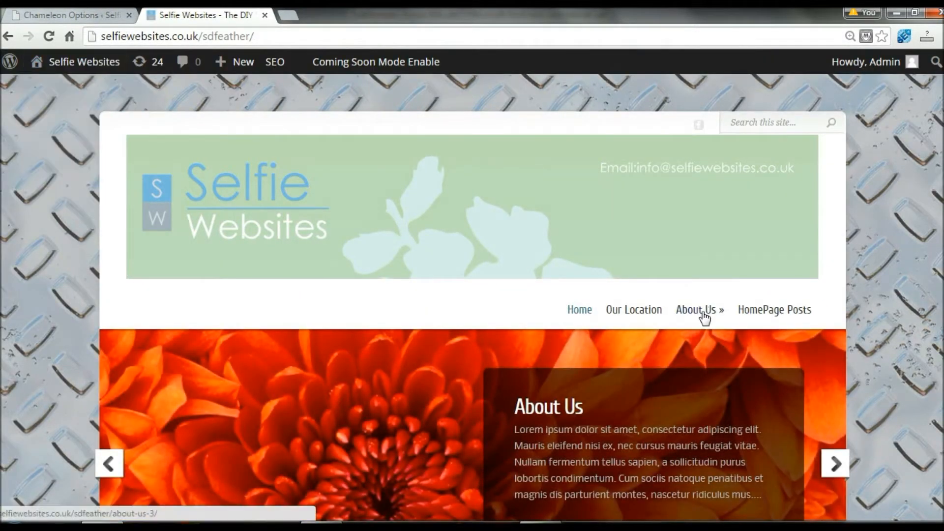
mouse_move(703, 317)
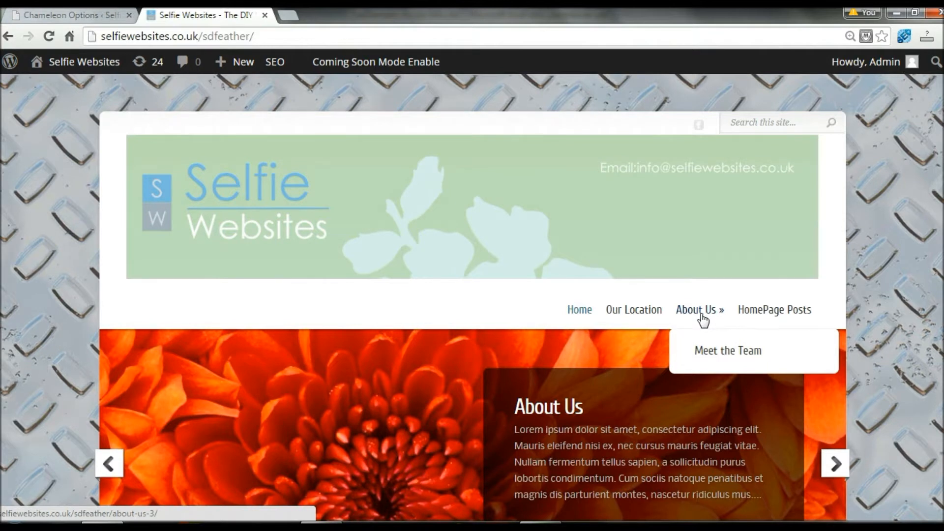
left_click(630, 313)
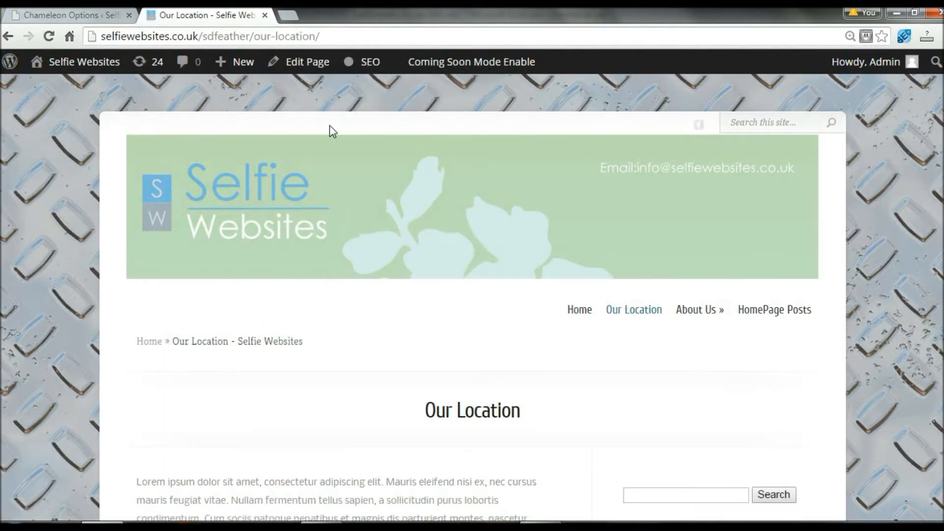
left_click(302, 67)
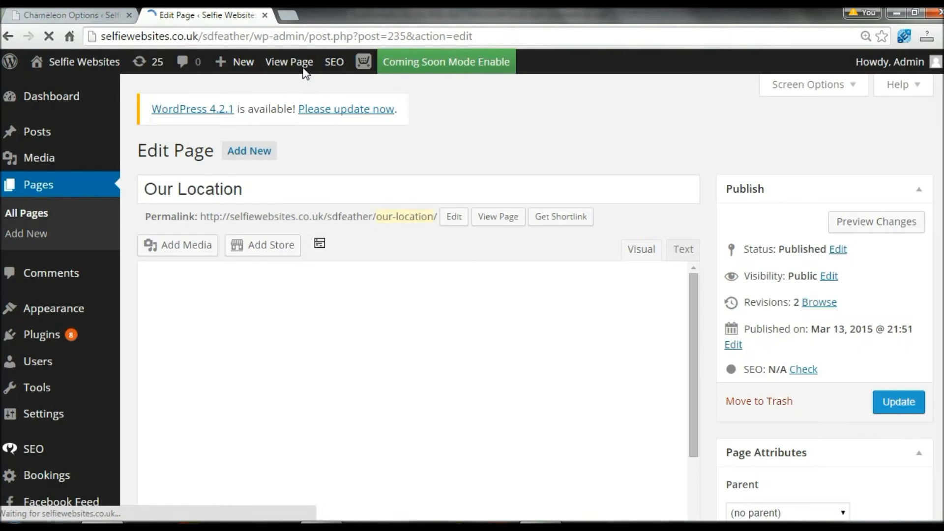
Step: Set the Our Location page's order to 2 in the page attributes and update the page
scroll(408, 295, "down", 3)
scroll(838, 310, "down", 1)
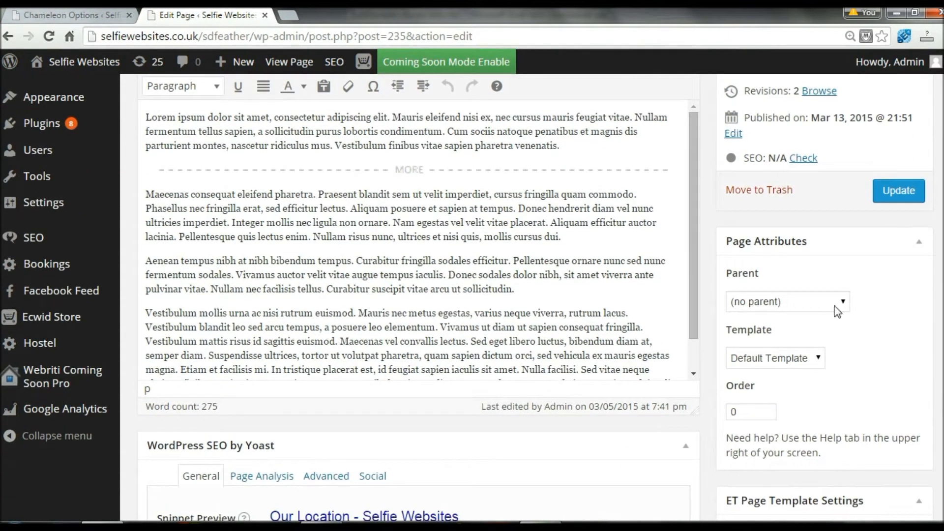
left_click_drag(742, 414, 717, 412)
type("2")
left_click(909, 194)
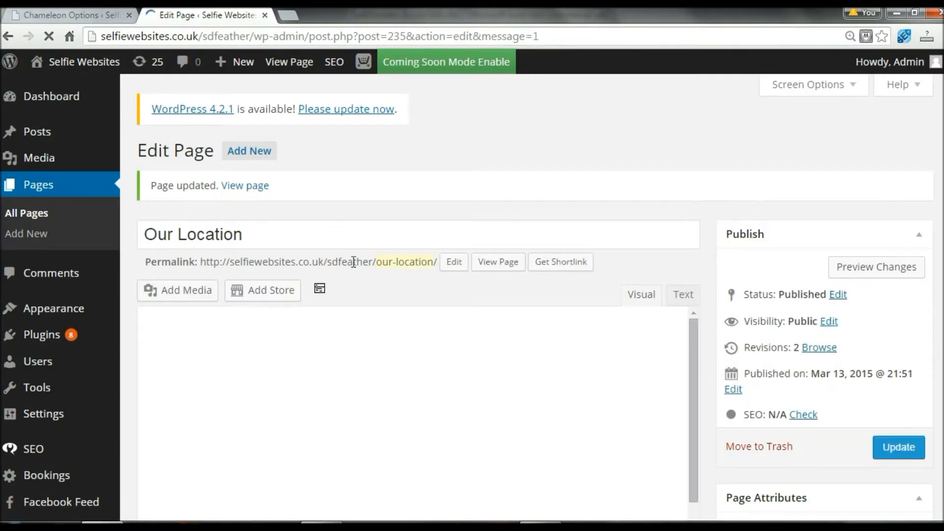
Step: View the homepage and check the order of the links in its navigation bar
mouse_move(81, 60)
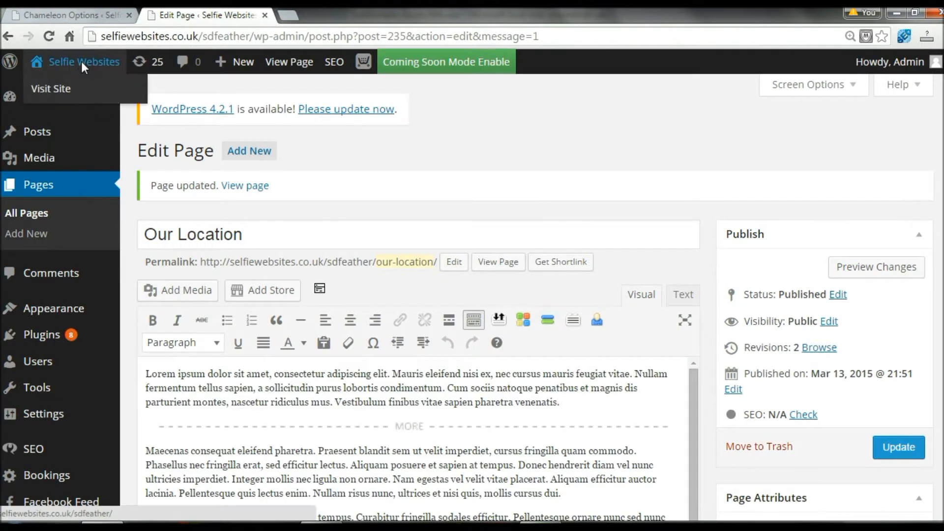
left_click(81, 61)
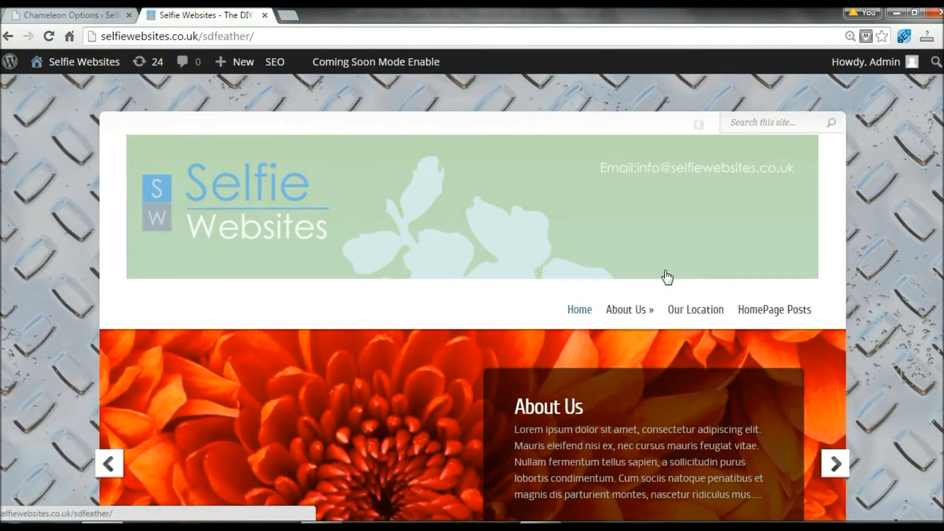
mouse_move(626, 312)
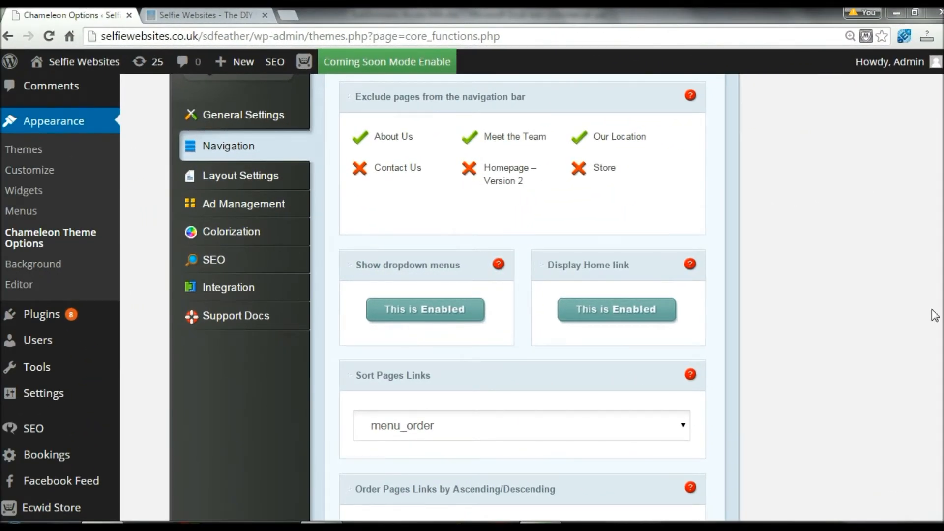
Step: Review the dropdown menu setting in the theme's navigation options and compare it with the homepage's About Us dropdown
left_click(261, 156)
scroll(426, 238, "down", 2)
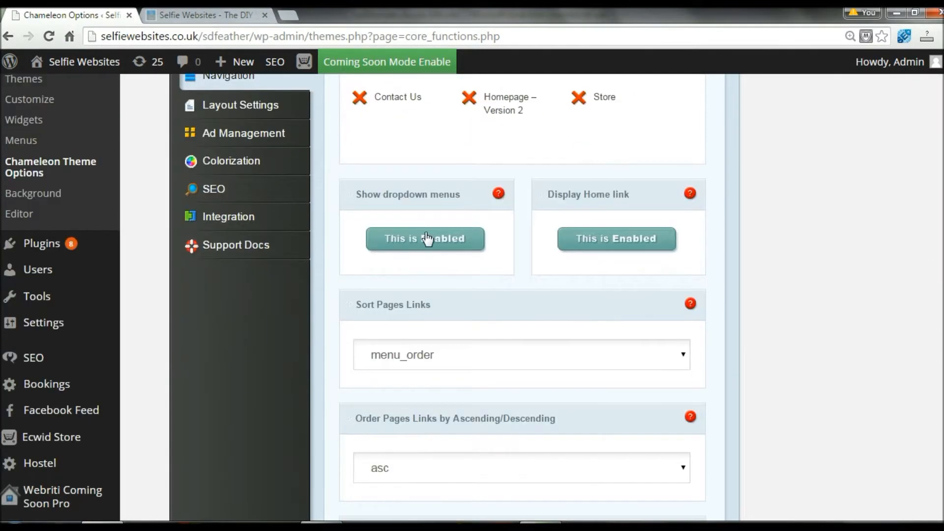
key("ctrl")
key("ctrl")
left_click(210, 18)
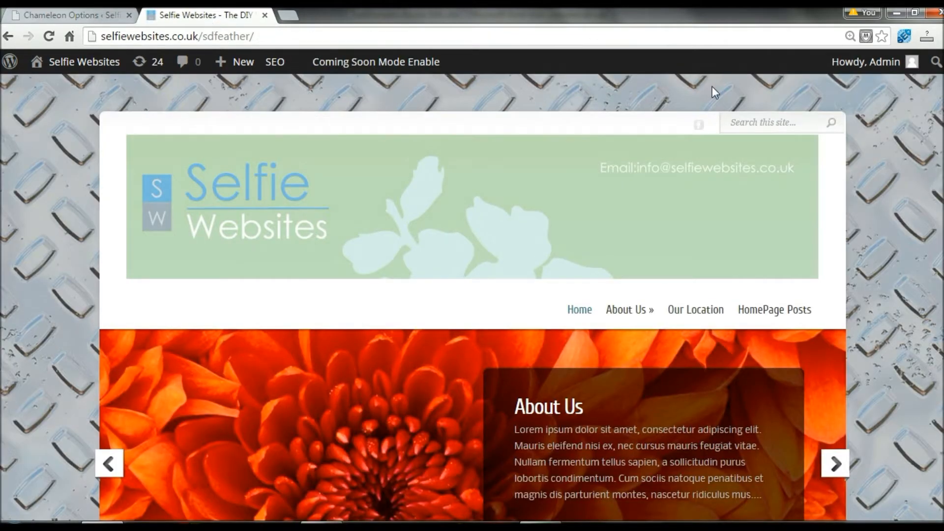
mouse_move(628, 318)
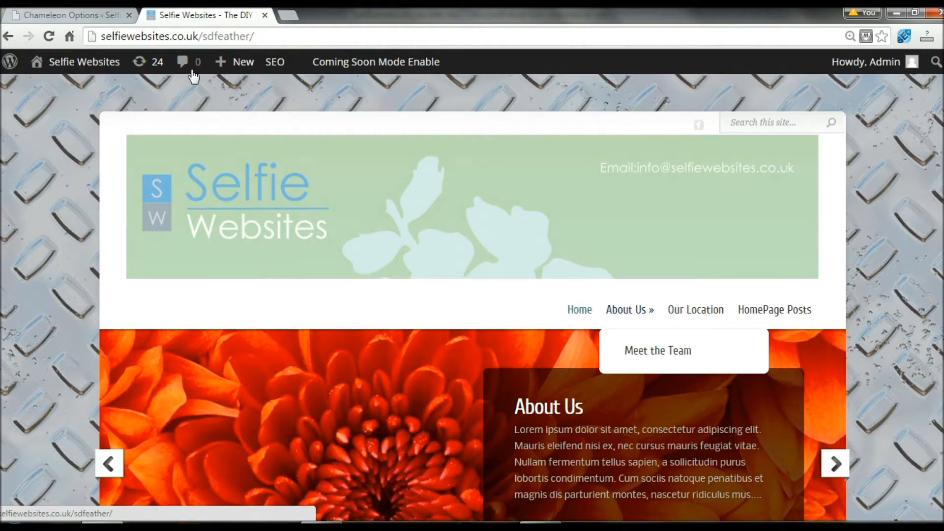
Step: Disable the Show dropdown menus option in the Chameleon navigation options and save them
left_click(69, 15)
left_click(438, 241)
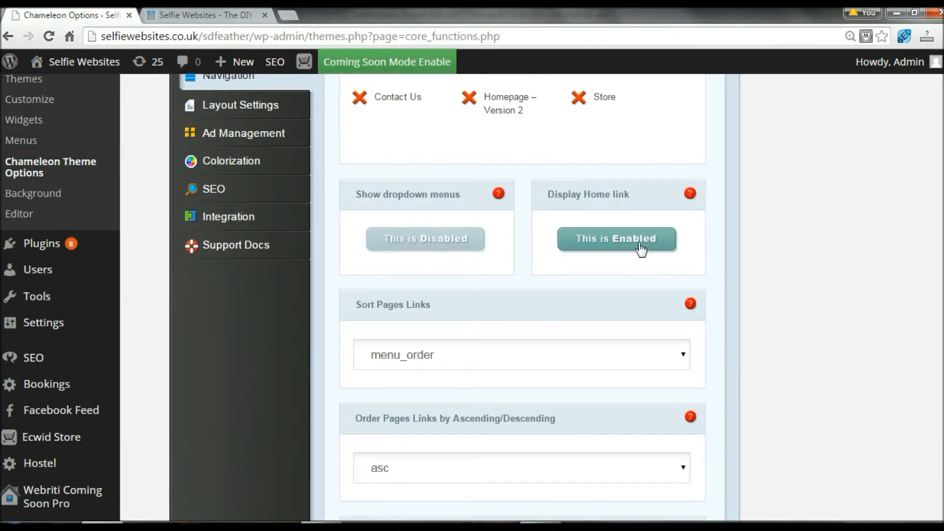
scroll(942, 335, "down", 4)
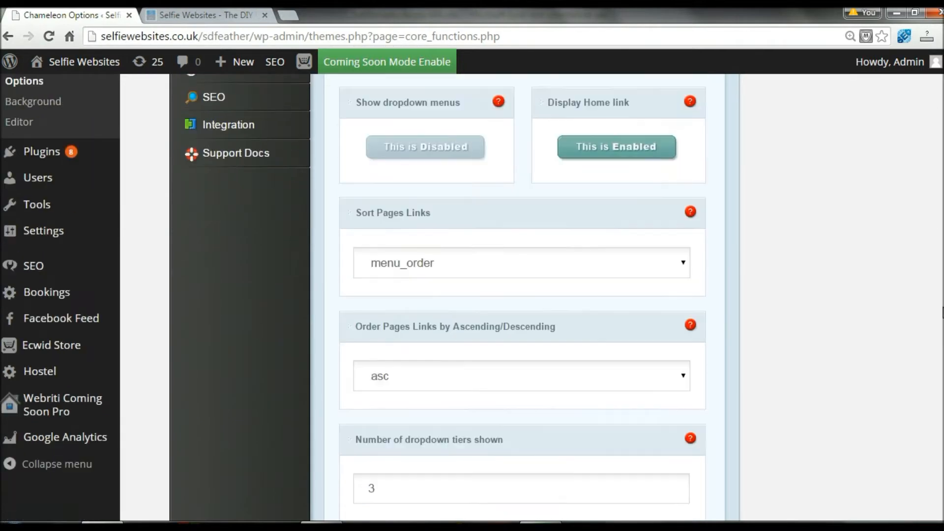
left_click(692, 473)
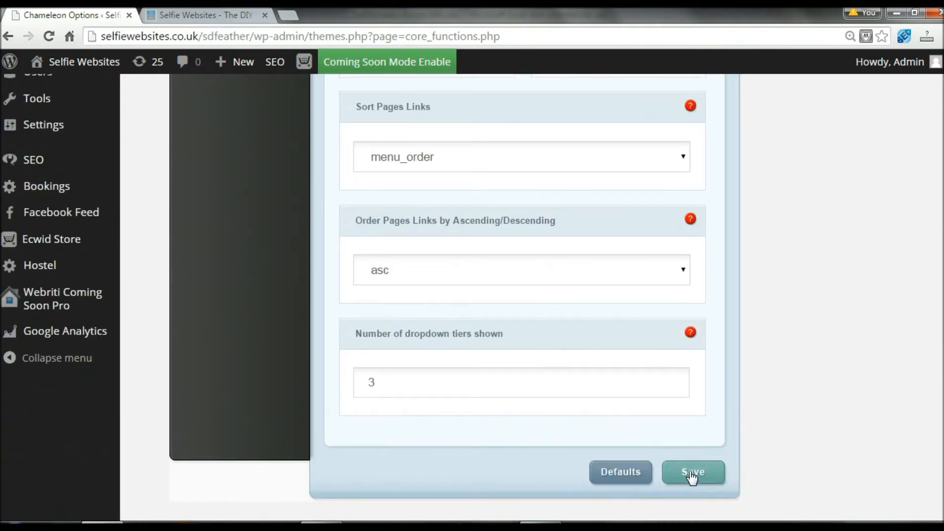
Step: Reload the homepage to check About Us in the navigation bar, and return to the theme's dropdown menu setting
left_click(216, 15)
left_click(50, 41)
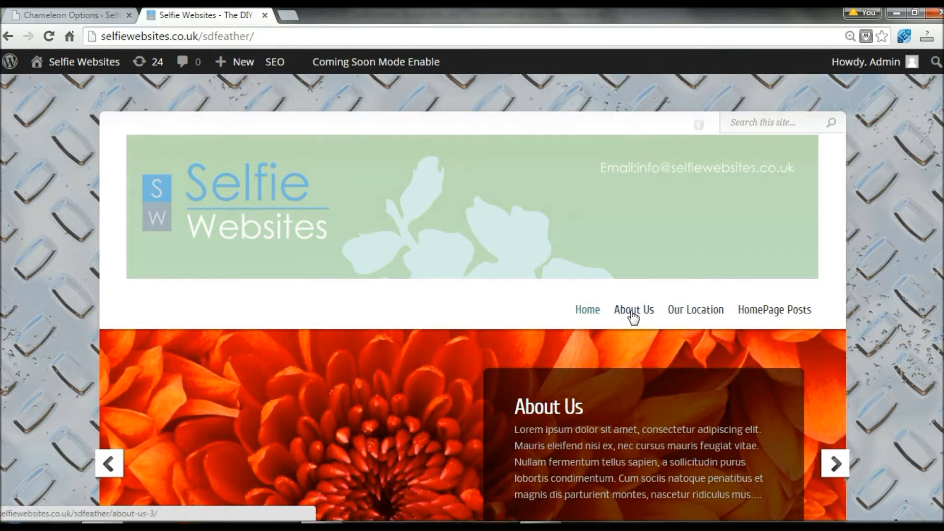
left_click(73, 16)
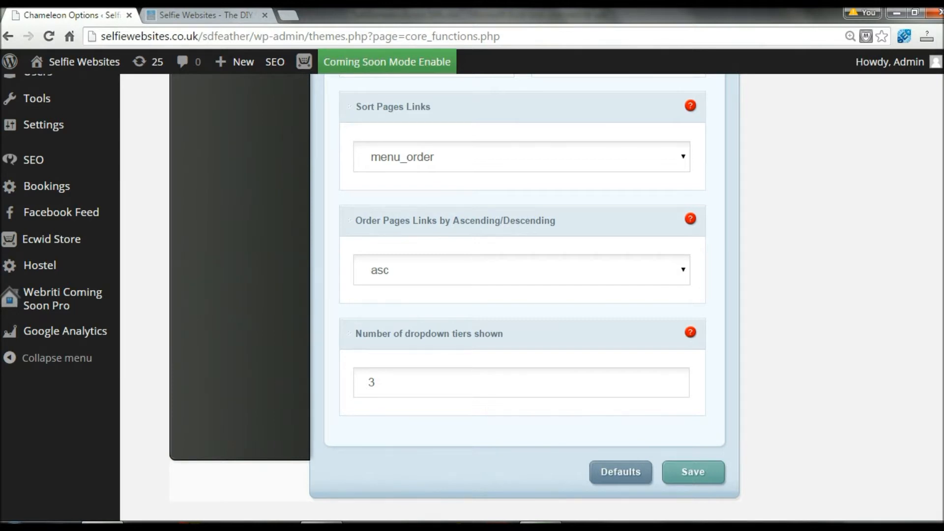
scroll(521, 295, "up", 5)
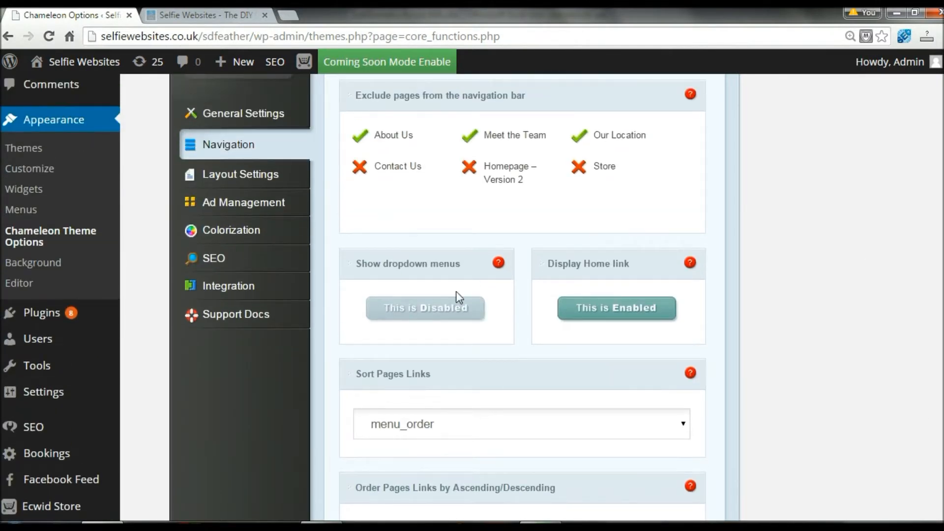
Step: Enable the Show dropdown menus option for pages and check the Home link in the homepage's navigation bar
left_click(428, 310)
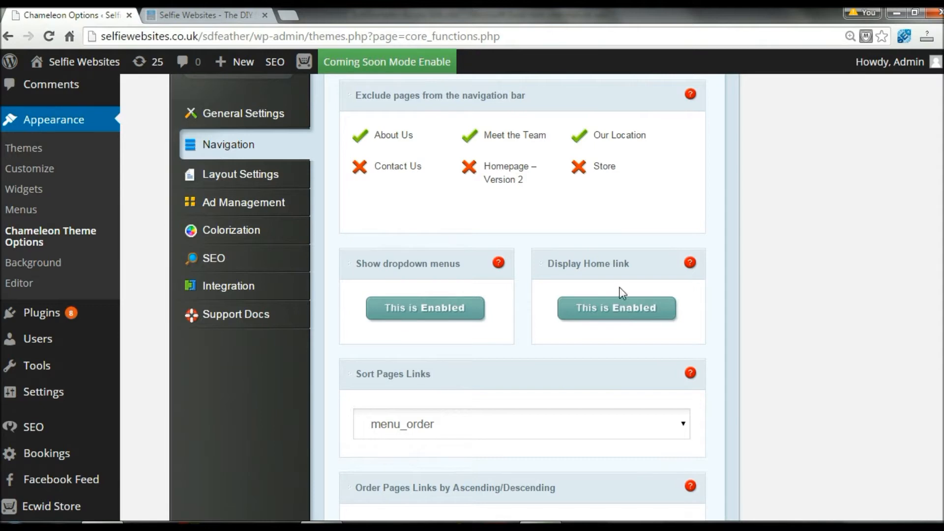
left_click(227, 22)
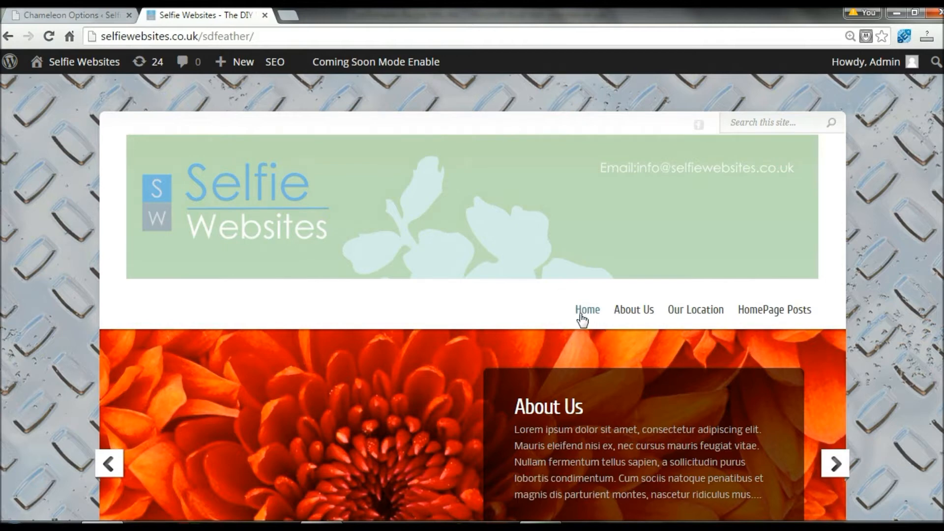
left_click(81, 18)
scroll(394, 197, "up", 1)
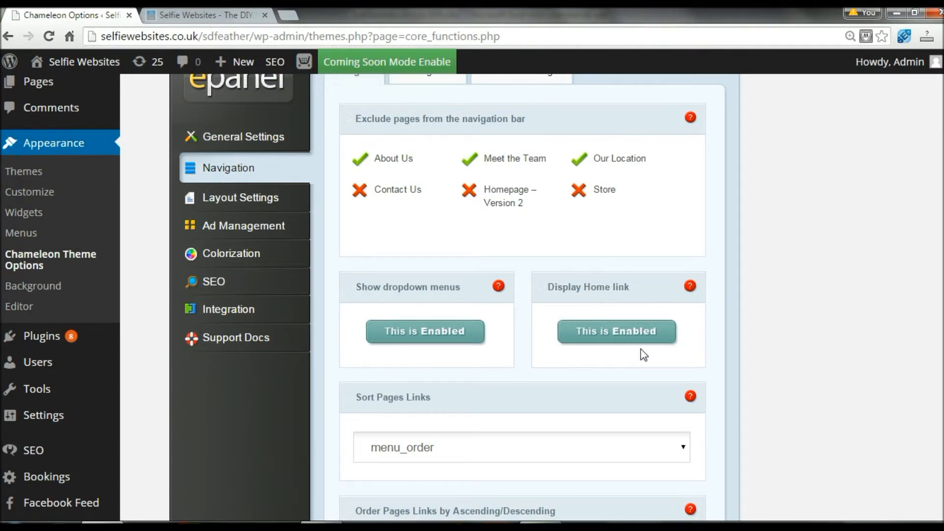
left_click(221, 18)
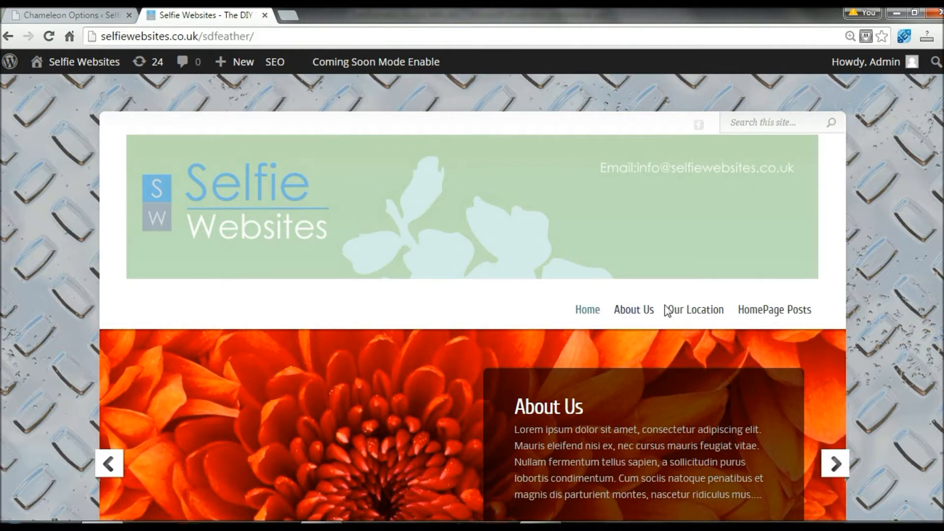
left_click(87, 17)
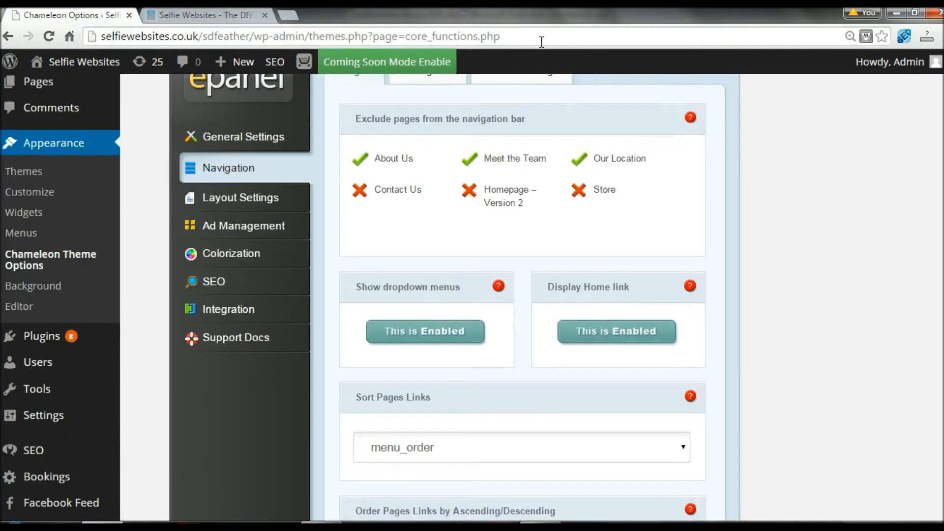
Step: Disable the Display Home link option, save the theme options and reload the homepage
left_click(613, 333)
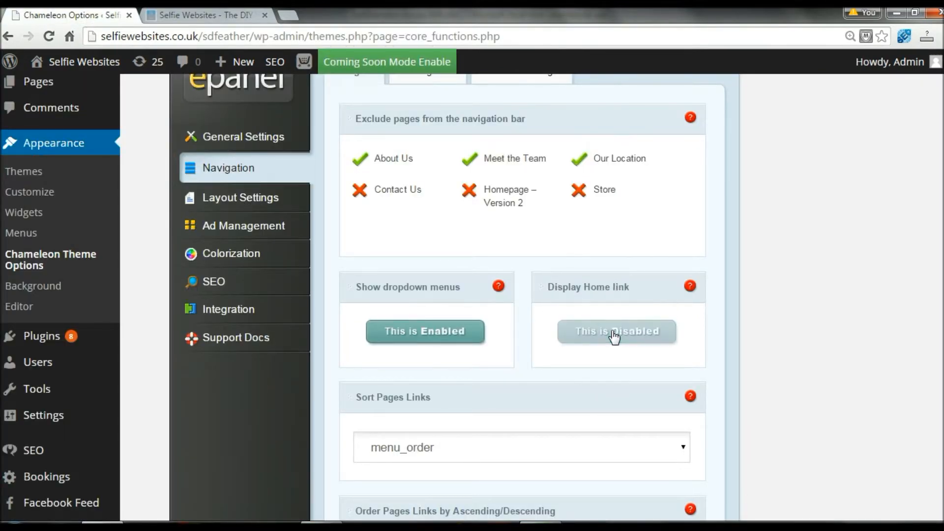
scroll(613, 337, "down", 7)
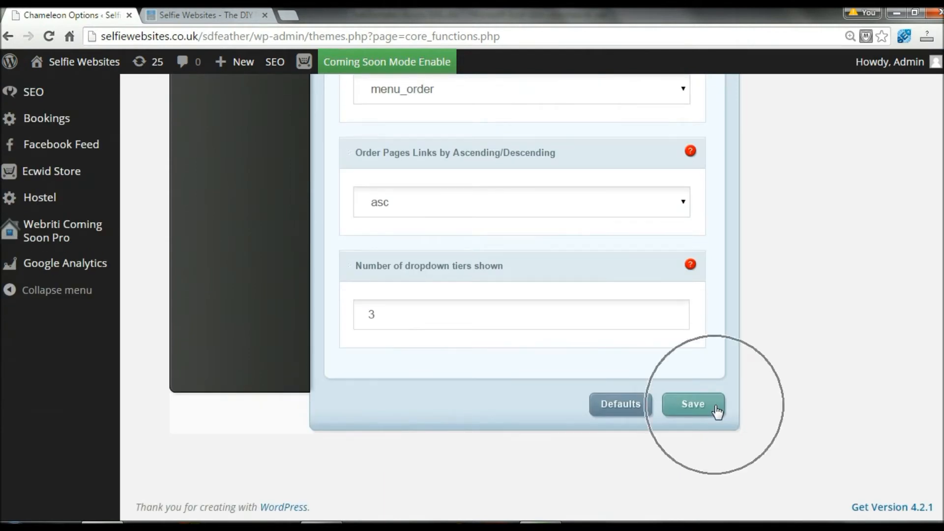
left_click(716, 411)
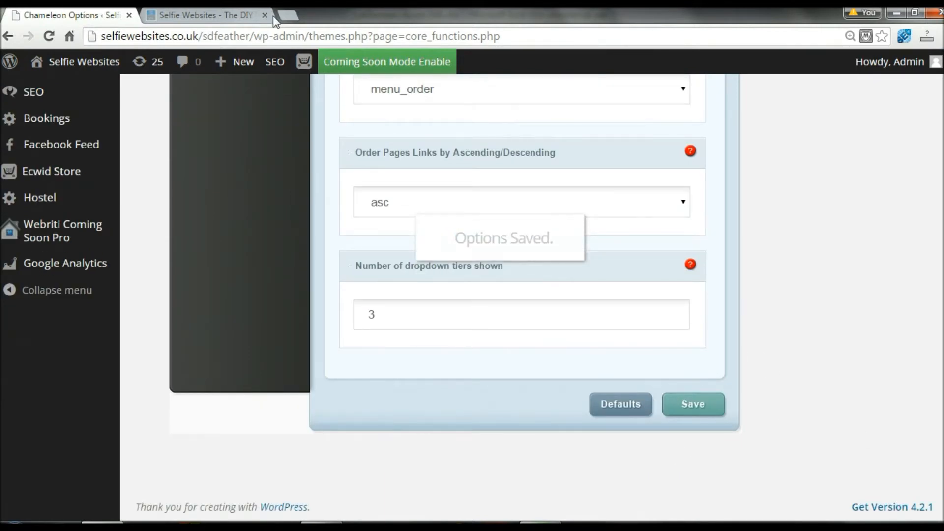
left_click(231, 16)
left_click(49, 37)
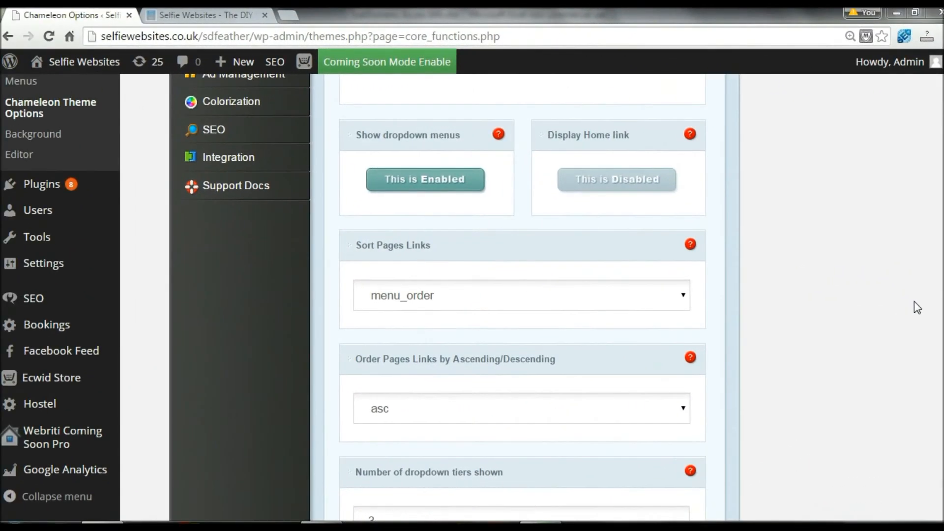
Step: Review the Sort Pages Links setting and compare it with the link order and About Us dropdown on the homepage
scroll(353, 298, "up", 2)
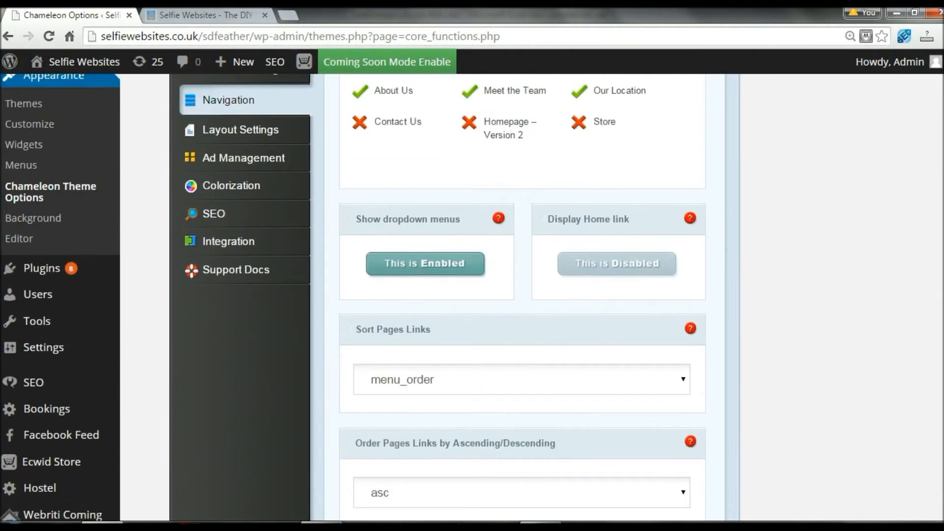
scroll(426, 354, "down", 1)
left_click(410, 284)
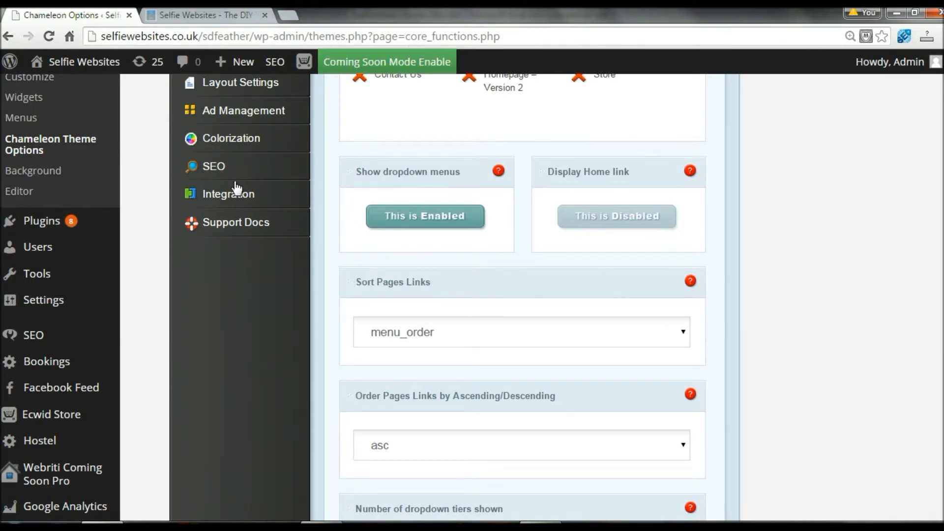
left_click(180, 16)
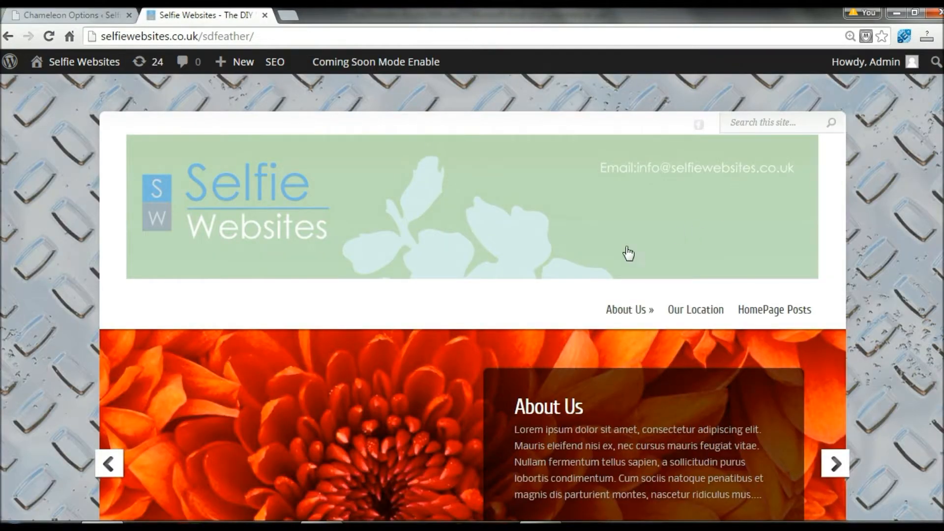
mouse_move(624, 310)
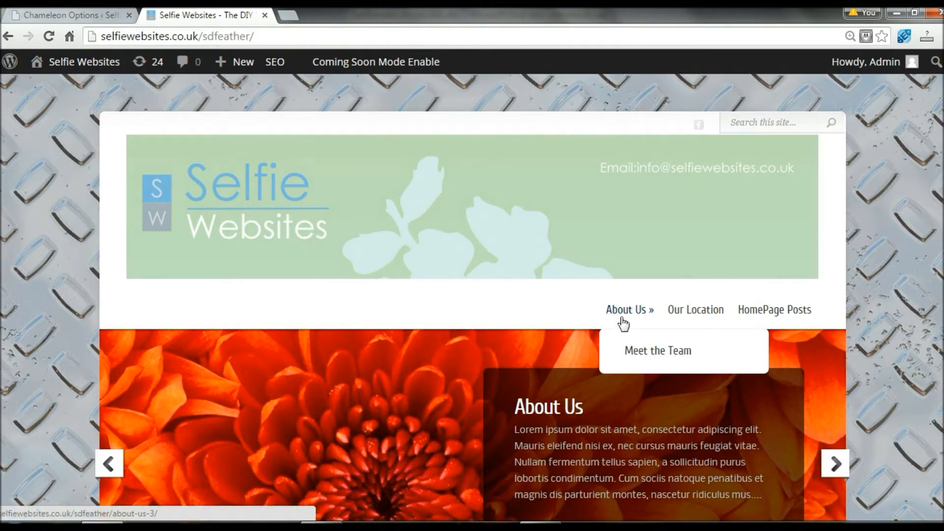
Step: Choose menu_order for Sort Pages Links in the theme's page navigation options
left_click(88, 20)
left_click(377, 287)
left_click(394, 330)
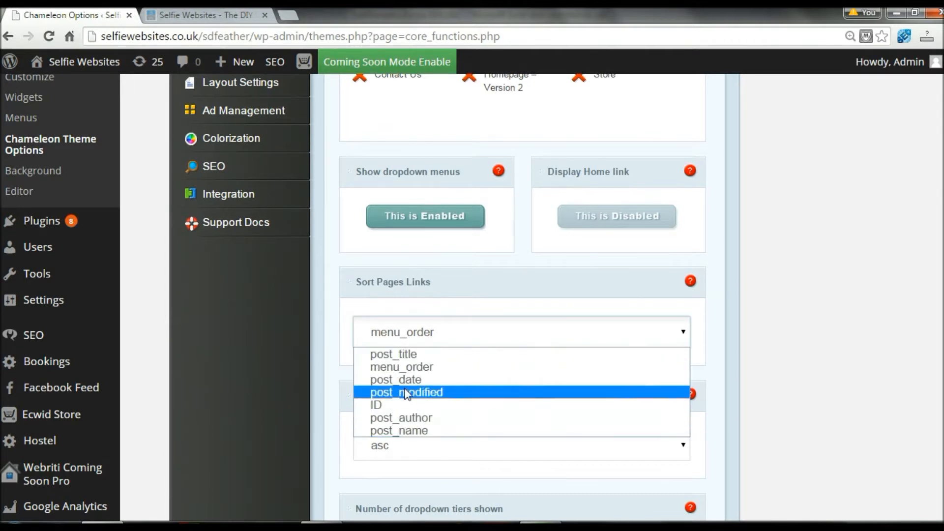
left_click(403, 369)
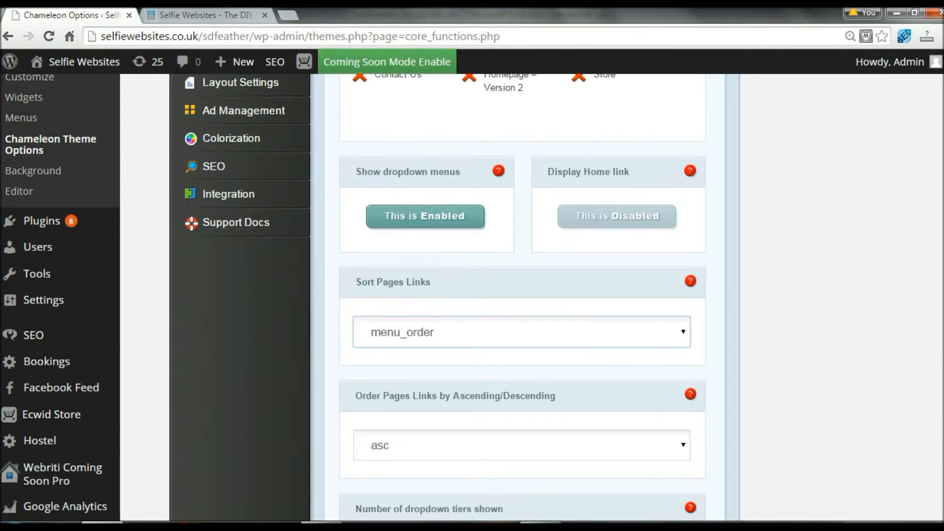
Step: Review the theme's category navigation settings and compare them with the page and category links in the homepage's navigation bar
scroll(521, 295, "down", 1)
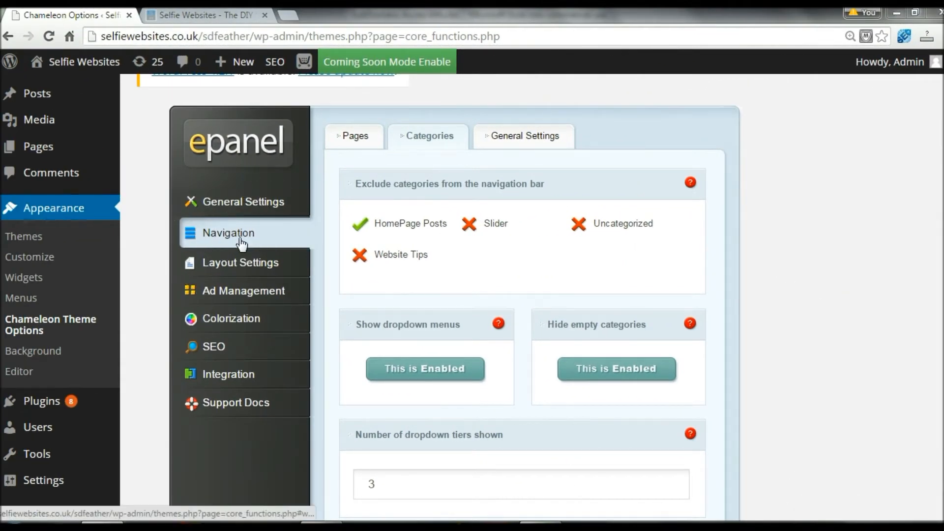
left_click(419, 141)
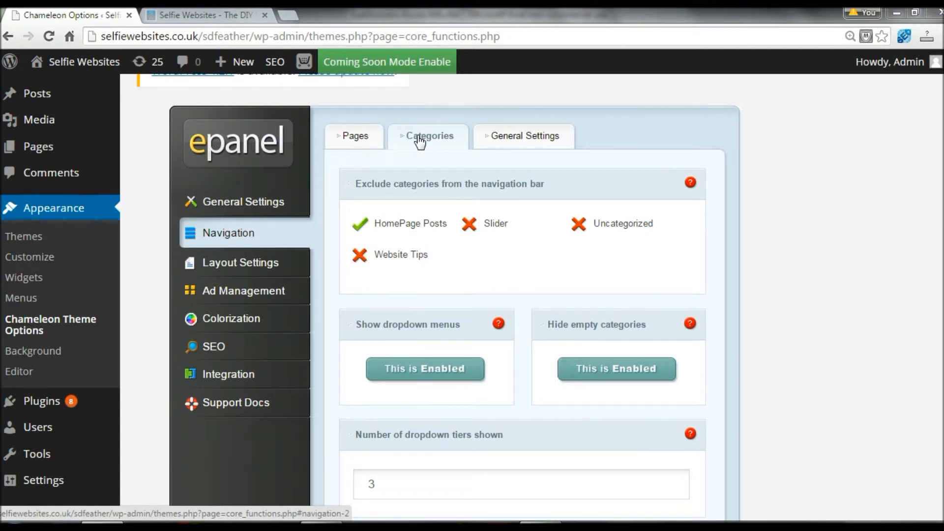
left_click(231, 17)
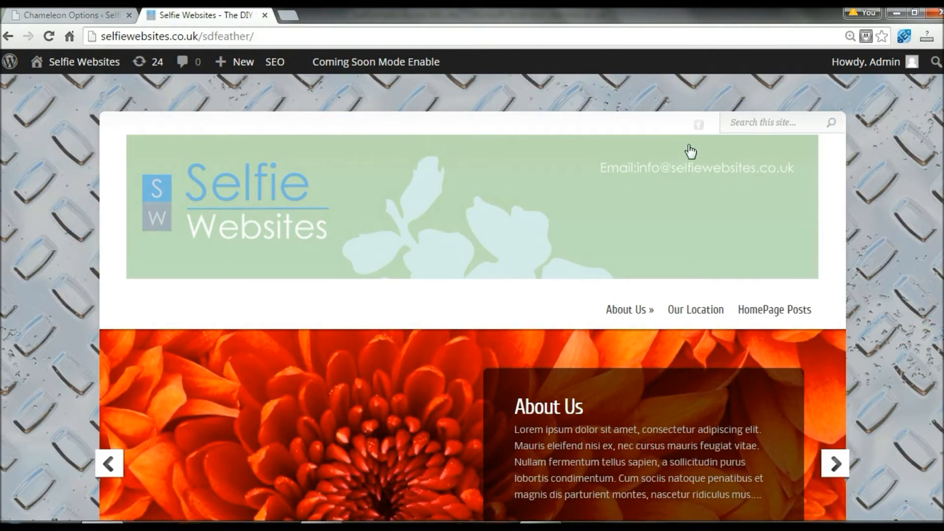
mouse_move(618, 316)
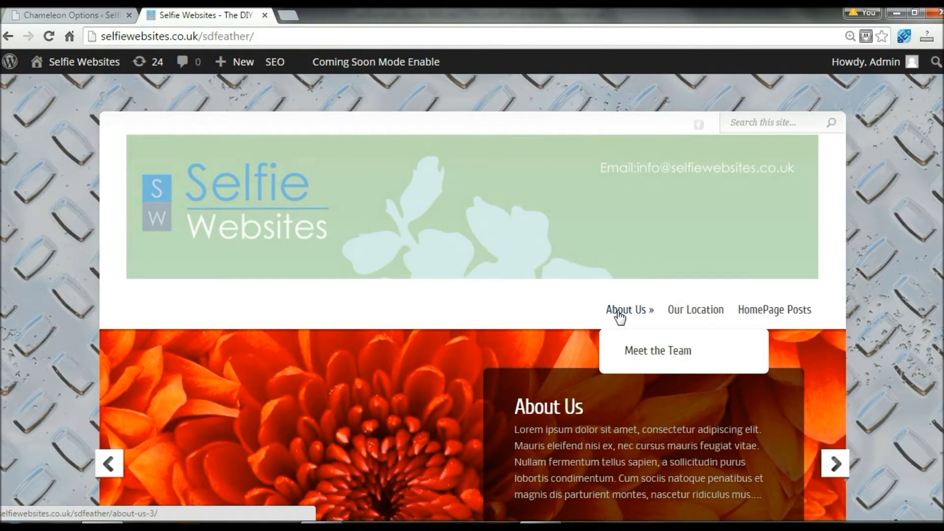
left_click(703, 315)
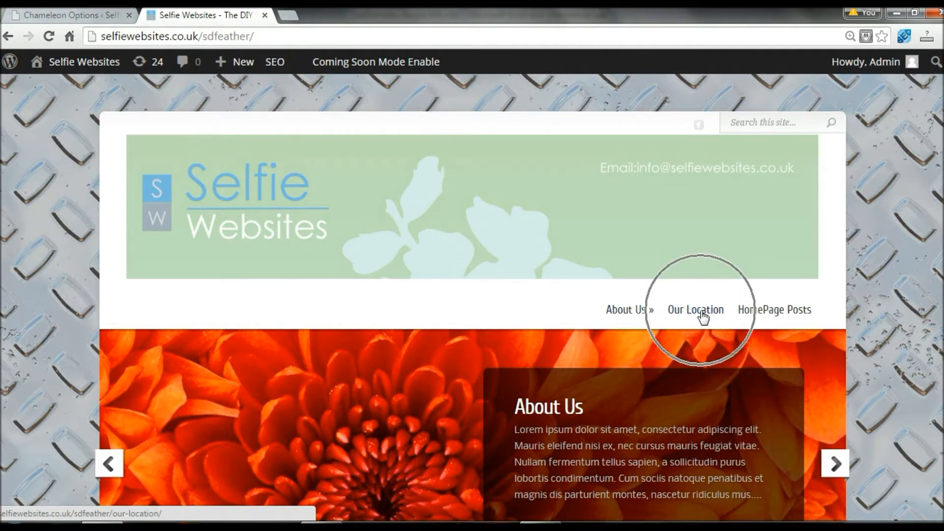
left_click(773, 310)
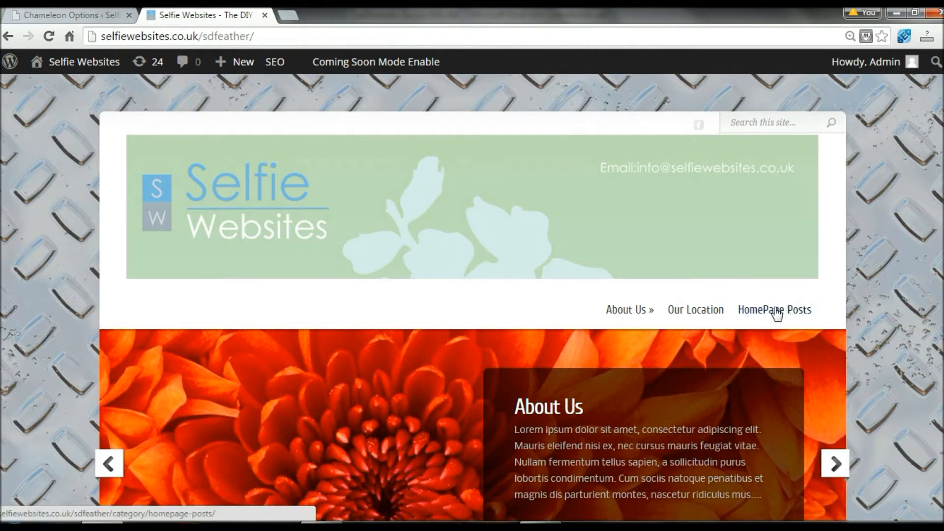
left_click(66, 16)
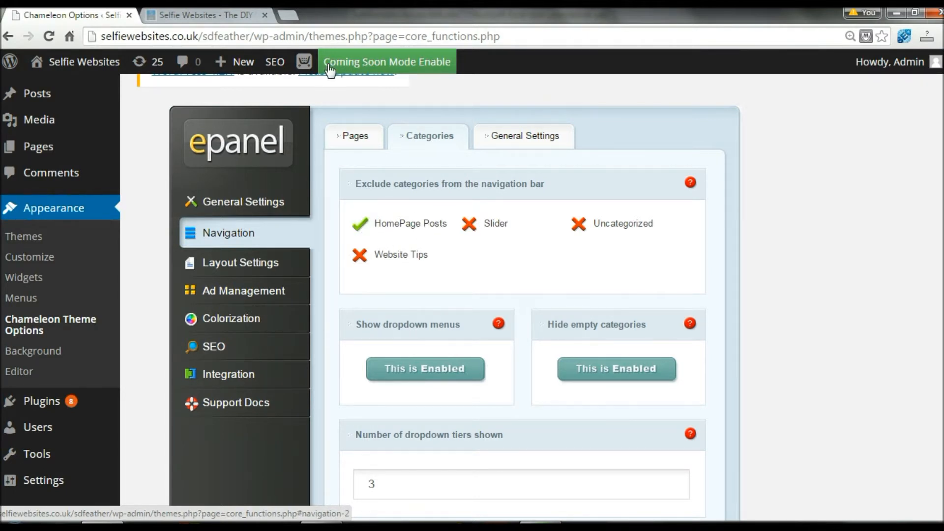
Step: Open the HomePage Posts category from the site's navigation bar and look through its listed posts
left_click(225, 15)
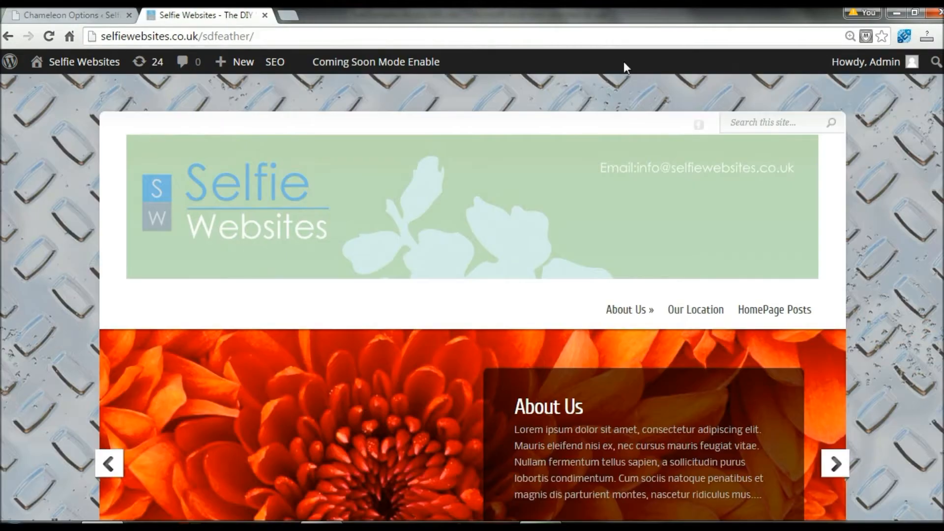
left_click(767, 314)
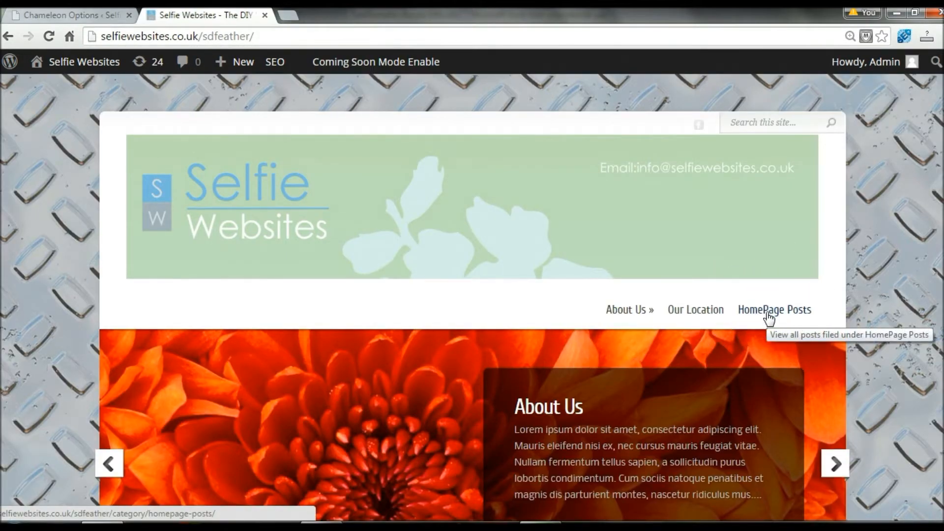
left_click(768, 318)
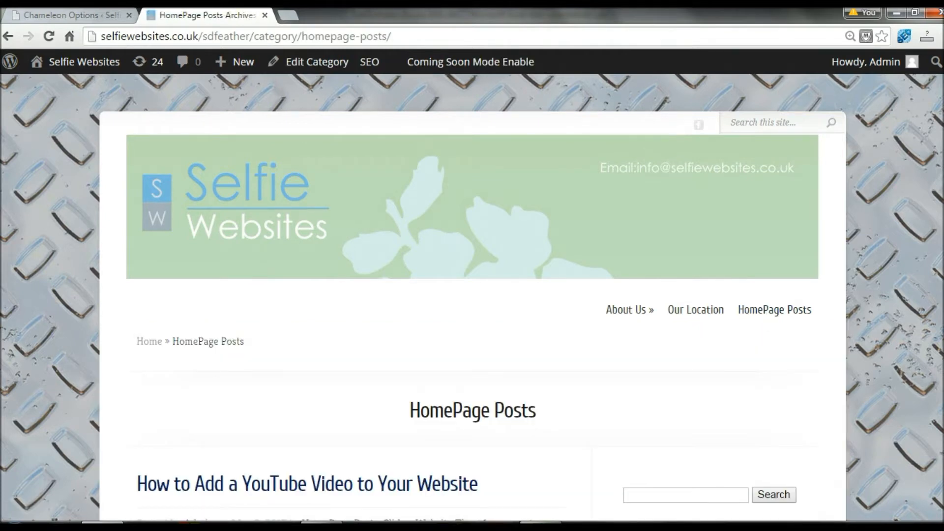
scroll(769, 318, "down", 3)
scroll(439, 201, "down", 2)
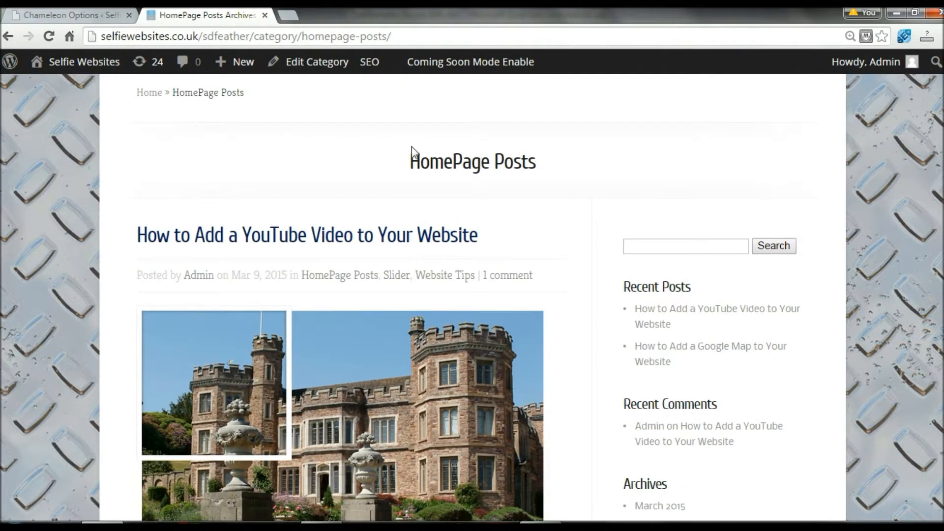
scroll(472, 173, "down", 15)
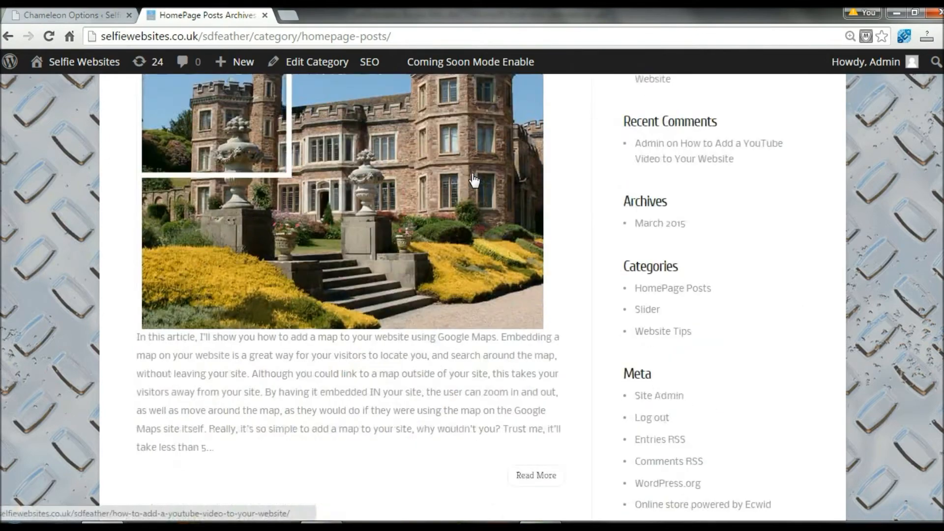
scroll(474, 181, "down", 6)
scroll(473, 178, "up", 12)
scroll(471, 173, "up", 12)
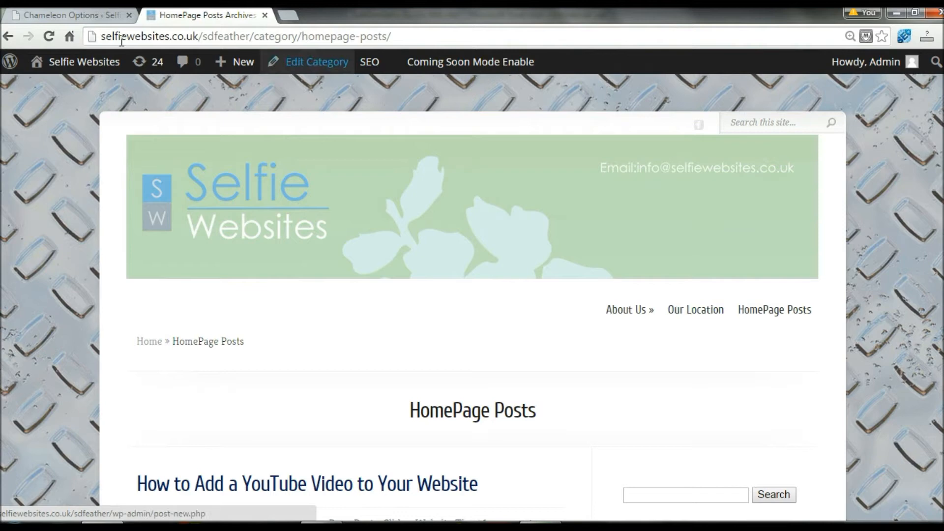
Step: Exclude the HomePage Posts category from the navigation bar, save the theme options and reload the category page to check its navigation bar
left_click(70, 16)
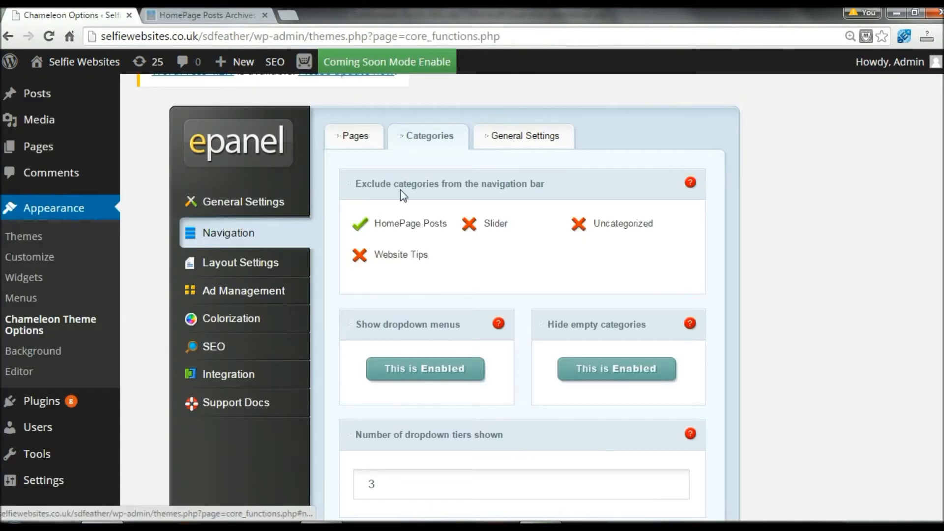
left_click(359, 226)
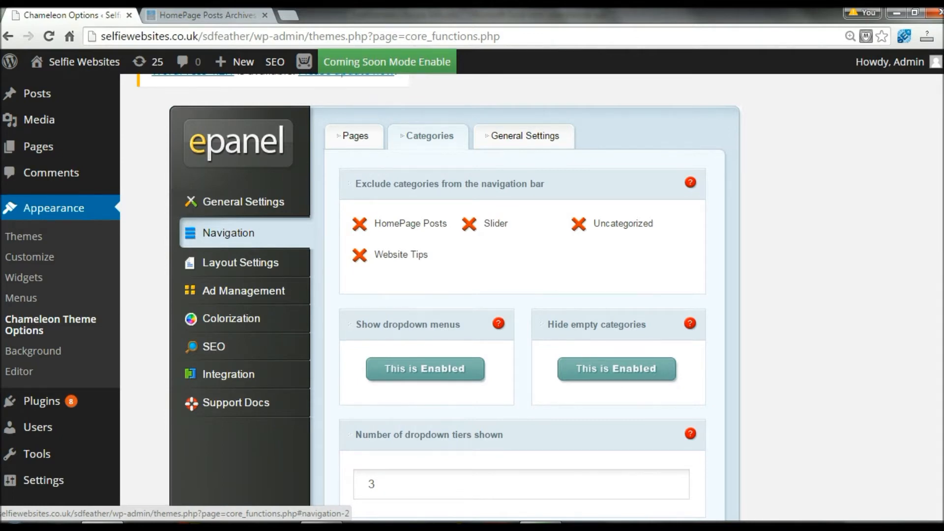
scroll(492, 295, "down", 7)
left_click(701, 446)
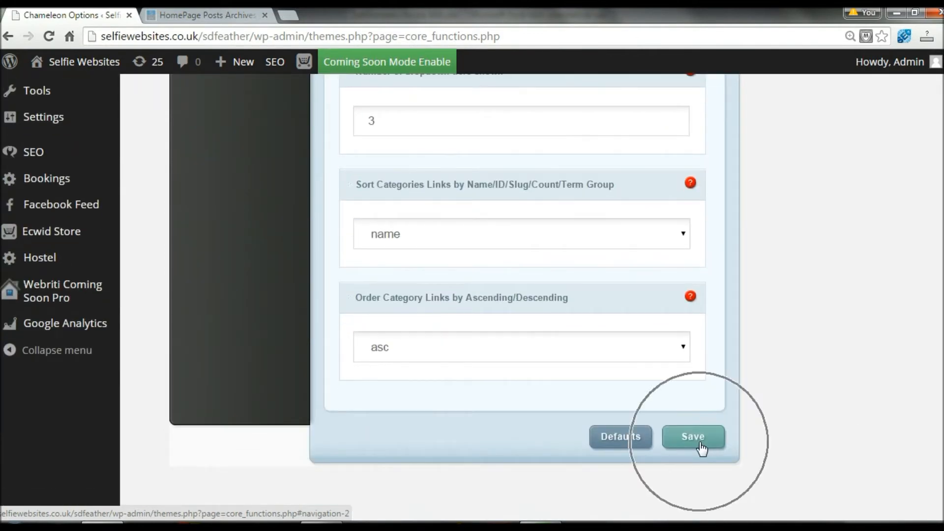
left_click(202, 15)
left_click(49, 36)
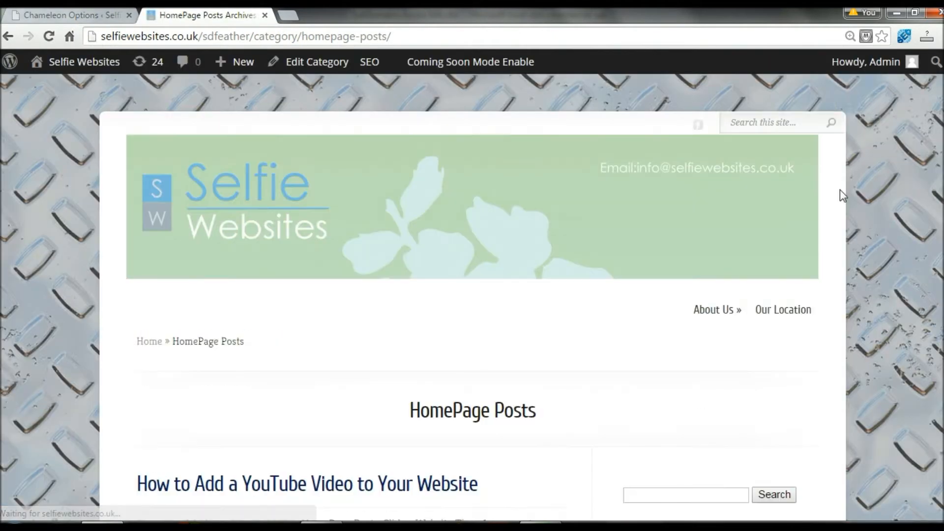
mouse_move(706, 315)
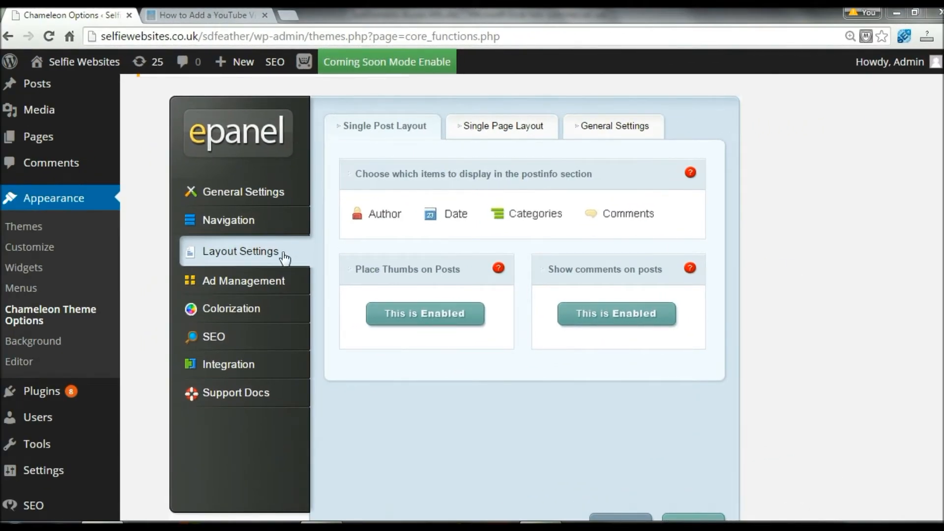
Step: View the theme's Single Page Layout and Single Post Layout settings, and compare the latter with the YouTube video post's page
key("ctrl")
key("ctrl")
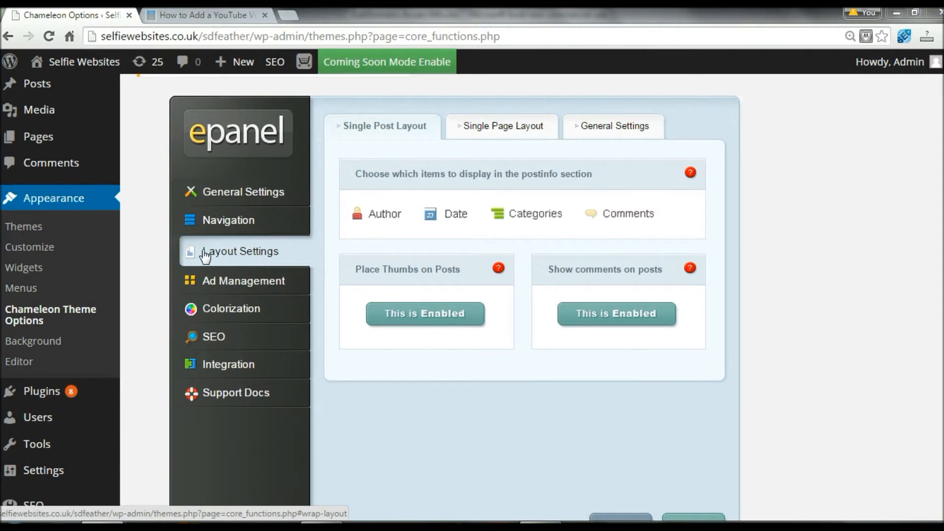
left_click(504, 133)
left_click(398, 129)
left_click(222, 16)
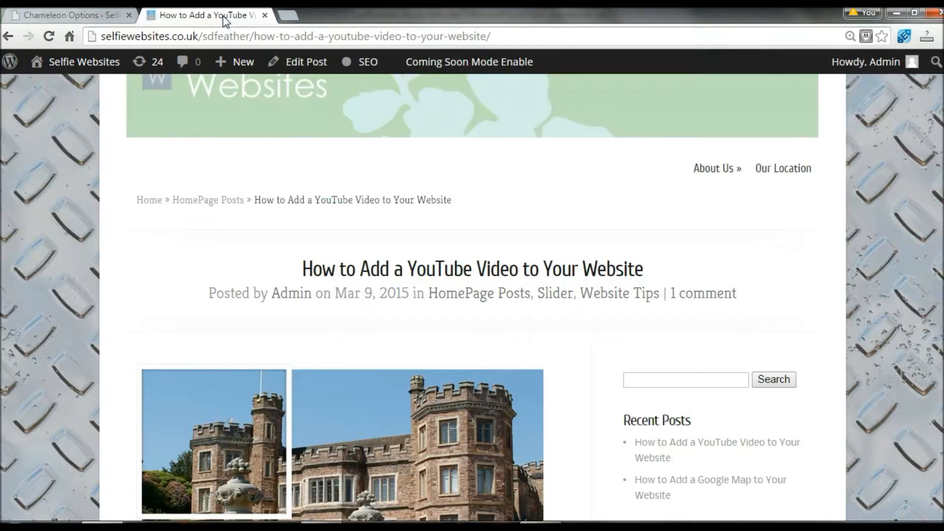
Step: Examine the title, author and date shown in the heading of the YouTube video post
scroll(347, 176, "down", 2)
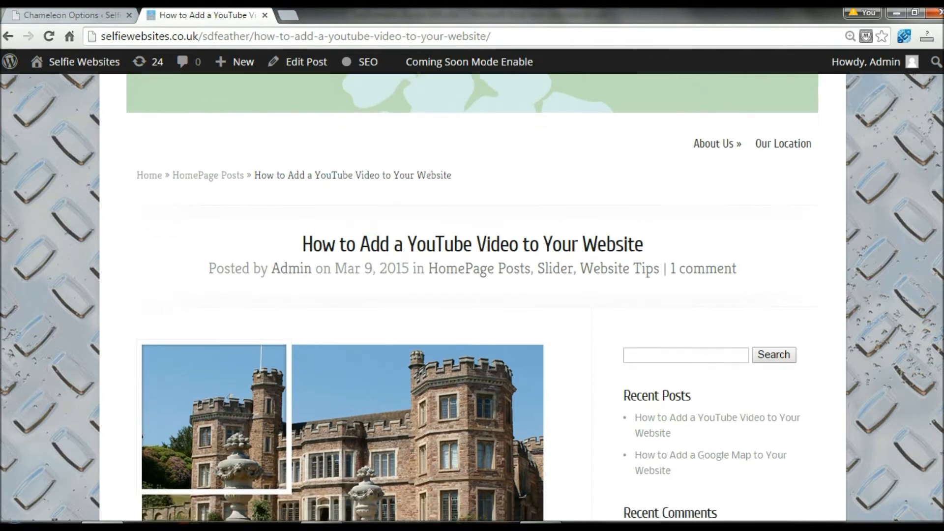
left_click_drag(303, 165, 653, 167)
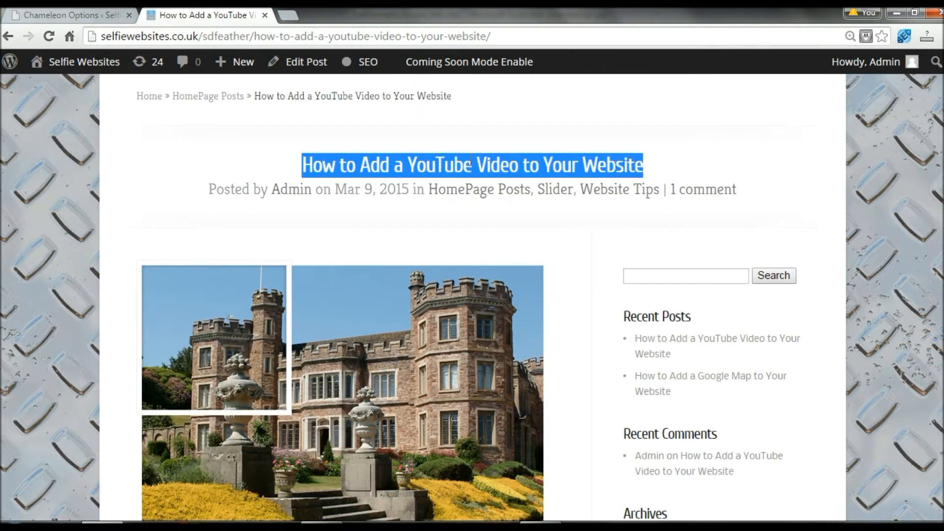
left_click(171, 181)
left_click_drag(209, 189, 311, 194)
left_click(216, 187)
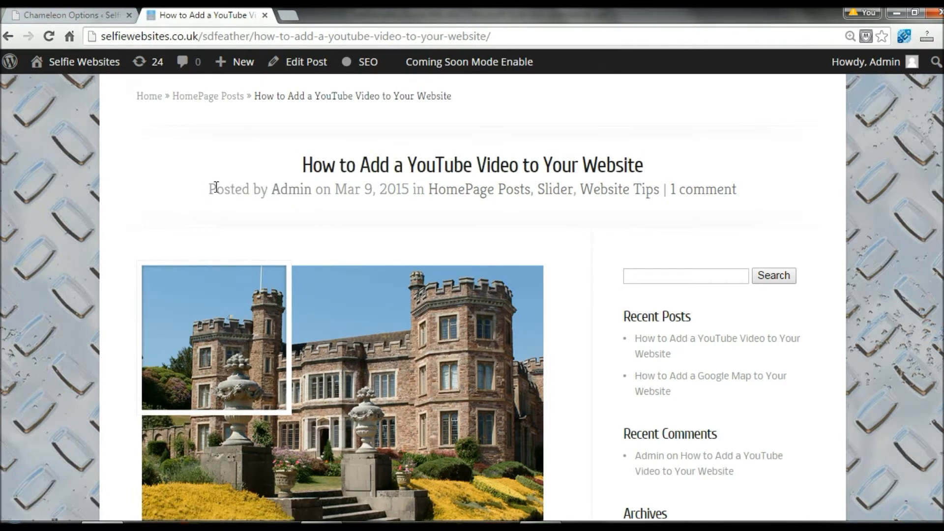
left_click_drag(211, 188, 308, 195)
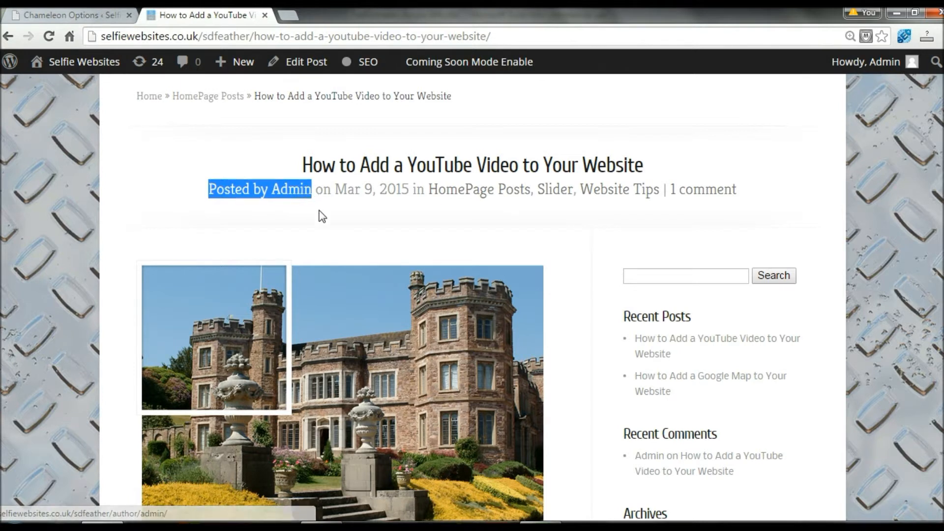
left_click(320, 216)
left_click_drag(341, 189, 414, 191)
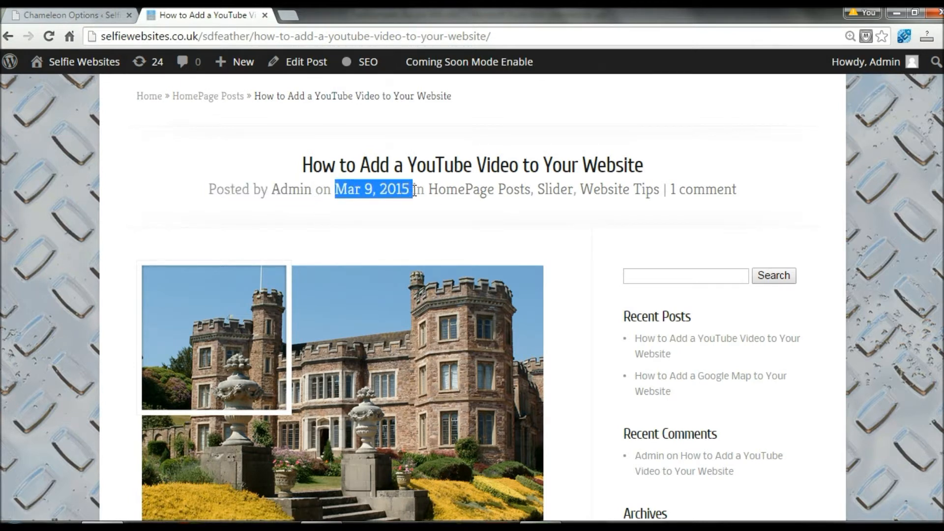
left_click(418, 226)
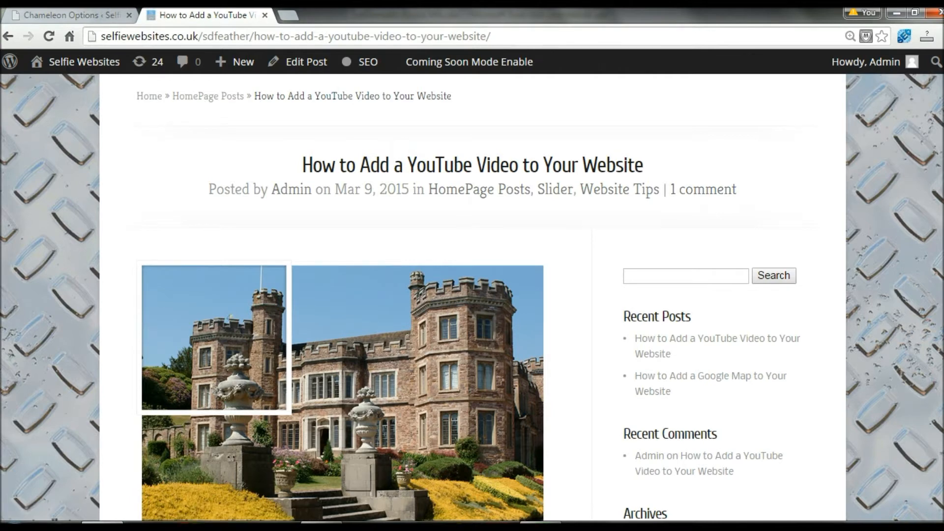
Step: Look through the rest of the post, including its image, sidebar, article text, comment and reply form
scroll(472, 295, "down", 3)
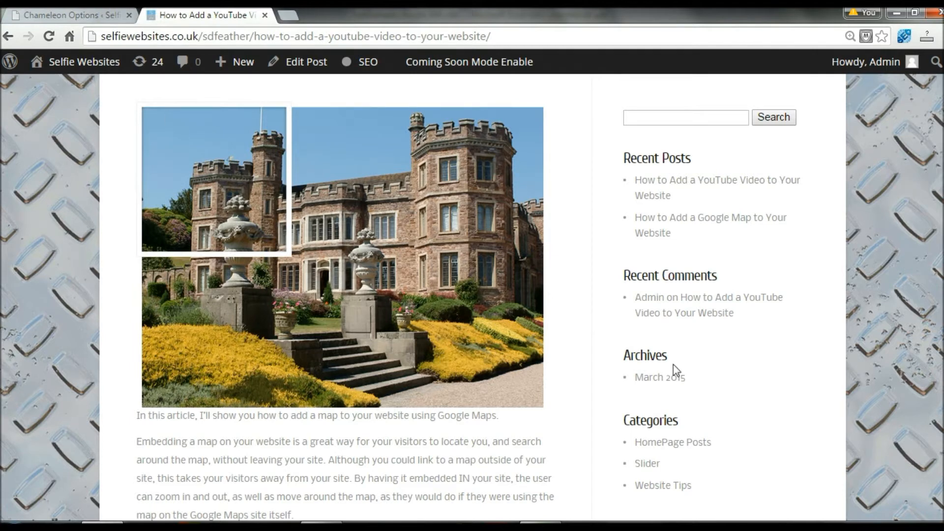
scroll(173, 270, "down", 5)
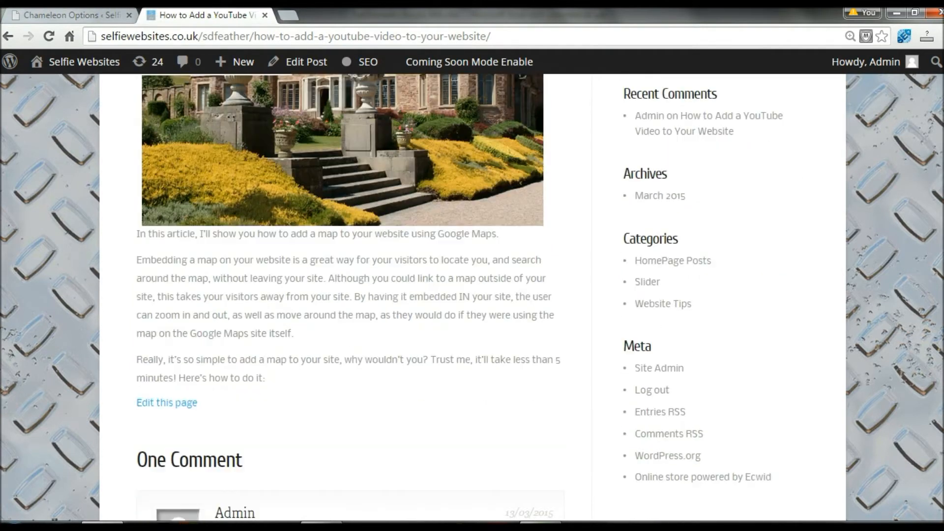
left_click_drag(140, 181, 280, 322)
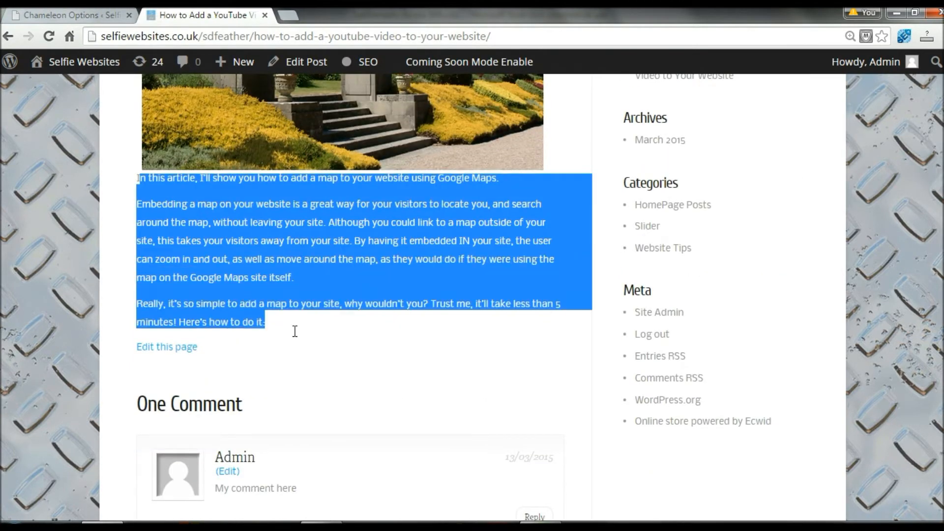
left_click(259, 217)
scroll(231, 219, "down", 3)
scroll(233, 223, "down", 2)
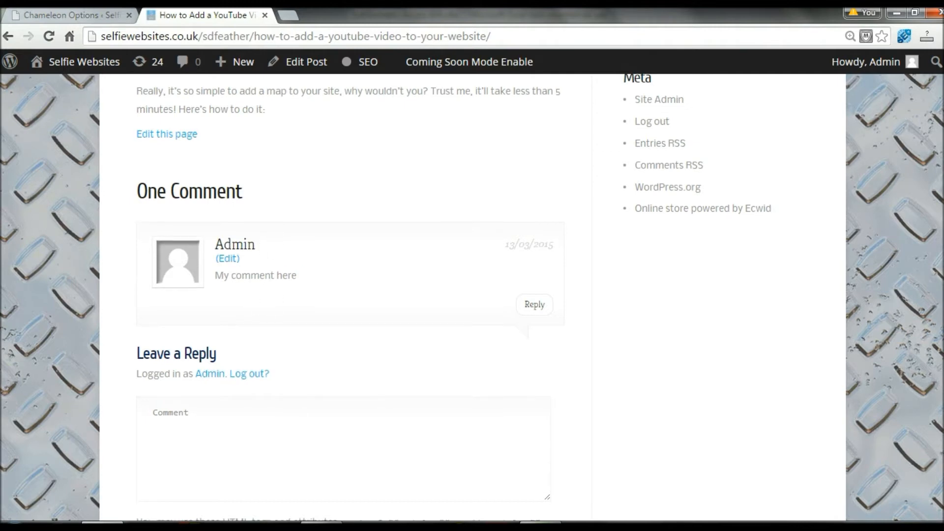
scroll(344, 295, "down", 2)
scroll(344, 295, "up", 8)
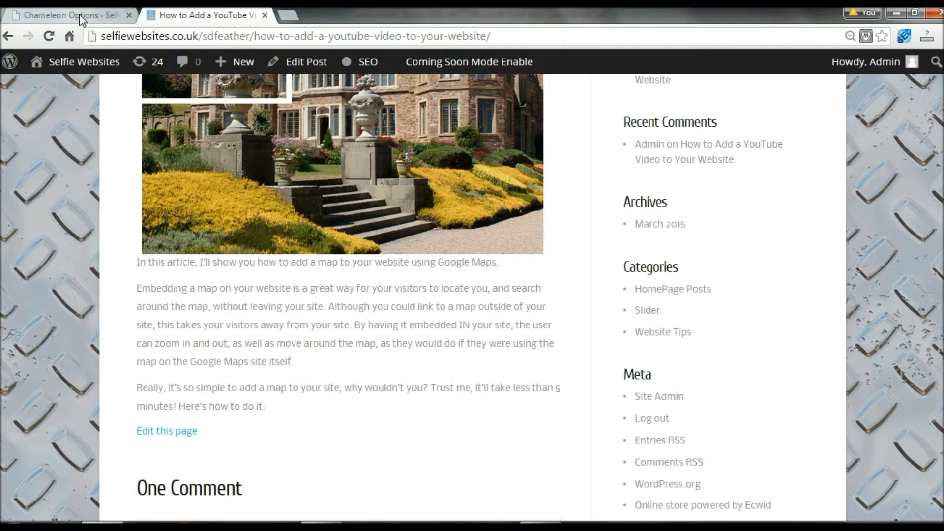
Step: Compare the postinfo options Author, Date, Categories and Comments in the Chameleon theme settings with the line below the post's title
left_click(80, 15)
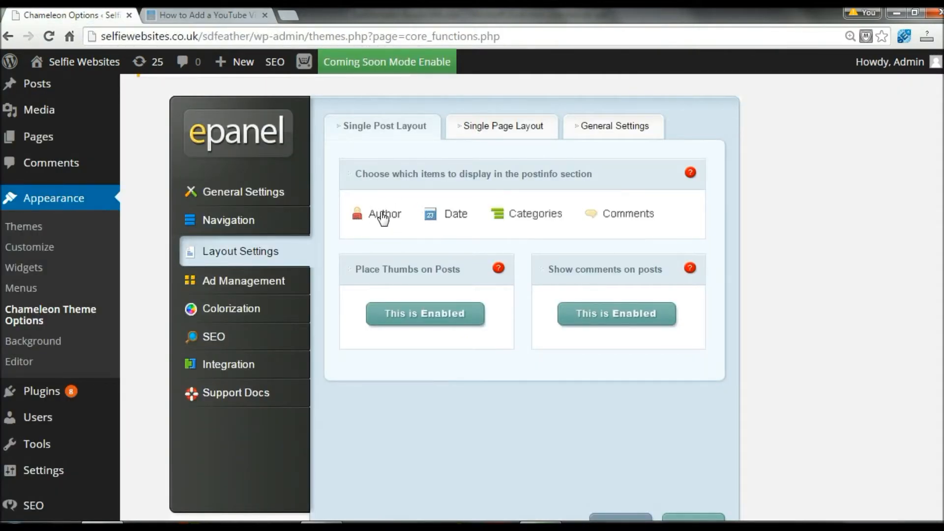
left_click(194, 15)
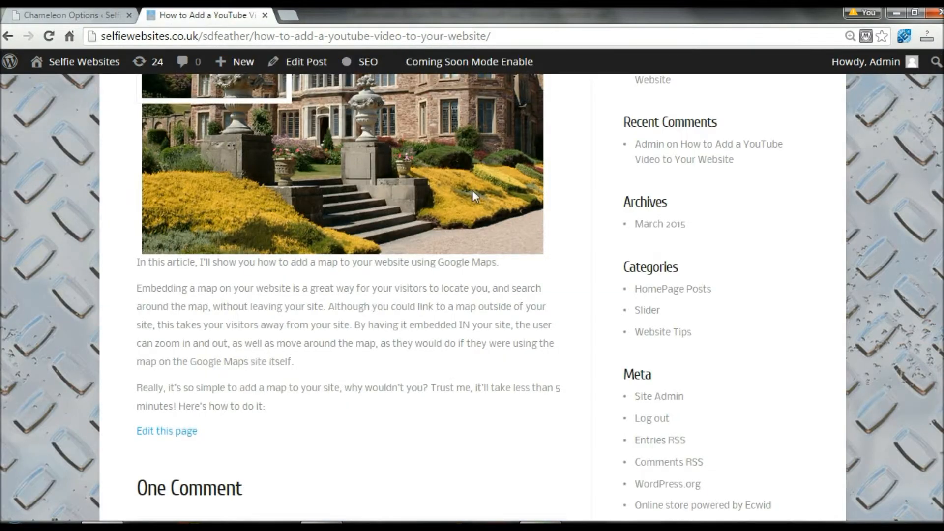
scroll(472, 196, "up", 3)
scroll(473, 193, "up", 6)
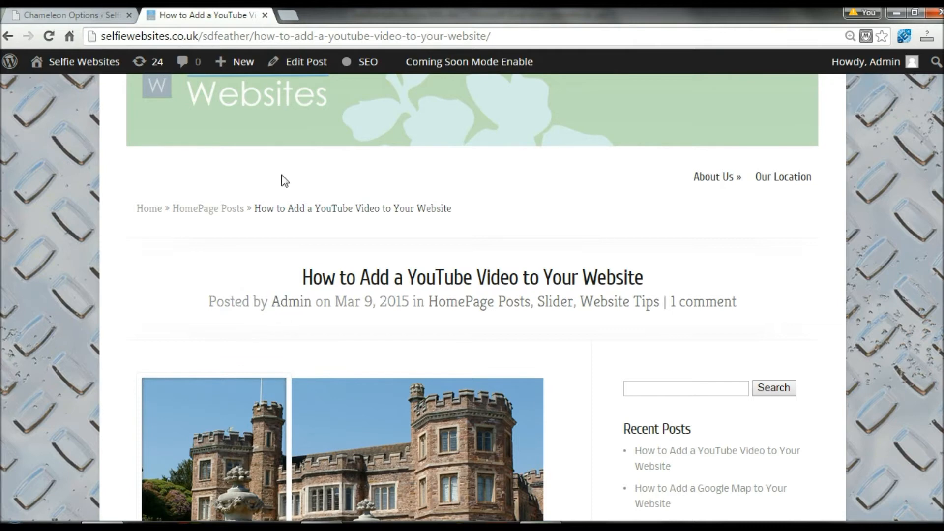
left_click(81, 14)
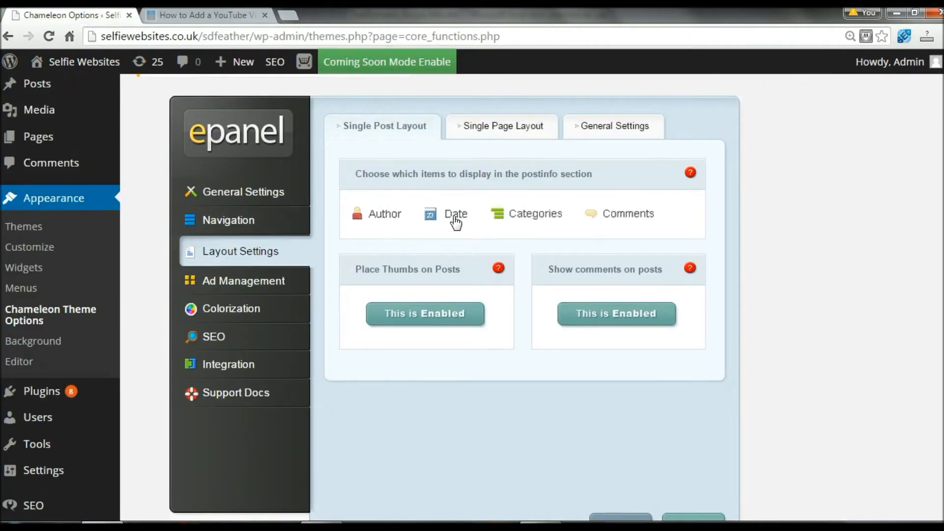
left_click(207, 15)
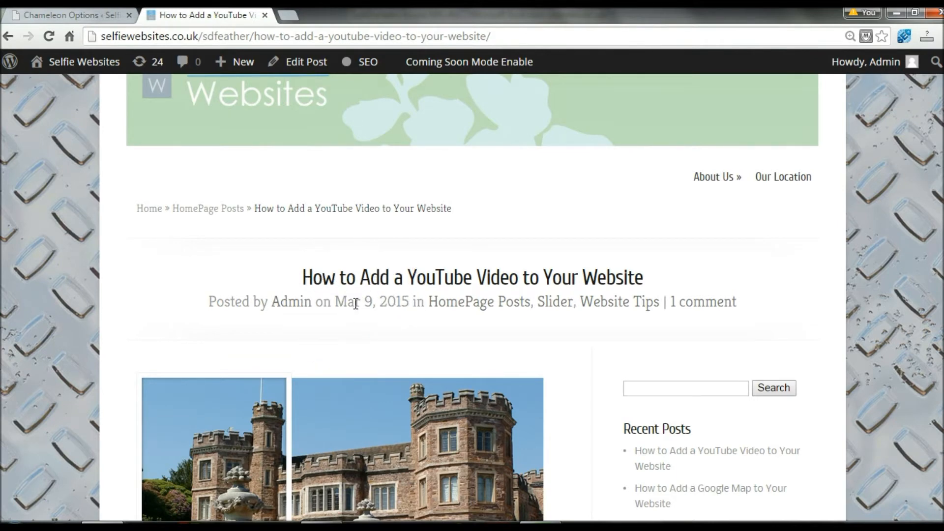
left_click(78, 14)
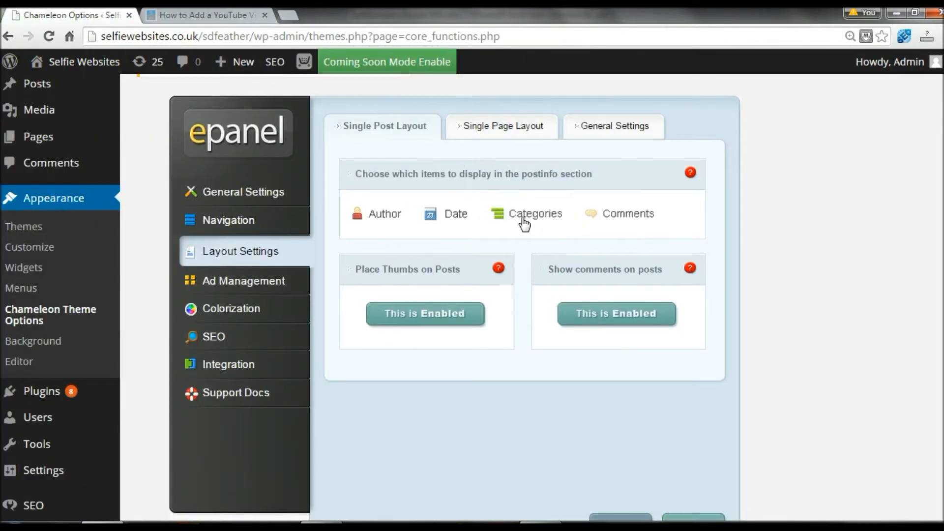
left_click(199, 15)
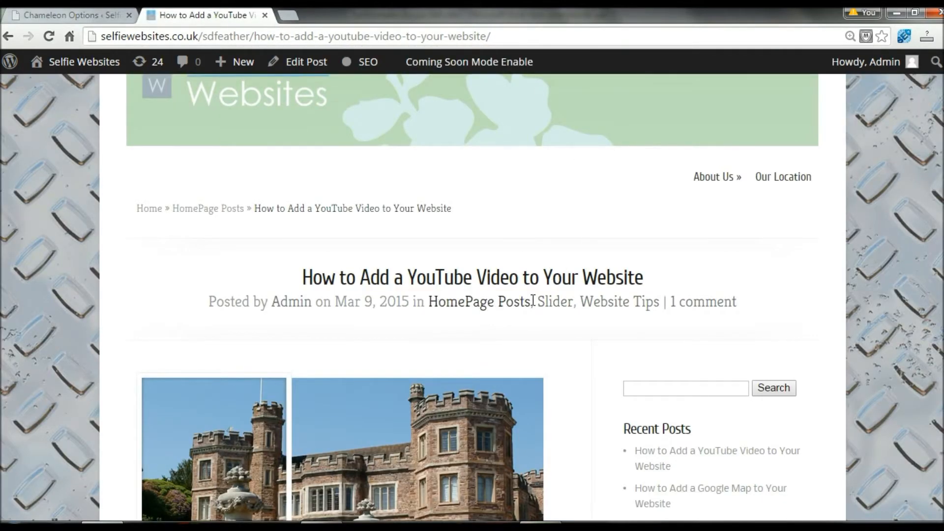
left_click(72, 18)
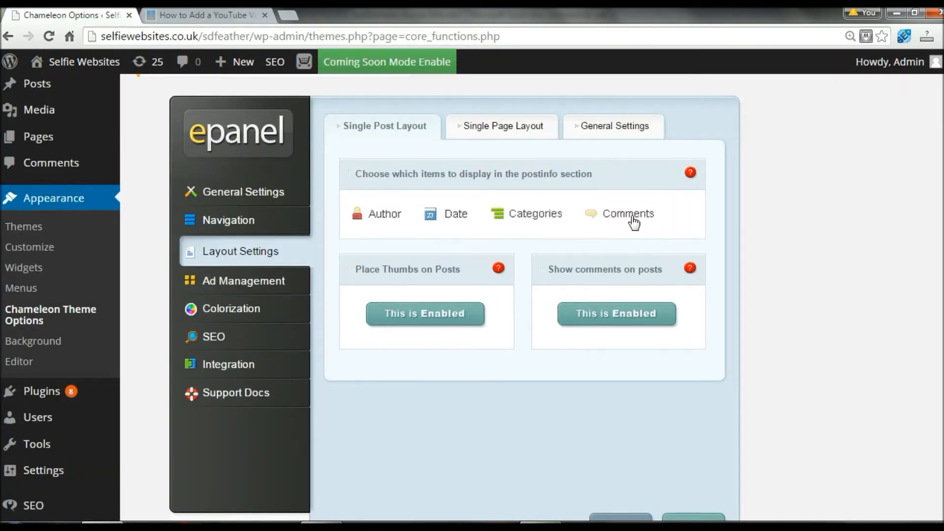
left_click(206, 14)
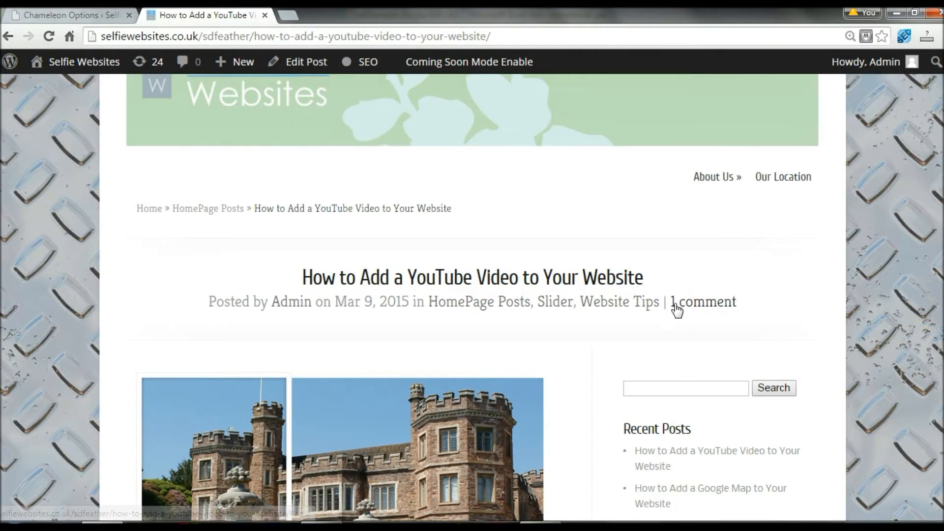
Step: Turn off Author, Date, Categories and Comments in the Single Post Layout postinfo section and save the theme options
left_click(71, 17)
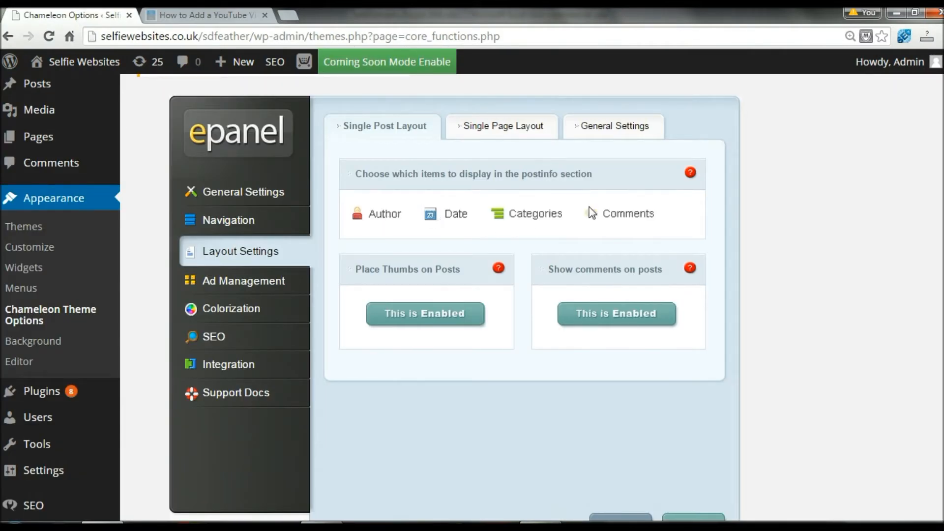
left_click(377, 224)
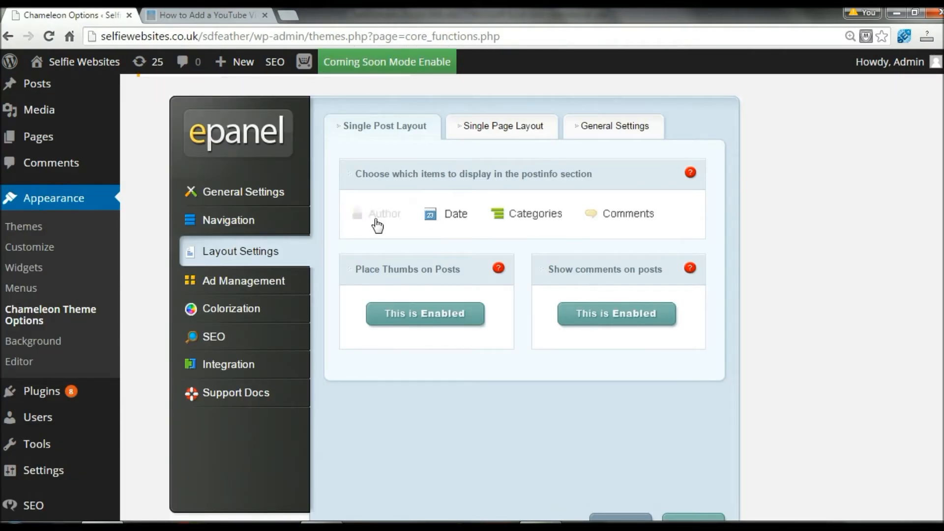
left_click(450, 216)
left_click(516, 216)
left_click(620, 219)
scroll(521, 295, "down", 2)
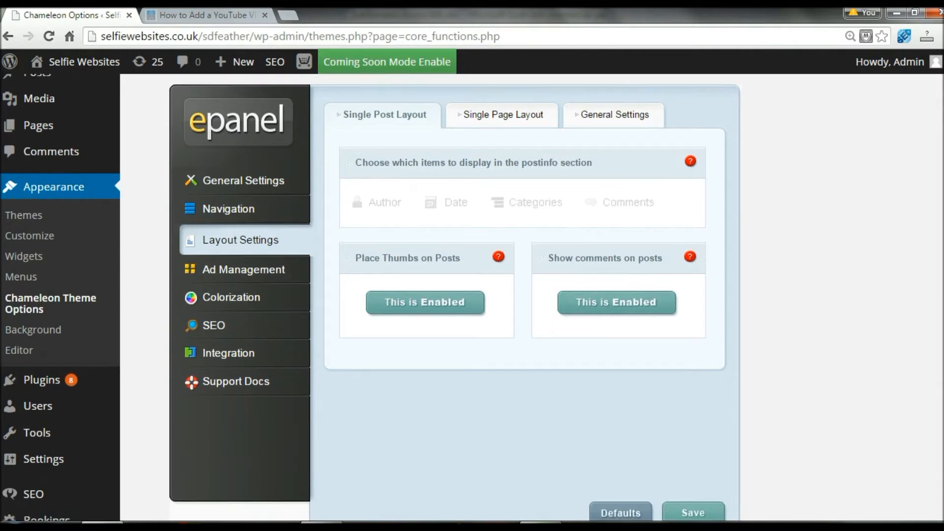
left_click(709, 452)
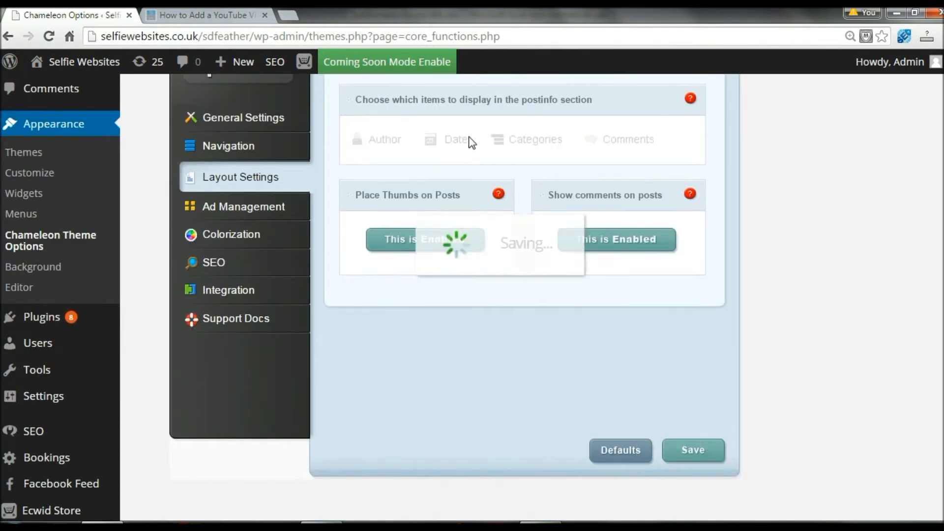
Step: Reload the YouTube video post and check the area below its title for the postinfo line
left_click(203, 14)
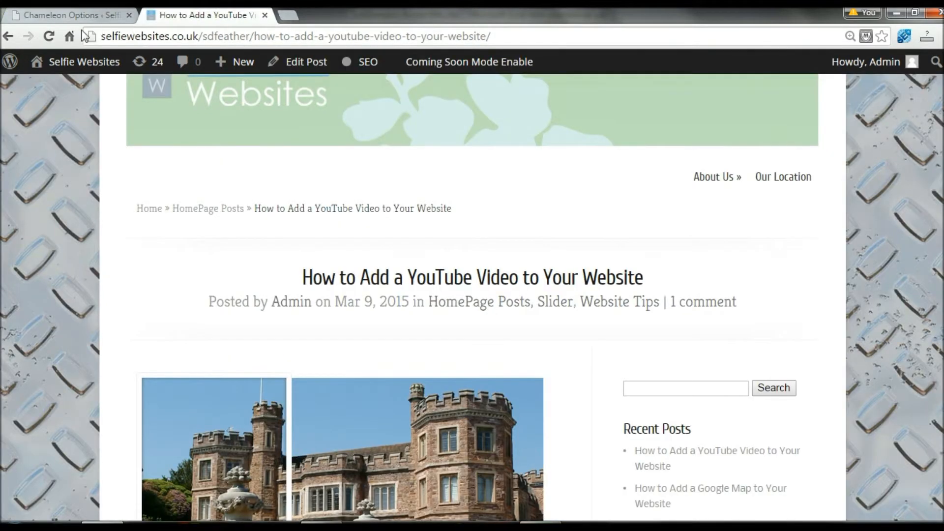
left_click(49, 36)
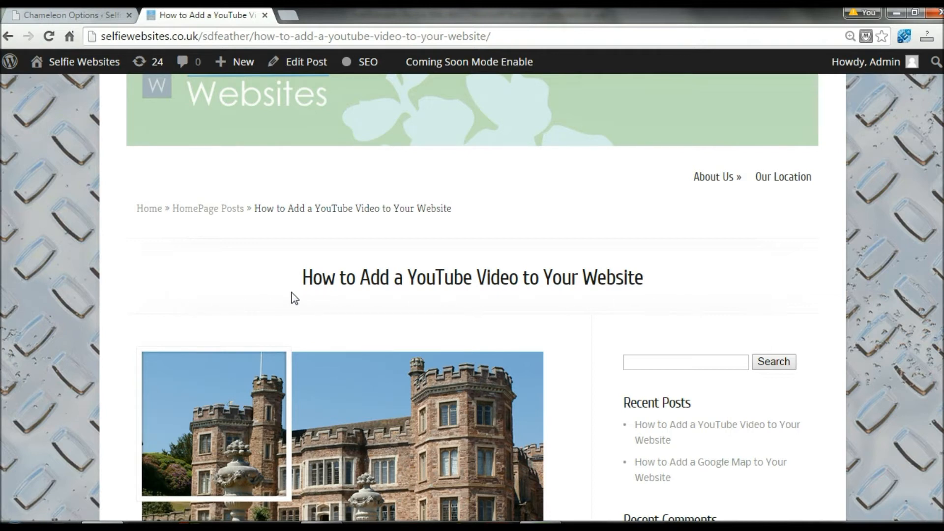
left_click_drag(304, 276, 639, 274)
left_click(652, 312)
Step: Disable Place Thumbs on Posts in the Single Post Layout settings and save the theme options
left_click(69, 15)
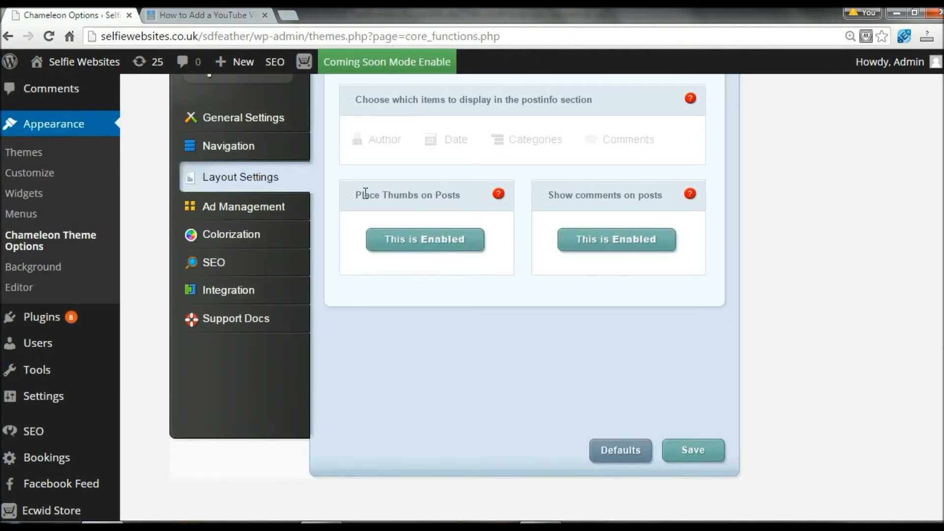
key("ctrl")
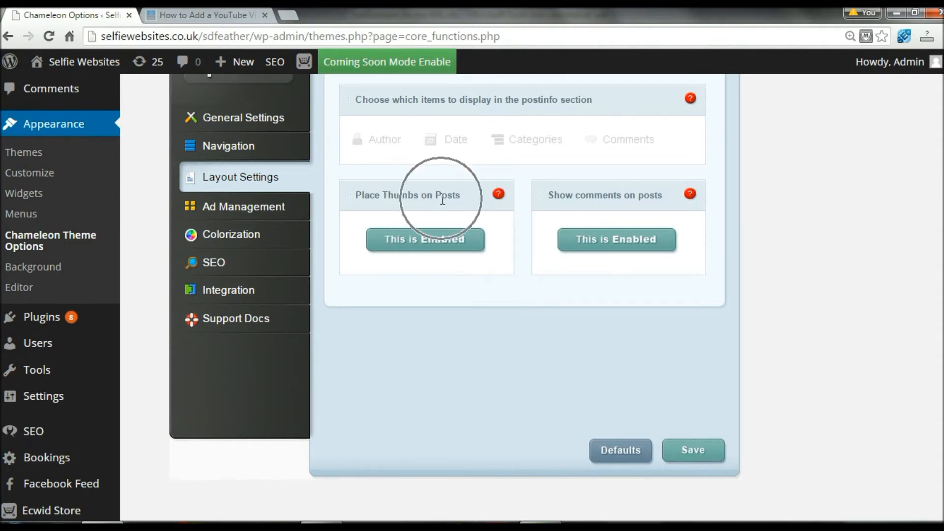
key("ctrl")
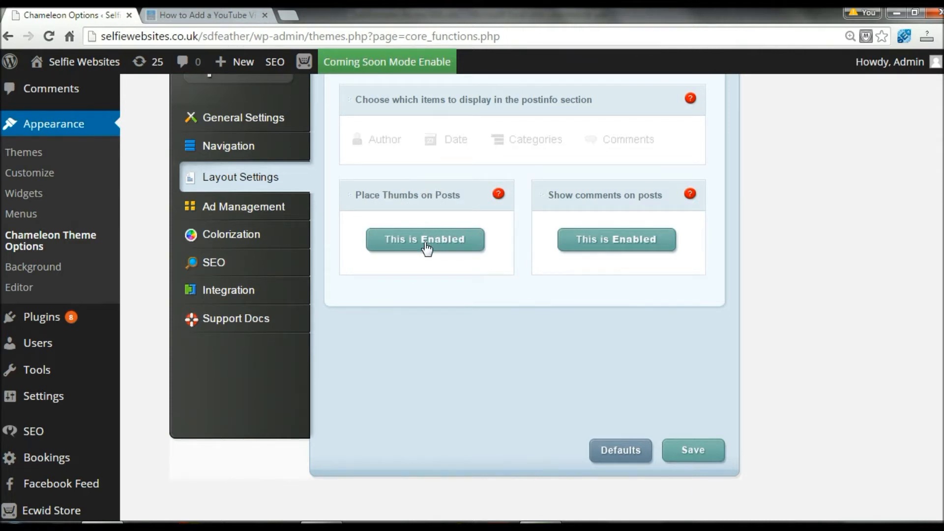
left_click(427, 248)
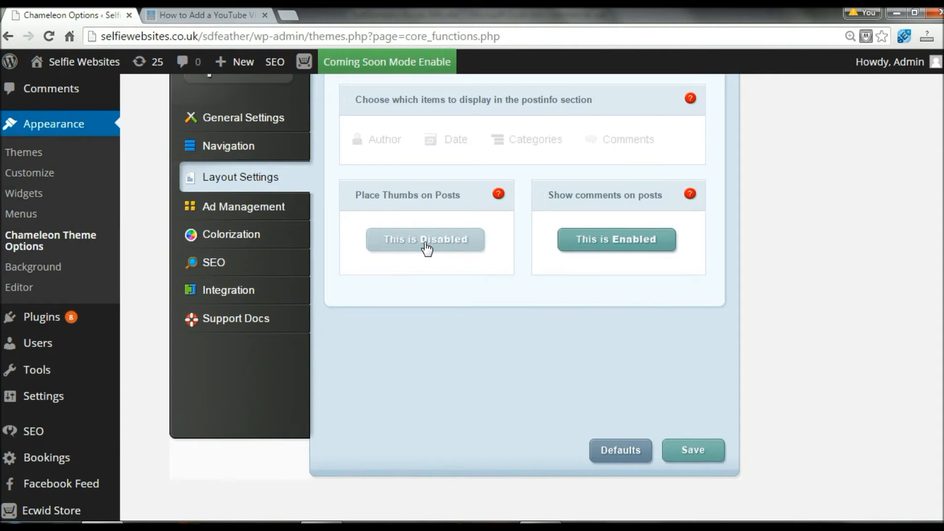
left_click(698, 452)
Step: Reload the YouTube video post and check its title and article text for the thumbnail image
left_click(209, 14)
key("ctrl")
left_click(48, 36)
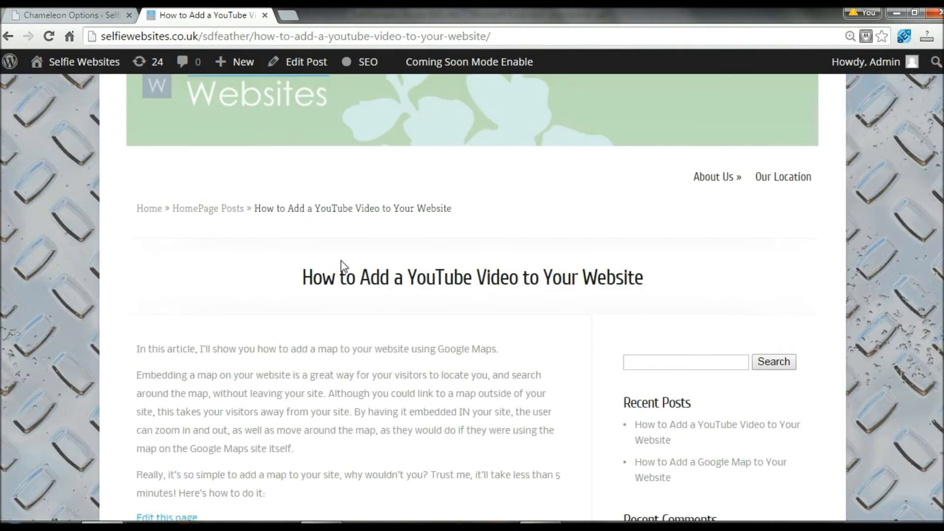
scroll(328, 232, "down", 2)
left_click_drag(305, 206, 605, 236)
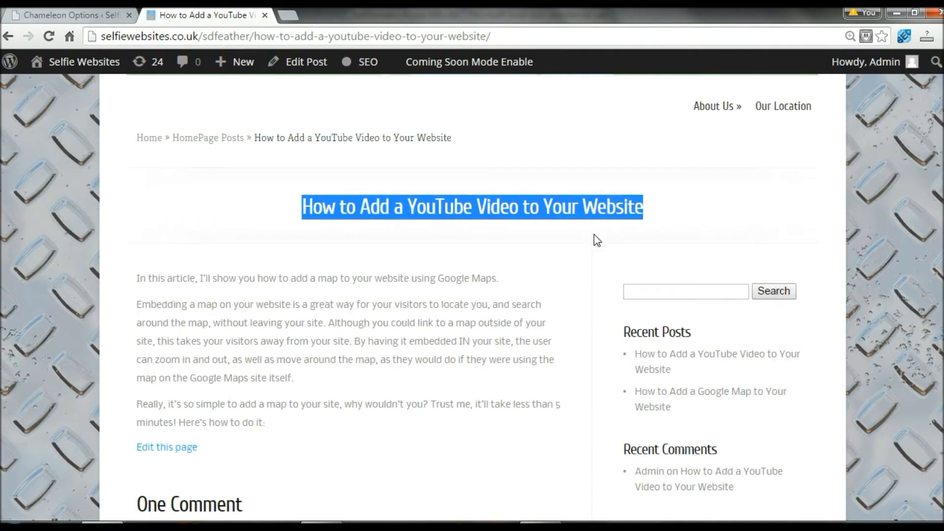
scroll(234, 216, "down", 4)
left_click_drag(139, 136, 356, 276)
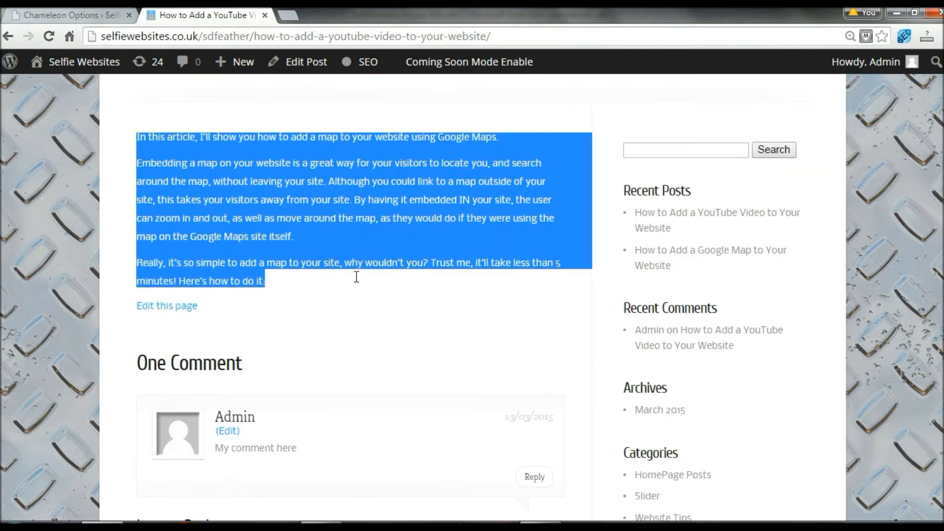
left_click(282, 228)
Step: Disable Show comments on posts in the Single Post Layout settings and save the theme options
left_click(76, 16)
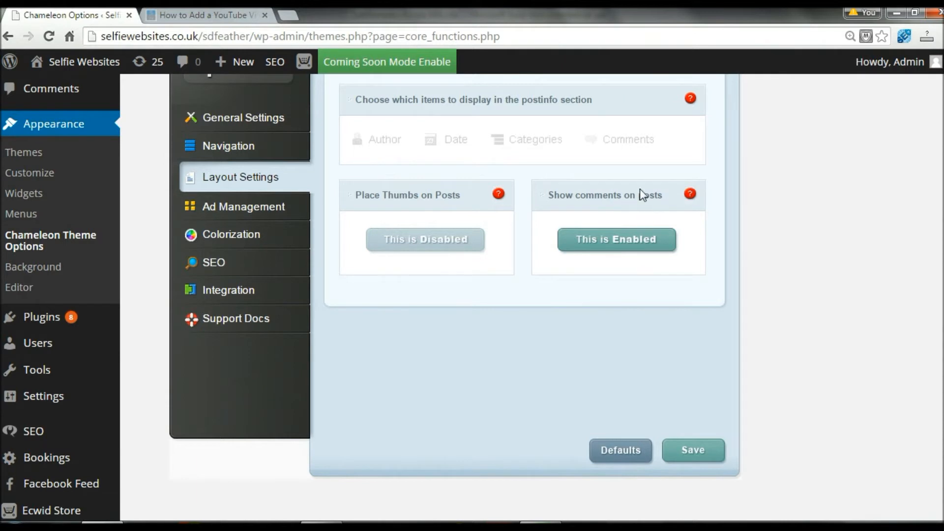
key("ctrl")
key("ctrl")
key("ctrl")
left_click(626, 248)
key("ctrl")
left_click(691, 452)
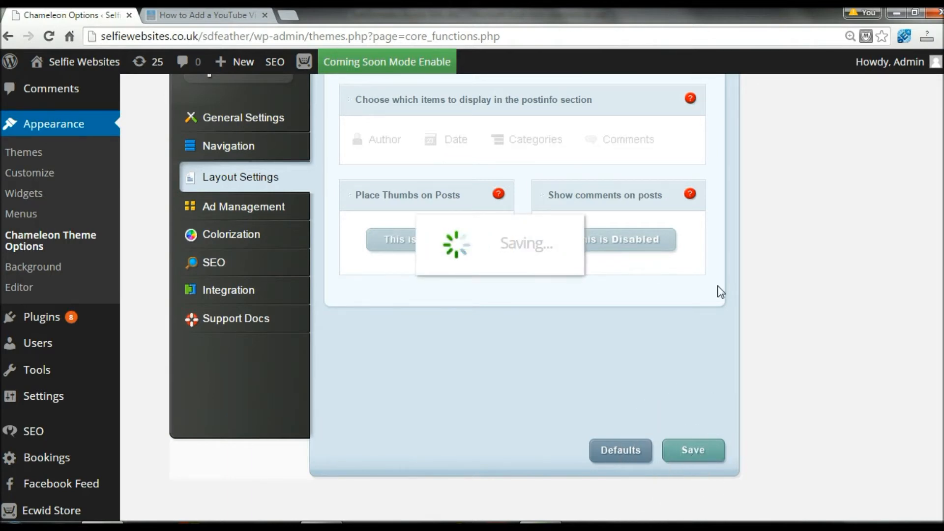
Step: Reload the YouTube video post and check the area below its title and article text for the comments section
left_click(188, 16)
left_click(49, 36)
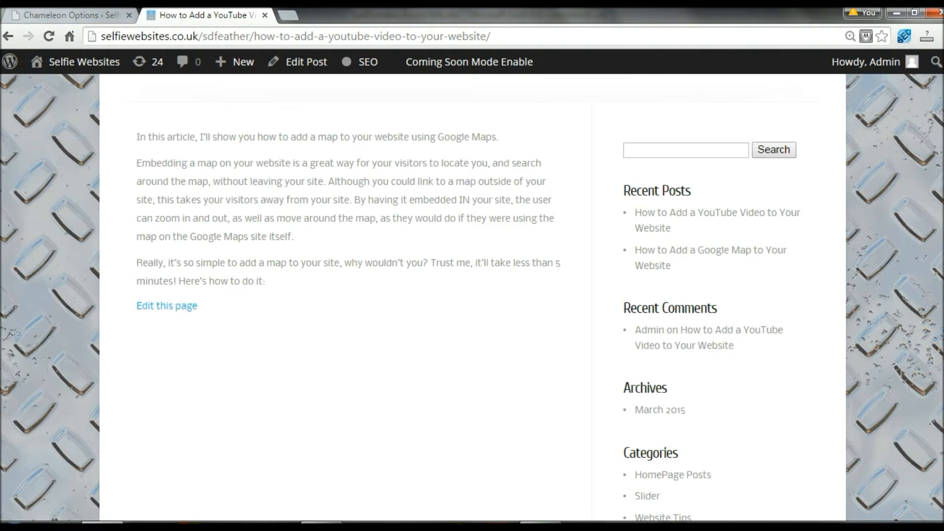
left_click_drag(942, 234, 942, 258)
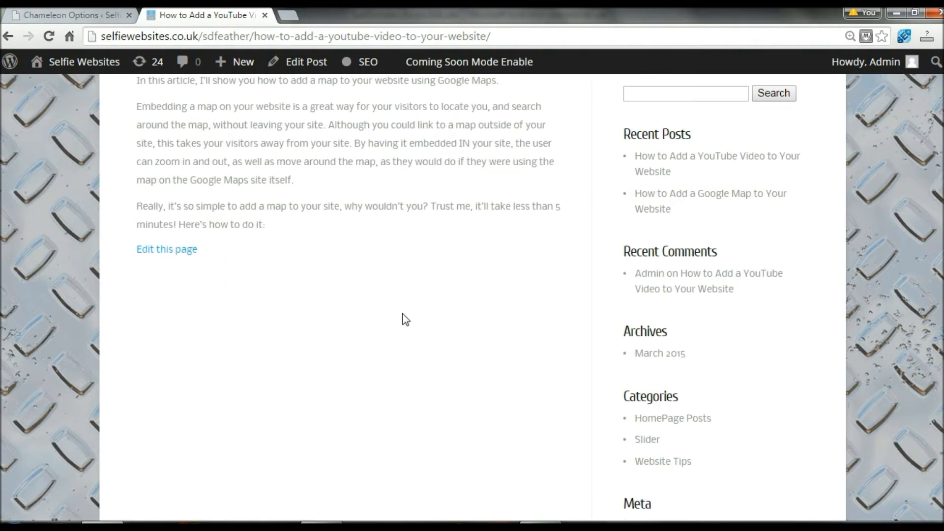
scroll(467, 294, "up", 5)
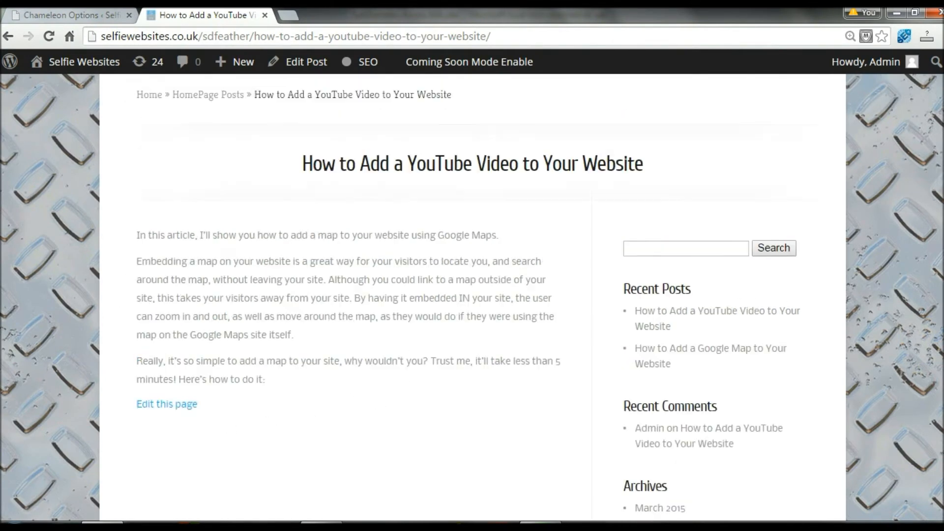
left_click_drag(312, 239, 643, 241)
scroll(222, 276, "down", 2)
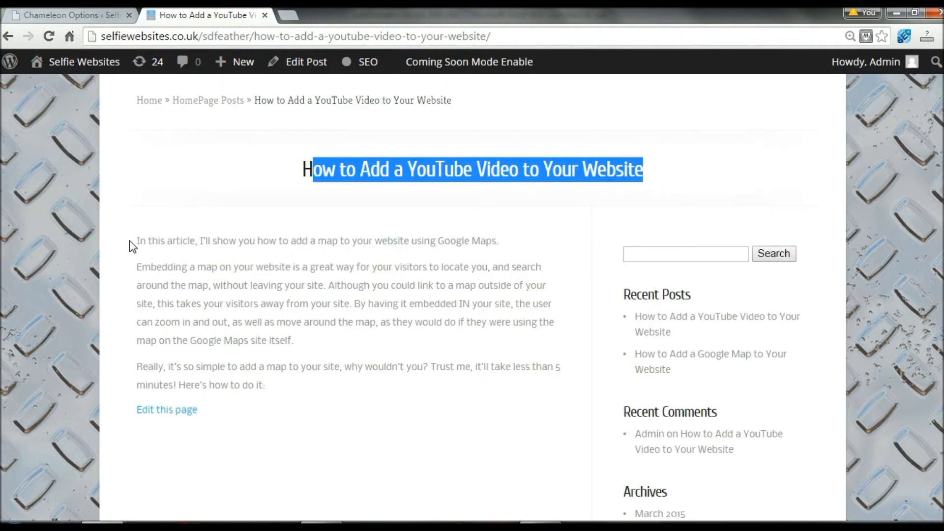
left_click_drag(137, 241, 339, 382)
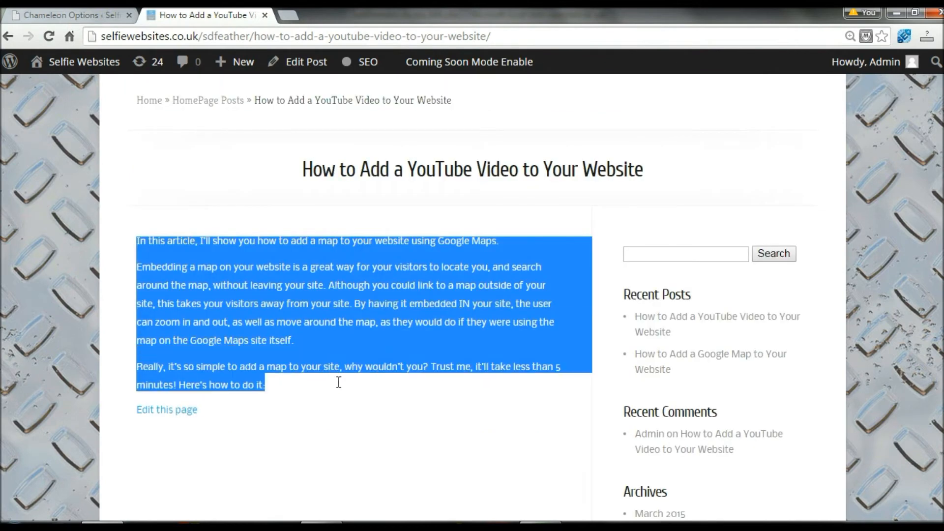
left_click(272, 307)
scroll(290, 314, "up", 3)
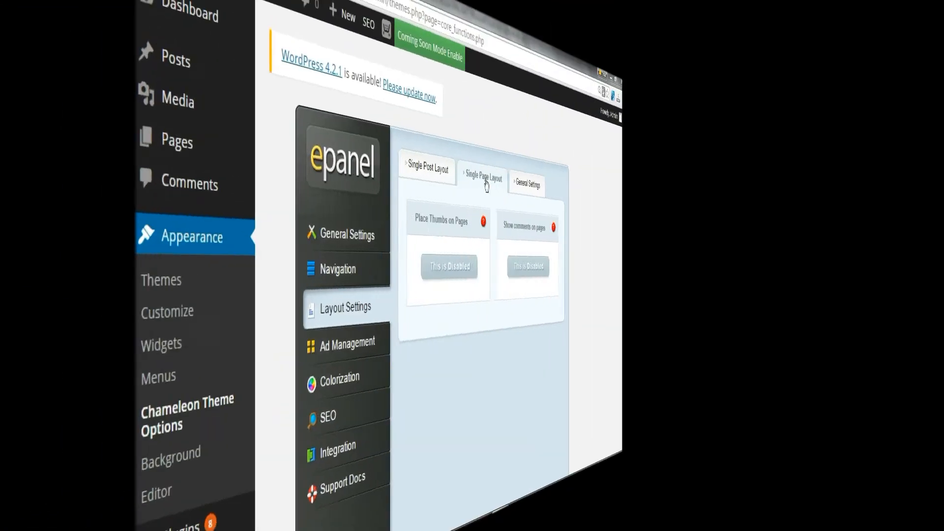
Step: Enable Place Thumbs on Pages and Show comments on pages in the Single Page Layout settings
left_click(506, 183)
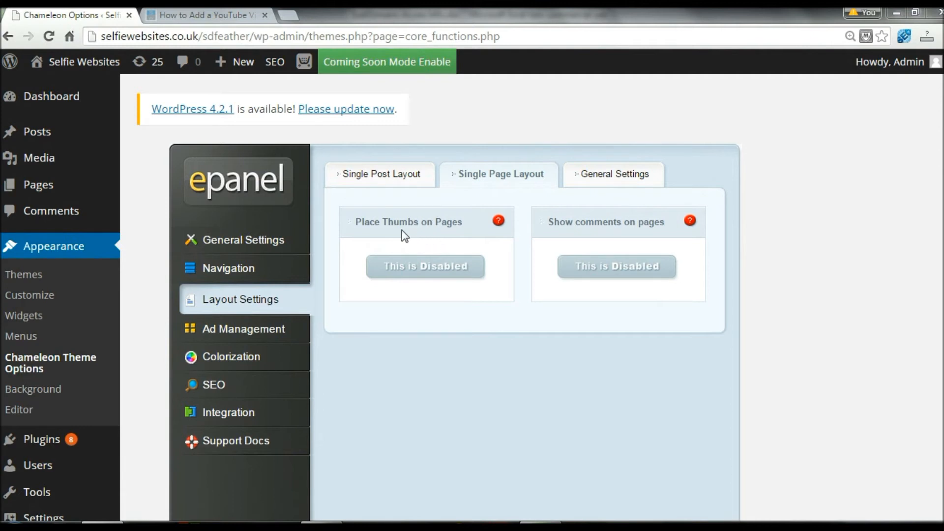
left_click(428, 274)
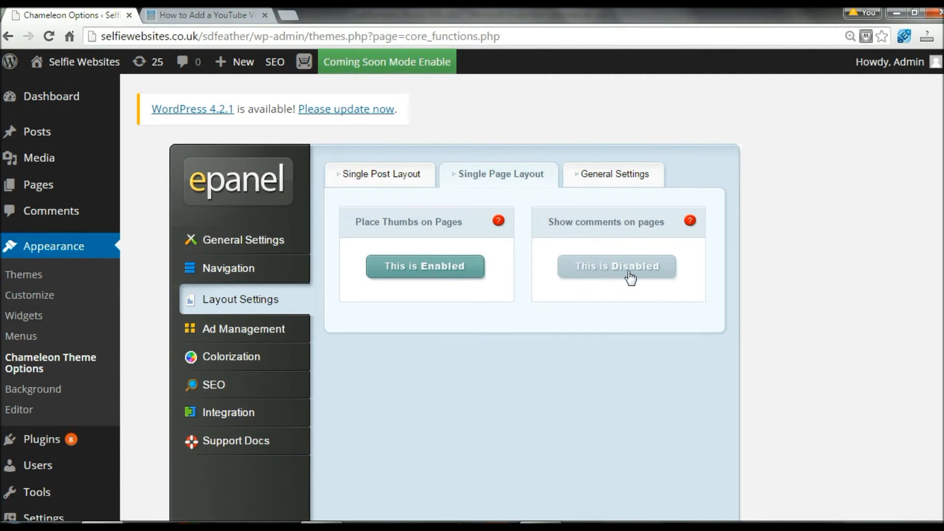
left_click(609, 278)
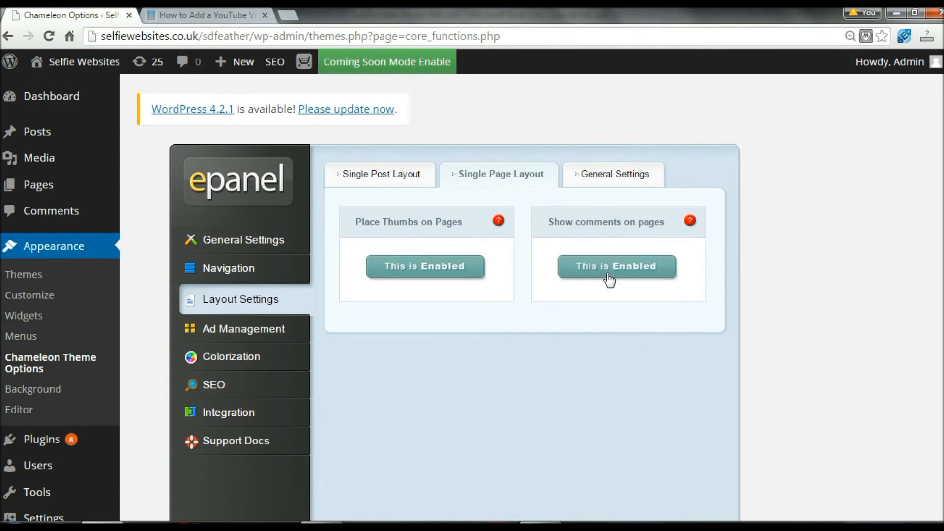
scroll(836, 295, "down", 3)
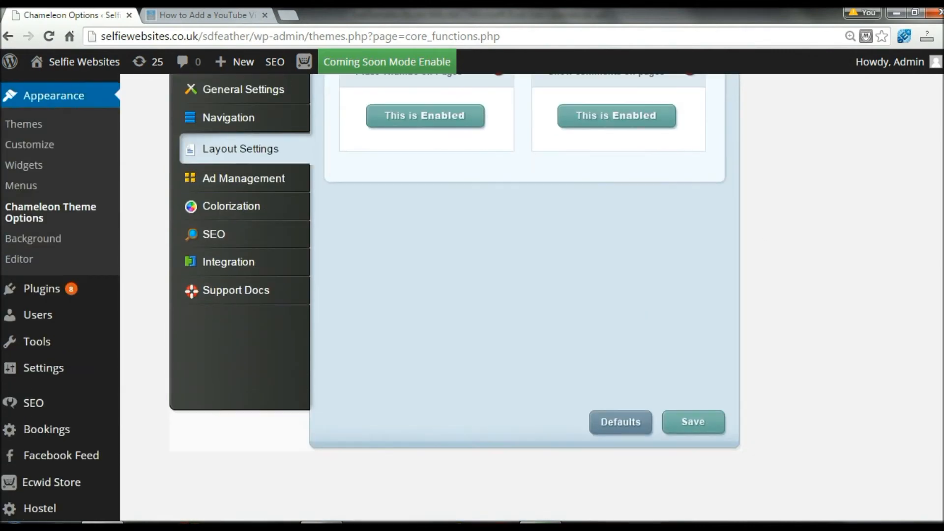
scroll(835, 295, "up", 3)
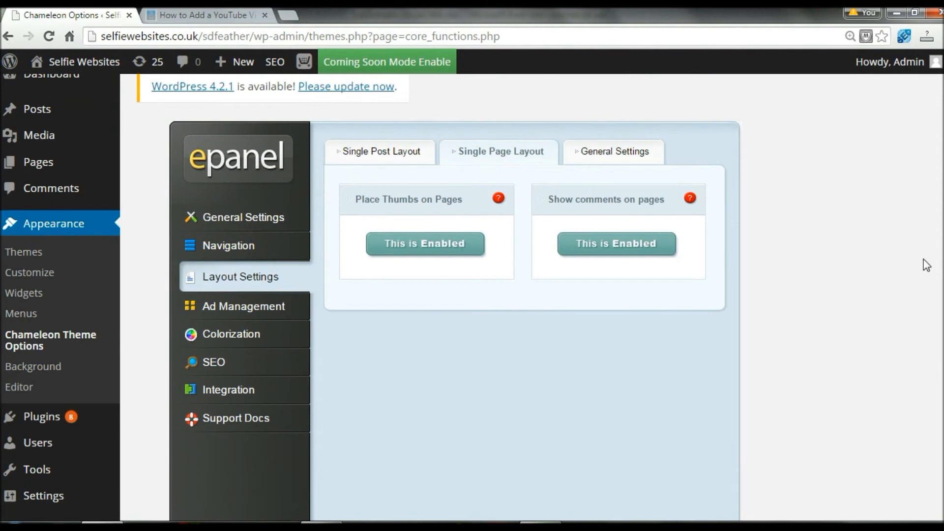
Step: Open the site's About Us page and check it for a thumbnail image and a comment form
left_click(215, 15)
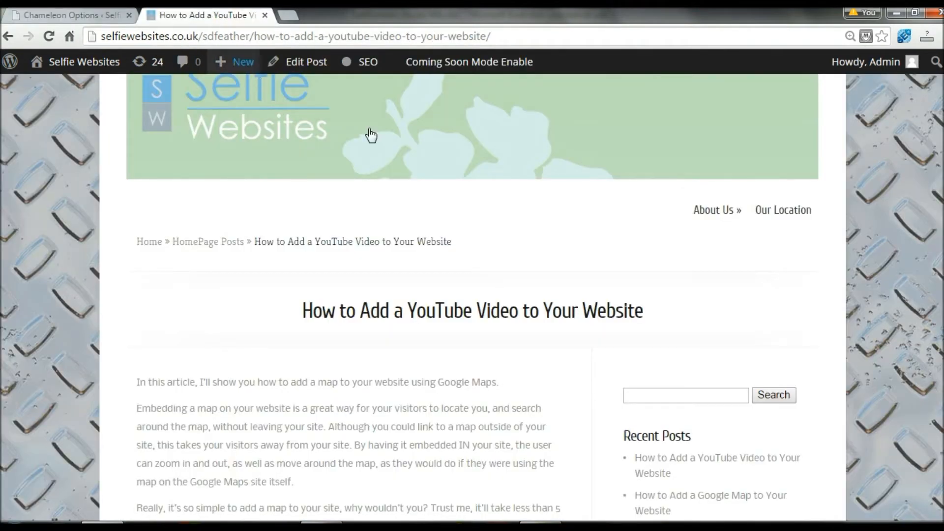
left_click(728, 214)
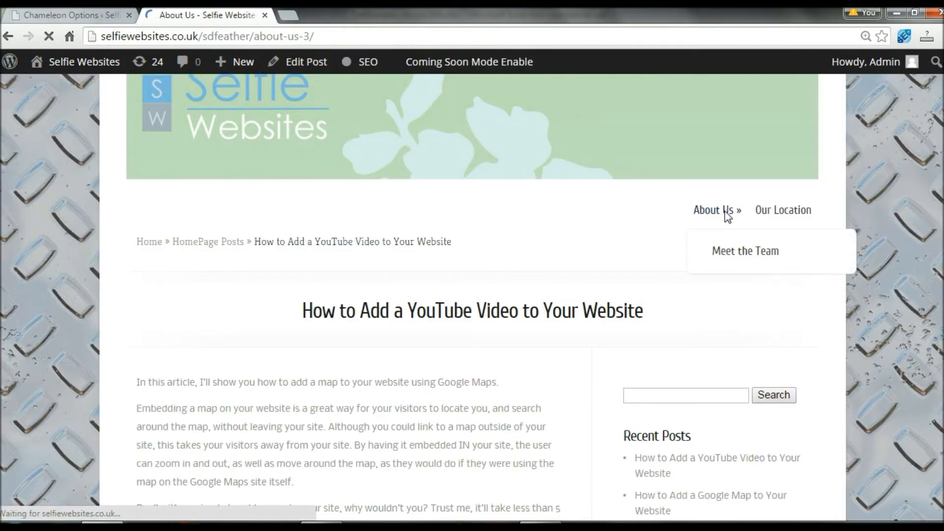
scroll(742, 266, "down", 5)
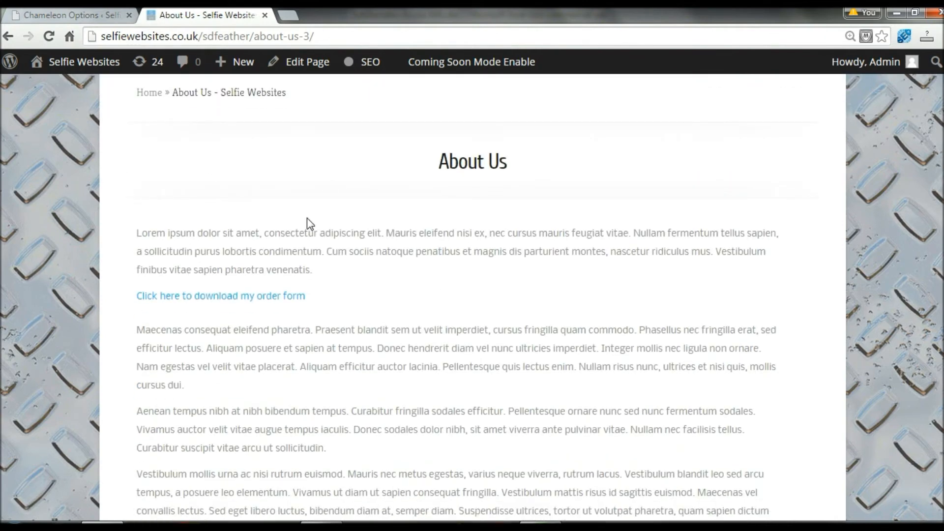
scroll(250, 212, "down", 5)
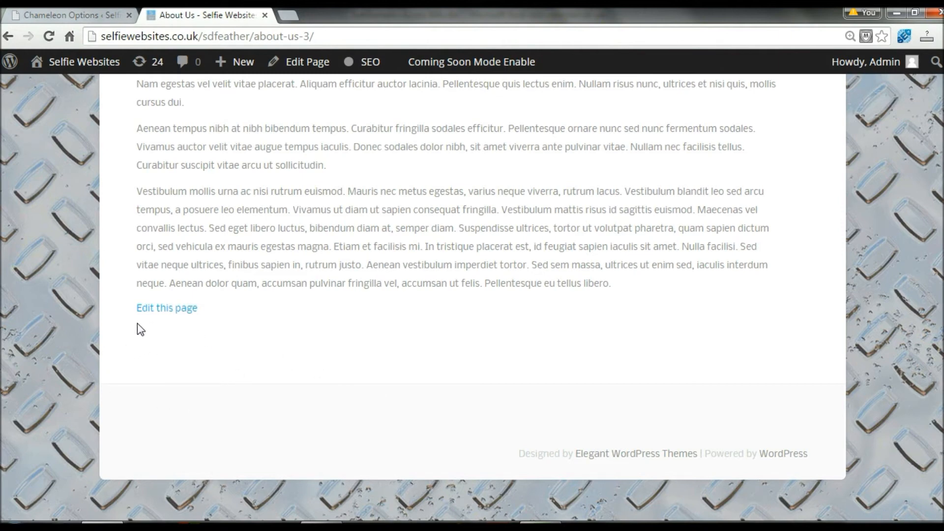
Step: Save the theme options with the changed Single Page Layout settings
left_click(72, 13)
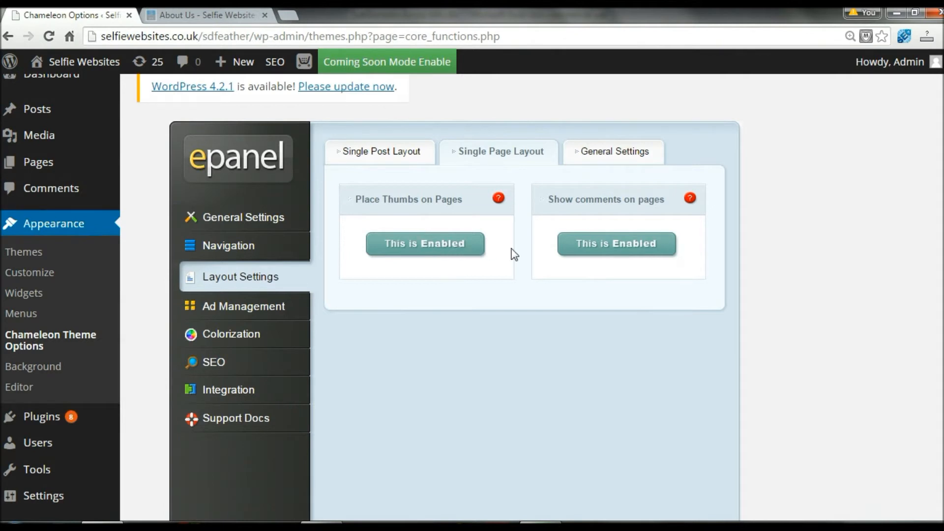
scroll(607, 256, "down", 3)
left_click(683, 411)
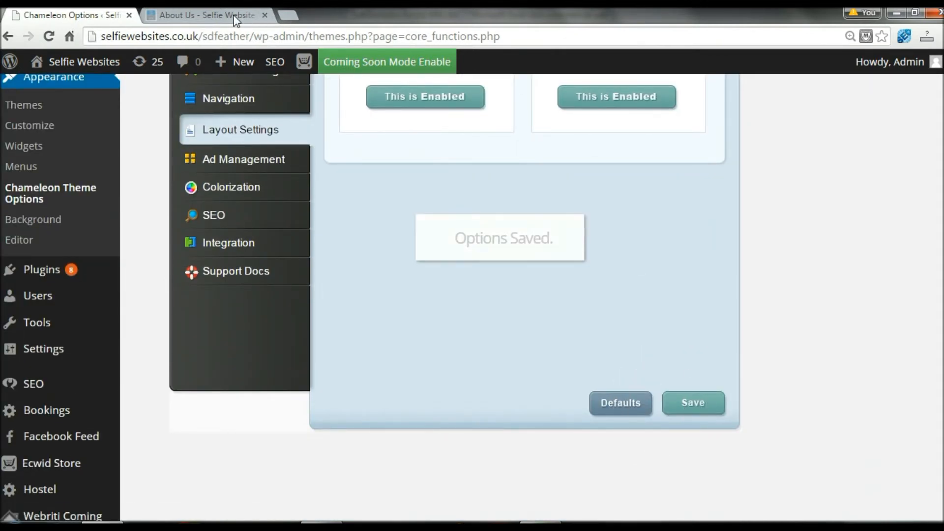
Step: Reload the About Us page and check its text for the thumbnail and its end for the comment form
left_click(221, 16)
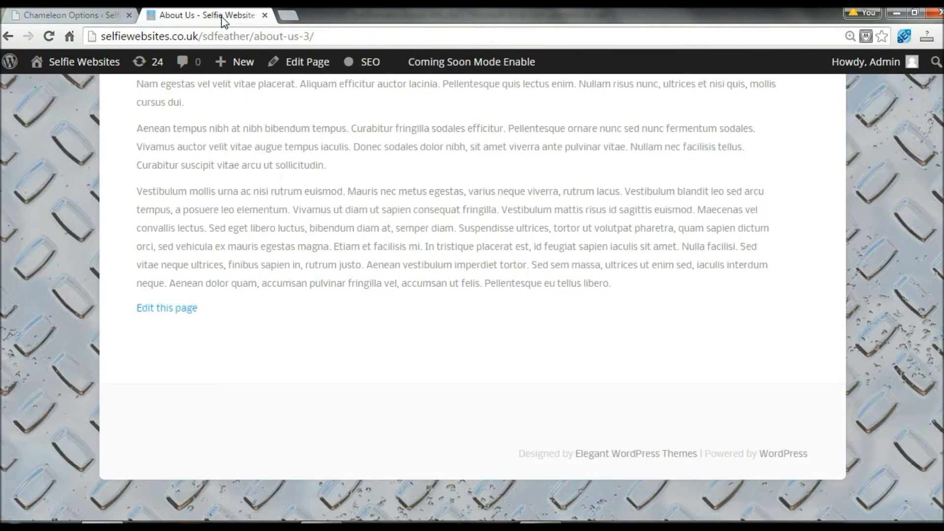
left_click(49, 36)
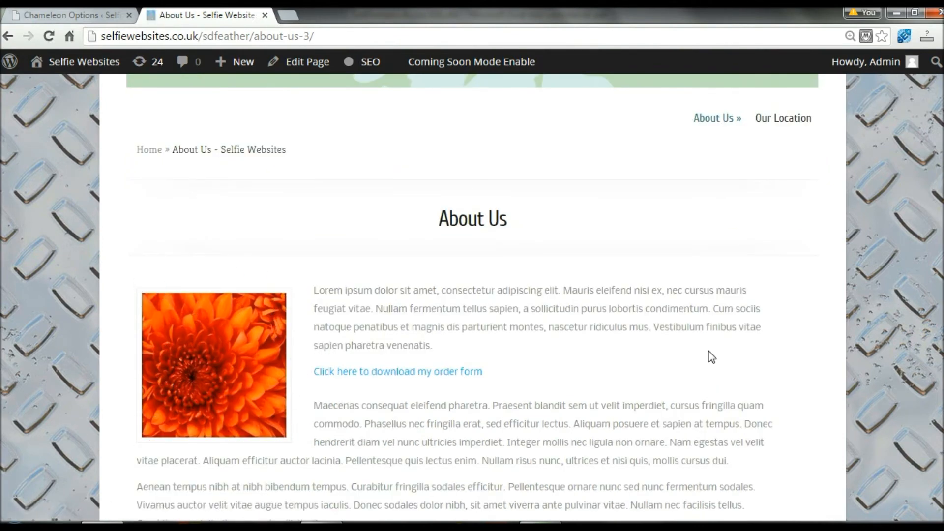
scroll(241, 318, "down", 9)
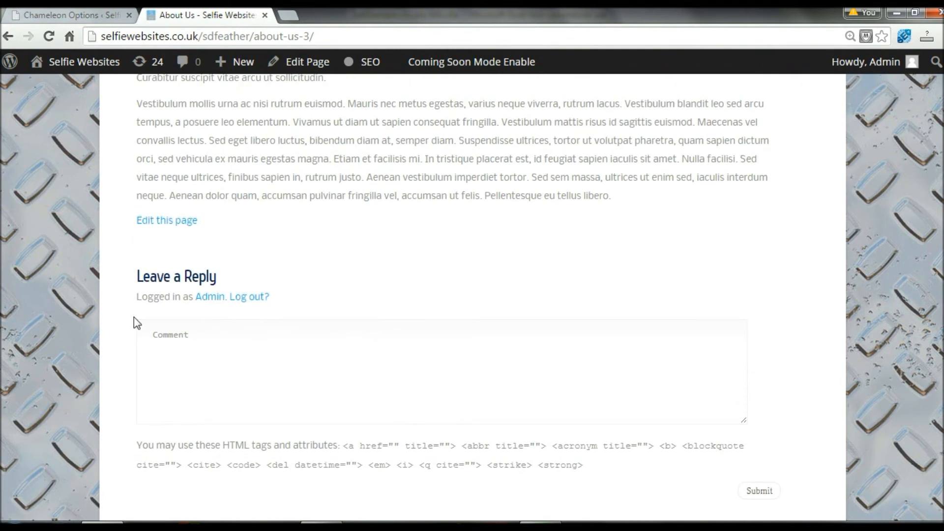
left_click(180, 338)
Step: Open the theme's Colorization settings and examine the color visualizer, custom colors, child stylesheet and font color options
left_click(79, 15)
scroll(561, 158, "up", 4)
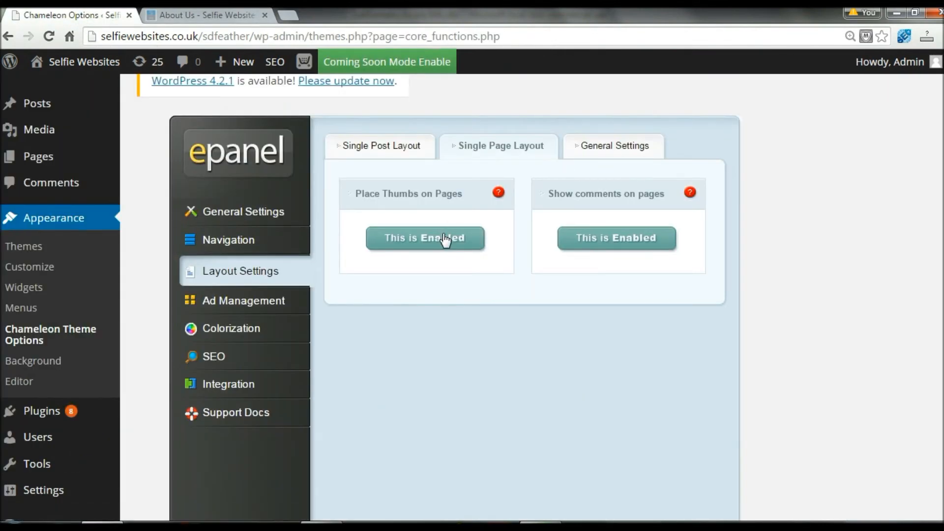
left_click(258, 328)
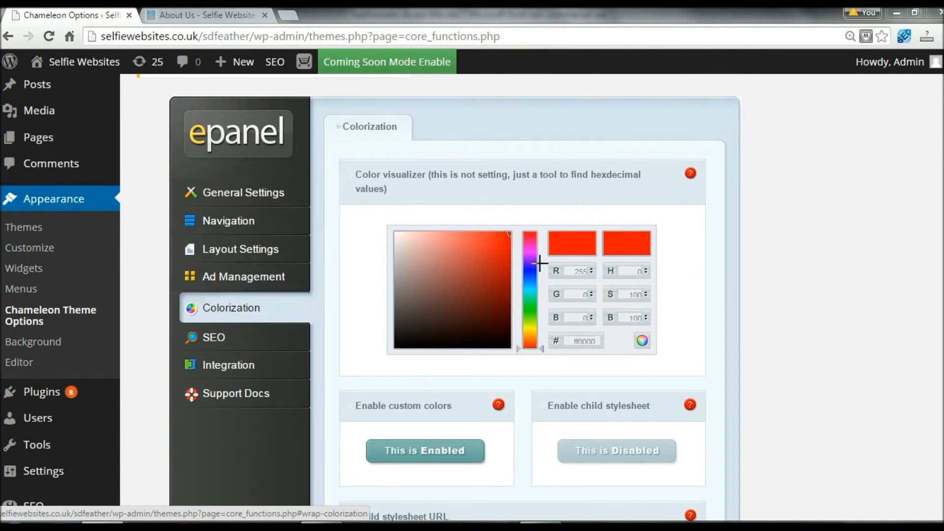
scroll(530, 290, "down", 3)
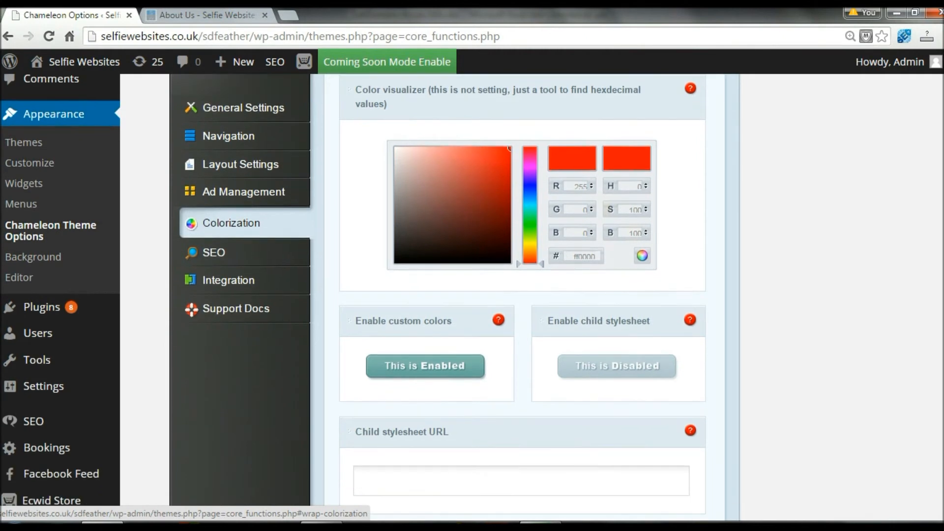
scroll(530, 290, "down", 1)
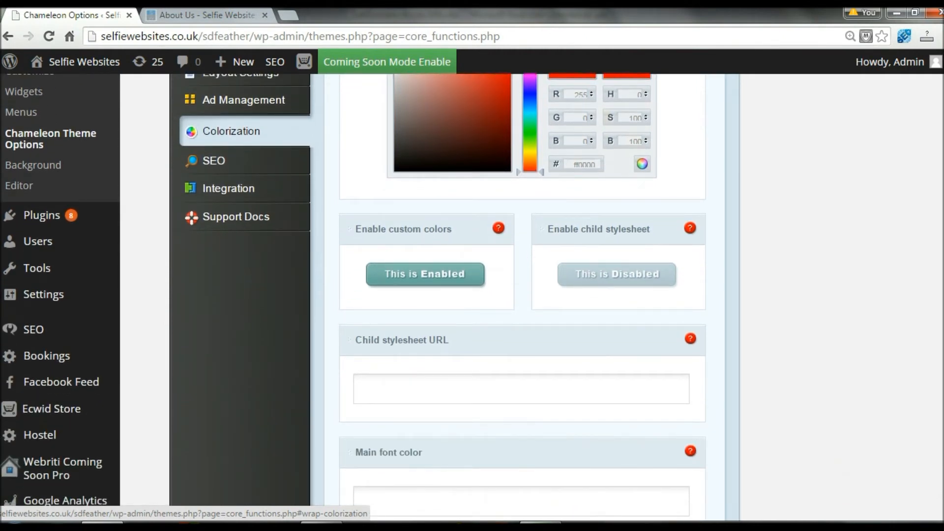
scroll(530, 290, "down", 1)
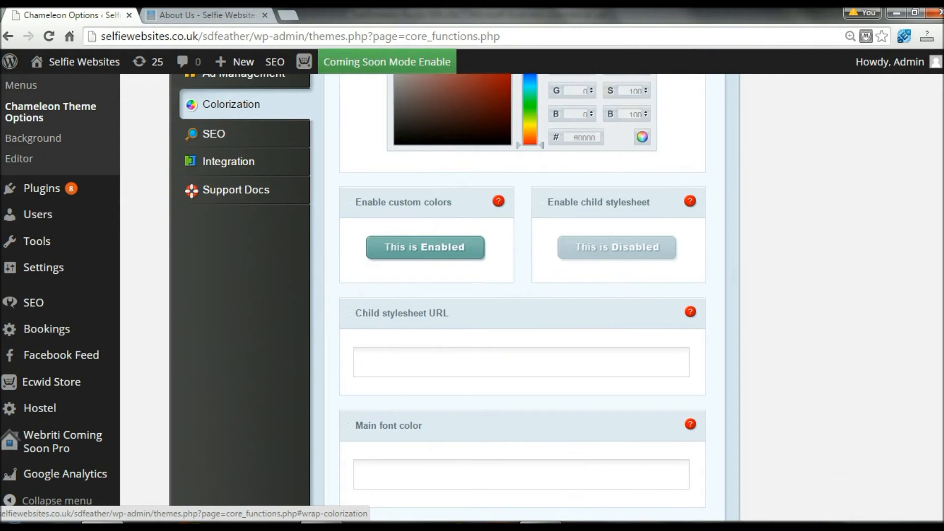
scroll(521, 295, "down", 5)
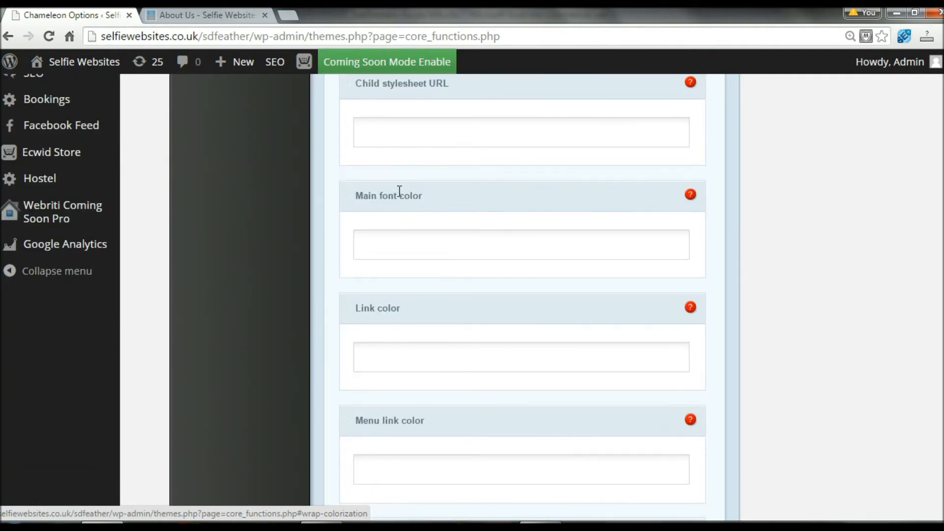
key("ctrl")
key("ctrl")
key("ctrl")
key("ctrl")
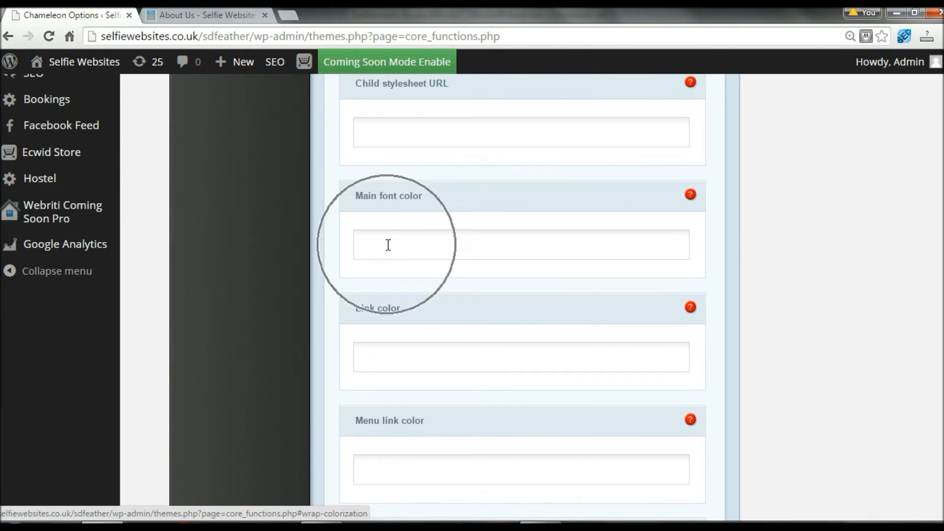
Step: Open the color picker for Main font color and choose the green shade 4ca84f in it
left_click(388, 245)
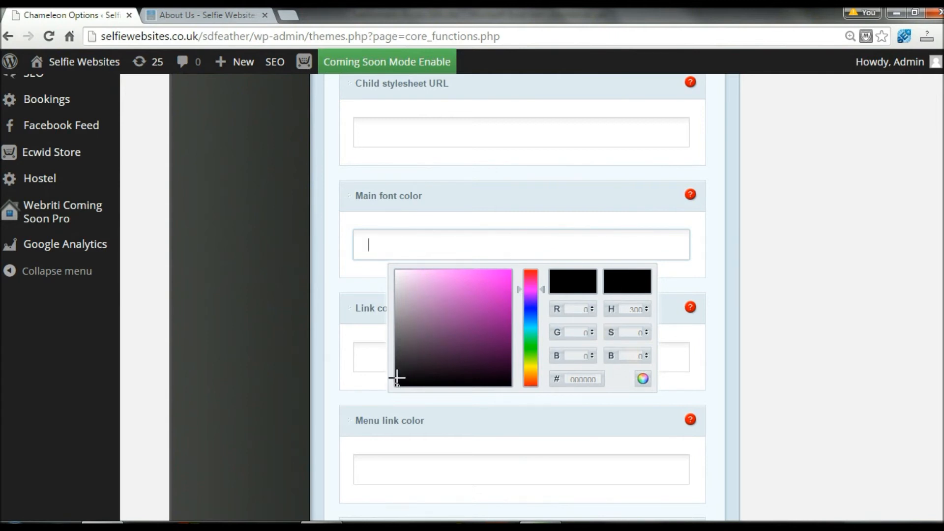
mouse_move(400, 385)
left_mouse_down()
mouse_move(455, 333)
mouse_move(459, 309)
left_mouse_up()
left_click_drag(531, 290, 533, 348)
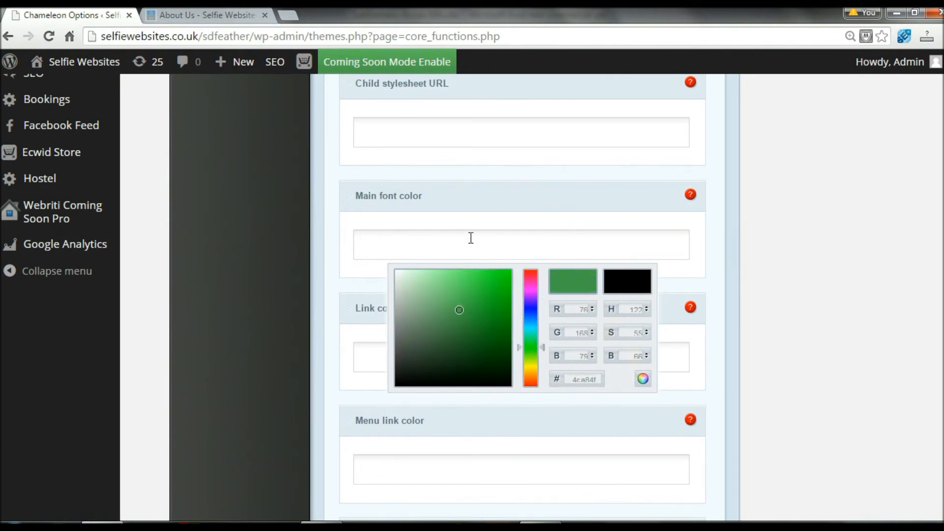
Step: Examine the body text of the About Us page that the main font color applies to
left_click(226, 15)
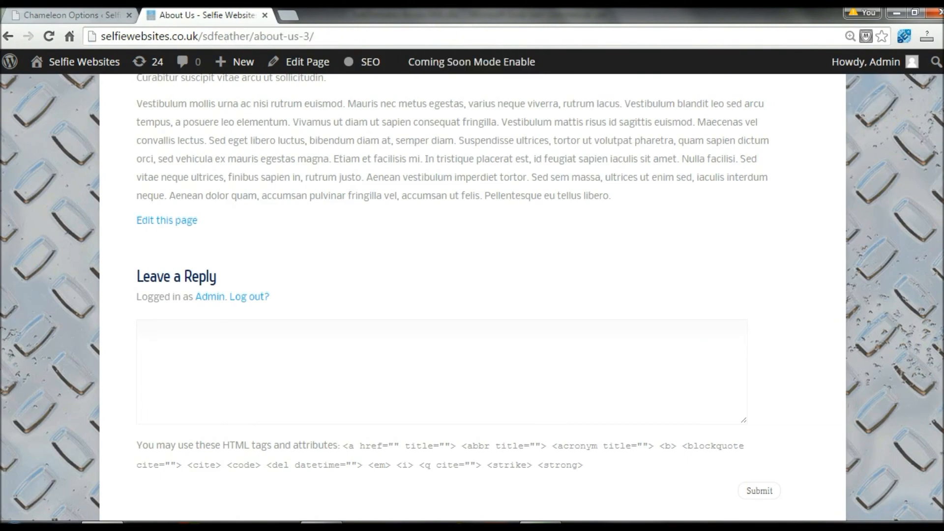
scroll(430, 180, "up", 6)
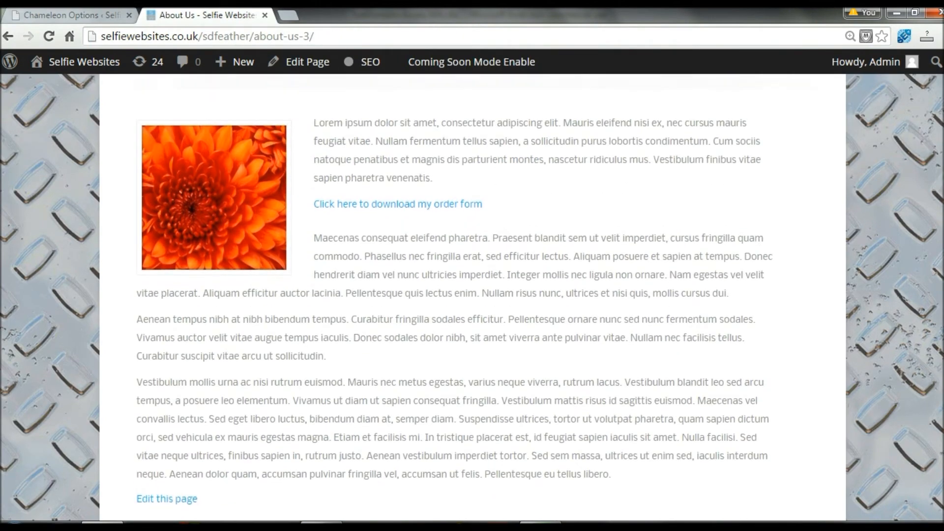
left_click_drag(314, 158, 432, 213)
left_click(420, 181)
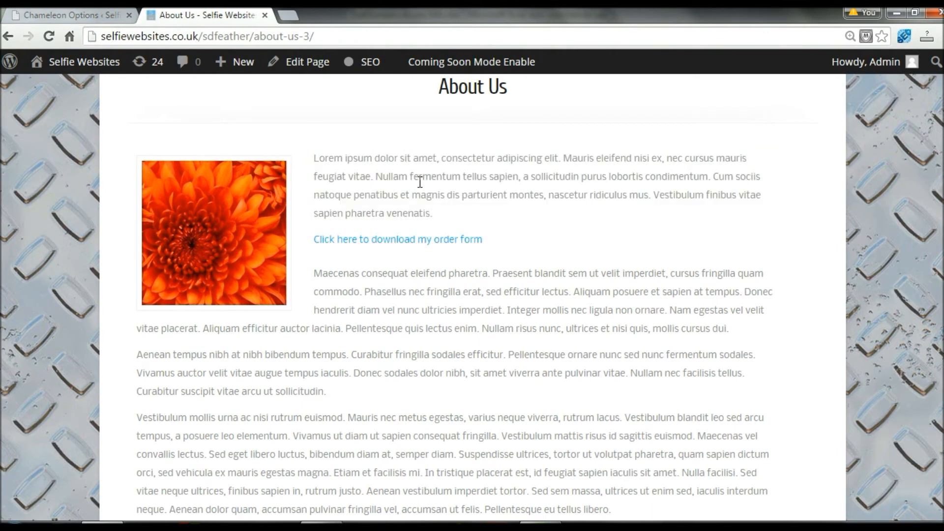
Step: Set the Main font color in the Colorization settings to the pink shade eb17a8
left_click(99, 13)
left_click(483, 299)
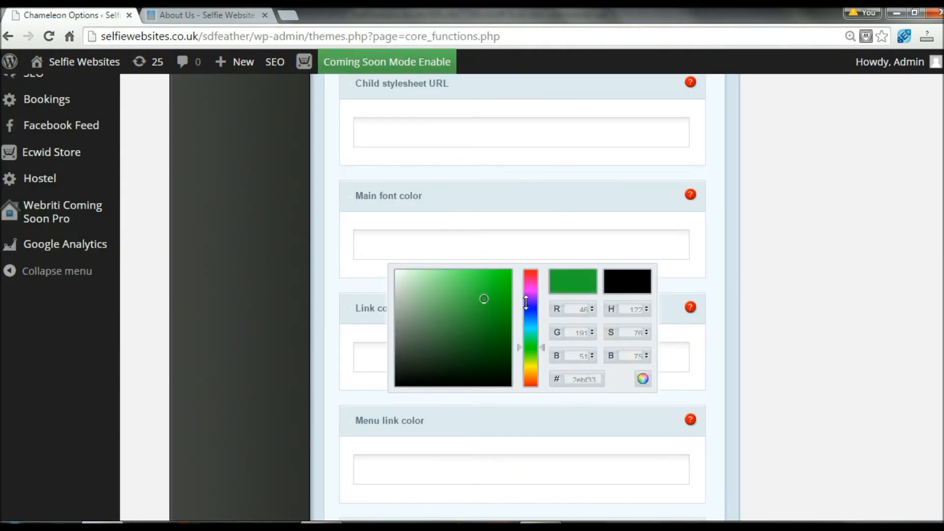
mouse_move(535, 344)
left_mouse_down()
mouse_move(535, 276)
mouse_move(536, 283)
mouse_move(500, 279)
left_mouse_up()
left_click(642, 378)
left_click(642, 381)
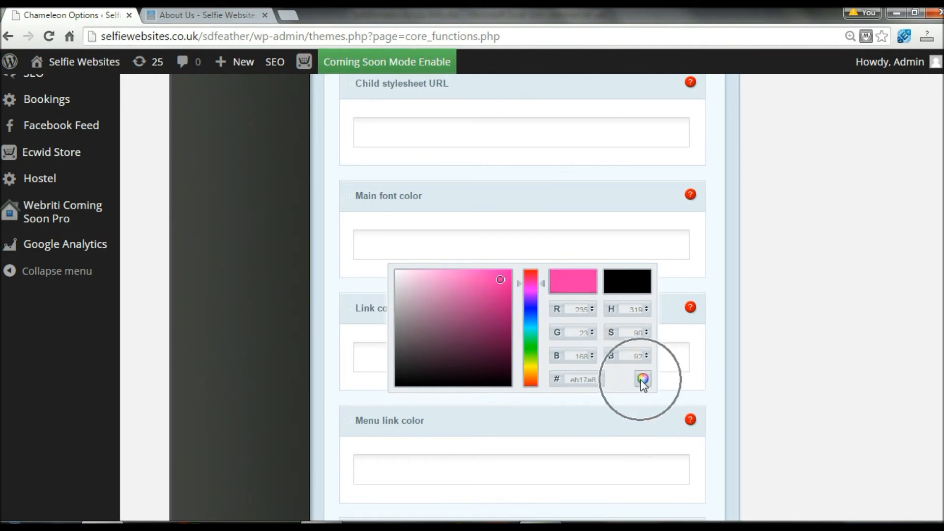
left_click(643, 380)
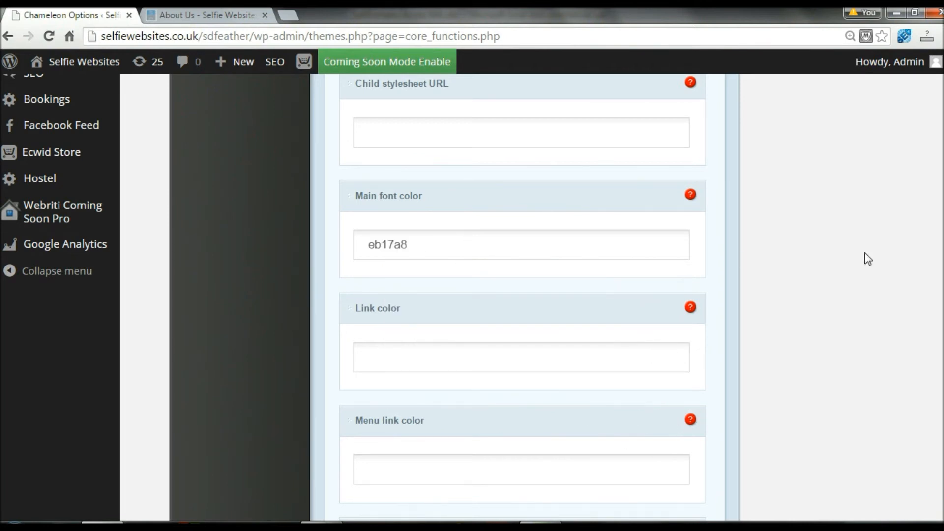
Step: Save the theme options and reload the About Us page to check the main font color in its body text
scroll(752, 428, "down", 14)
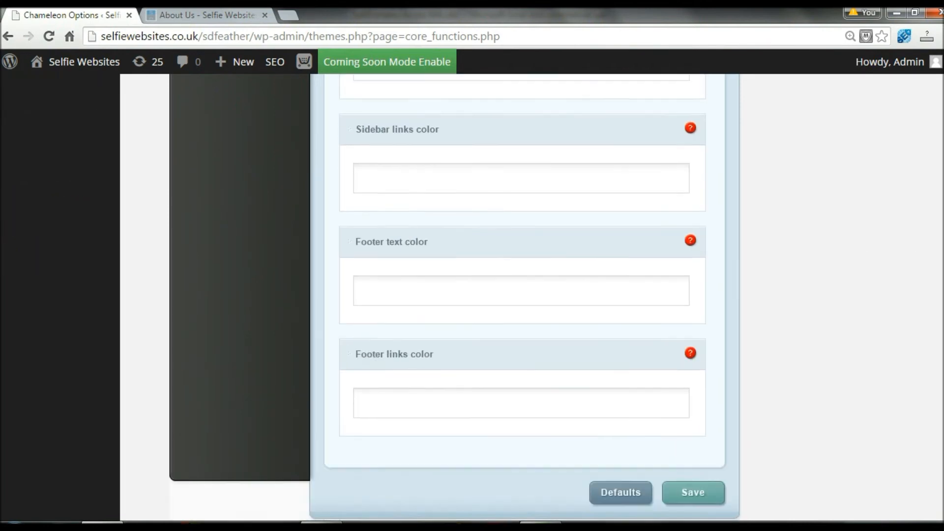
left_click(704, 426)
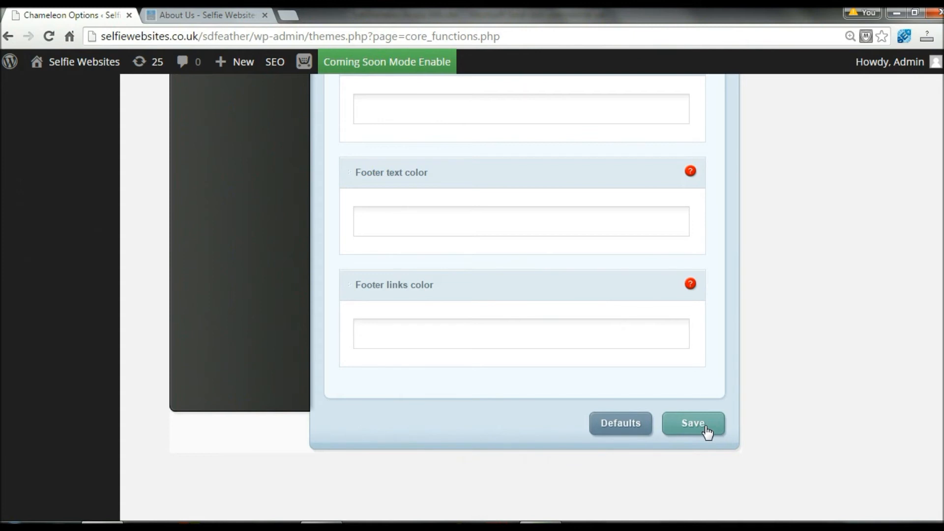
left_click(213, 11)
left_click(51, 38)
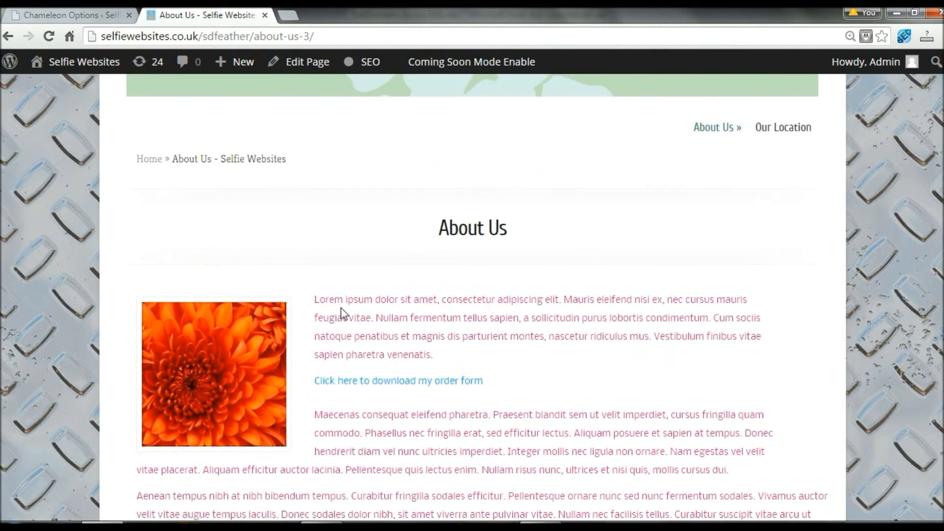
scroll(517, 372, "down", 3)
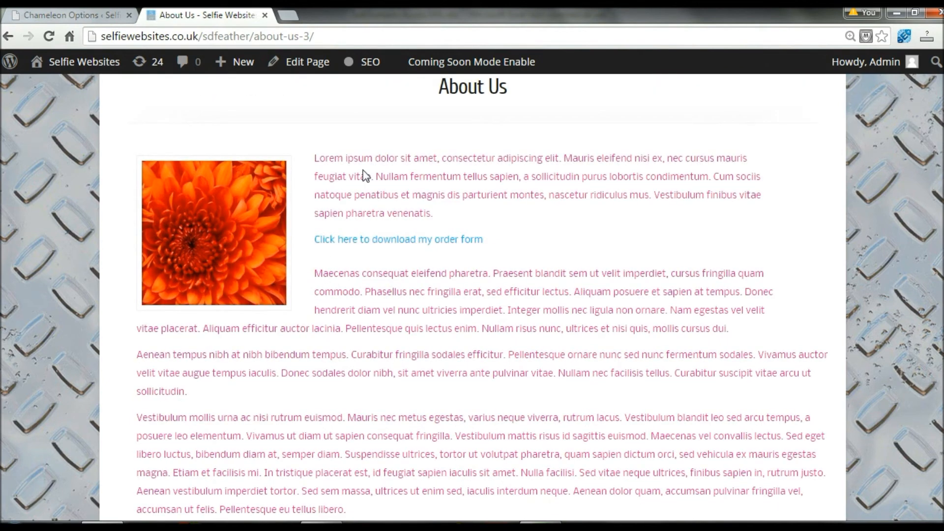
scroll(342, 203, "up", 2)
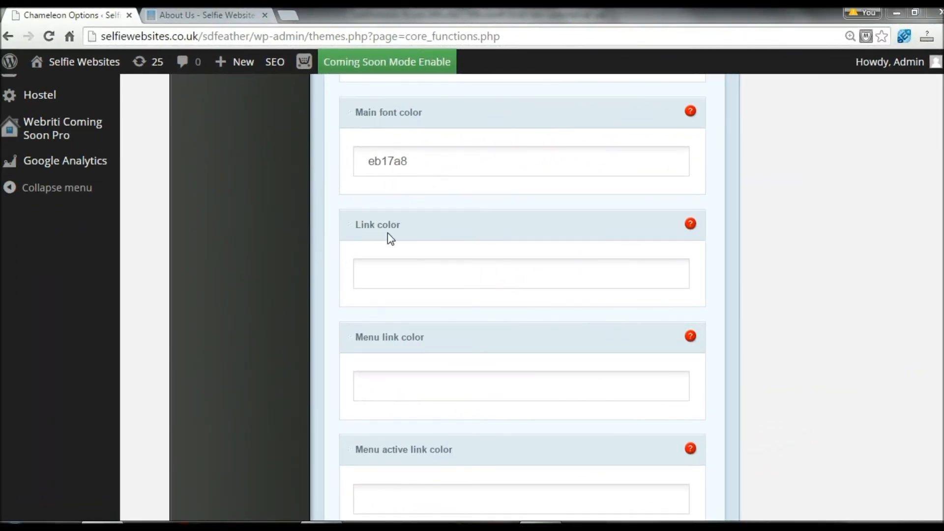
Step: Set the Link color in the Colorization settings to the green shade 2ca810 and save the theme options
left_click(221, 16)
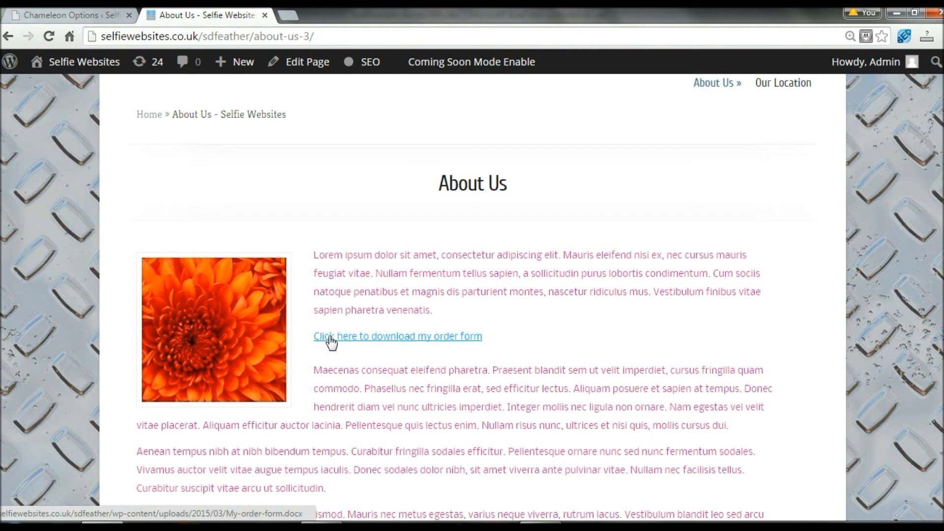
left_click(111, 14)
left_click(390, 275)
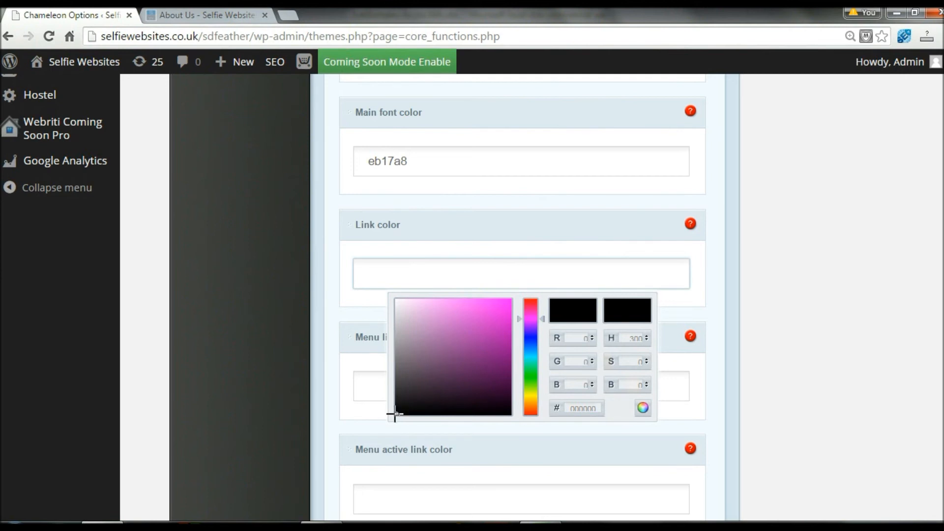
left_click_drag(535, 318, 533, 380)
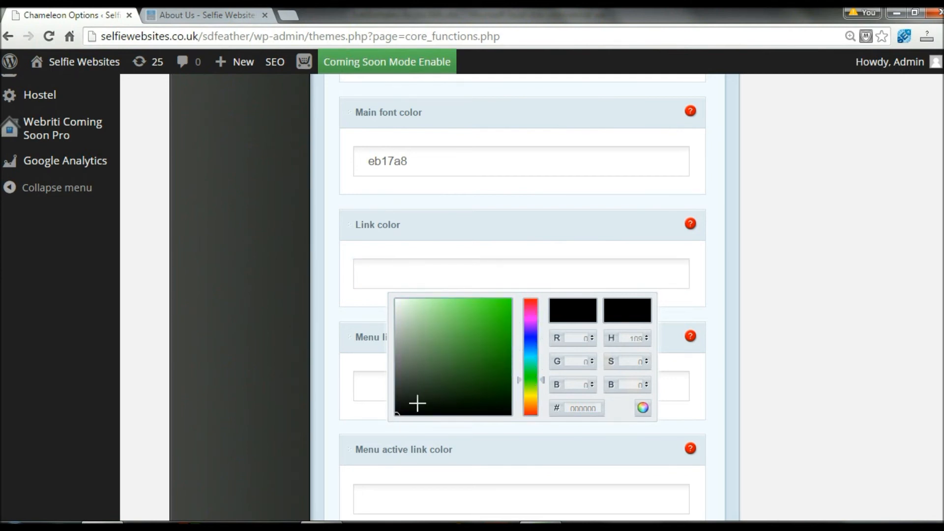
mouse_move(396, 412)
left_mouse_down()
mouse_move(491, 368)
mouse_move(499, 327)
mouse_move(501, 339)
left_mouse_up()
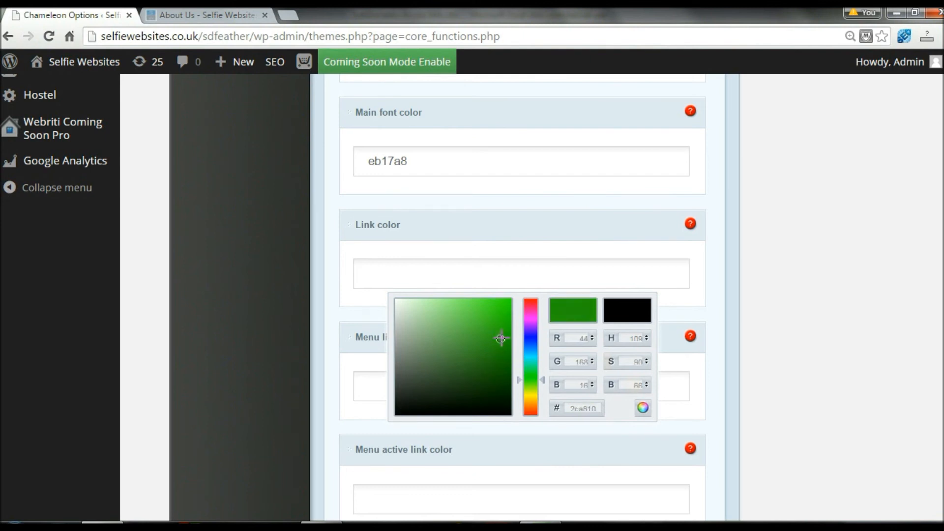
left_click(643, 409)
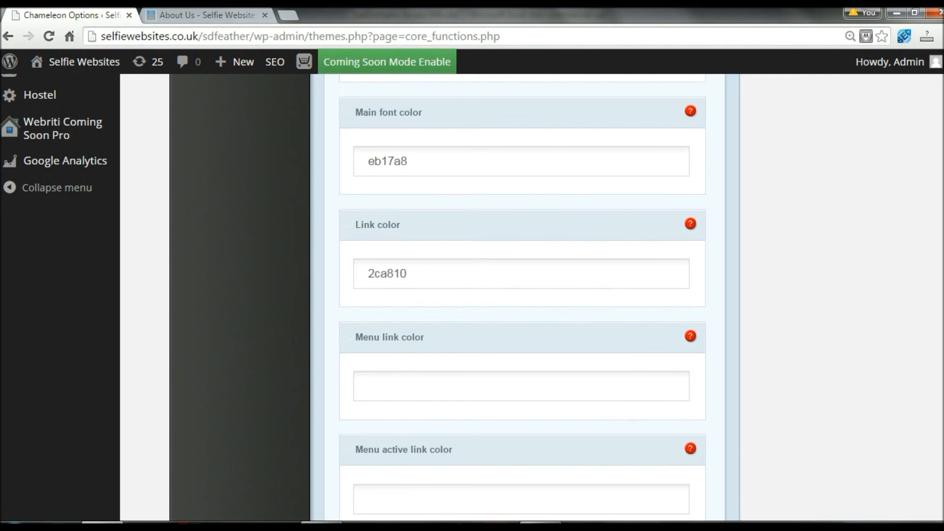
scroll(522, 295, "down", 12)
left_click(709, 406)
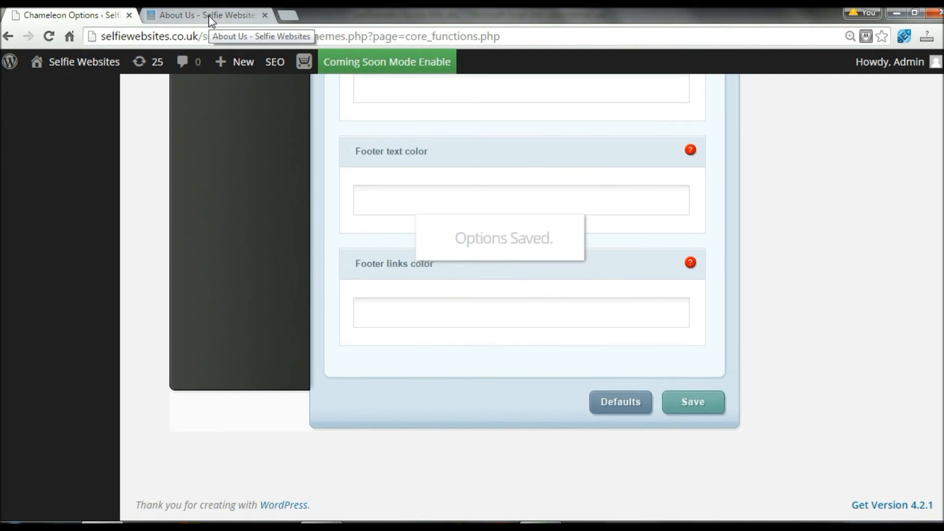
Step: Reload the About Us page and check the color of the order form download link
left_click(208, 16)
left_click(49, 36)
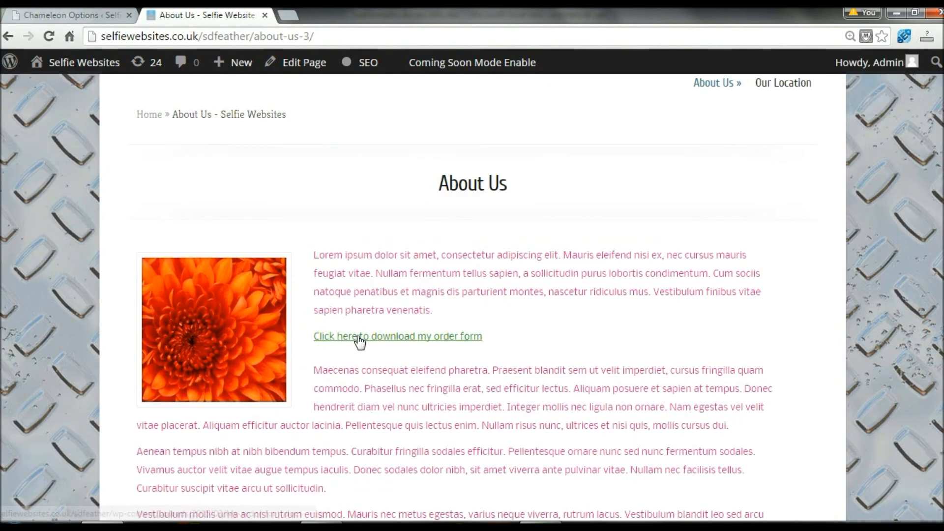
scroll(471, 346, "down", 3)
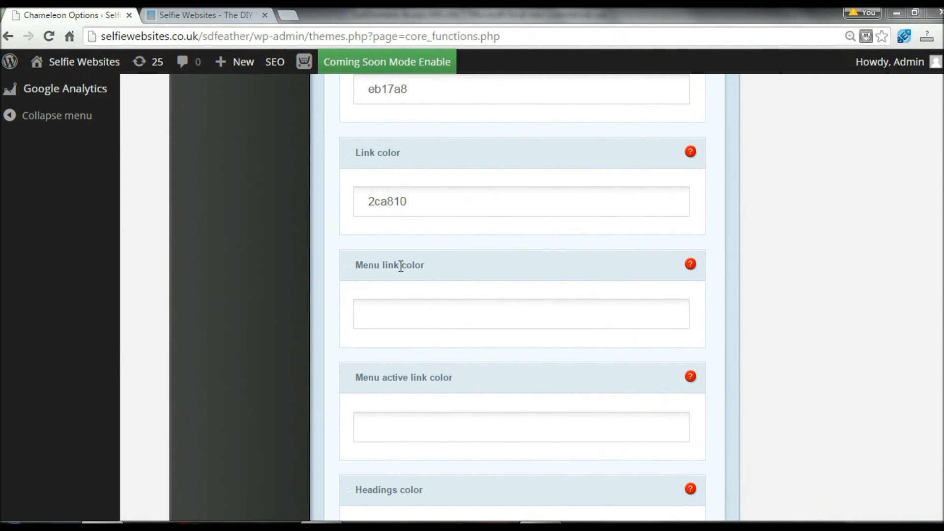
Step: Set the Menu link color in the Colorization settings to the red shade f20c0c and save the theme options
key("ctrl")
key("ctrl")
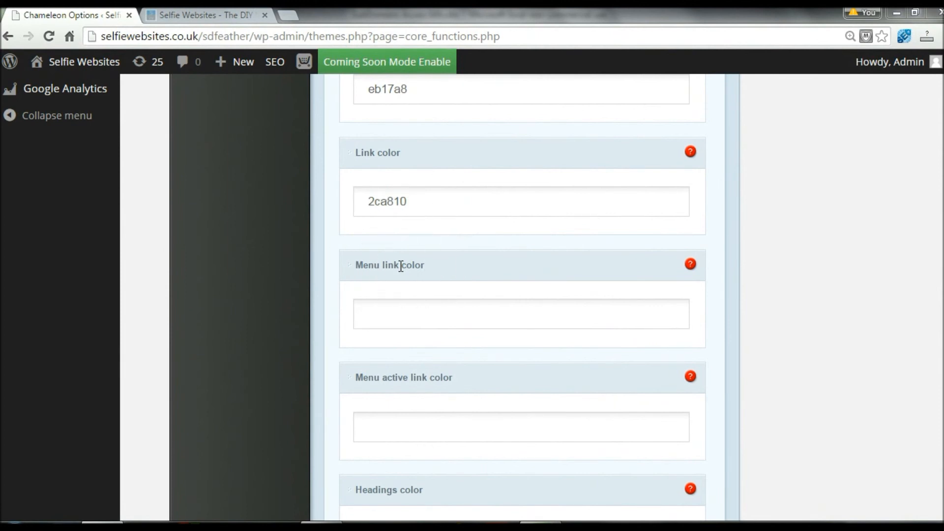
left_click(206, 18)
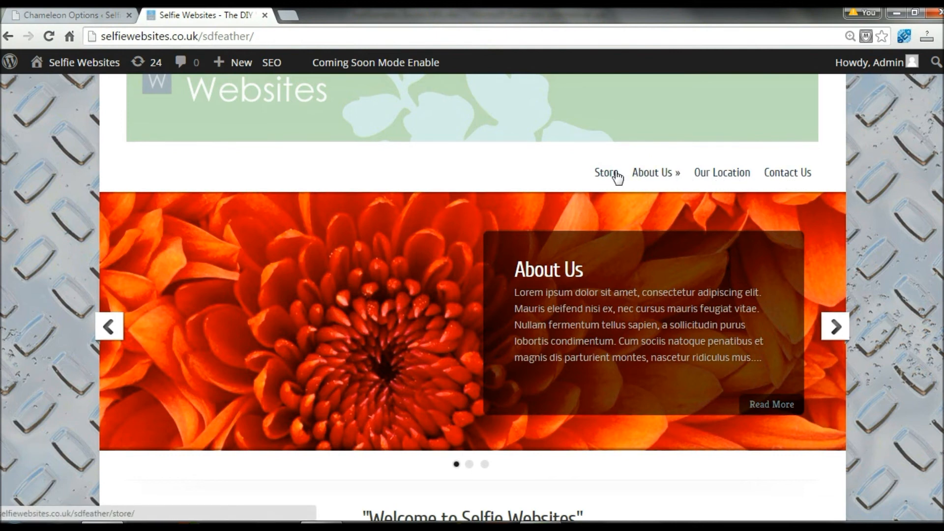
left_click(73, 15)
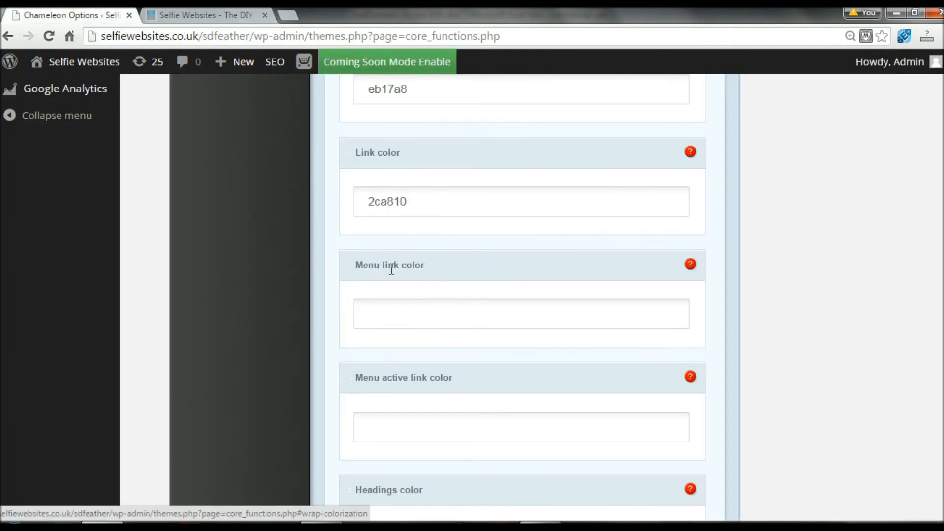
left_click(389, 313)
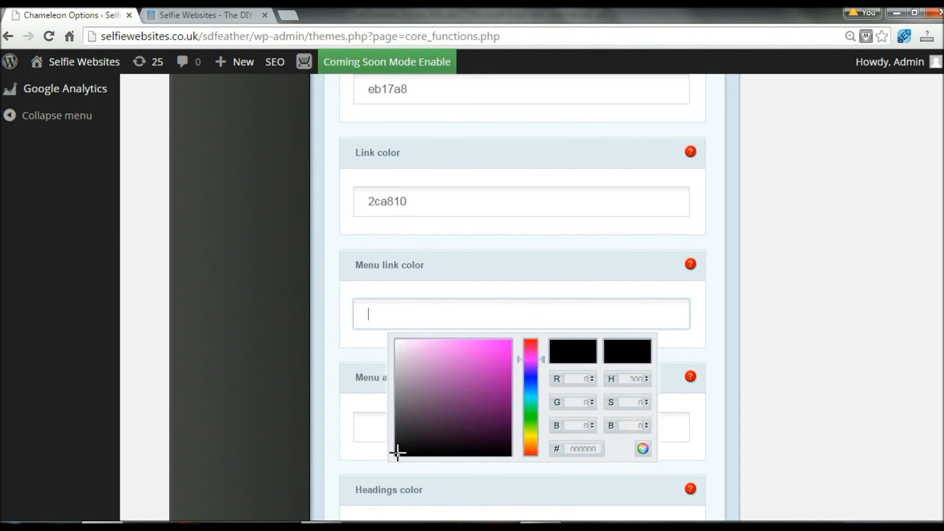
left_click_drag(537, 362, 538, 457)
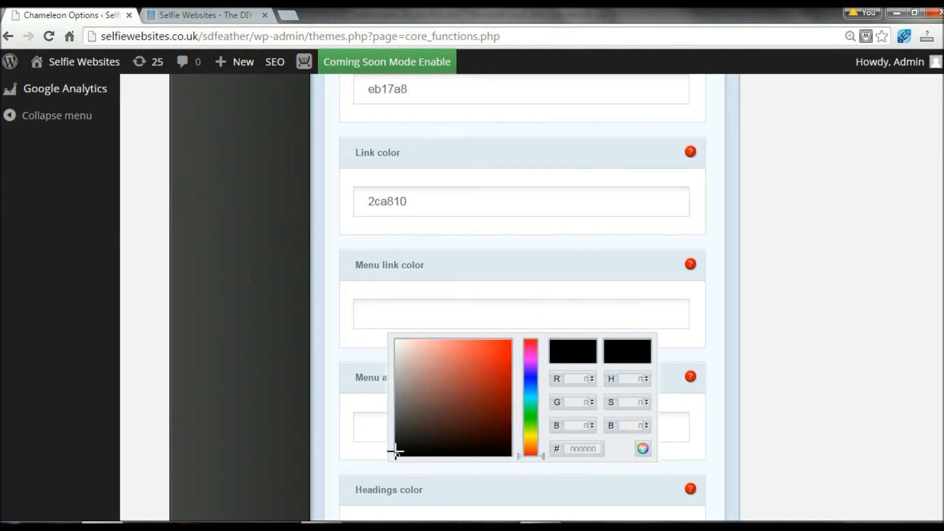
left_click_drag(395, 451, 506, 344)
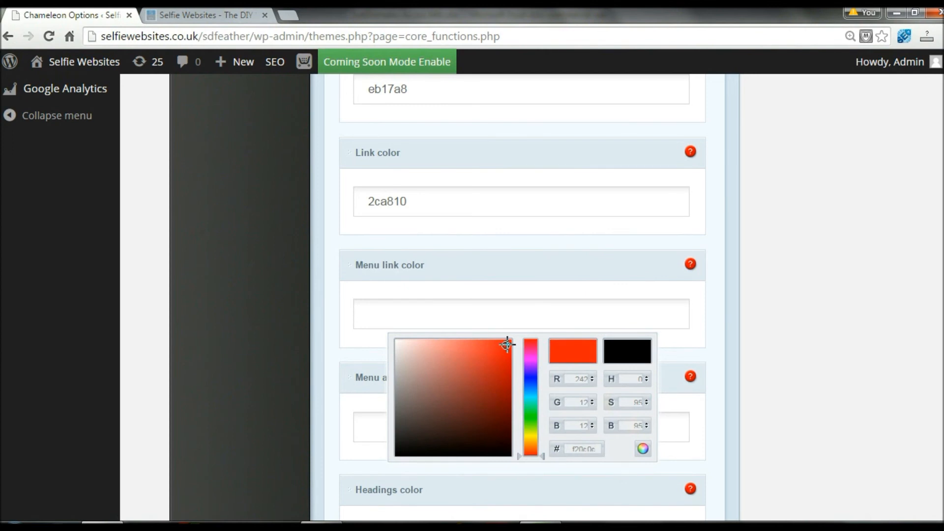
left_click(642, 448)
scroll(521, 295, "down", 10)
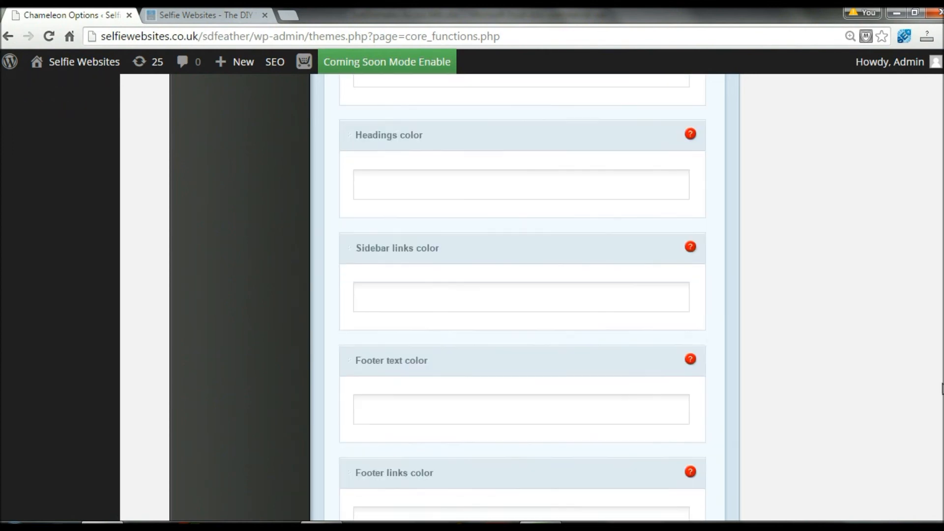
left_click(686, 403)
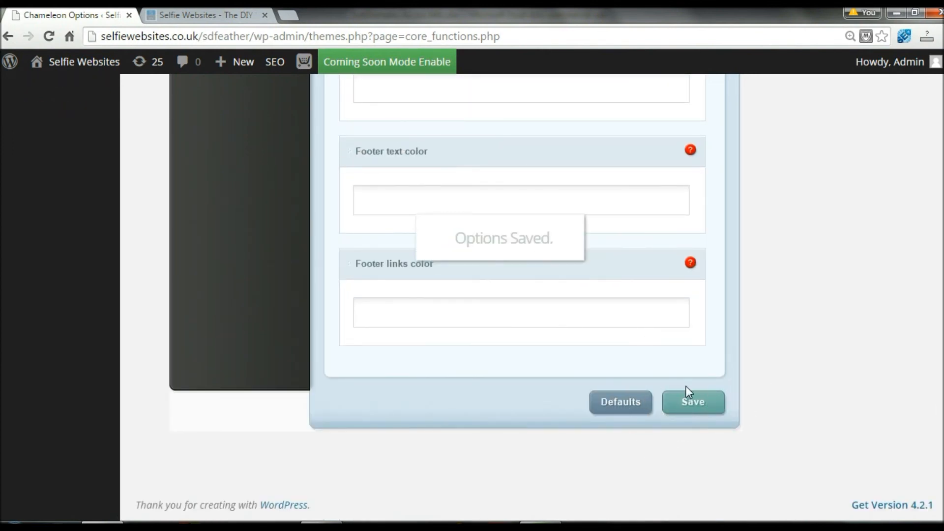
Step: Reload the homepage and check the color of the navigation menu links
left_click(205, 16)
left_click(52, 37)
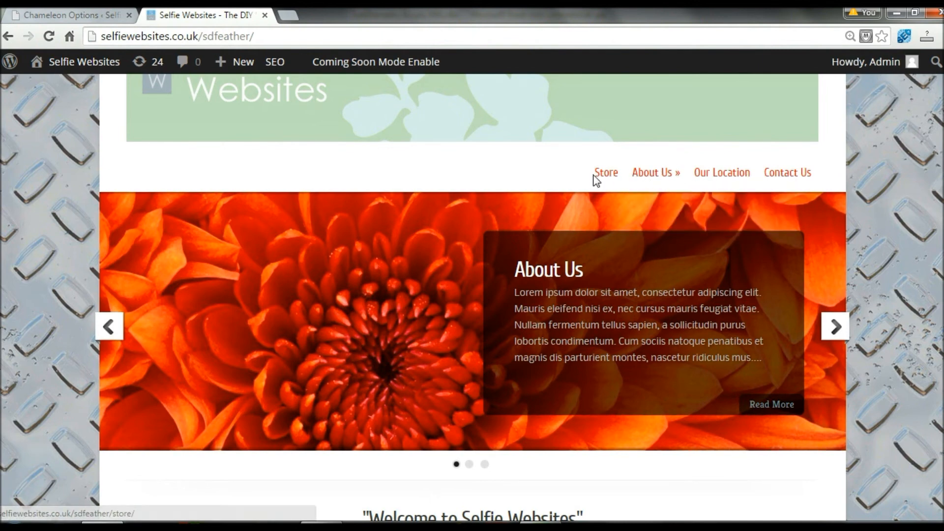
left_click(88, 15)
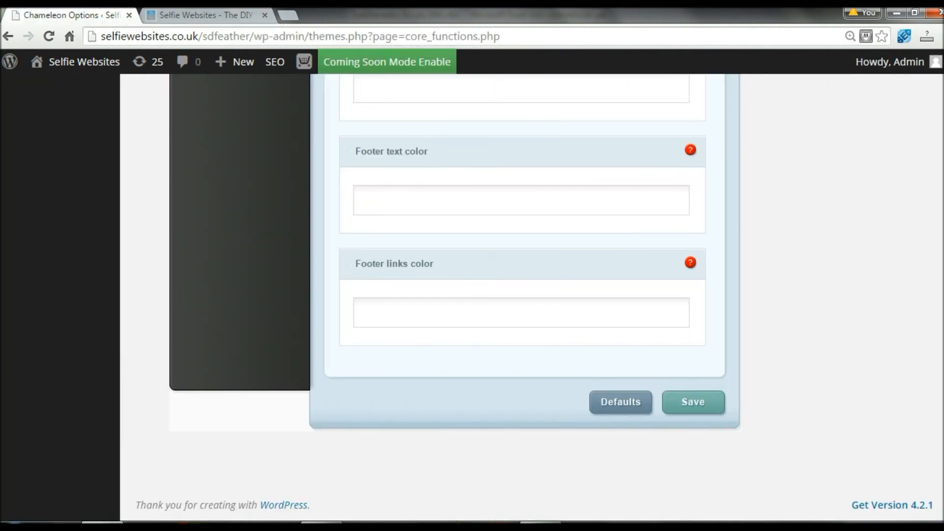
Step: Open the About Us page from the homepage navigation and examine the active link that the Menu active link color applies to
scroll(939, 279, "up", 9)
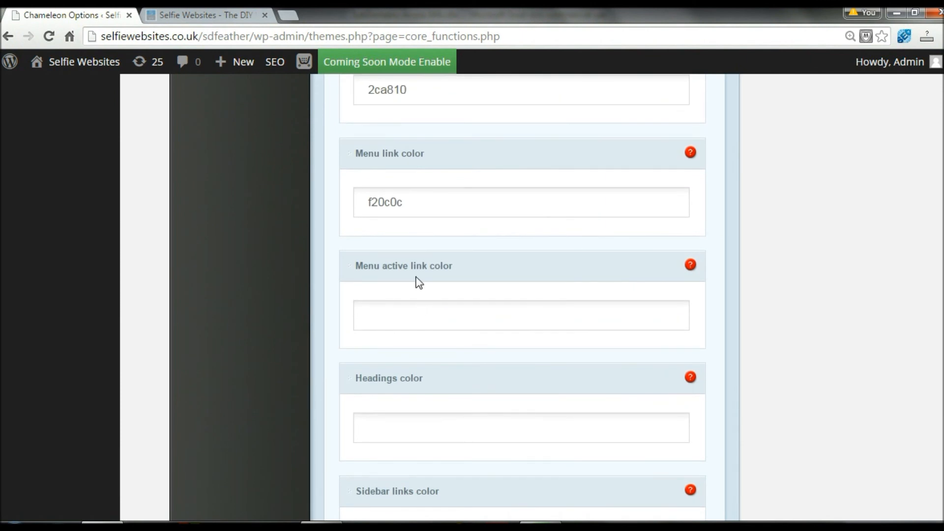
left_click(419, 265)
left_click(419, 265)
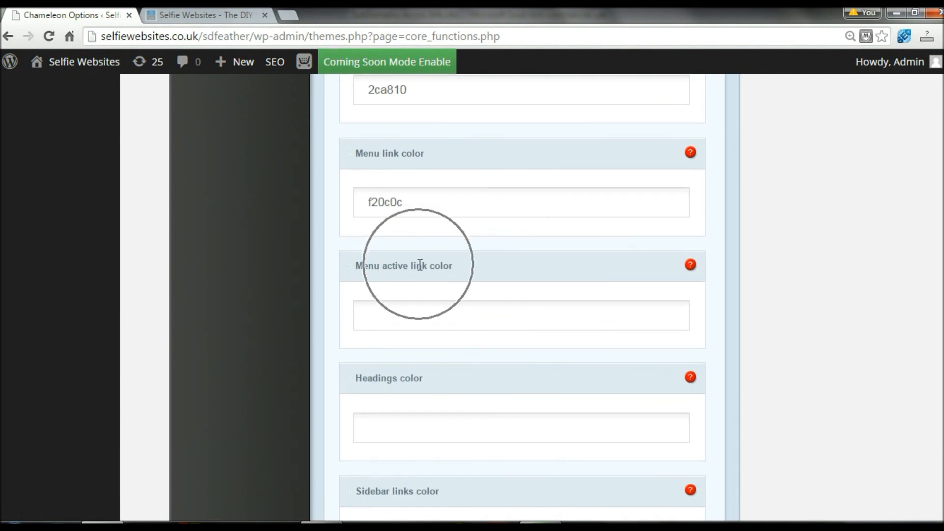
left_click(185, 14)
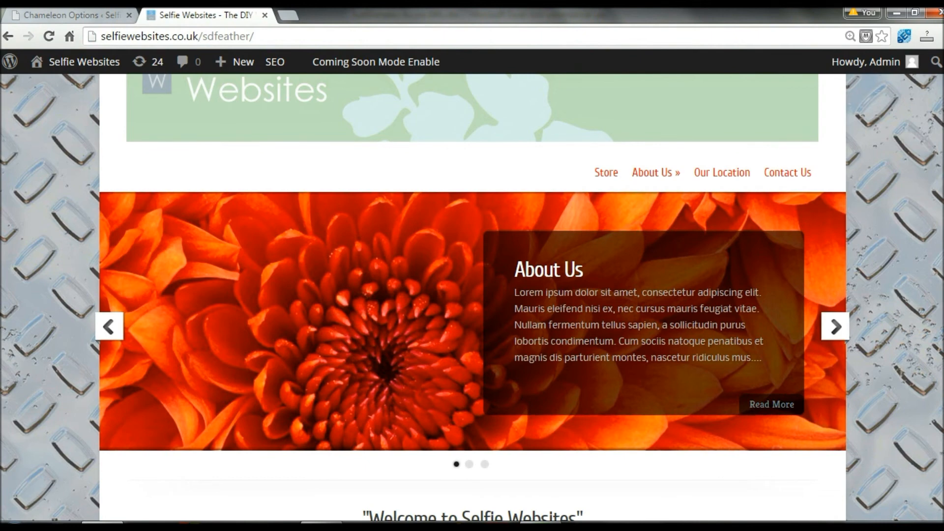
scroll(472, 295, "down", 1)
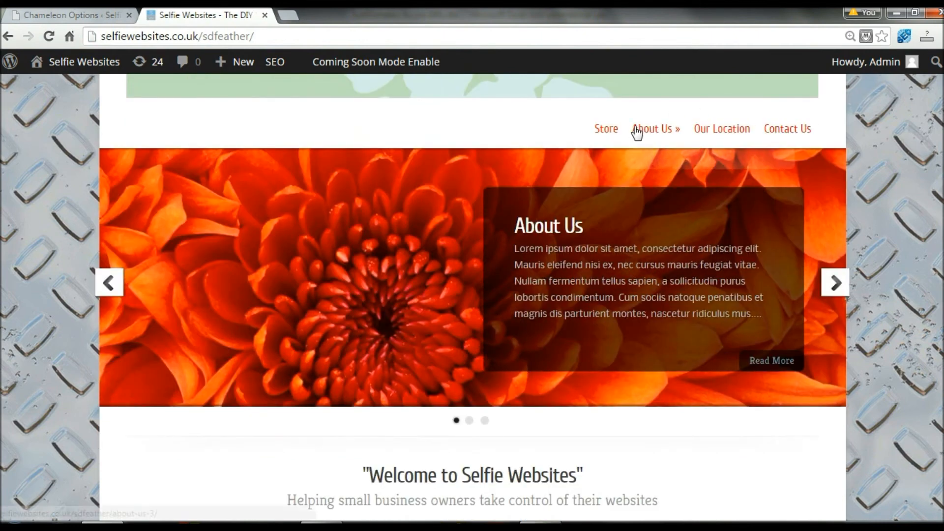
scroll(710, 143, "up", 3)
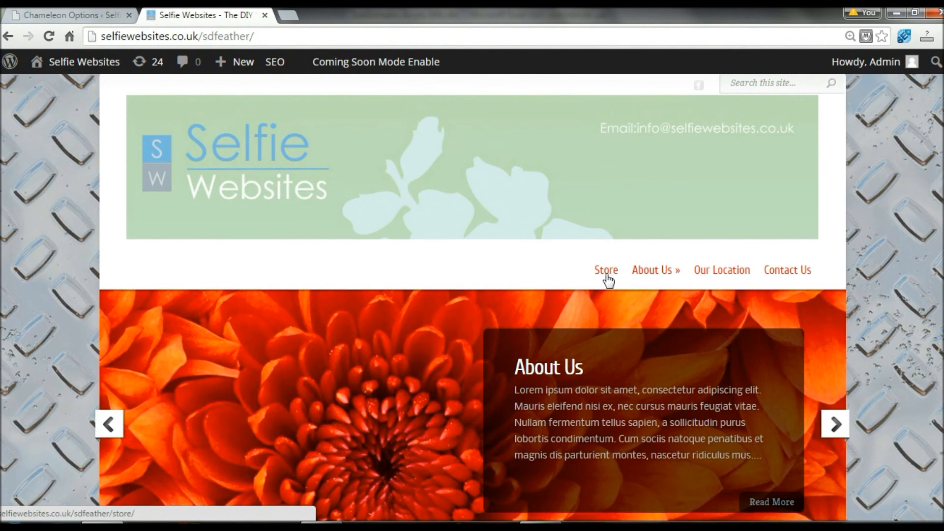
left_click(653, 277)
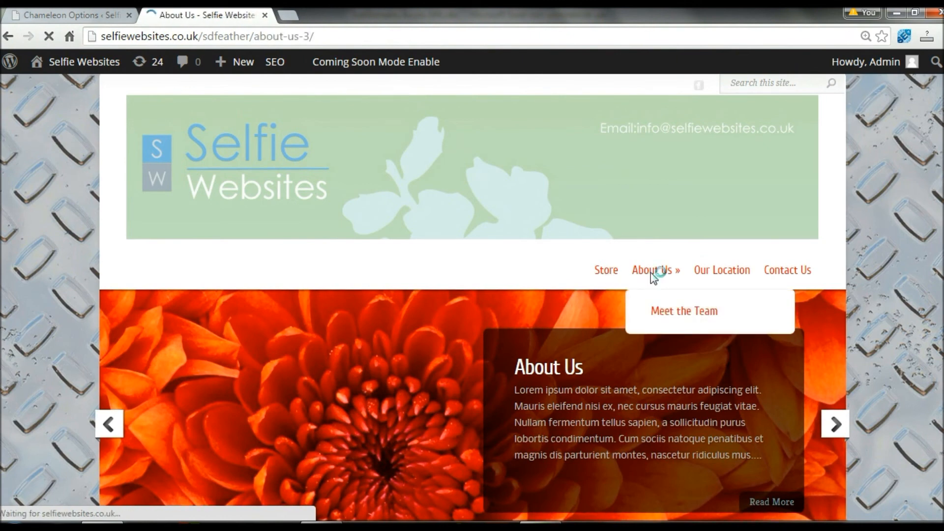
scroll(929, 221, "down", 2)
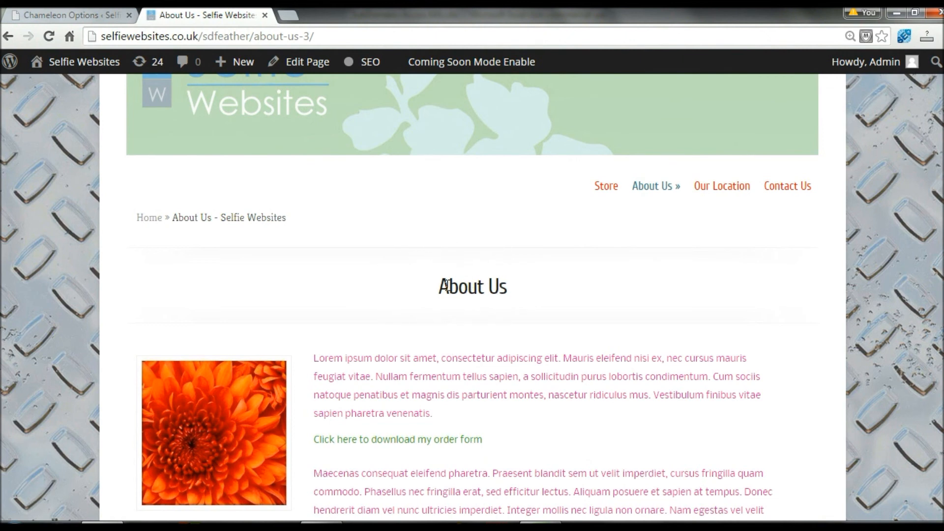
mouse_move(656, 191)
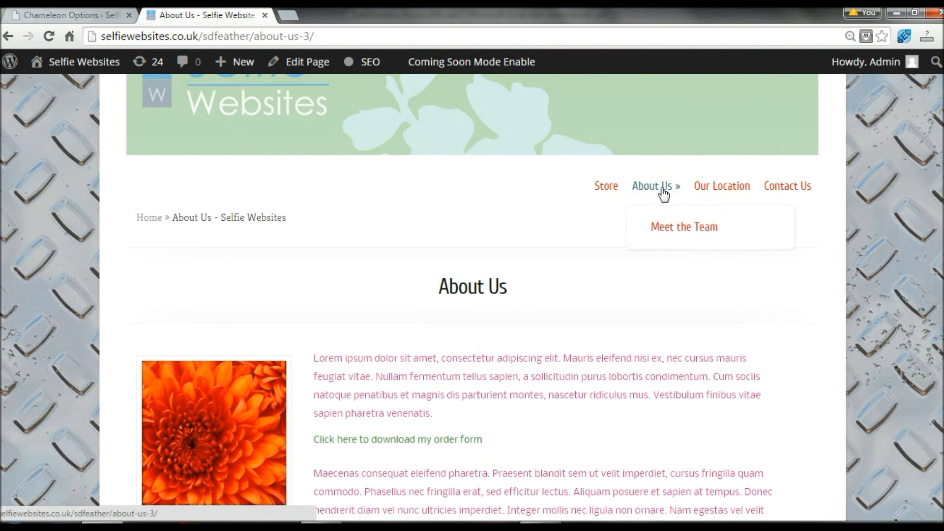
left_click(85, 15)
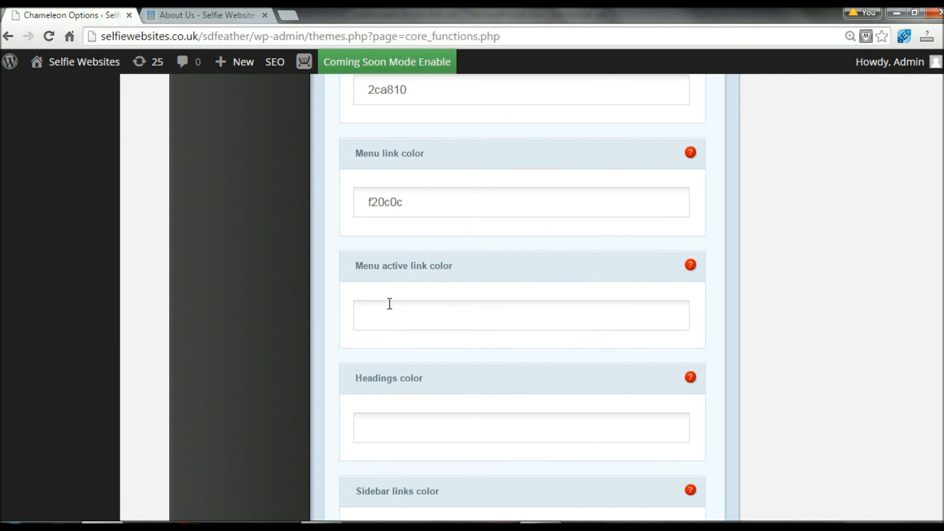
Step: Set the Menu active link color in the Colorization settings to the light blue shade 2af0f7 and save the theme options
left_click(395, 271)
left_click(420, 312)
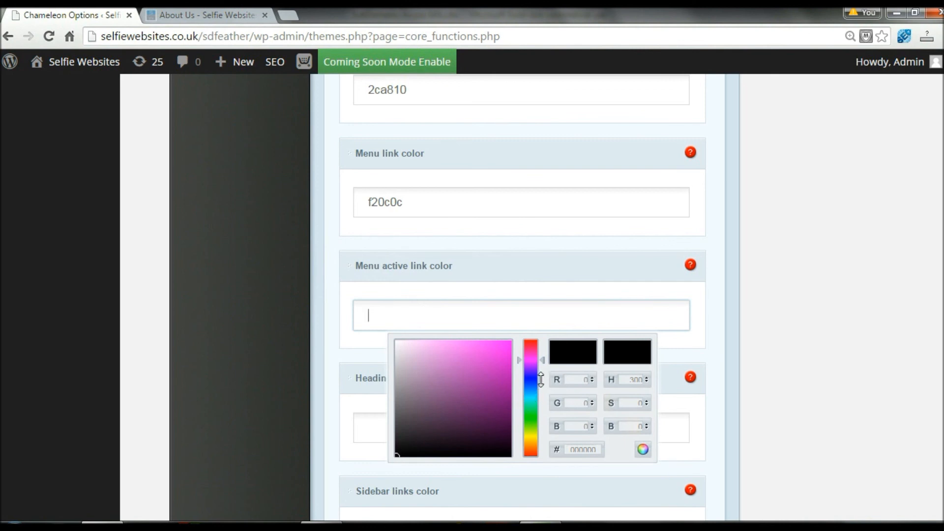
left_click_drag(531, 359, 531, 398)
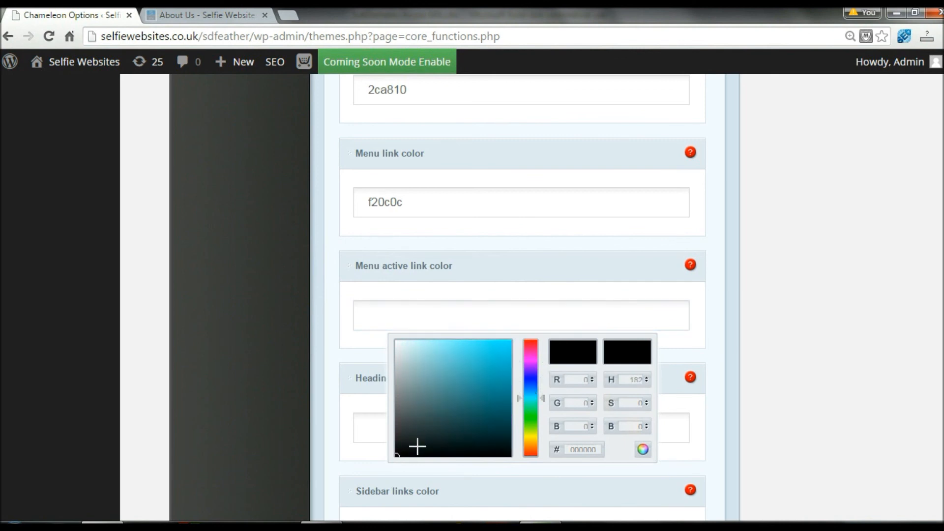
left_click_drag(396, 454, 493, 342)
left_click(642, 450)
scroll(812, 434, "down", 10)
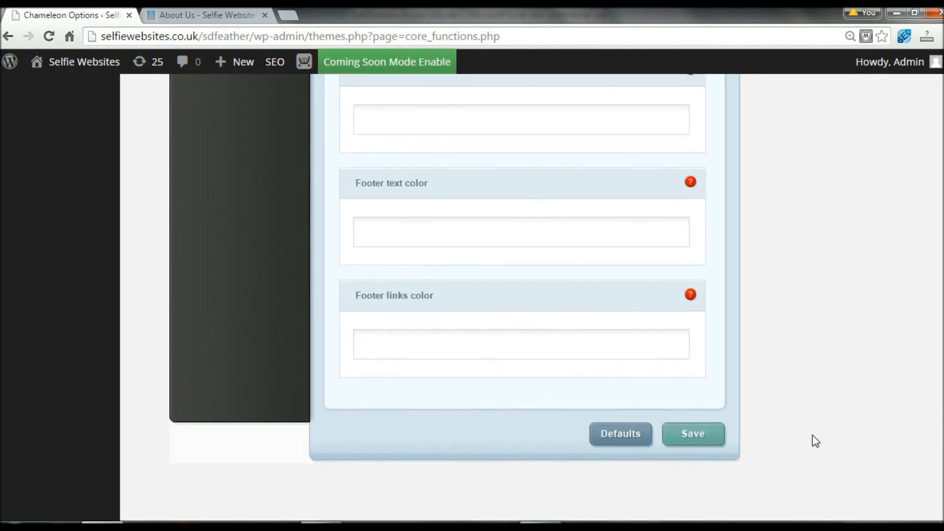
left_click(711, 443)
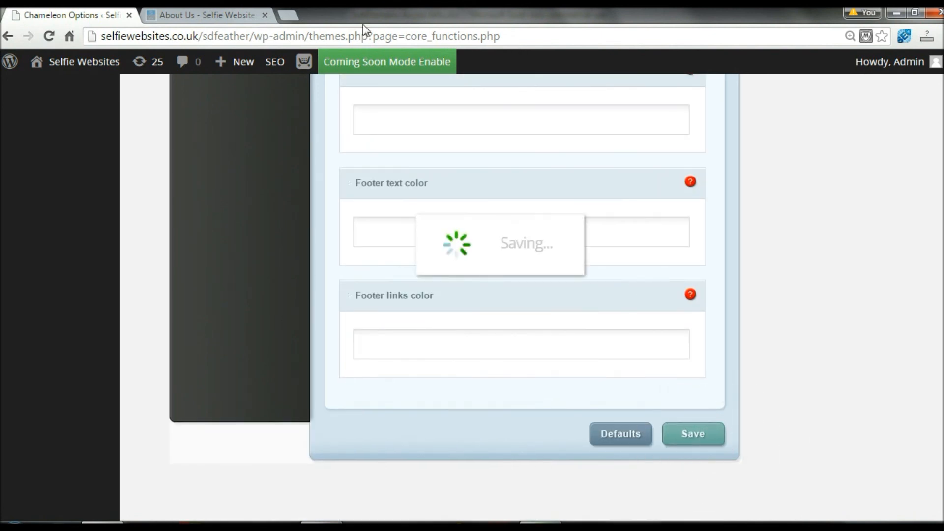
Step: Reload the About Us page to check the active menu link color, and examine the section headings on the homepage
left_click(201, 19)
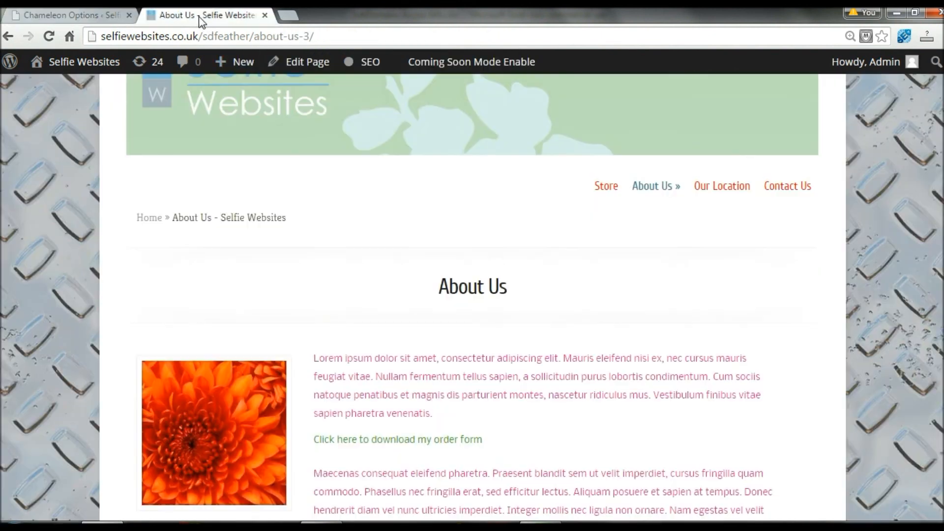
left_click(49, 37)
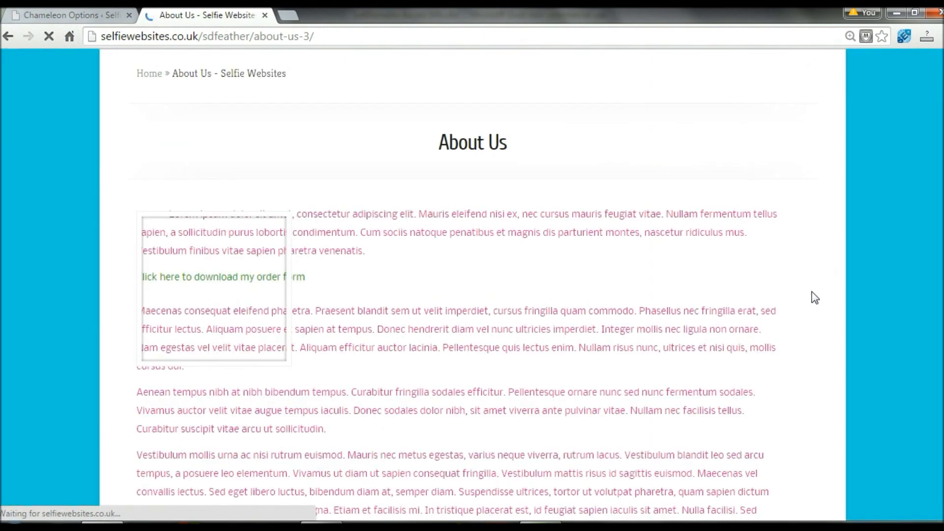
key("ctrl")
key("ctrl")
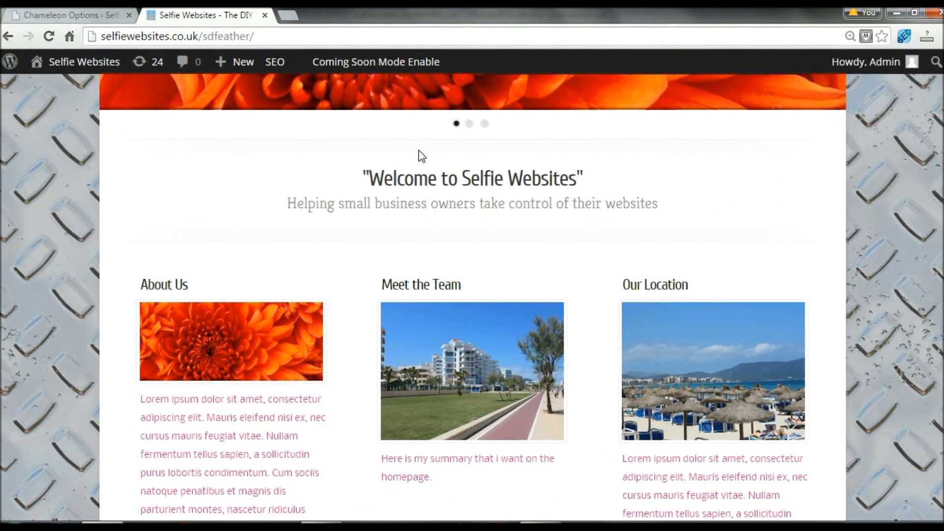
key("ctrl")
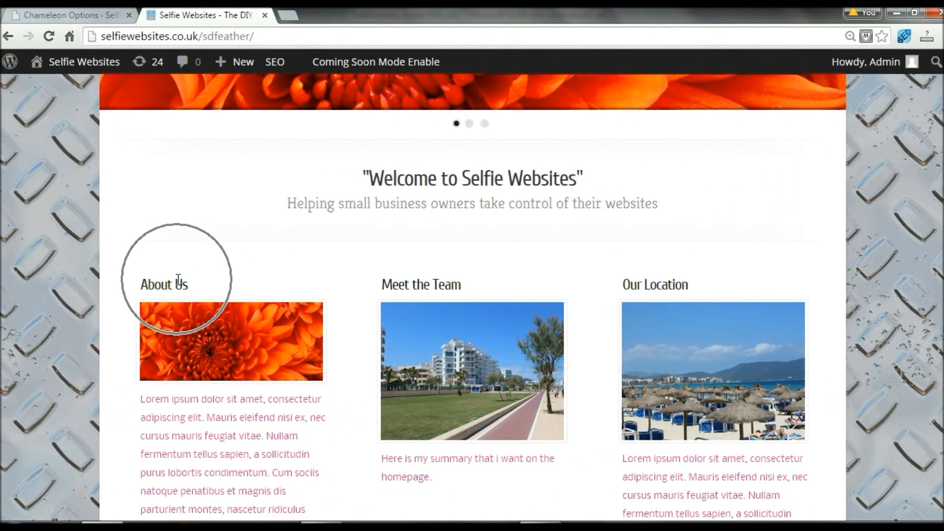
key("ctrl")
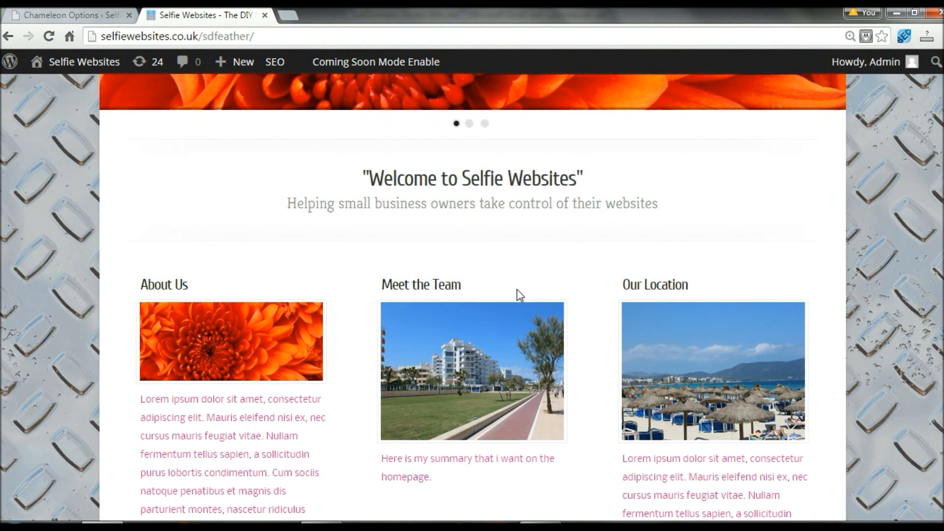
key("ctrl")
Step: Set the Headings color in the Chameleon theme options to the mustard shade a6a302 and save the options
left_click(79, 15)
key("ctrl")
left_click(402, 294)
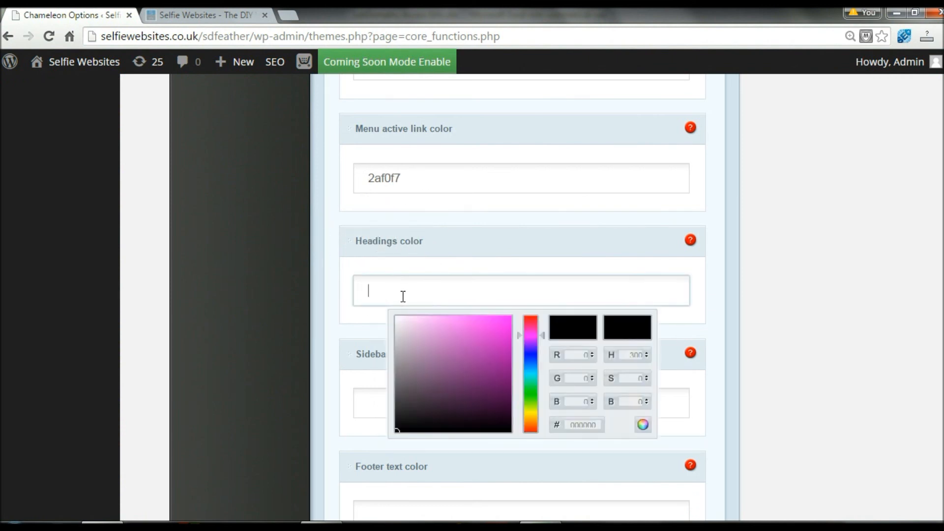
left_click_drag(534, 338, 539, 413)
left_click_drag(402, 426, 511, 355)
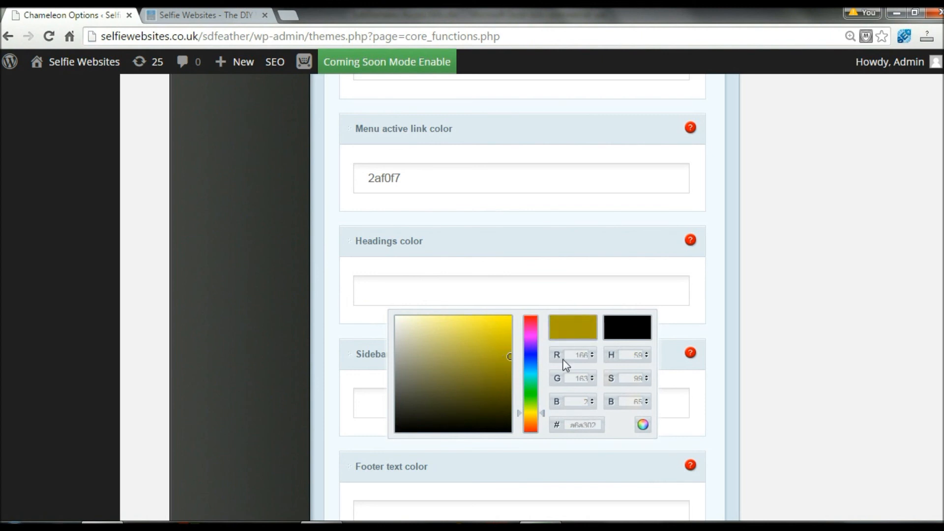
left_click(642, 424)
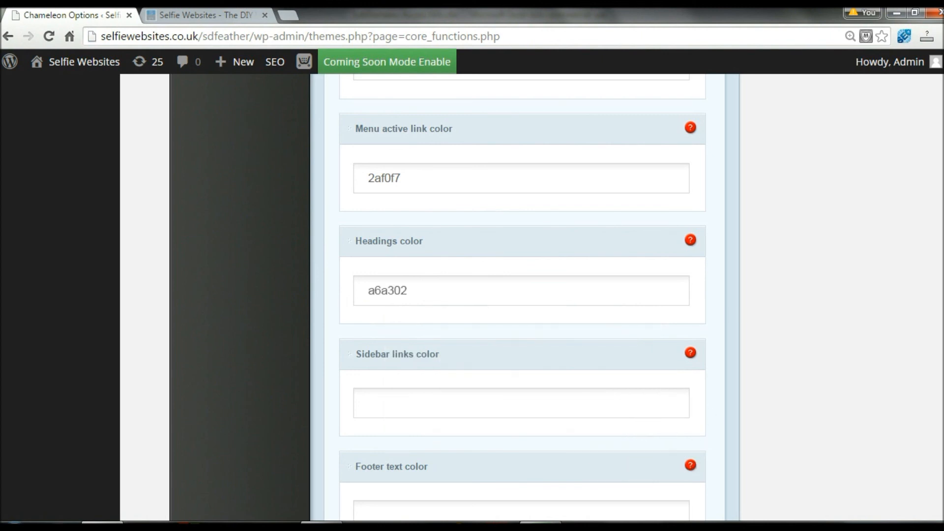
scroll(885, 430, "down", 6)
left_click(716, 401)
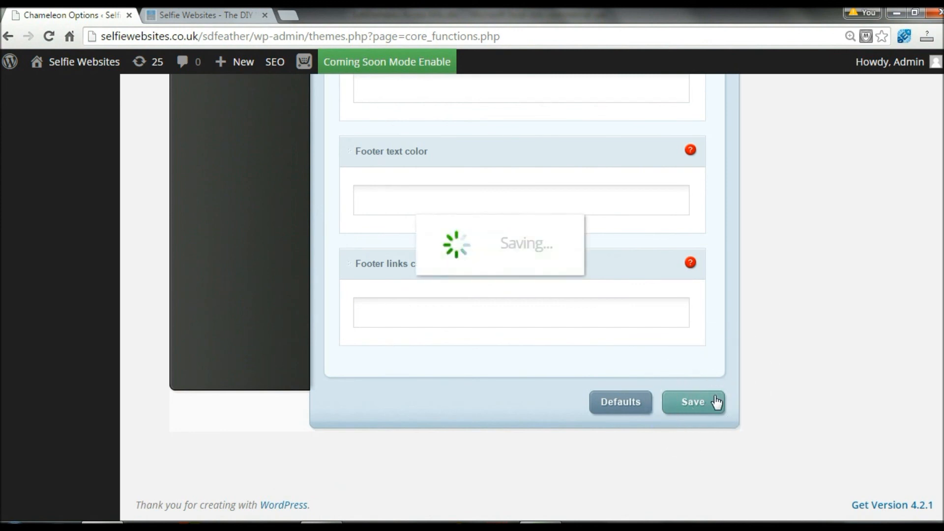
Step: Reload the homepage and open the About Us page from its featured image to check the color of the headings
left_click(197, 18)
left_click(49, 37)
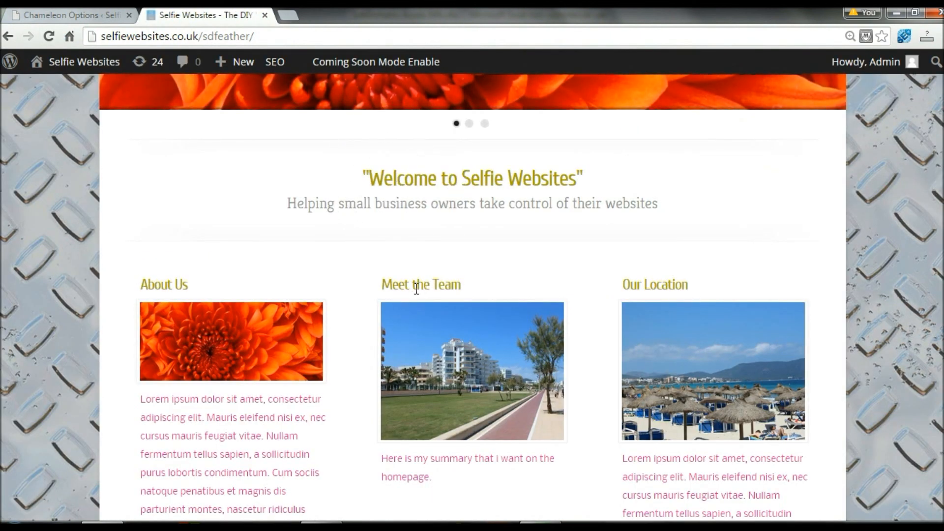
left_click(238, 335)
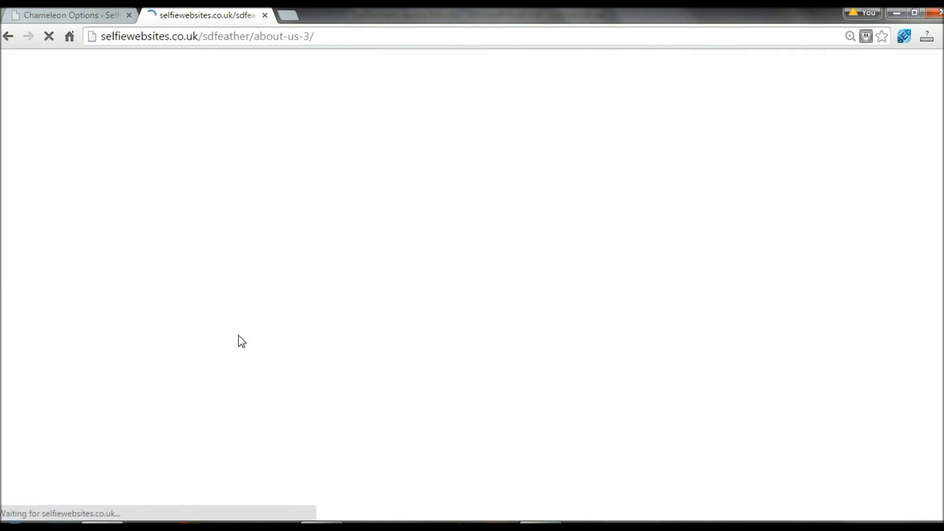
scroll(462, 182, "down", 5)
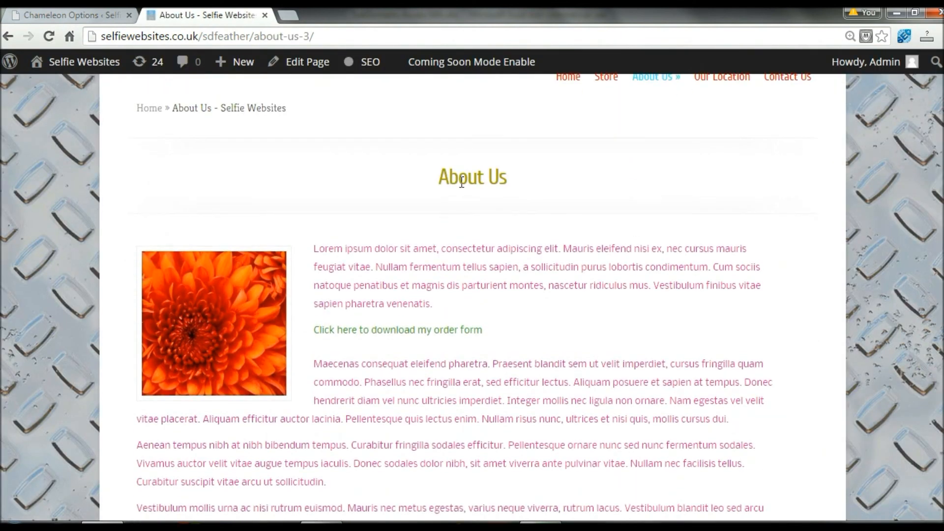
left_click_drag(438, 175, 527, 188)
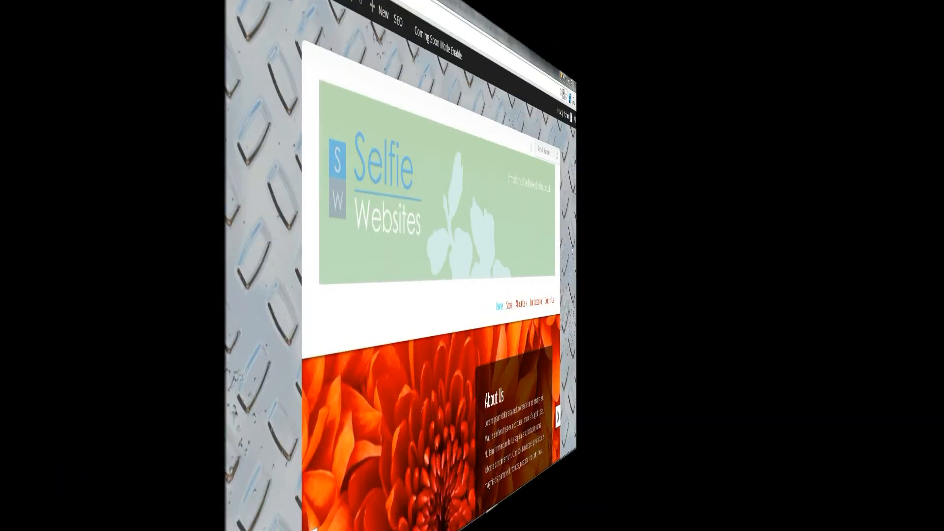
Step: Review the whole homepage, examining the header, navigation menu, featured slider, headings and content sections with the custom colors
scroll(472, 295, "down", 1)
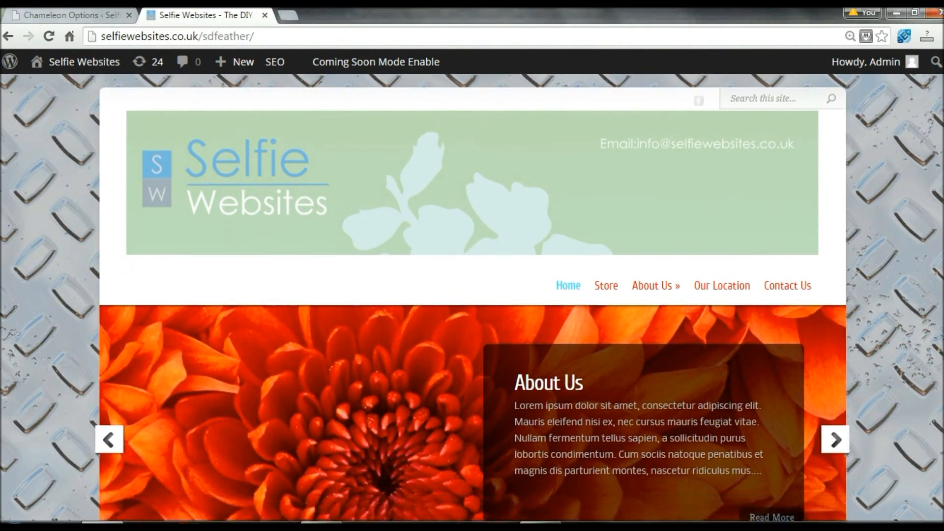
scroll(472, 298, "up", 1)
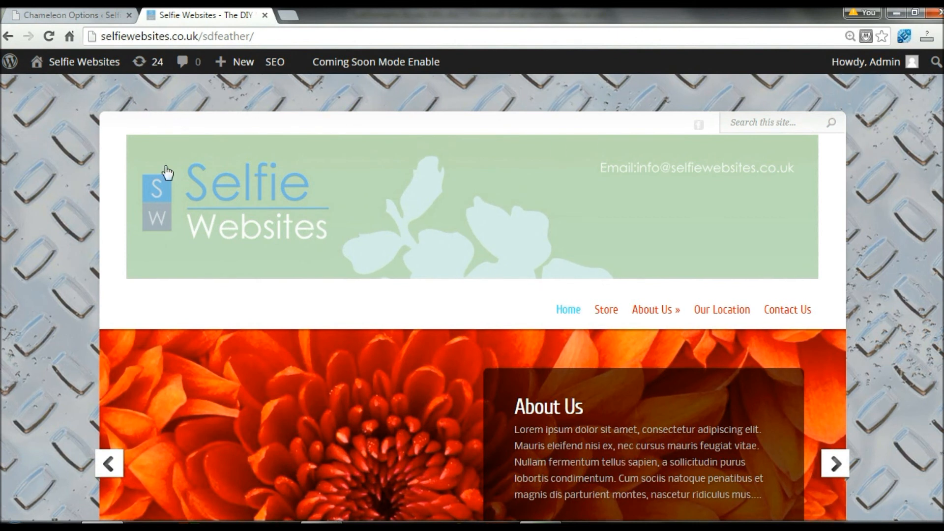
key("ctrl")
scroll(325, 204, "down", 3)
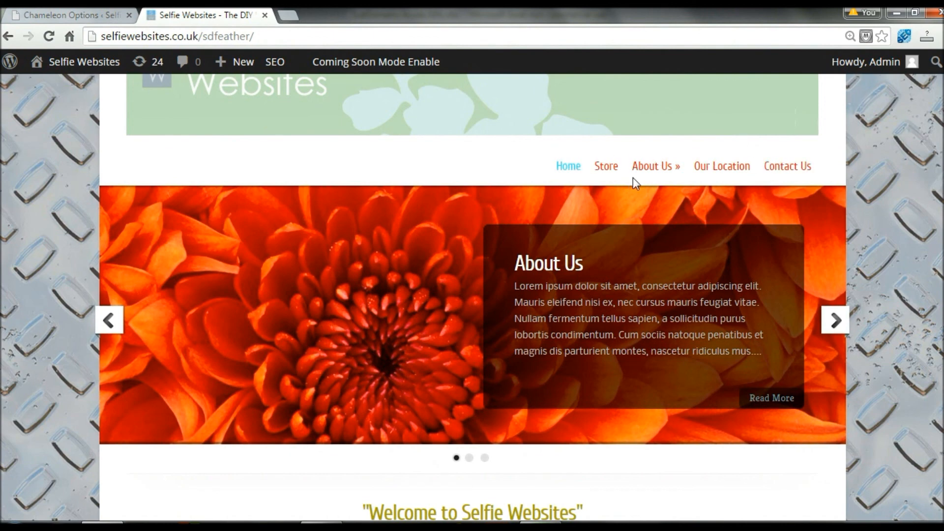
scroll(472, 298, "down", 6)
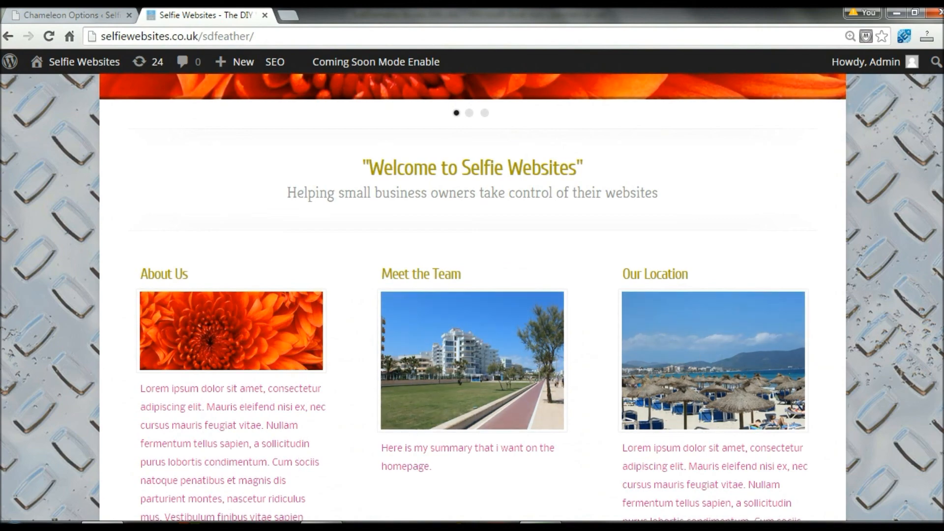
scroll(684, 364, "down", 1)
scroll(472, 297, "down", 6)
scroll(472, 297, "up", 4)
scroll(472, 297, "up", 8)
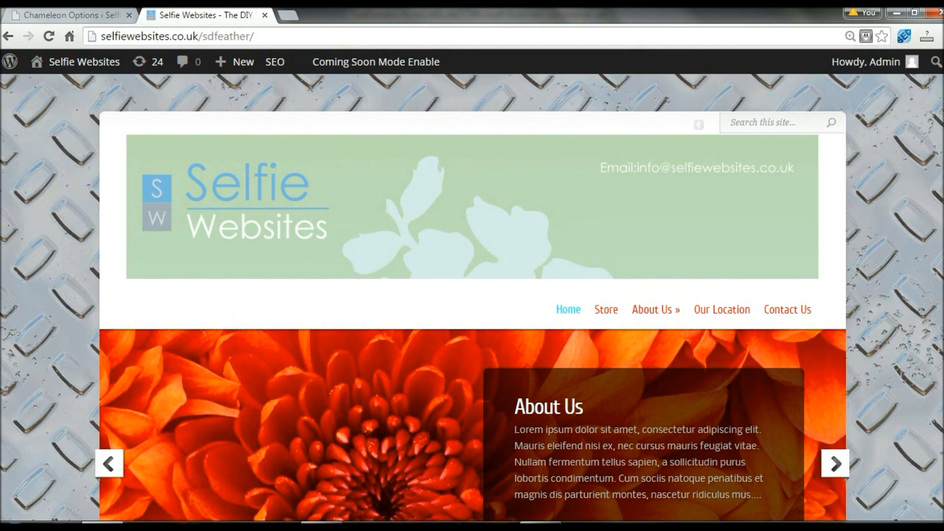